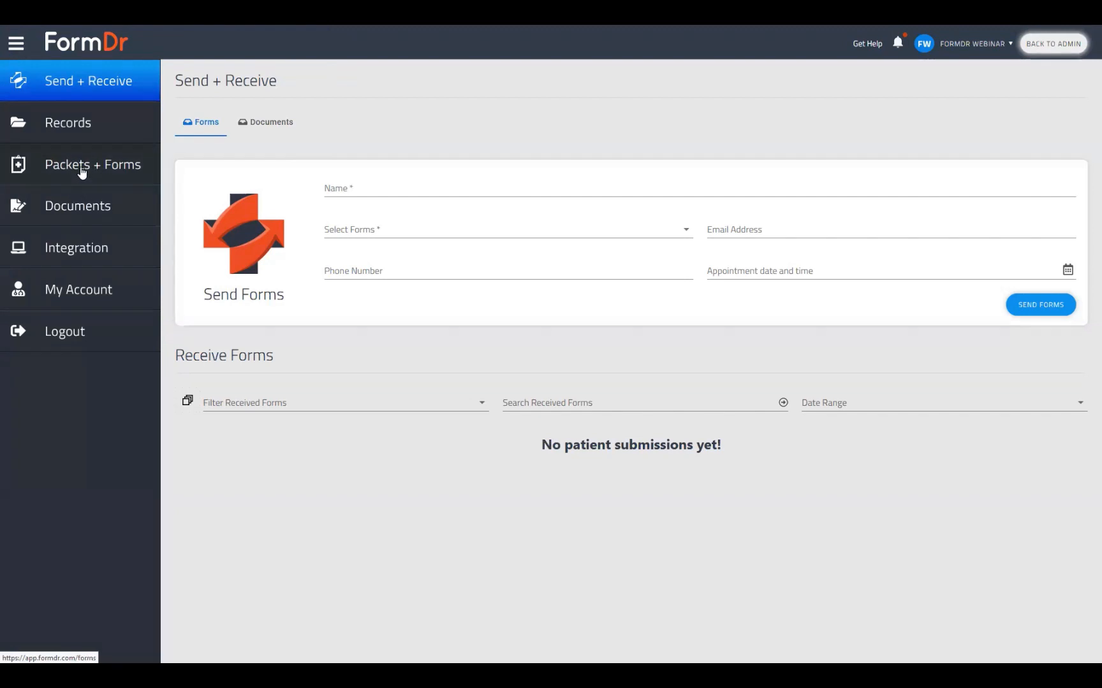
# Step: Open the FormDr Training packet's forms for editing
pyautogui.click(81, 173)
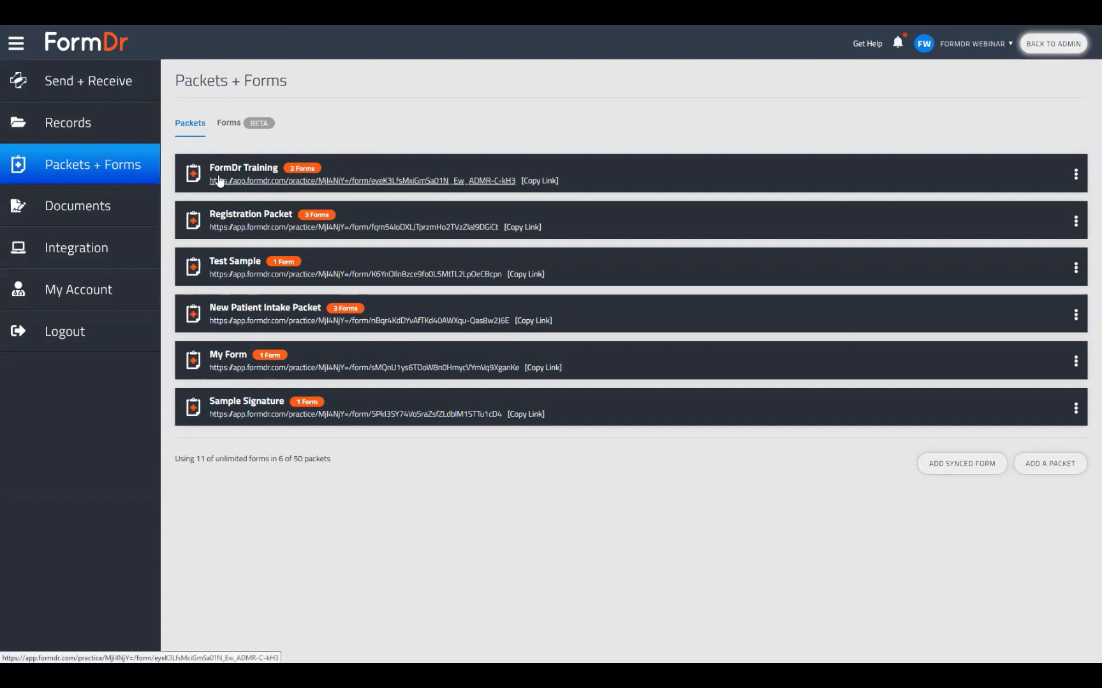
pyautogui.click(1075, 178)
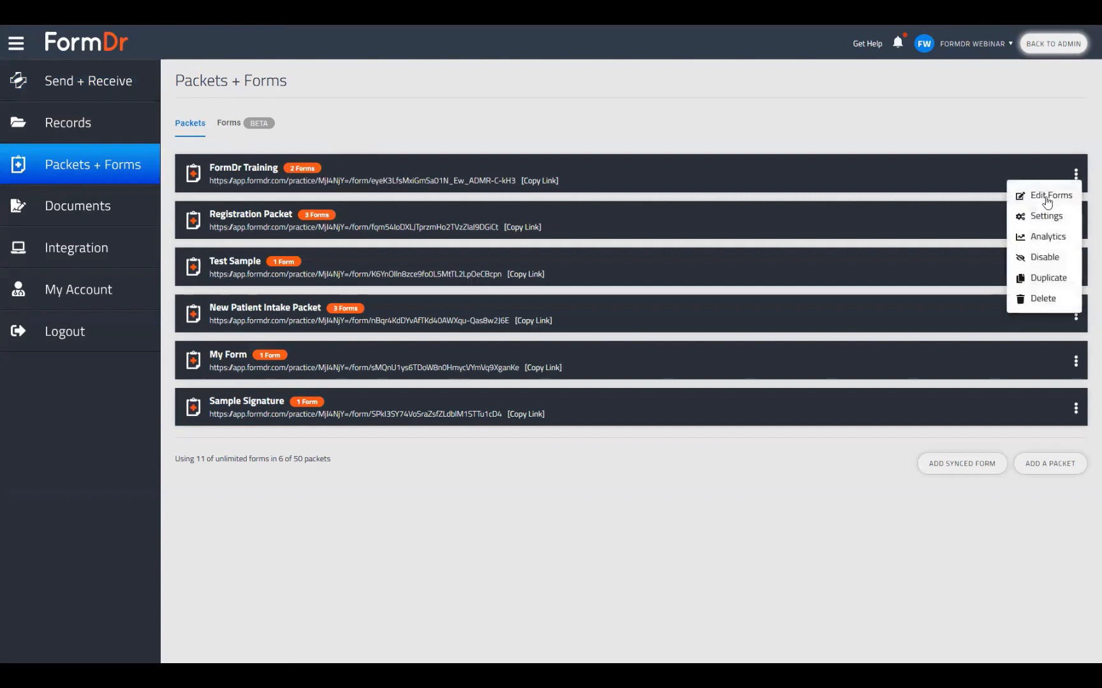
pyautogui.click(1047, 197)
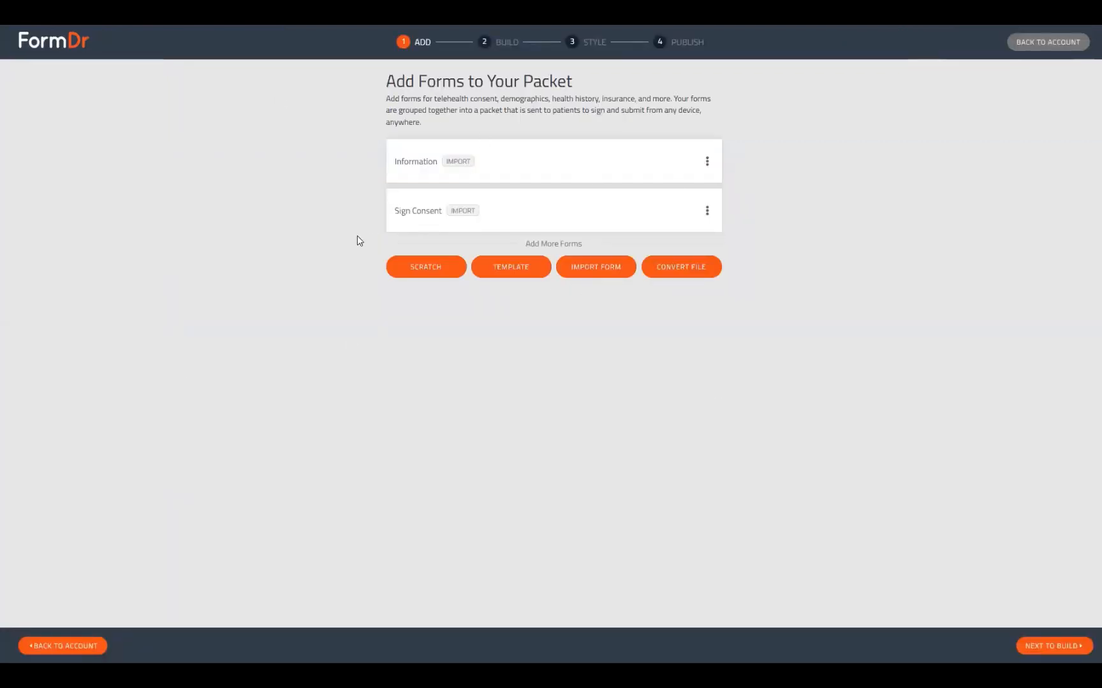
# Step: Add a form from scratch named "Calculation Tool" to the packet
pyautogui.click(430, 274)
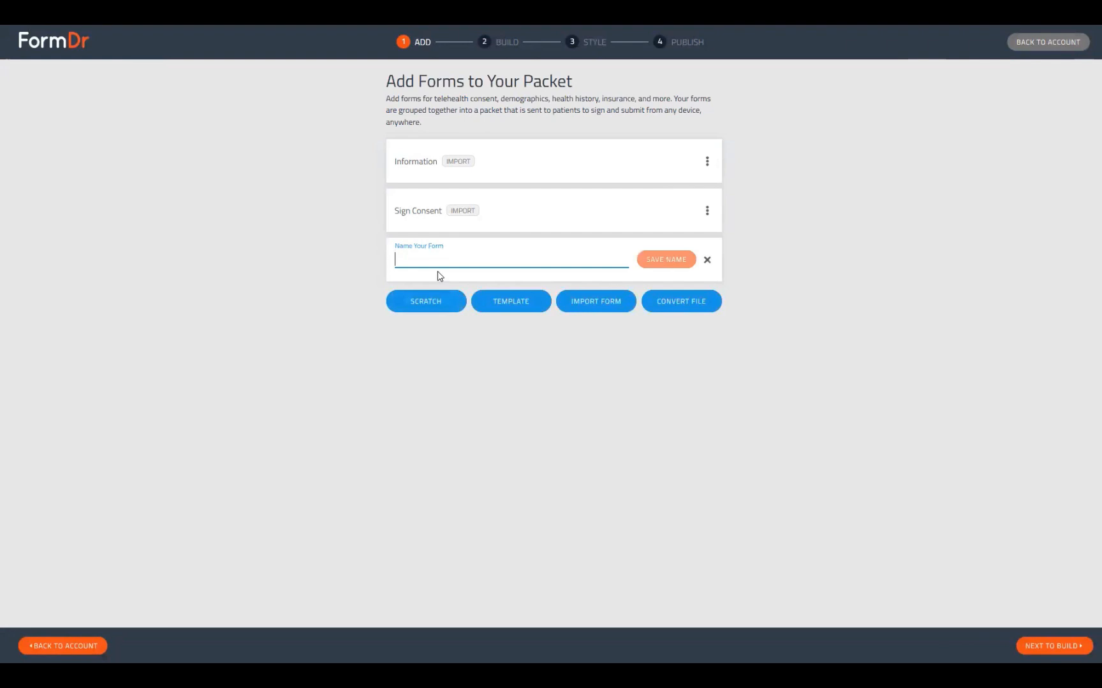
pyautogui.write('C')
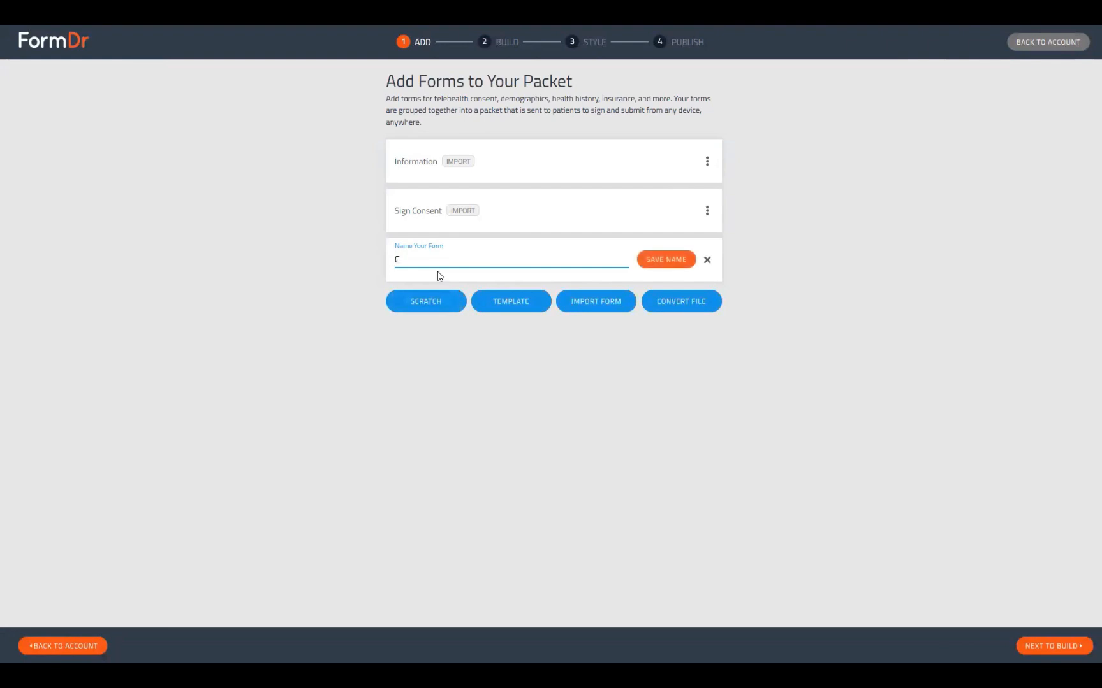
pyautogui.write('alculation Tool')
pyautogui.click(659, 258)
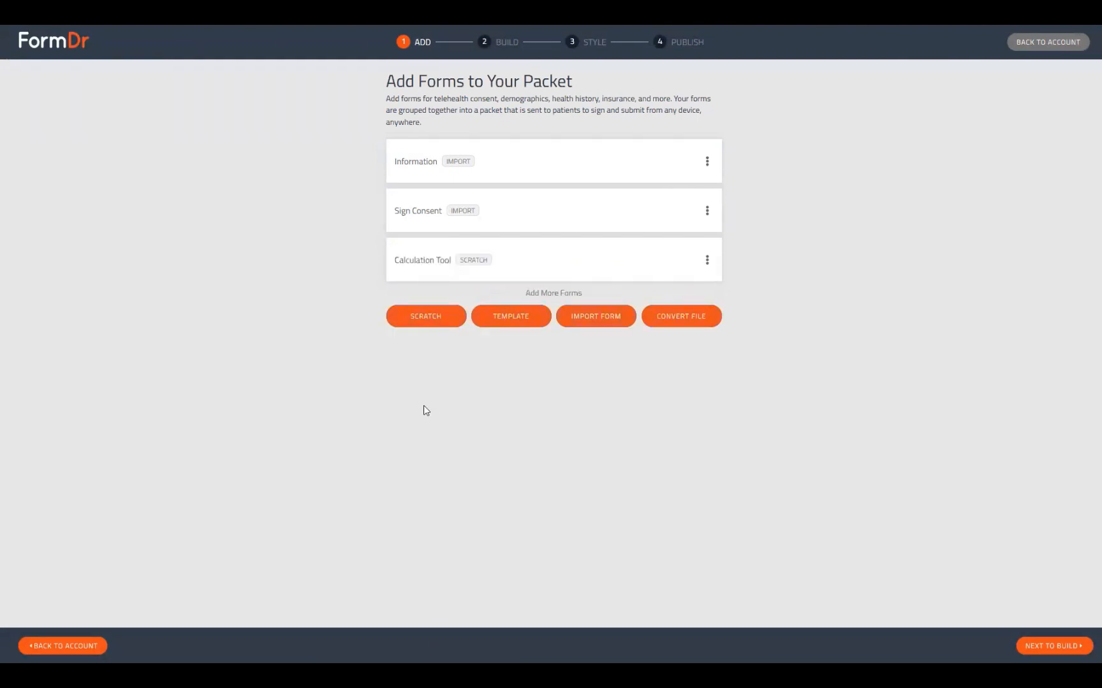
# Step: Go to the Build stage, show the Calculation Tool form and add a Text Field below Patient Name
pyautogui.click(1052, 646)
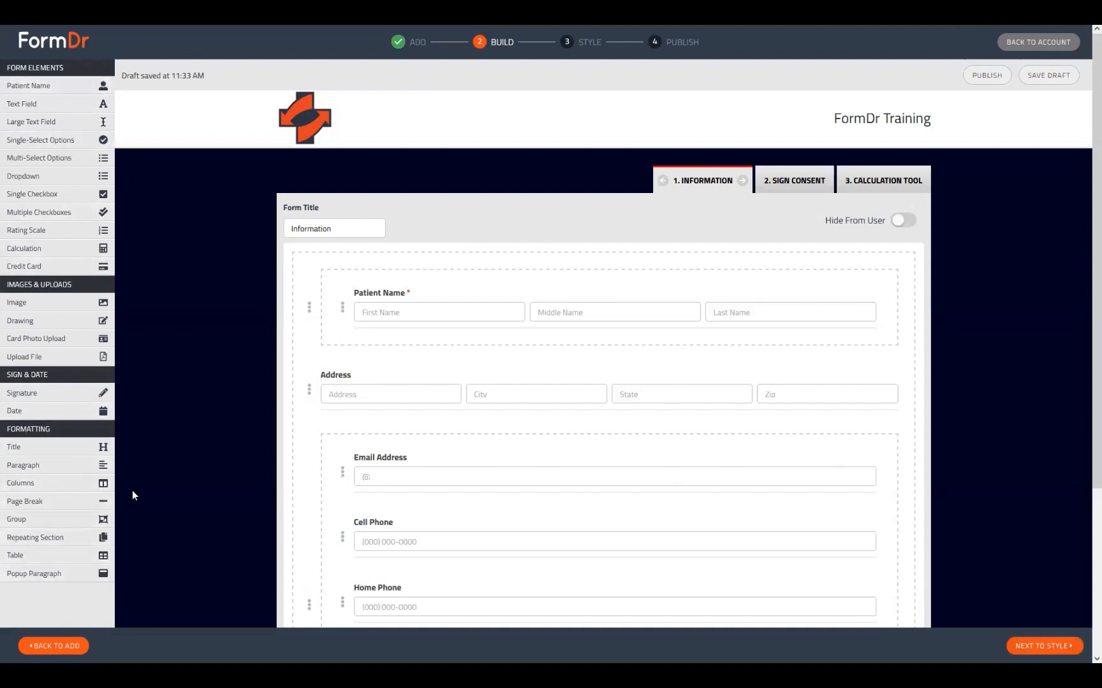
pyautogui.click(884, 181)
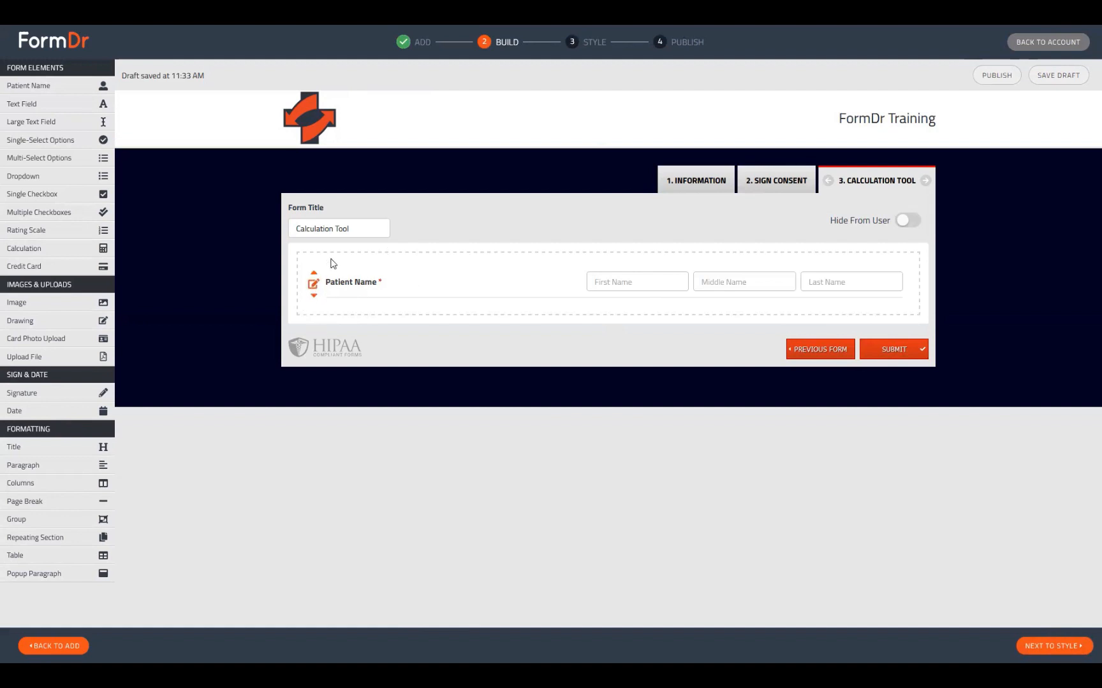
pyautogui.click(385, 292)
pyautogui.click(377, 290)
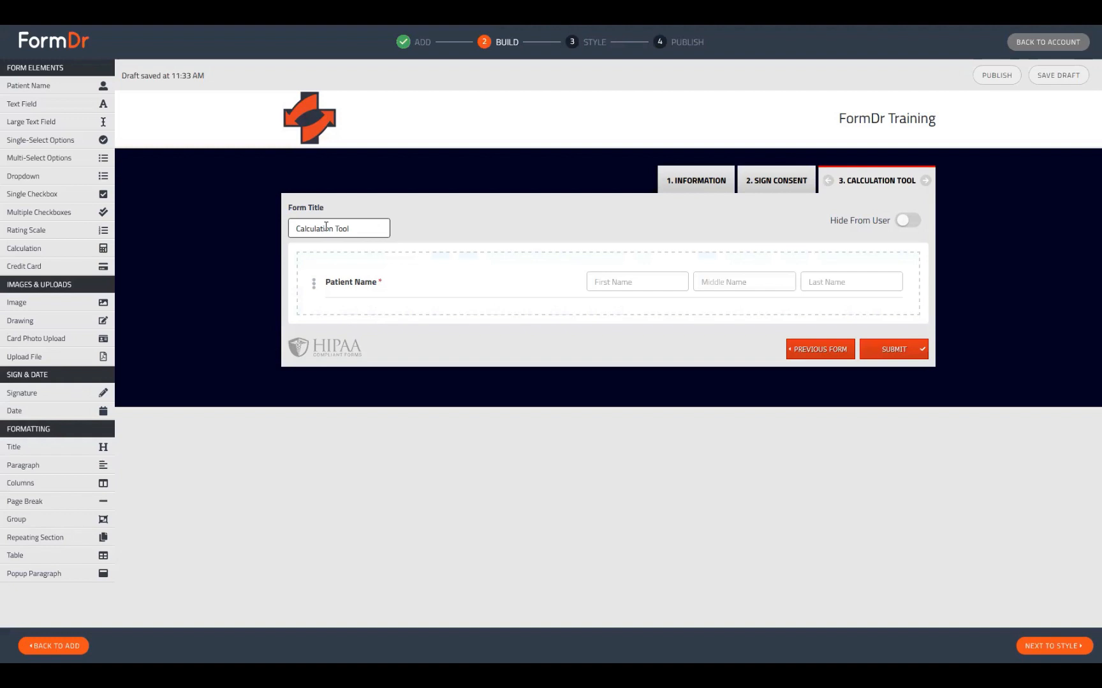
pyautogui.click(18, 107)
# Step: Turn on Align Left for the Patient Name field
pyautogui.click(324, 298)
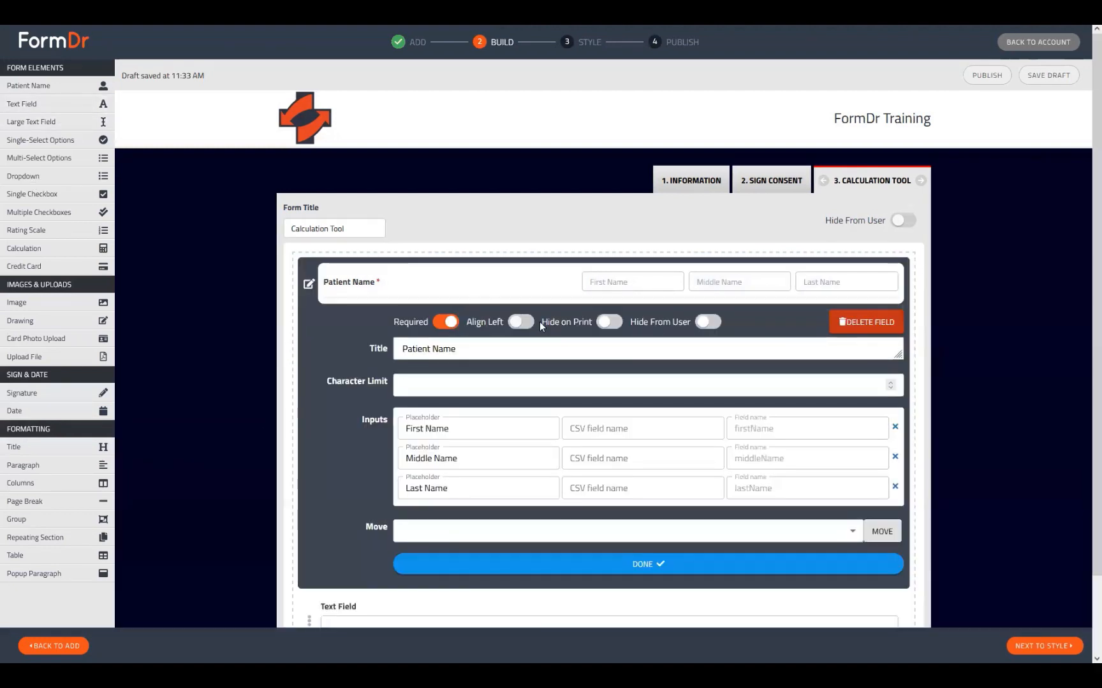
pyautogui.click(310, 285)
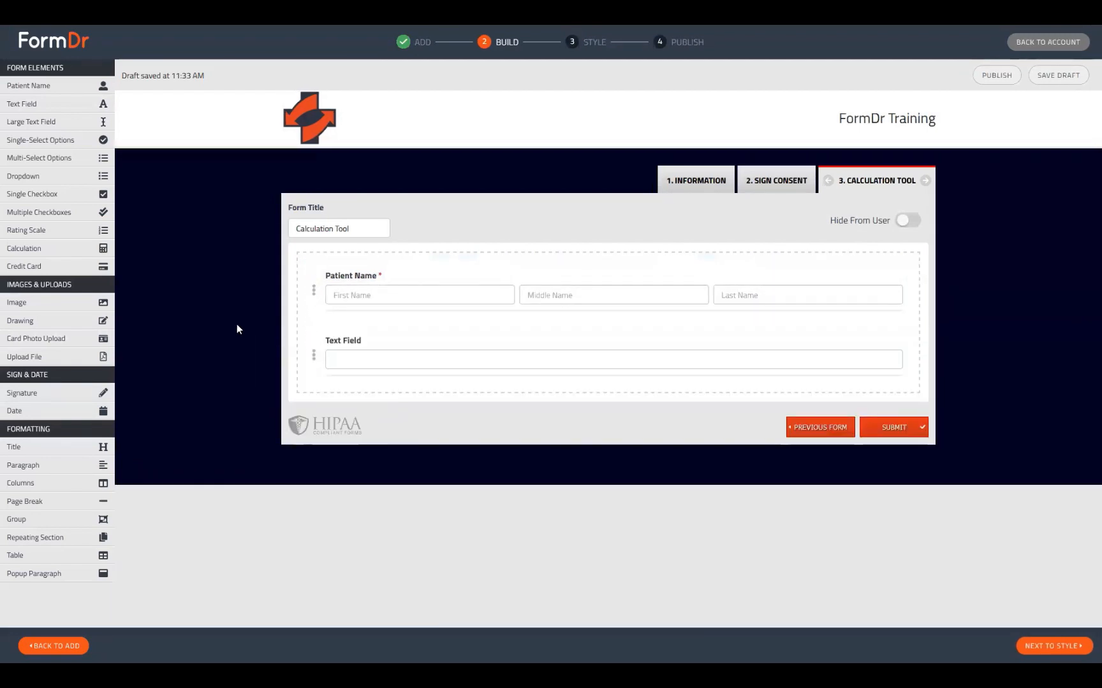
# Step: Examine the placeholders and field names of the first, middle and last name inputs in the Patient Name settings
pyautogui.moveTo(316, 304)
pyautogui.click(313, 290)
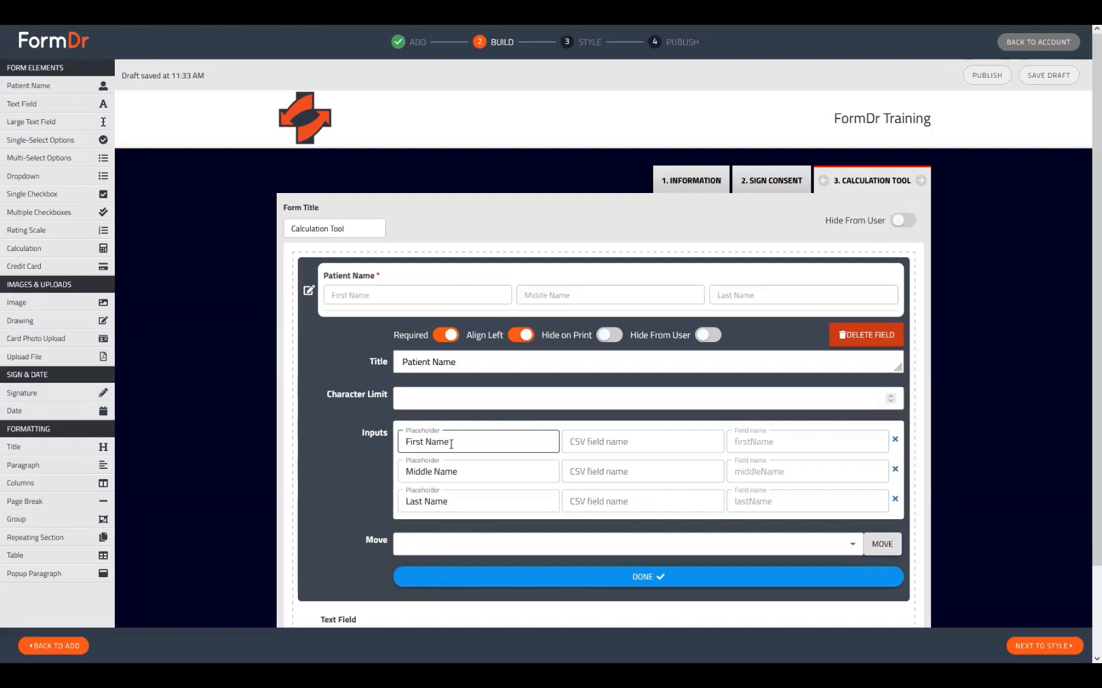
pyautogui.moveTo(451, 444); pyautogui.dragTo(382, 437)
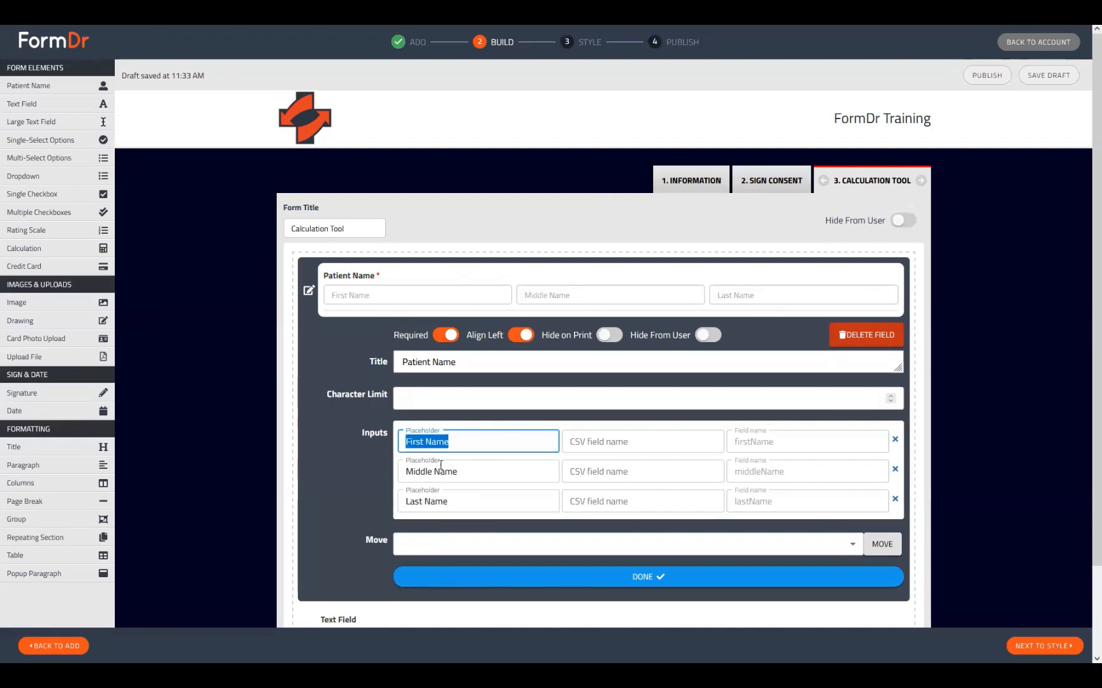
pyautogui.moveTo(462, 473); pyautogui.dragTo(396, 484)
pyautogui.moveTo(473, 502); pyautogui.dragTo(412, 506)
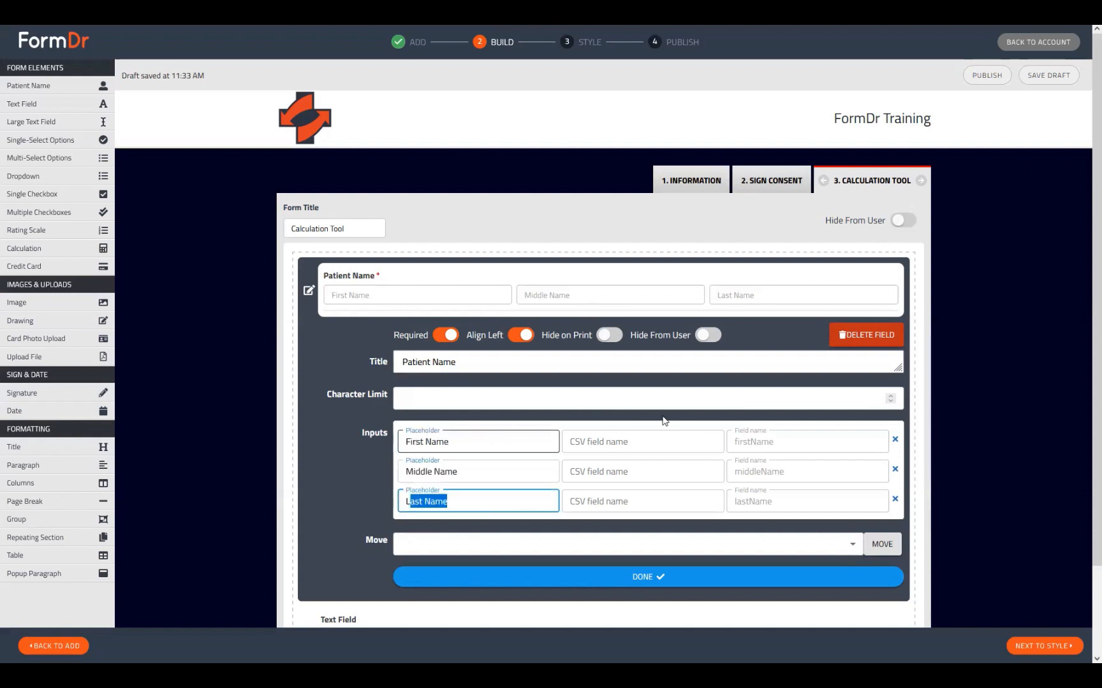
pyautogui.moveTo(740, 437)
pyautogui.mouseDown()
pyautogui.moveTo(765, 442)
pyautogui.moveTo(721, 450)
pyautogui.mouseUp()
pyautogui.moveTo(793, 471); pyautogui.dragTo(728, 479)
pyautogui.moveTo(784, 501); pyautogui.dragTo(722, 511)
pyautogui.click(786, 473)
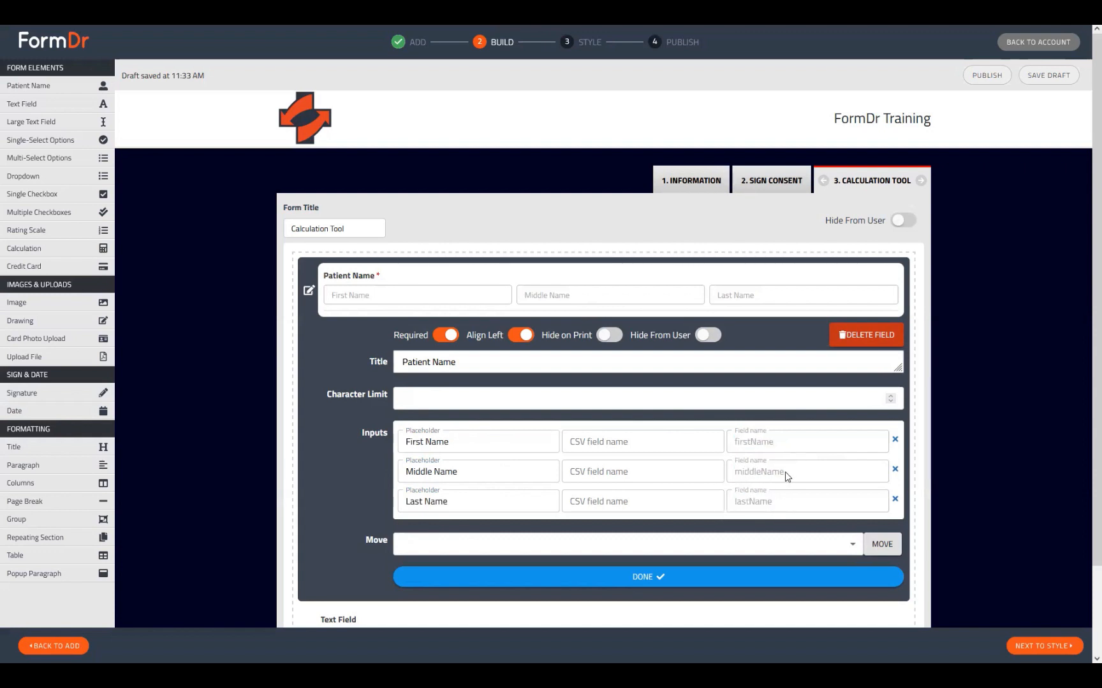
pyautogui.doubleClick(786, 477)
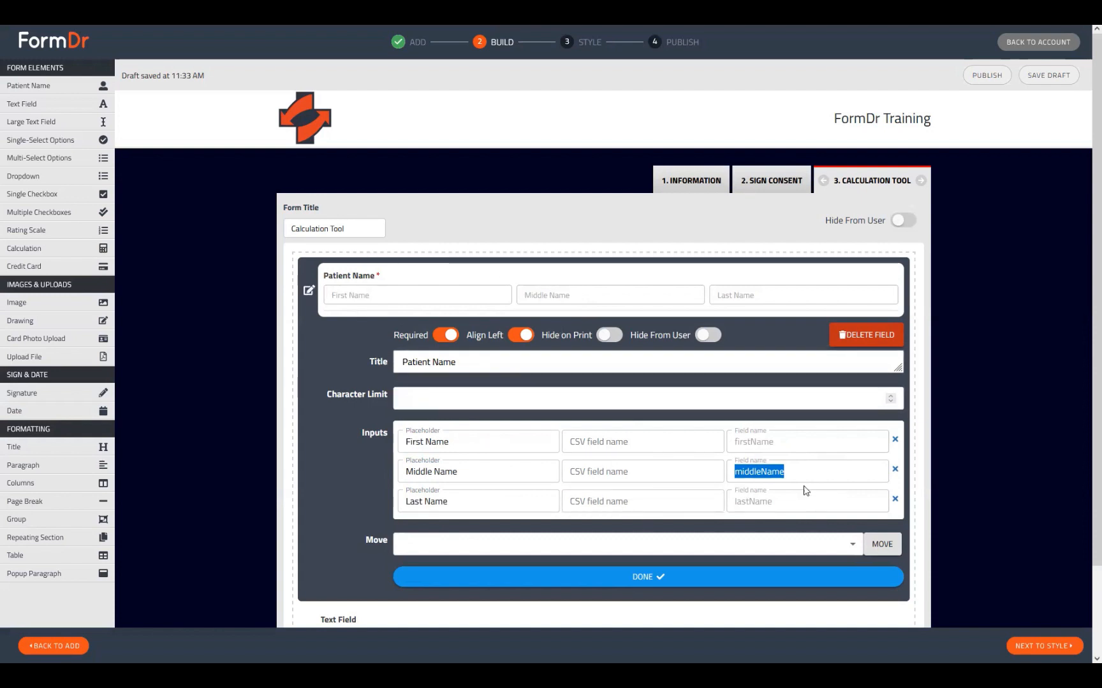
pyautogui.click(769, 415)
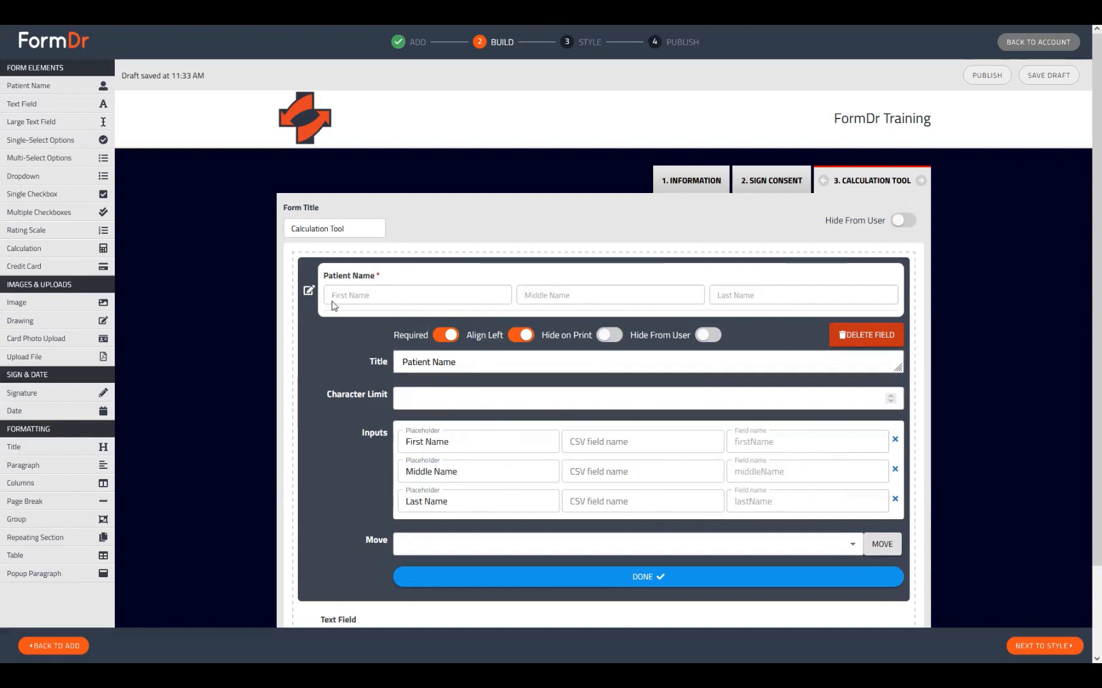
pyautogui.click(308, 292)
# Step: Add a second Patient Name field between the first one and the Text Field, and check its input field names
pyautogui.moveTo(40, 85); pyautogui.dragTo(348, 381)
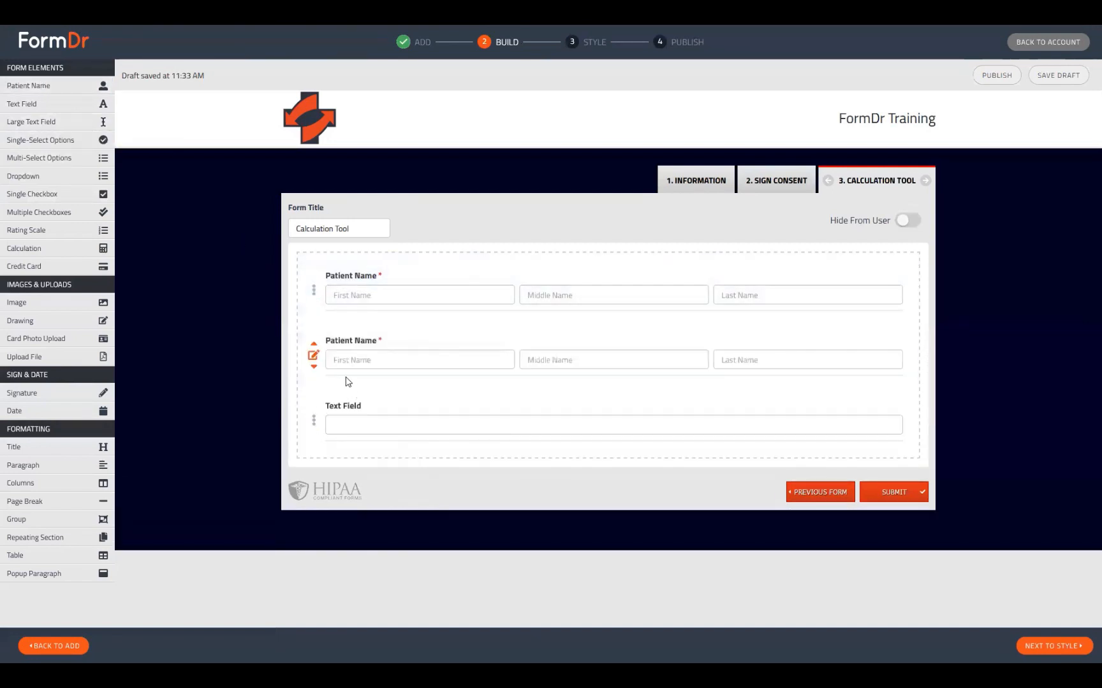
pyautogui.click(313, 355)
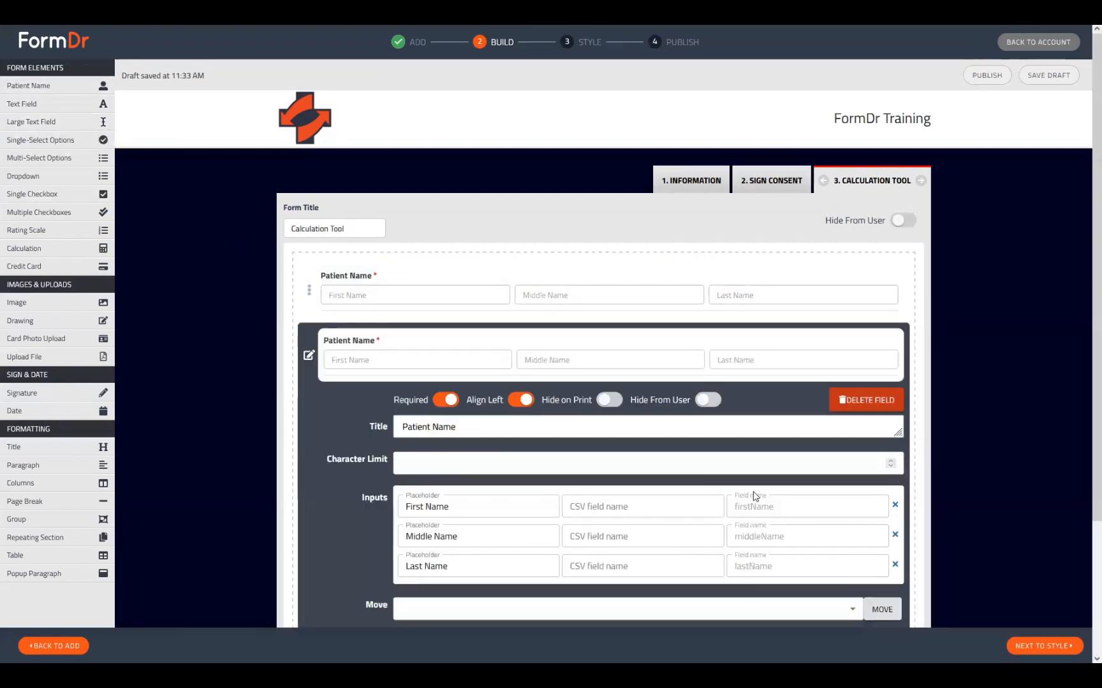
pyautogui.click(312, 356)
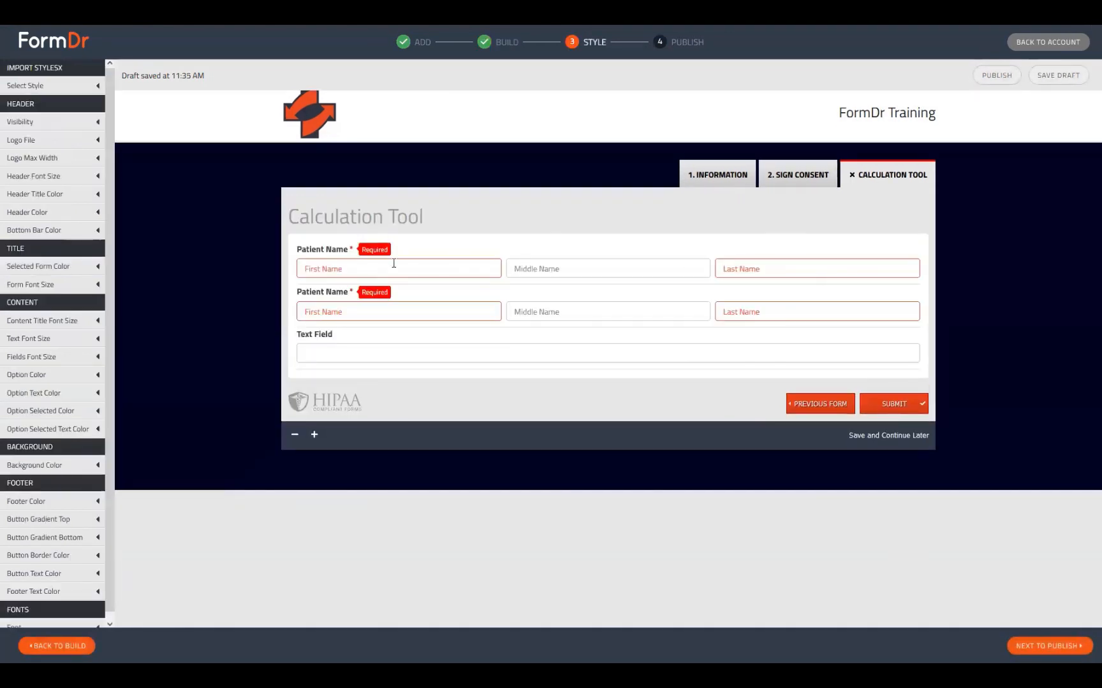
# Step: In the Style preview, fill the first Patient Name row with first name "Test", last name "Shared" and middle name "dafdafafe"
pyautogui.click(398, 267)
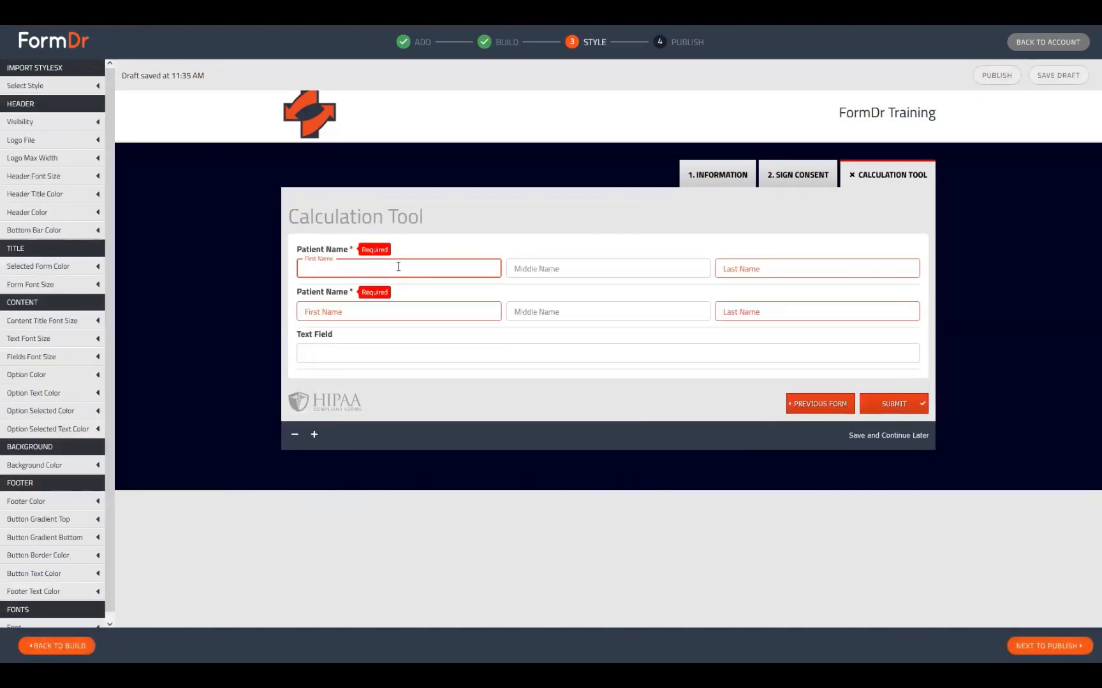
pyautogui.write('Test')
pyautogui.press('Tab')
pyautogui.press('Tab')
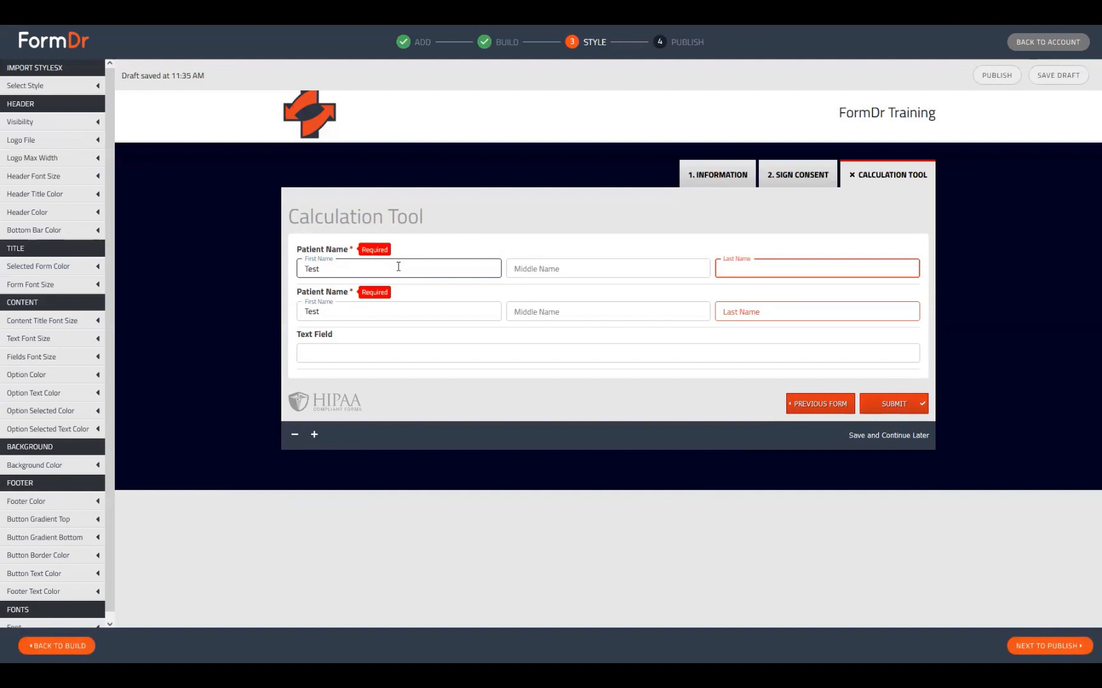
pyautogui.write('Shared')
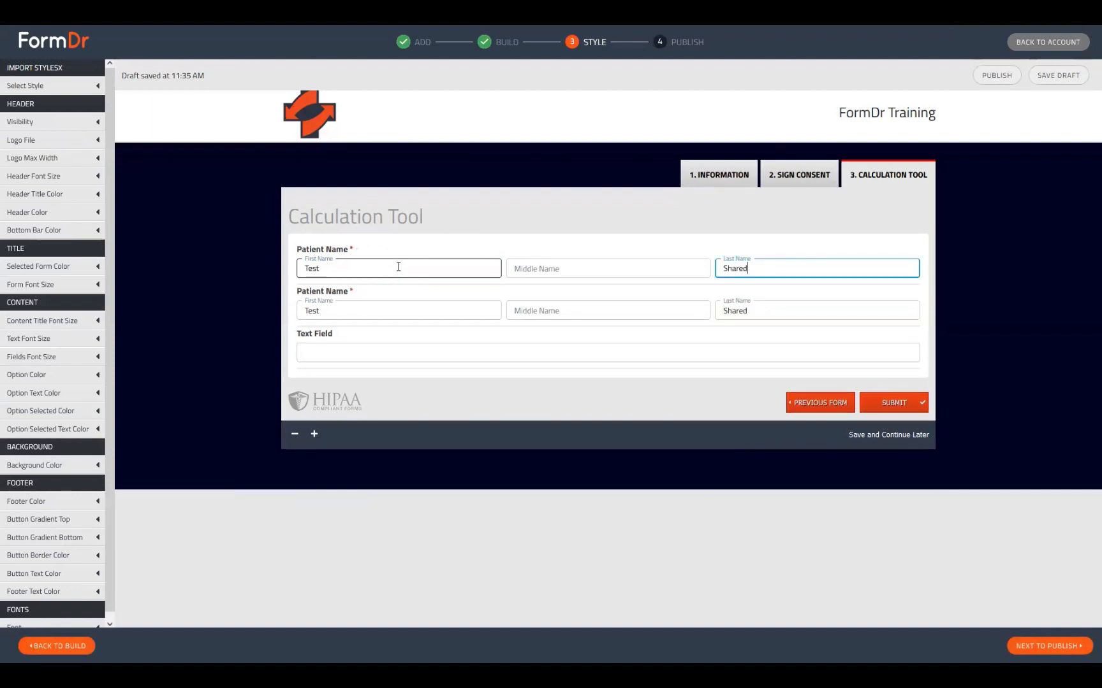
pyautogui.click(577, 268)
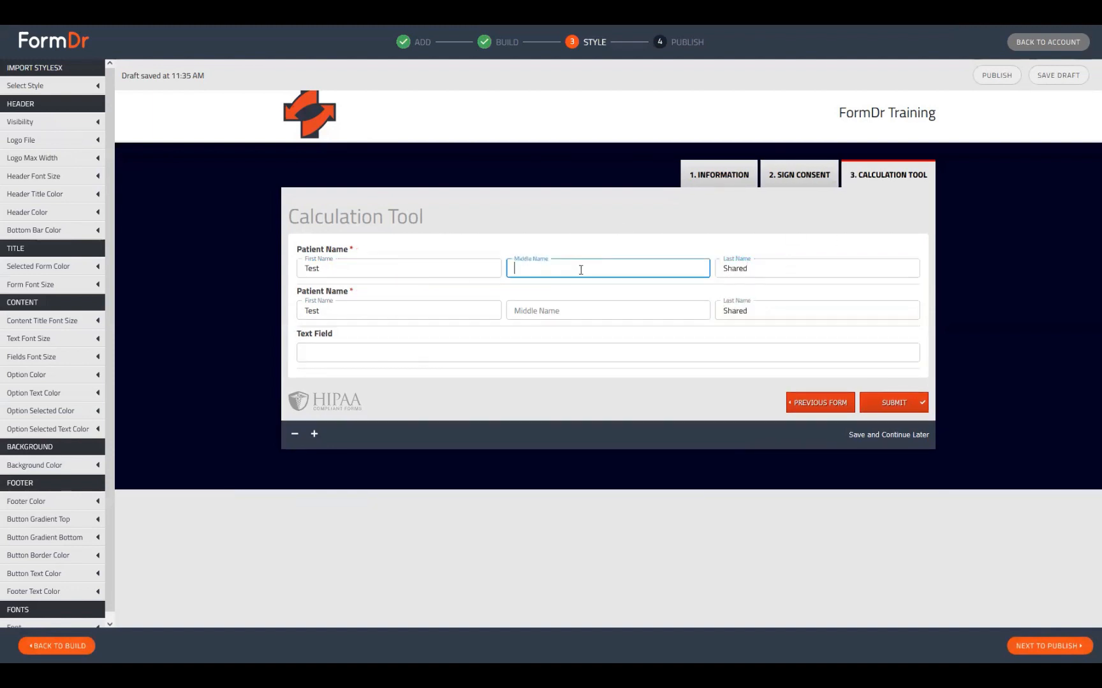
pyautogui.write('dafdafafe')
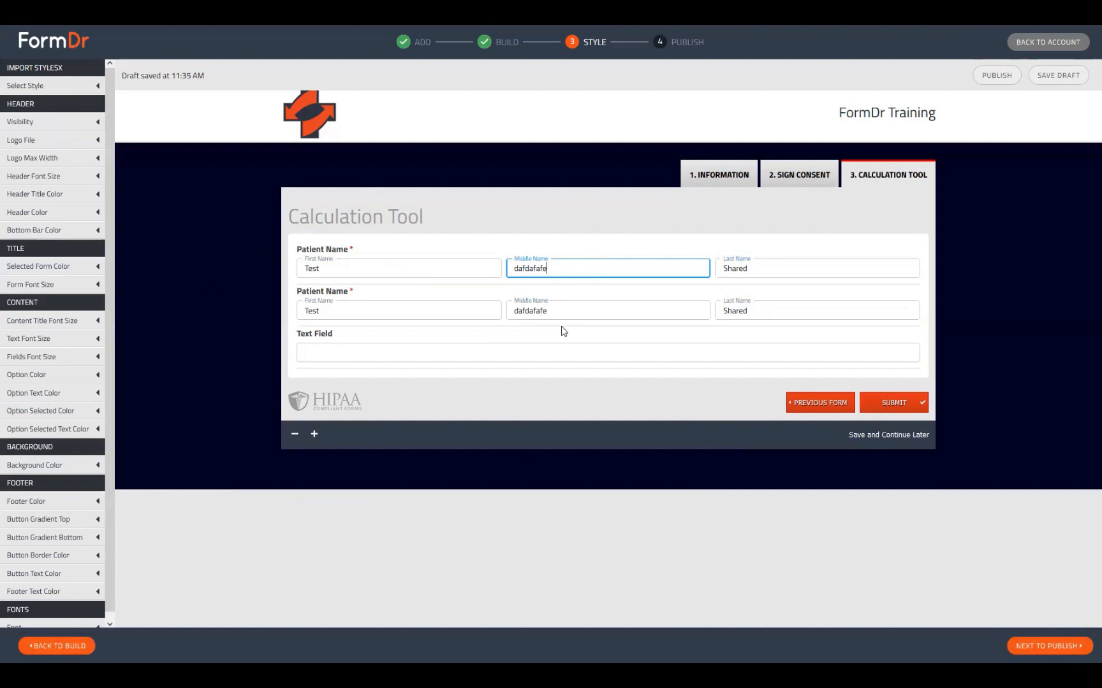
# Step: Compare the first names in both Patient Name rows and replace the second row's first name with "Guardian" and last name with "Name"
pyautogui.moveTo(331, 269); pyautogui.dragTo(255, 267)
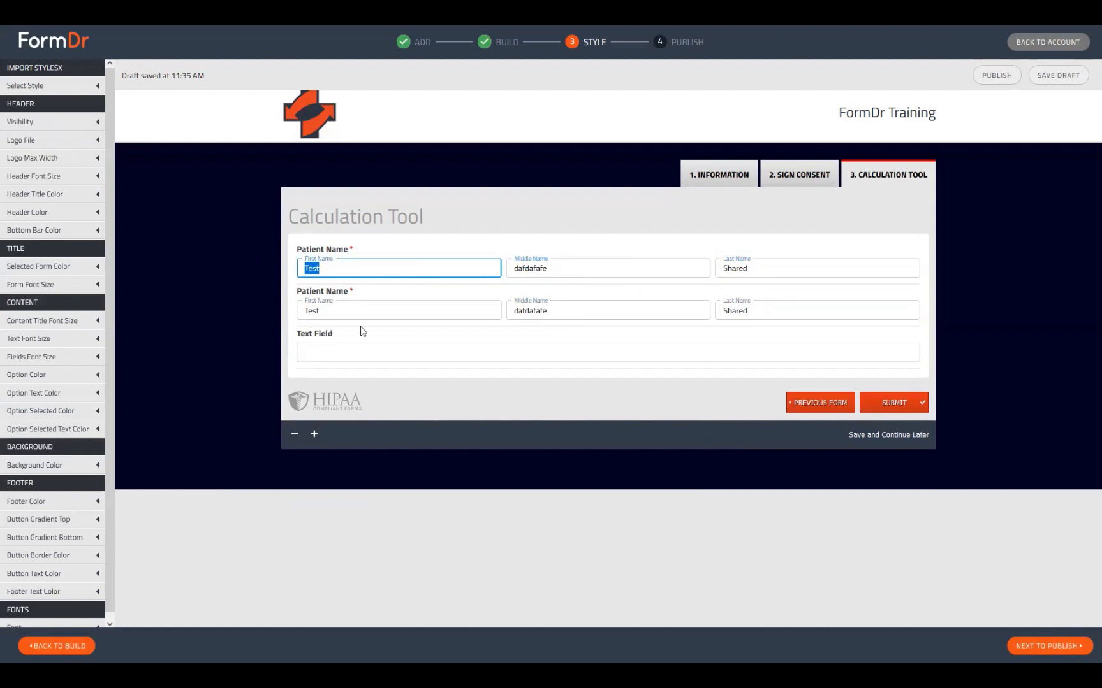
pyautogui.doubleClick(311, 311)
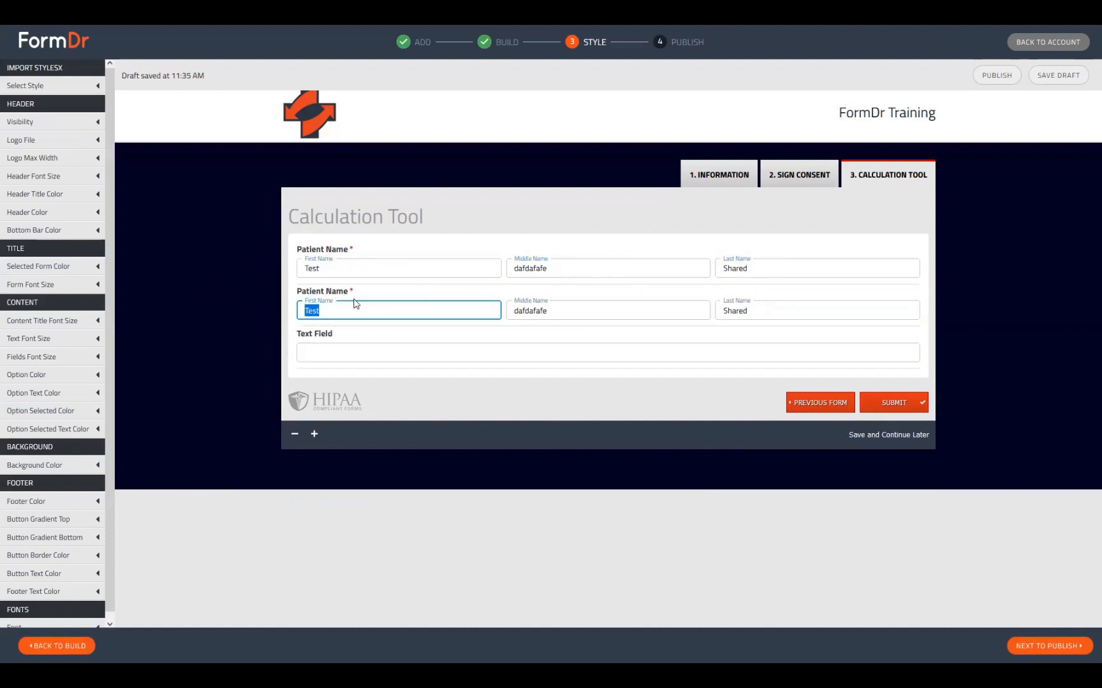
pyautogui.moveTo(330, 271); pyautogui.dragTo(258, 279)
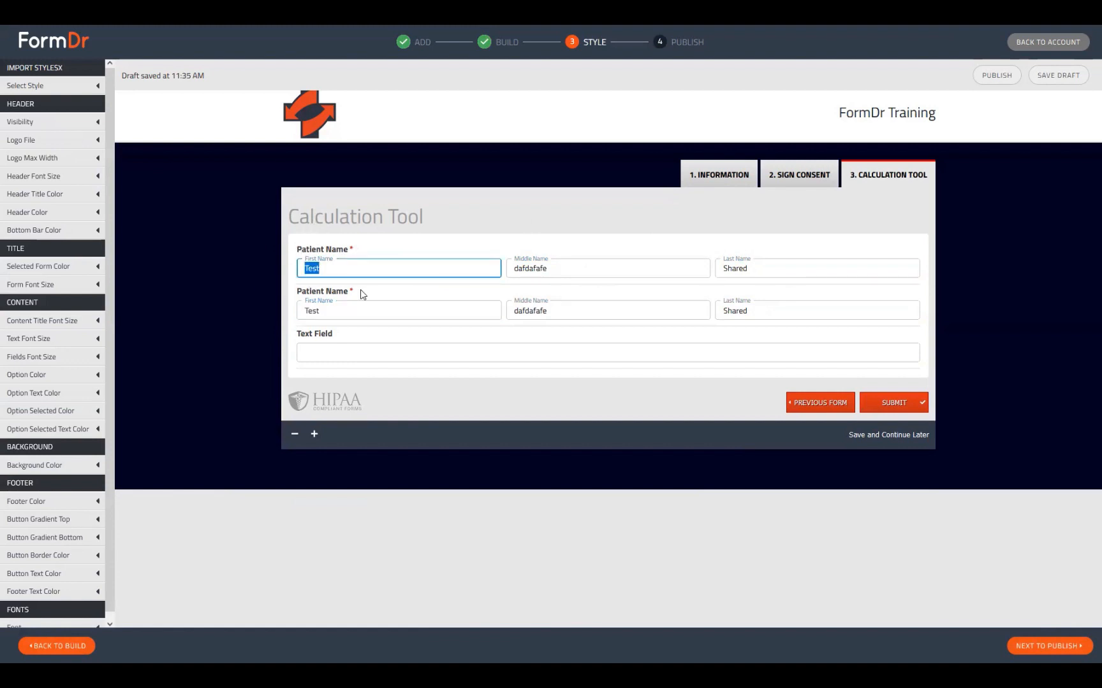
pyautogui.moveTo(338, 312); pyautogui.dragTo(207, 312)
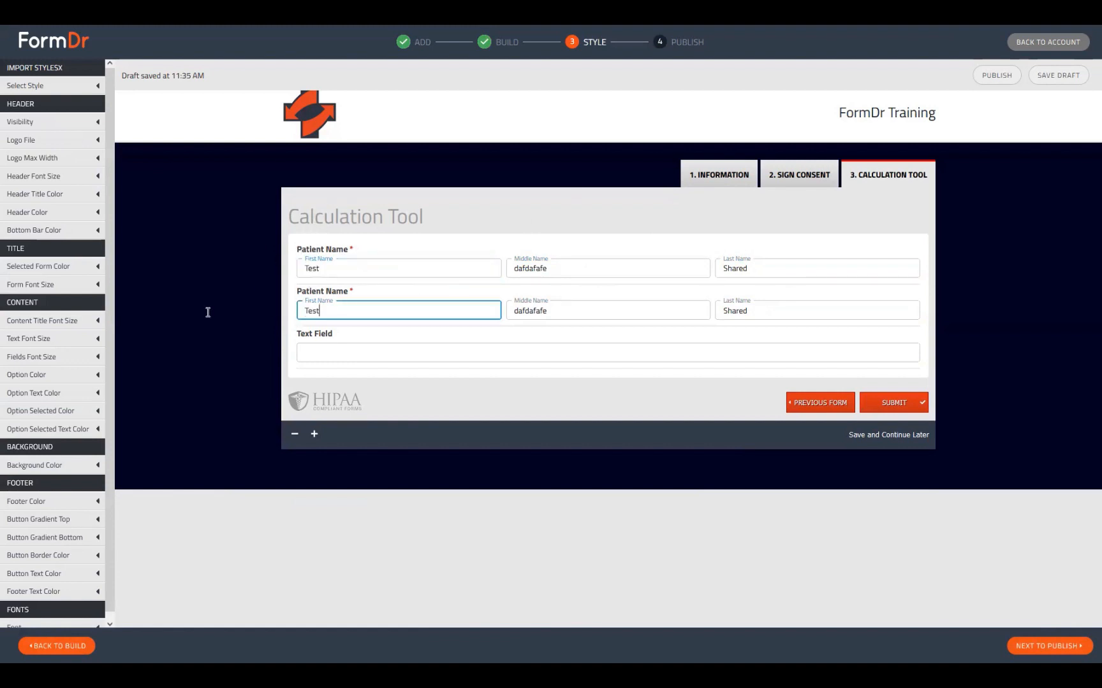
pyautogui.click(661, 313)
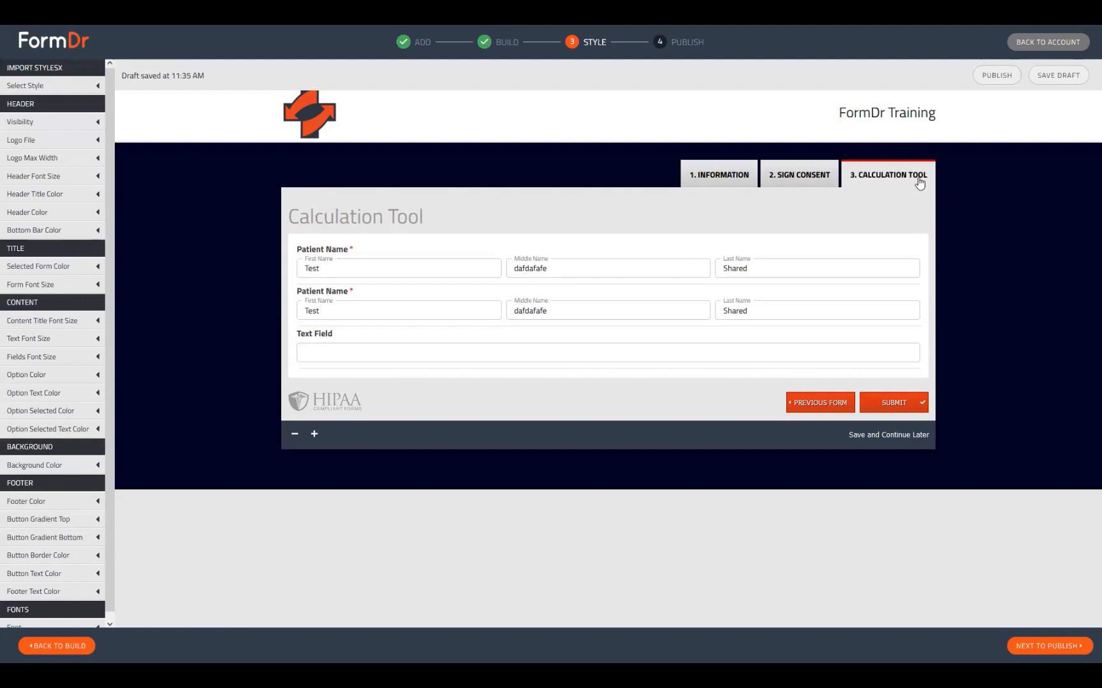
pyautogui.moveTo(327, 311); pyautogui.dragTo(253, 310)
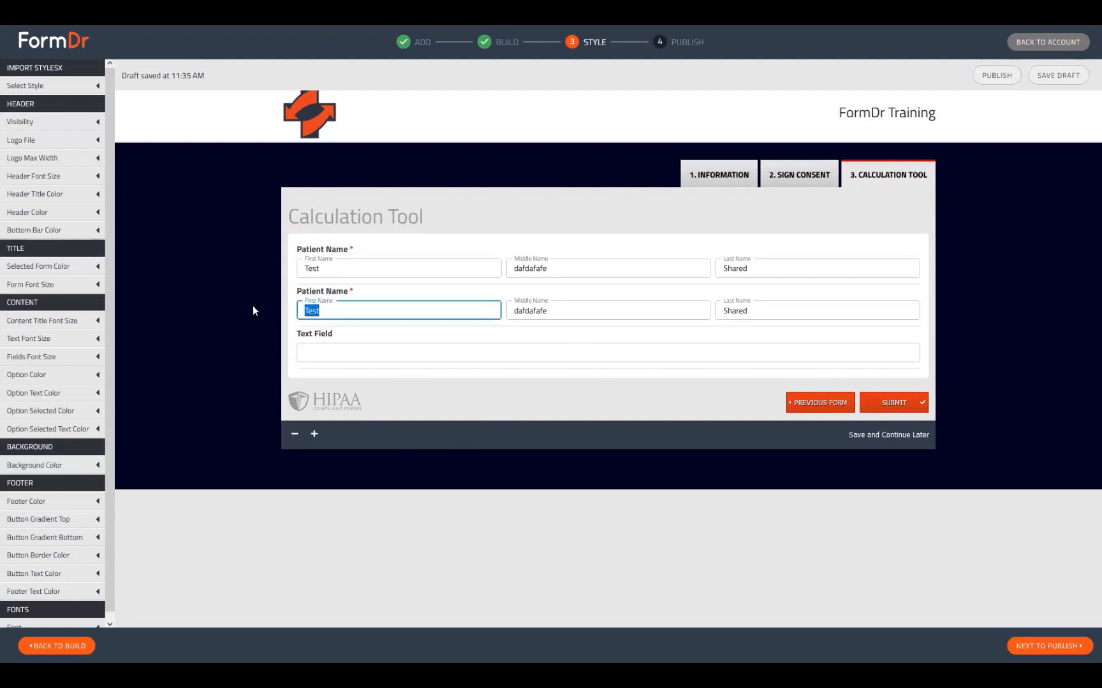
pyautogui.write('Guardian')
pyautogui.press('Tab')
pyautogui.press('Tab')
pyautogui.write('Name')
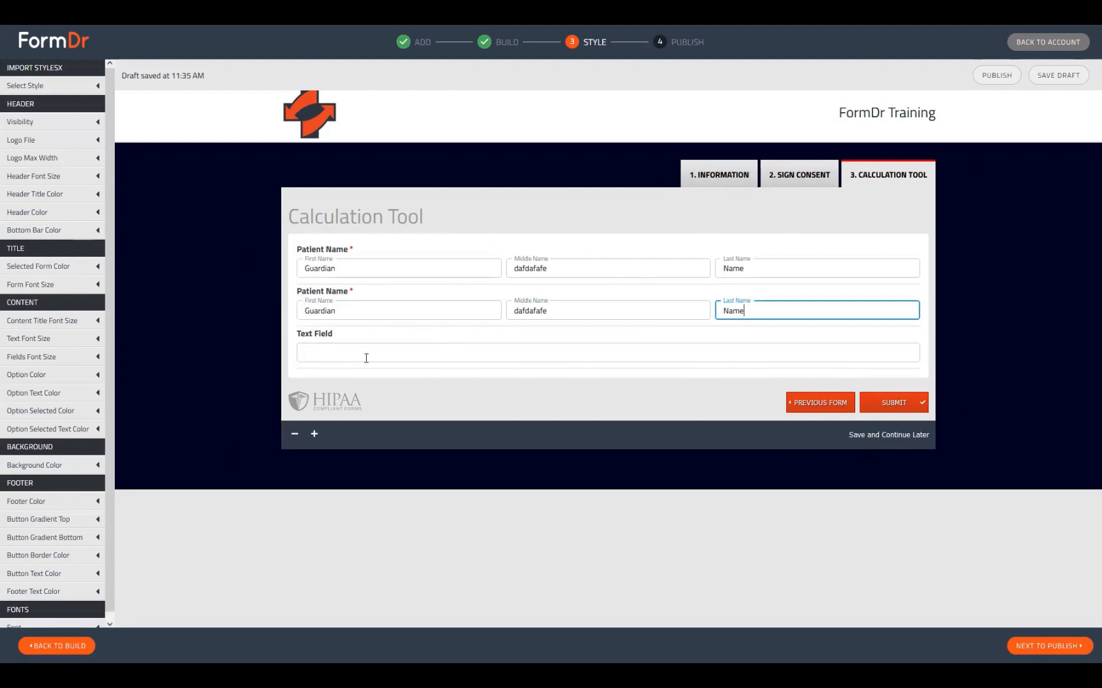
# Step: Return to the Build stage and open the settings of the Text Field
pyautogui.click(327, 353)
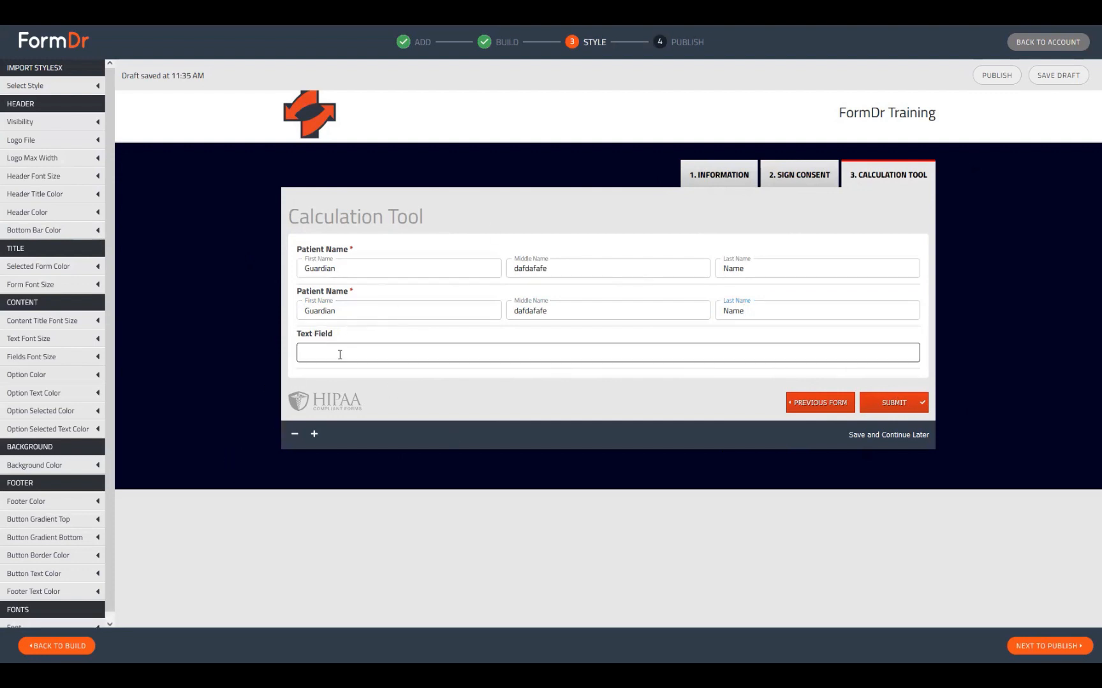
pyautogui.click(29, 646)
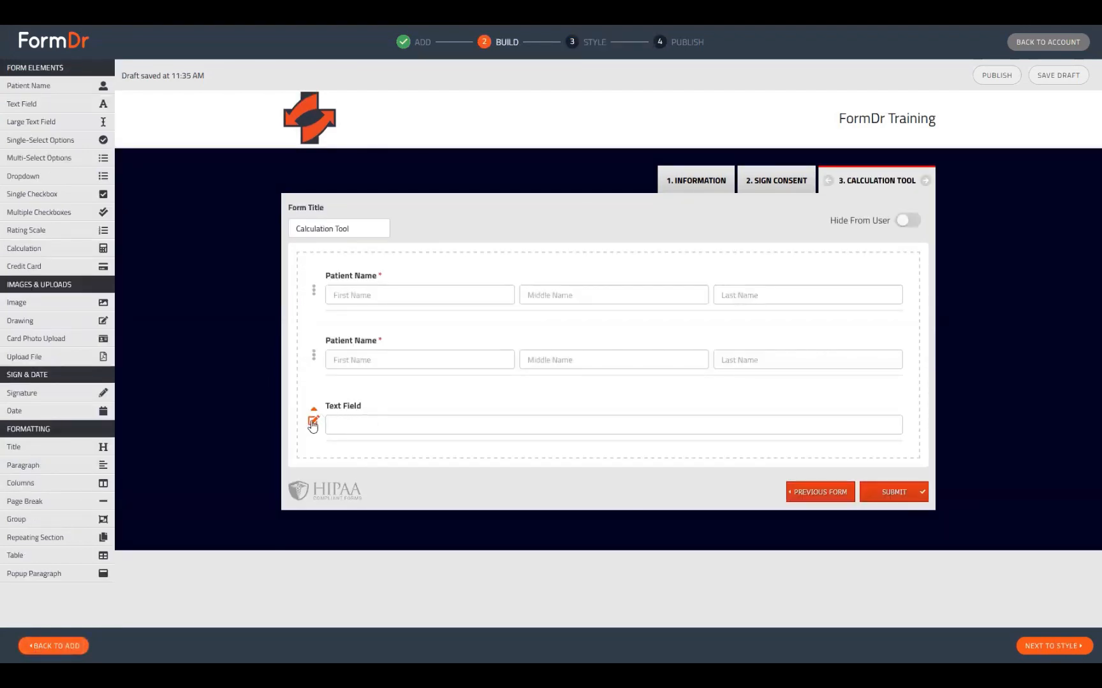
pyautogui.click(313, 423)
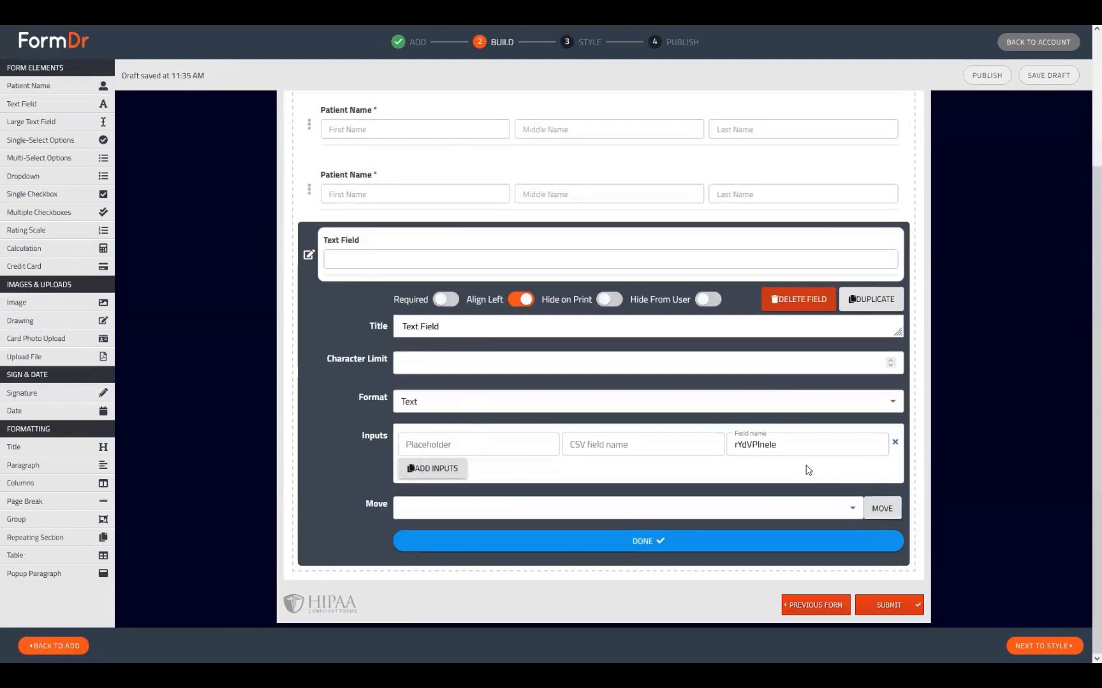
# Step: Try "dddd" as the field name of the Text Field's input and undo that entry
pyautogui.moveTo(794, 445); pyautogui.dragTo(717, 440)
pyautogui.click(766, 450)
pyautogui.moveTo(789, 447); pyautogui.dragTo(755, 471)
pyautogui.write('dddd')
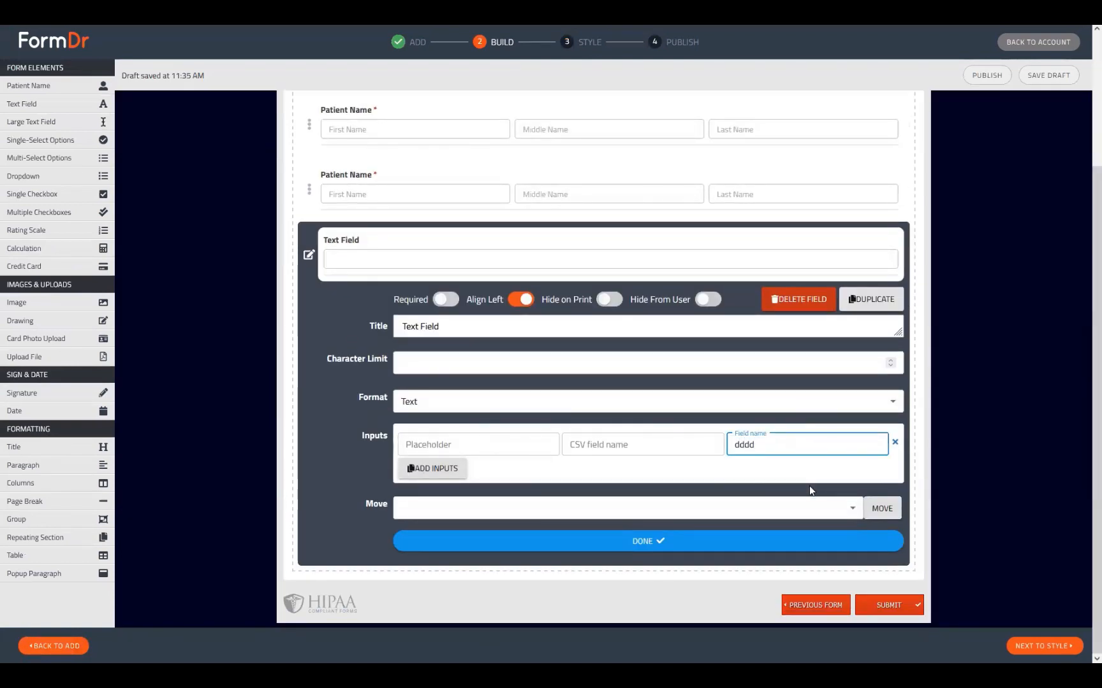
pyautogui.hotkey('ctrl', 'z')
pyautogui.click(790, 467)
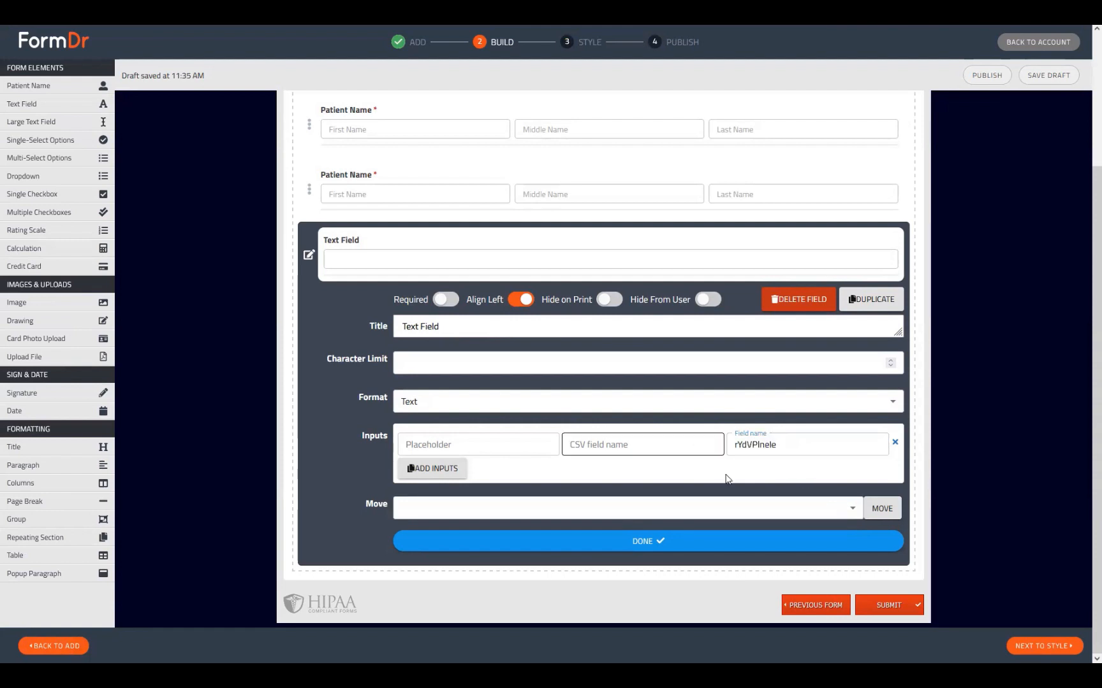
pyautogui.click(760, 447)
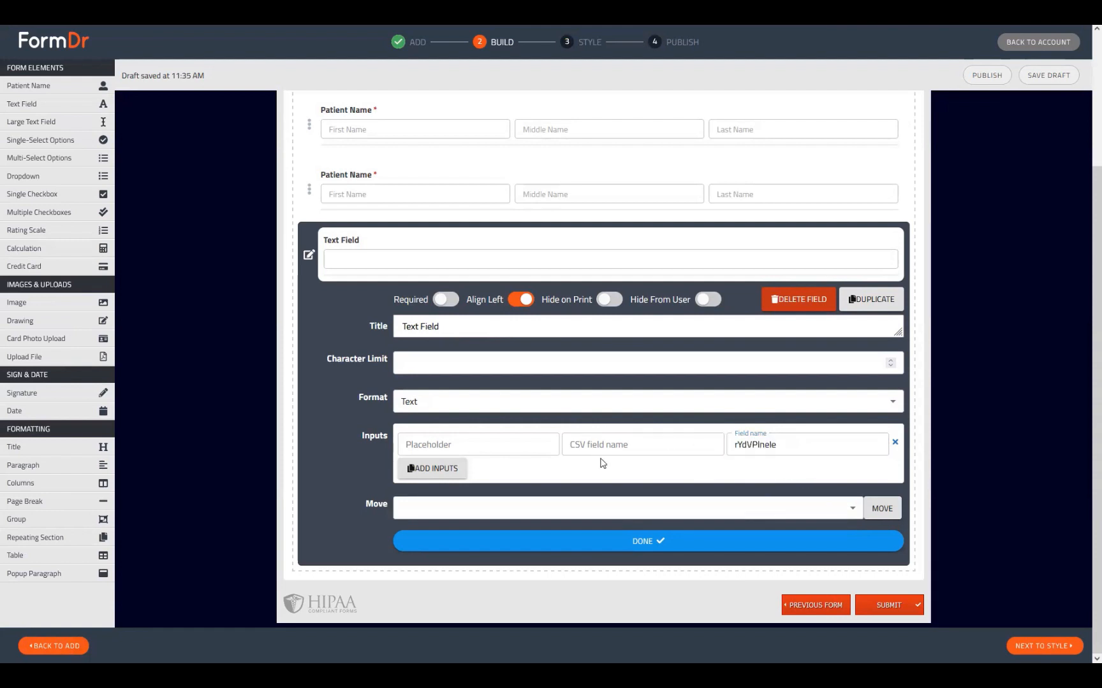
# Step: Add two more inputs to the Text Field and check the first input's field name
pyautogui.click(433, 470)
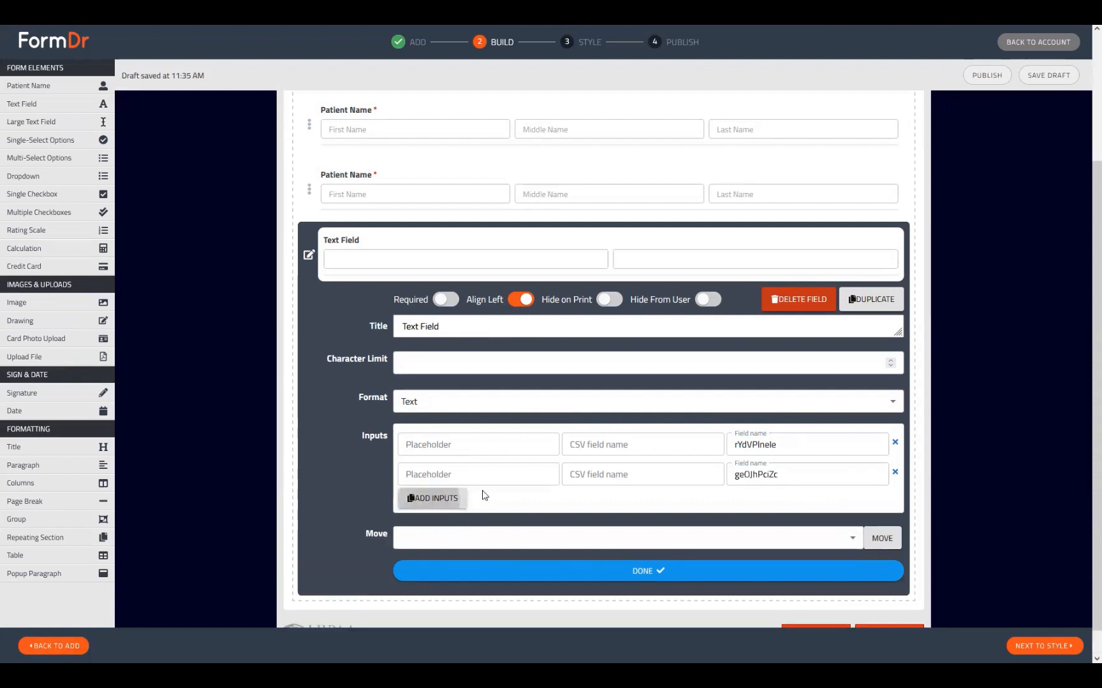
pyautogui.click(443, 501)
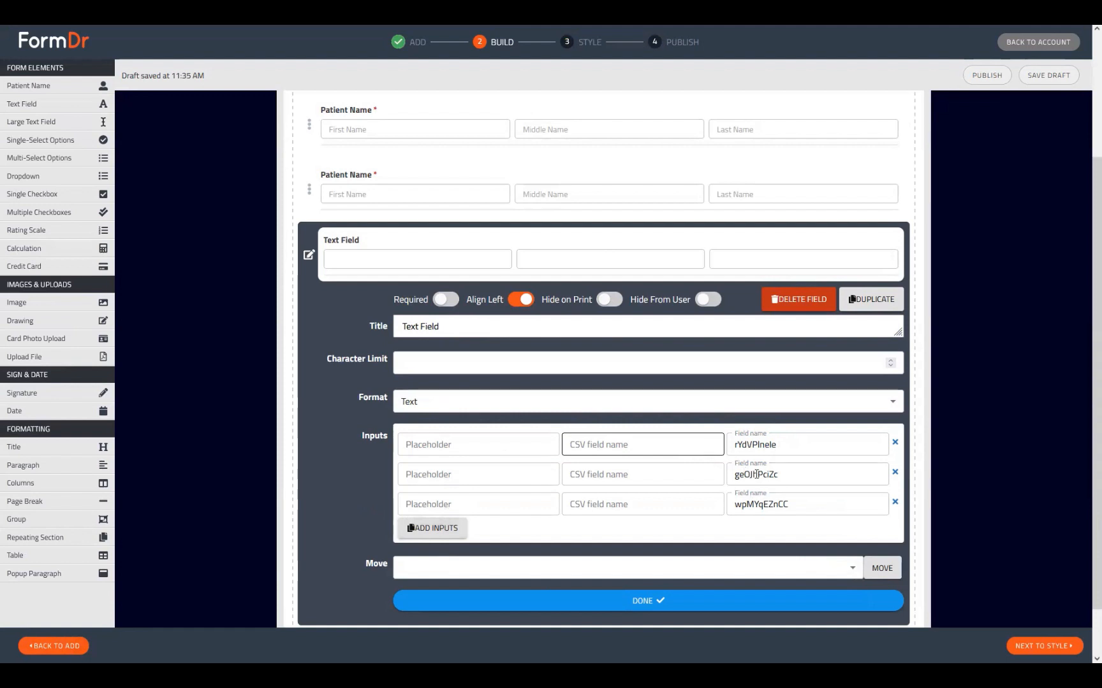
pyautogui.doubleClick(798, 447)
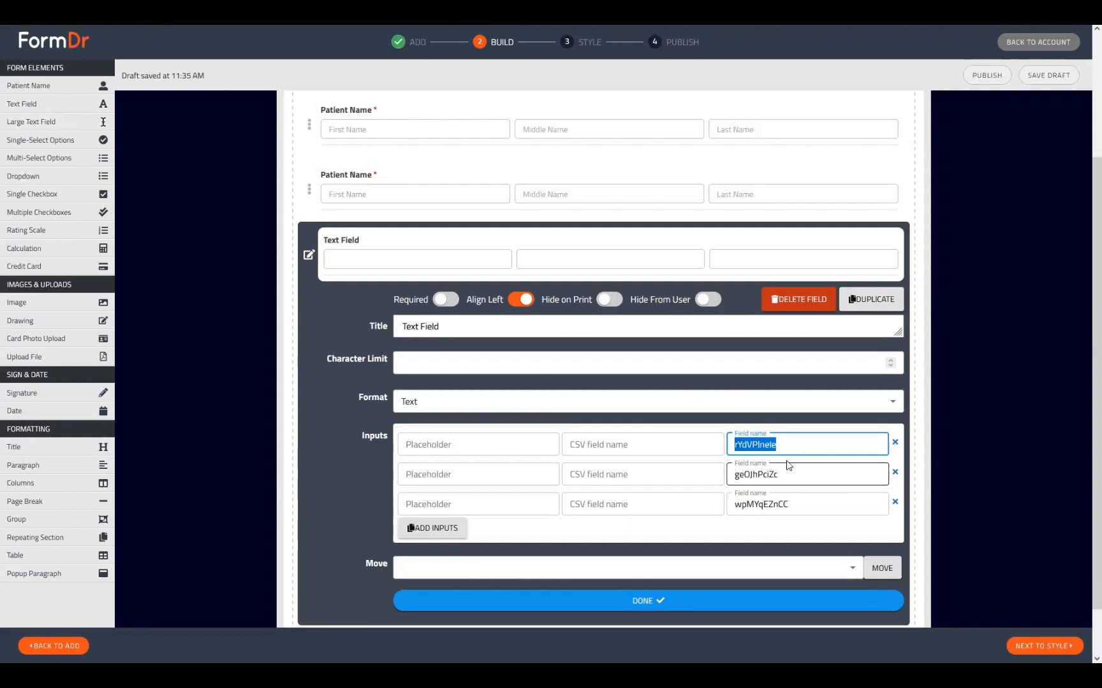
pyautogui.click(809, 454)
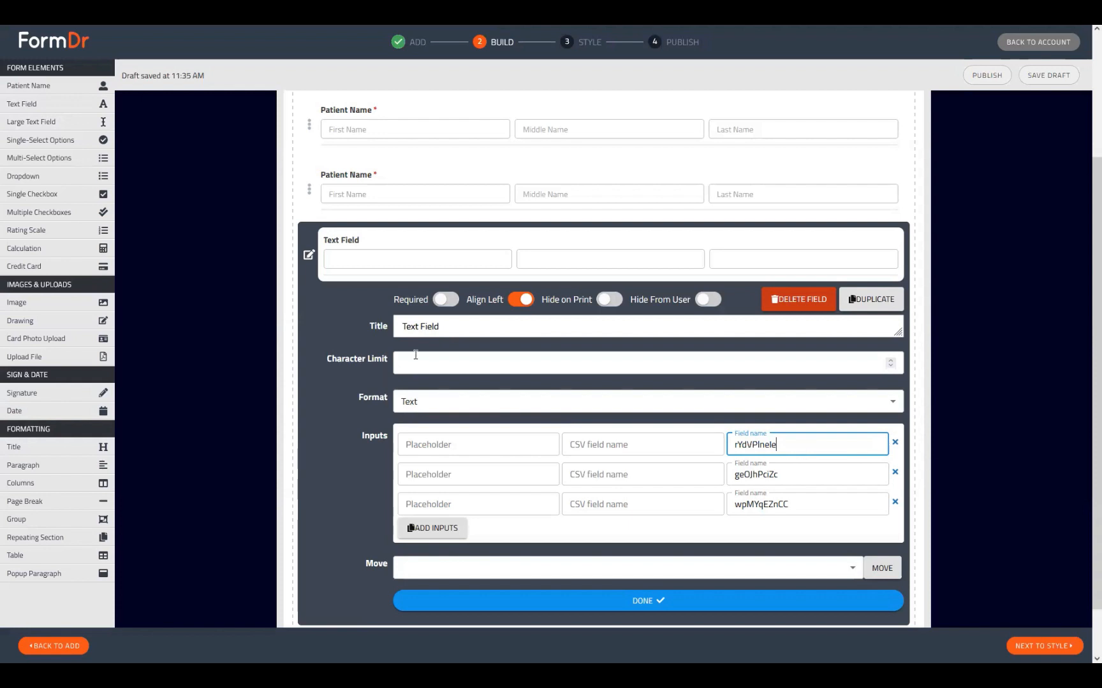
# Step: Retitle the Text Field as "Address" and add a fourth input to it
pyautogui.moveTo(460, 331); pyautogui.dragTo(376, 336)
pyautogui.write('Address')
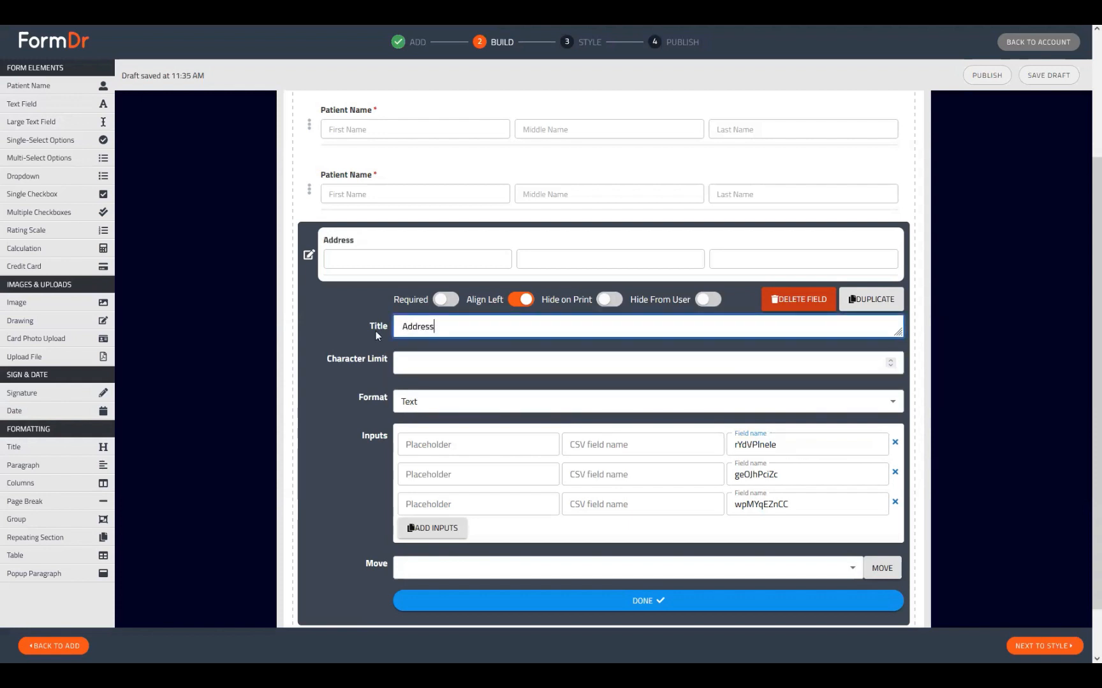
pyautogui.press('Tab')
pyautogui.press('Tab')
pyautogui.click(475, 459)
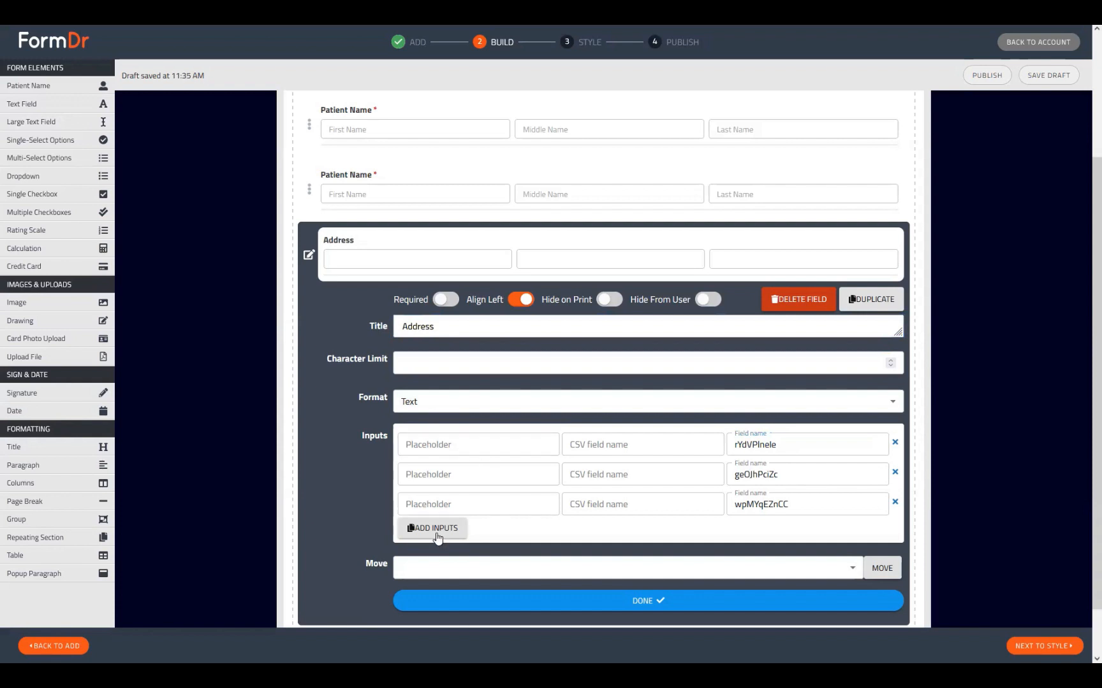
pyautogui.click(436, 529)
# Step: Set the placeholders of the Address field's four inputs to Address, City, State and Zip
pyautogui.click(458, 447)
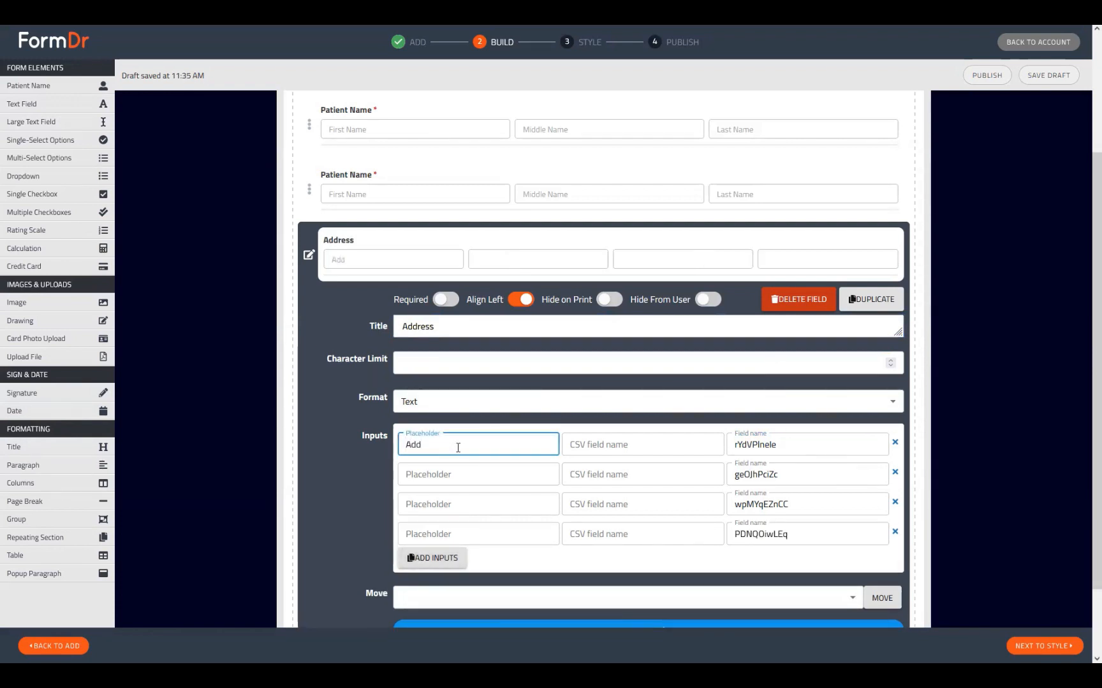
pyautogui.write('Address')
pyautogui.click(411, 466)
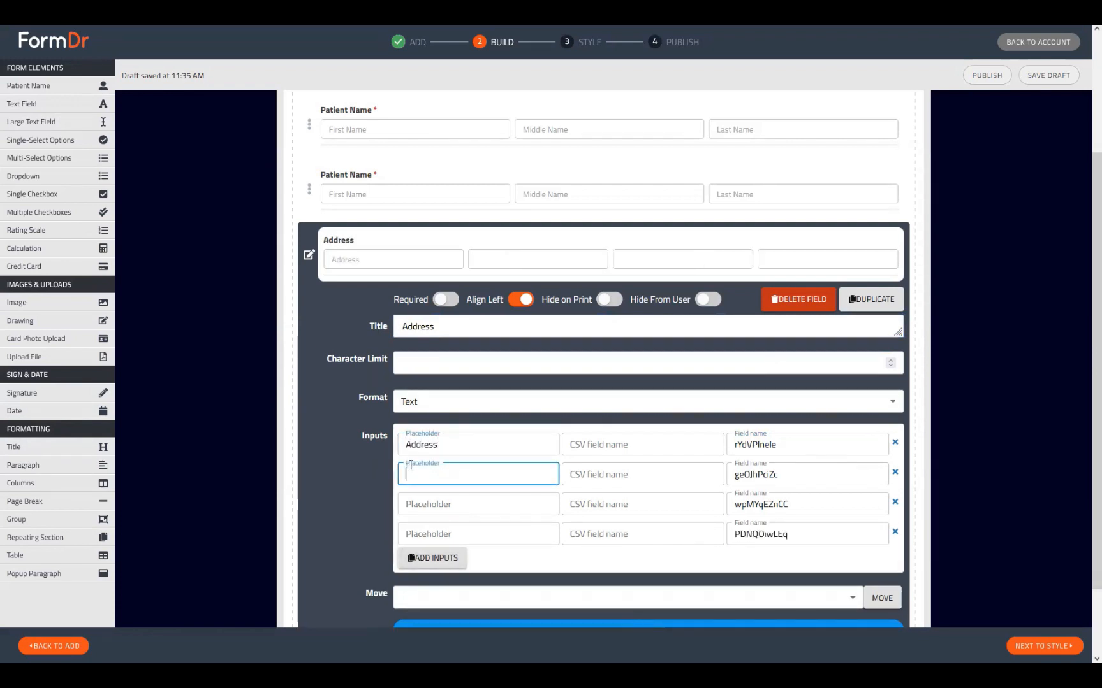
pyautogui.write('City')
pyautogui.press('Tab')
pyautogui.press('Tab')
pyautogui.press('Tab')
pyautogui.write('State')
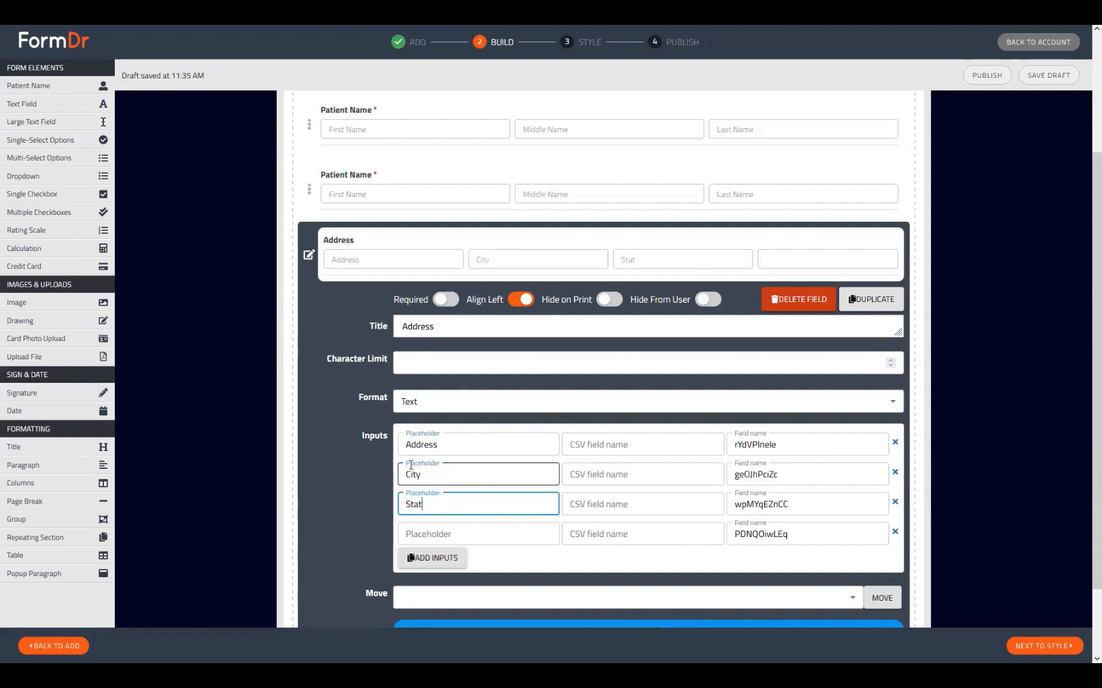
pyautogui.press('Tab')
pyautogui.press('Tab')
pyautogui.press('Tab')
pyautogui.write('Z')
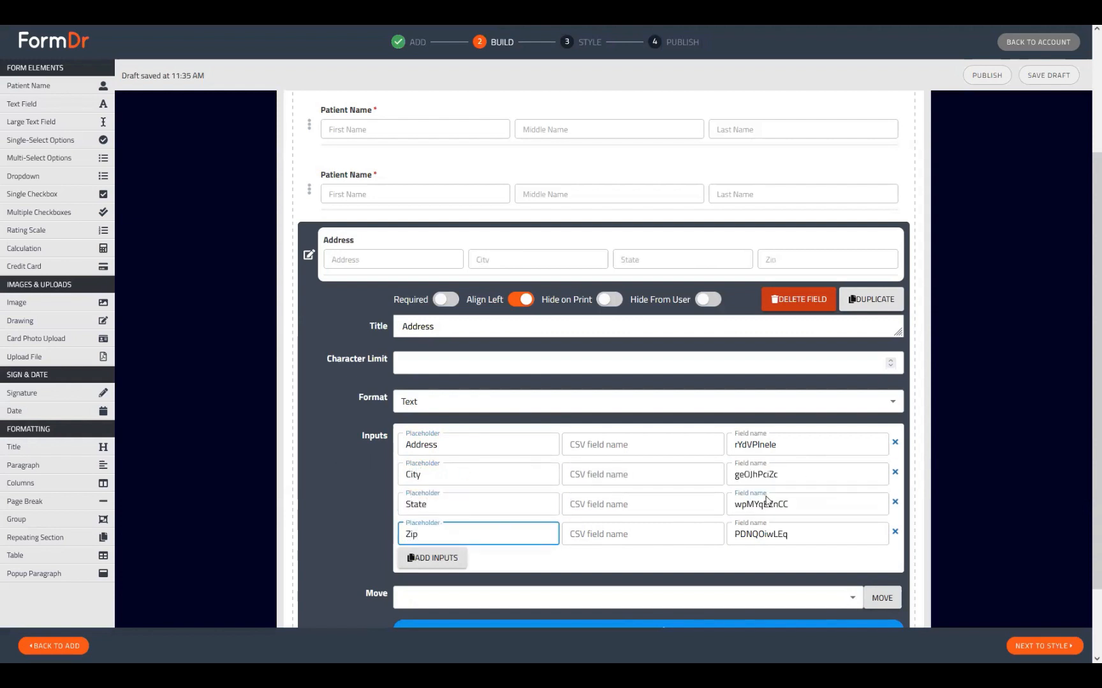
# Step: Set the field names of the Address field's four inputs to address, city, state and zip, in that order
pyautogui.click(759, 446)
pyautogui.hotkey('ctrl', 'a')
pyautogui.write('d')
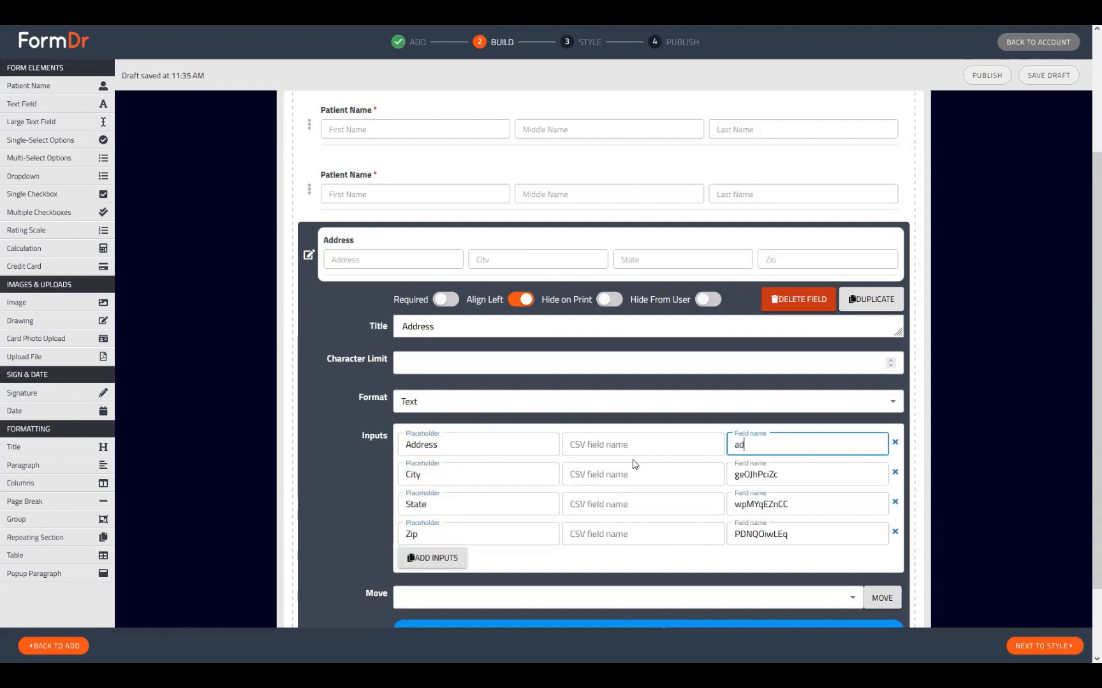
pyautogui.write('adress')
pyautogui.press('Tab')
pyautogui.press('Tab')
pyautogui.press('Tab')
pyautogui.write('cit')
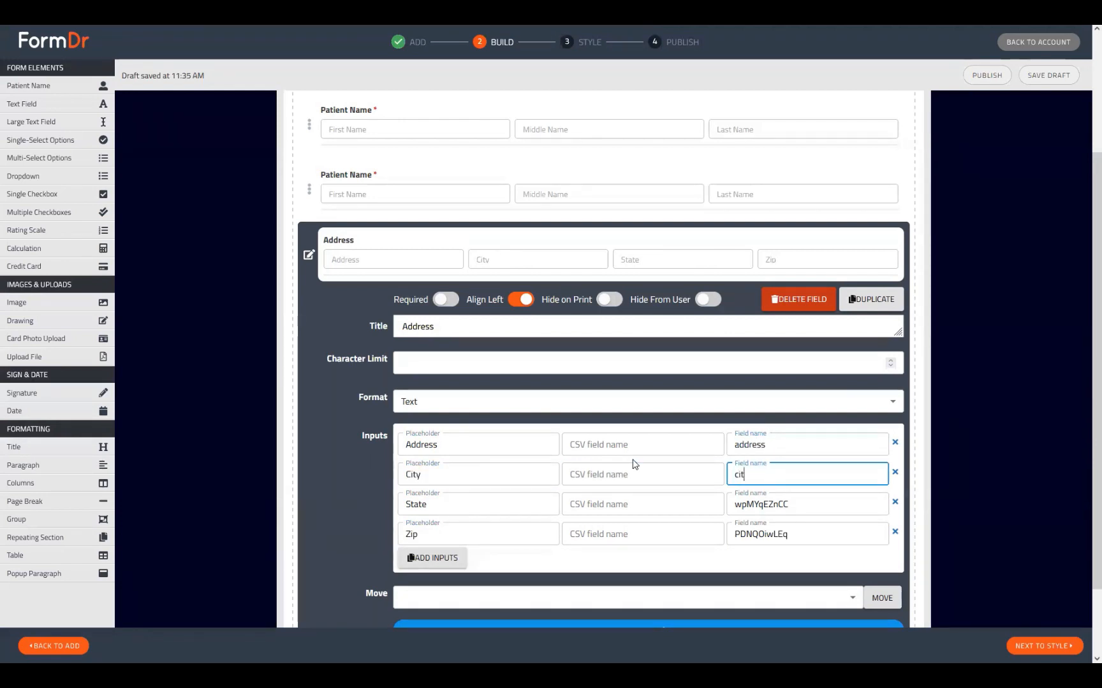
pyautogui.write('y')
pyautogui.press('Tab')
pyautogui.press('Tab')
pyautogui.press('Tab')
pyautogui.write('state')
pyautogui.press('Tab')
pyautogui.press('Tab')
pyautogui.press('Tab')
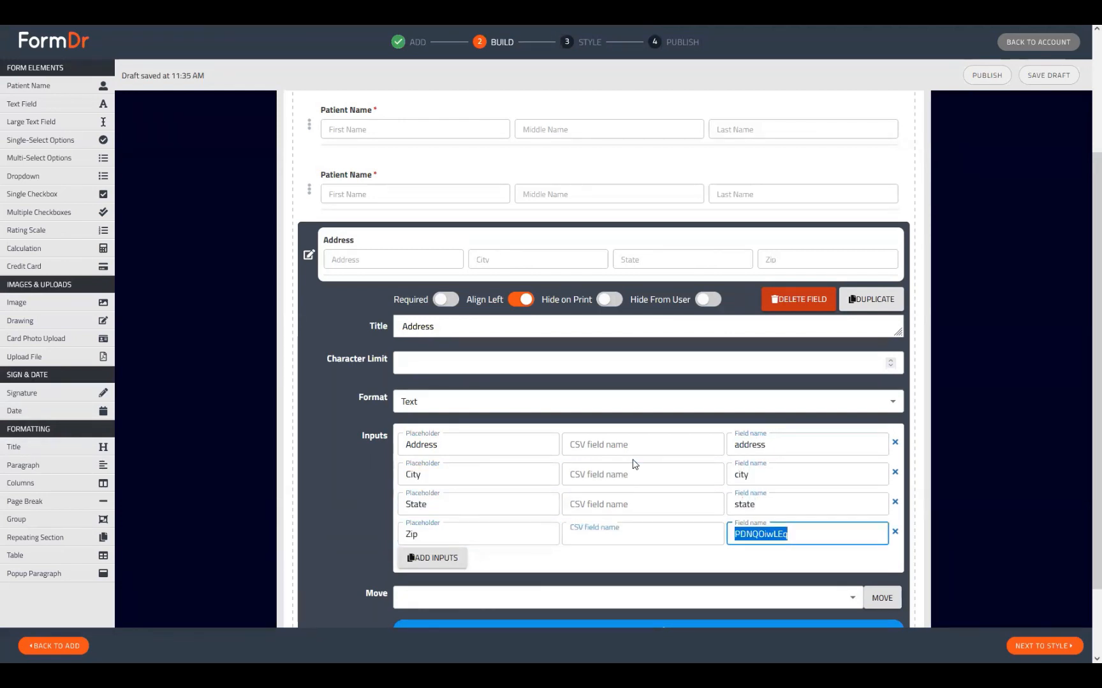
pyautogui.write('zip')
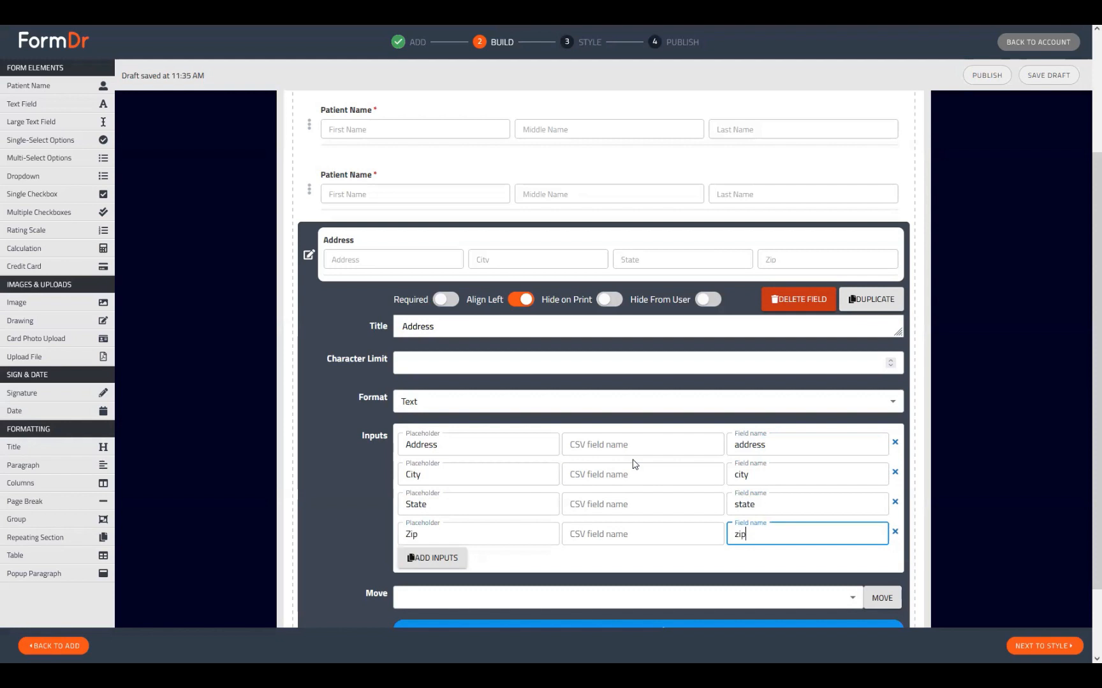
# Step: Change the Address input's field name to patientAddress, and add a fifth input and remove it again
pyautogui.click(784, 450)
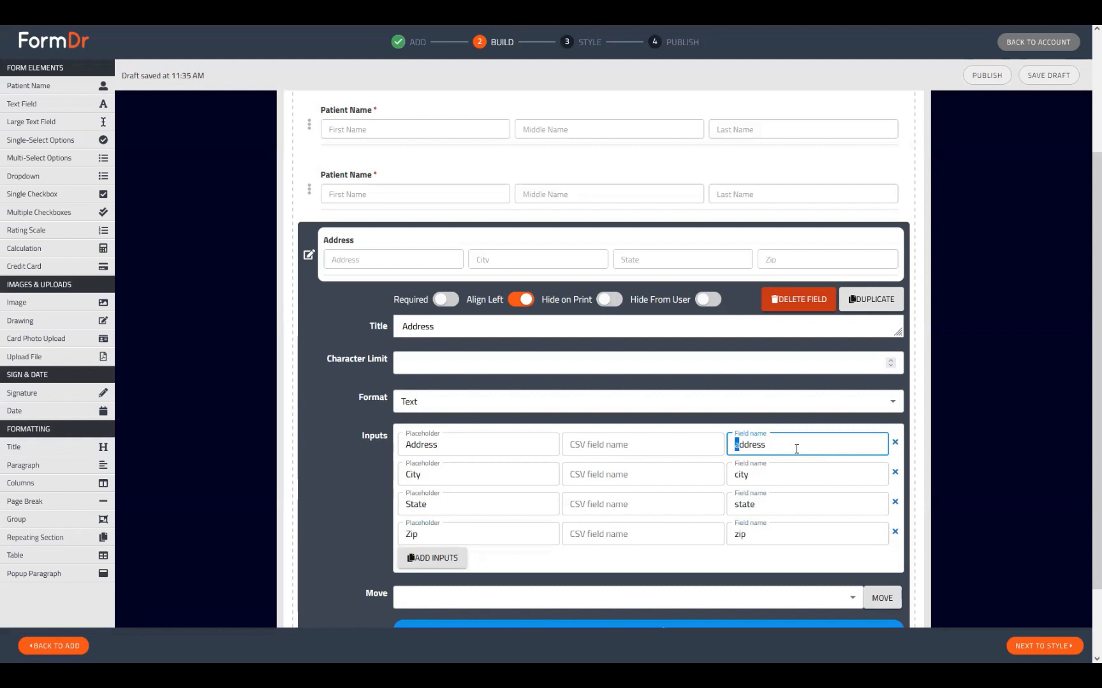
pyautogui.write('patientA')
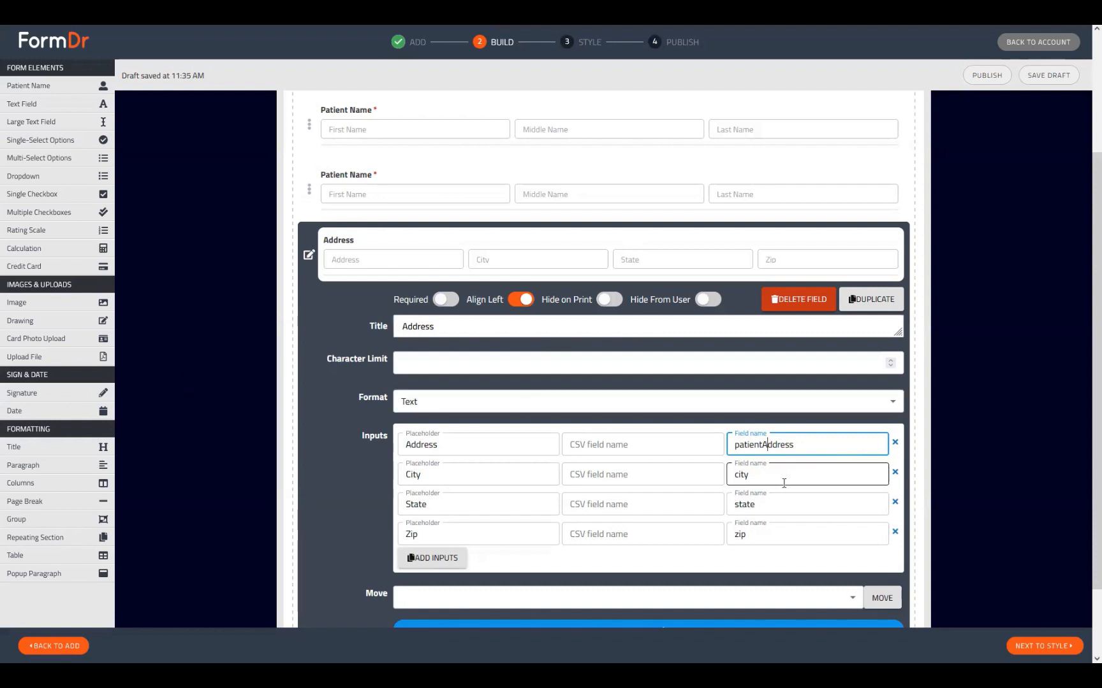
pyautogui.click(432, 557)
pyautogui.moveTo(783, 567); pyautogui.dragTo(732, 575)
pyautogui.click(891, 565)
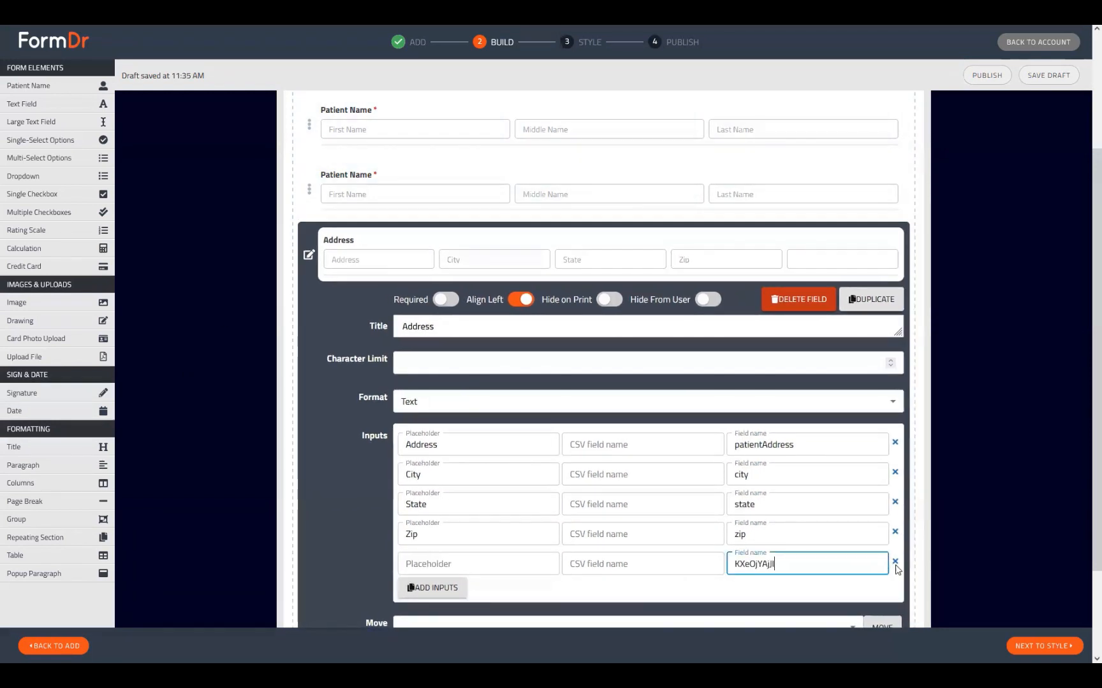
pyautogui.click(893, 563)
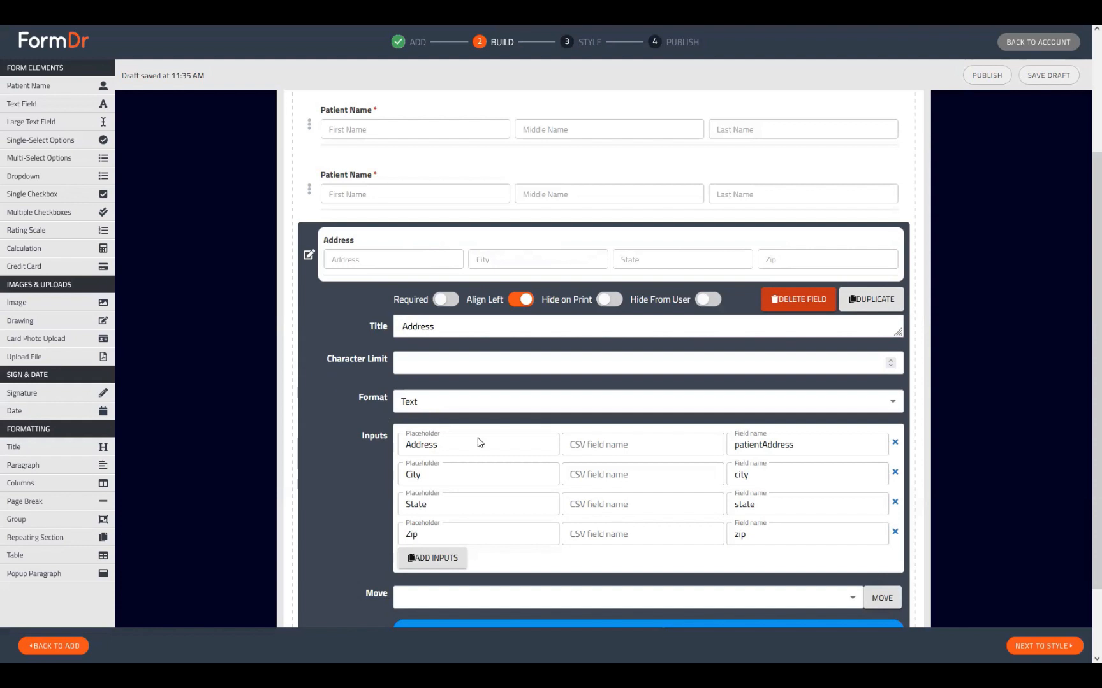
# Step: Change the Address input's field name back to address and close the field's settings
pyautogui.click(799, 440)
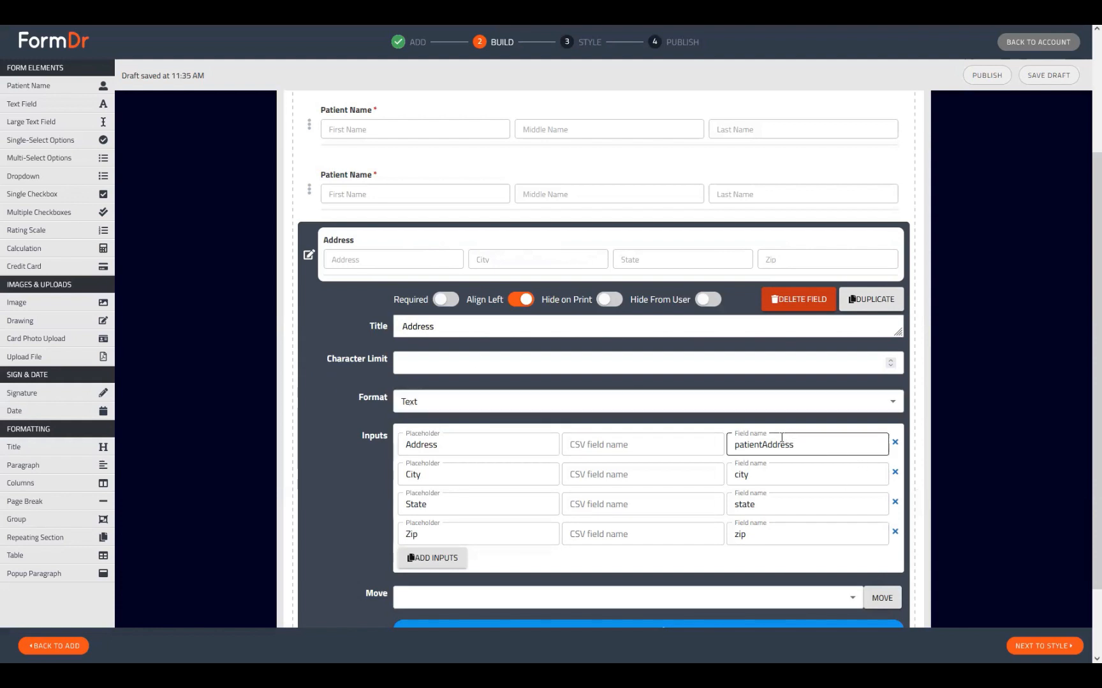
pyautogui.moveTo(765, 444); pyautogui.dragTo(663, 445)
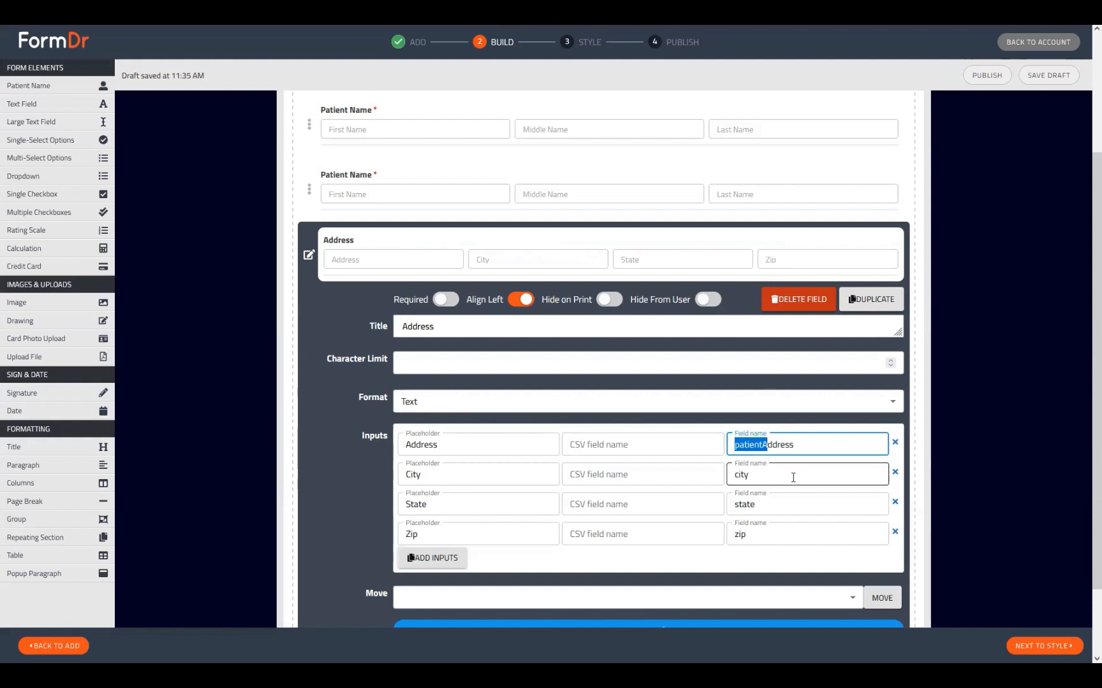
pyautogui.write('a')
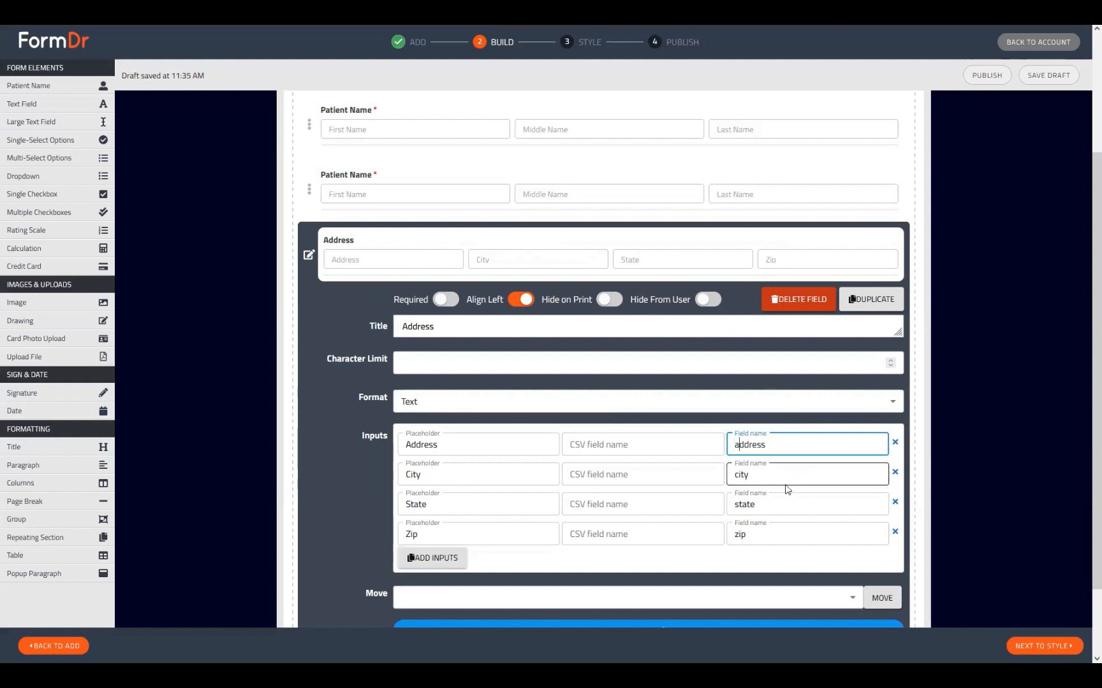
pyautogui.click(313, 264)
pyautogui.click(310, 256)
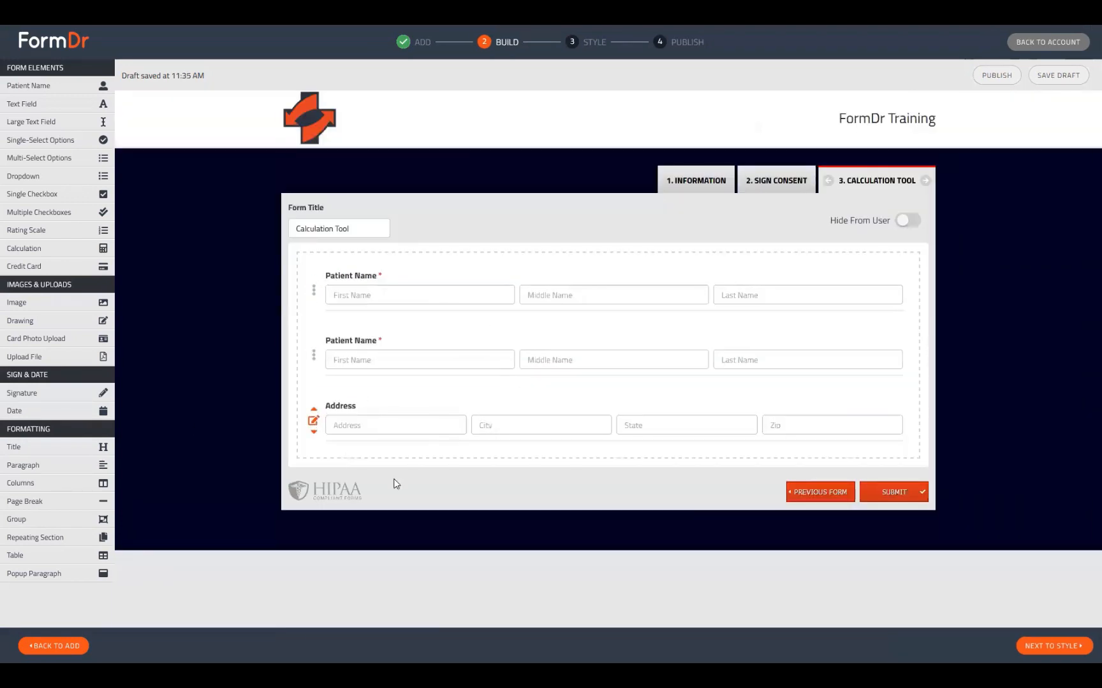
# Step: Open the settings of the Address field and duplicate the field
pyautogui.click(408, 426)
pyautogui.scroll(-1, 850, 475)
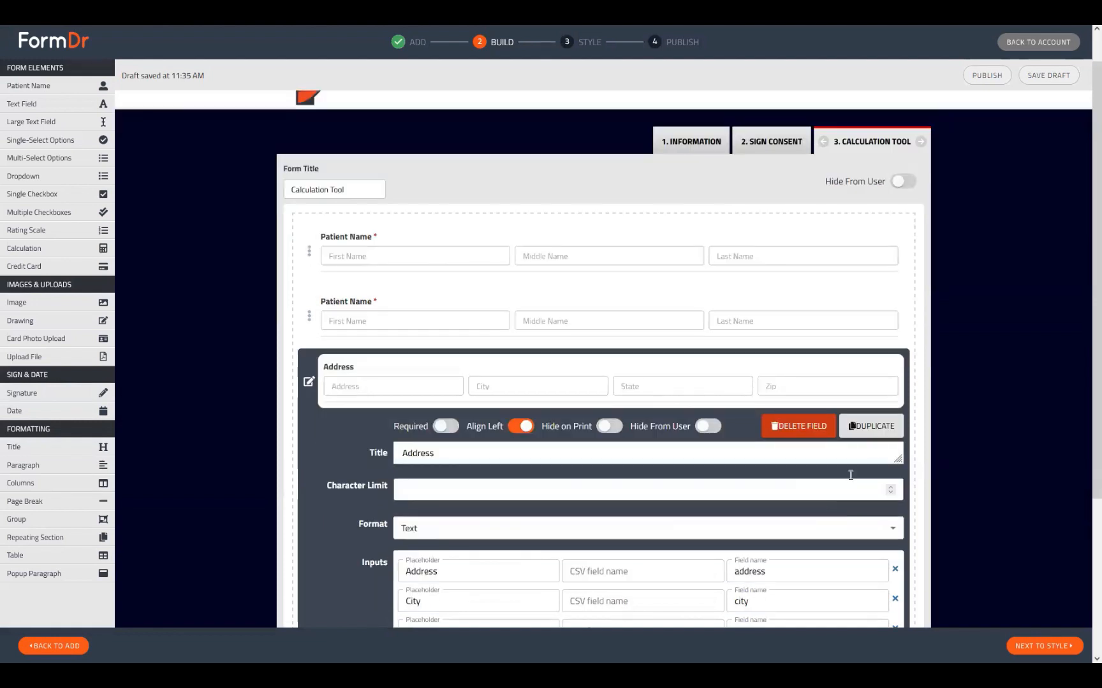
pyautogui.scroll(-2, 850, 475)
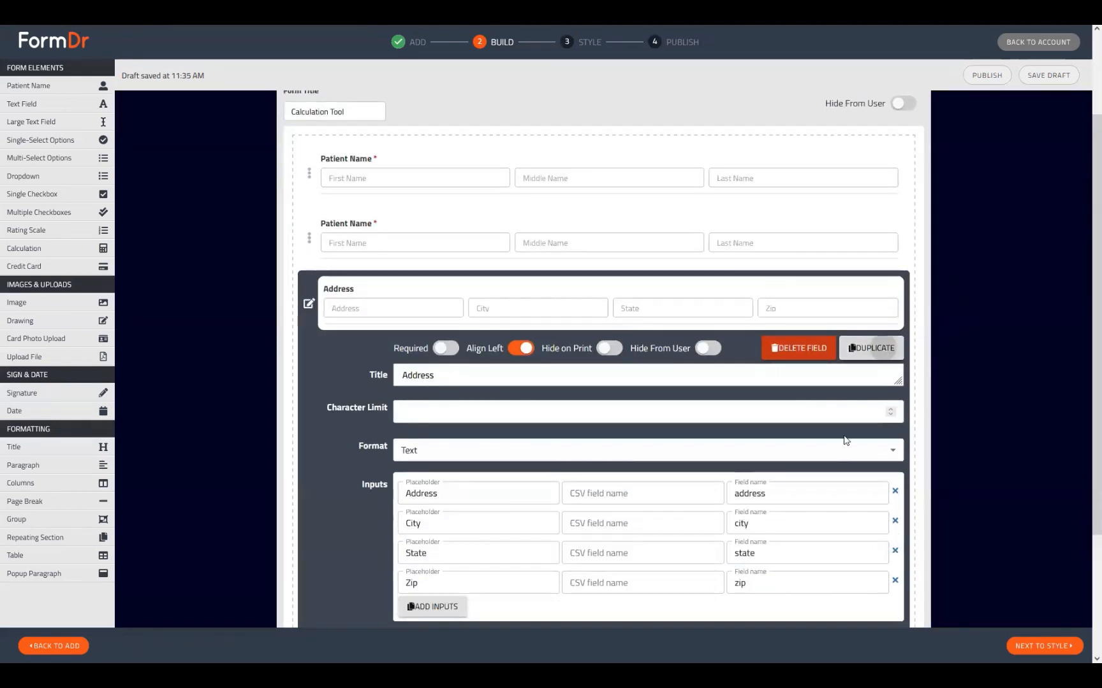
pyautogui.click(885, 349)
pyautogui.scroll(-4, 724, 446)
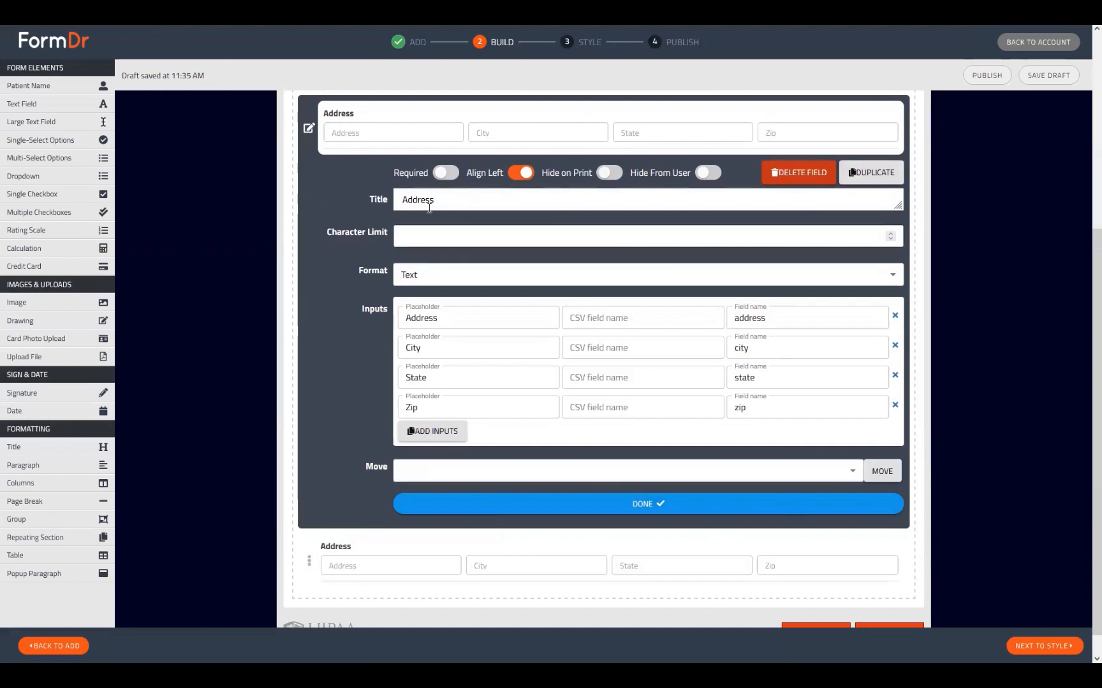
# Step: Set the duplicated Address field's input field names to address, city, state and zip, and finish editing it
pyautogui.click(308, 562)
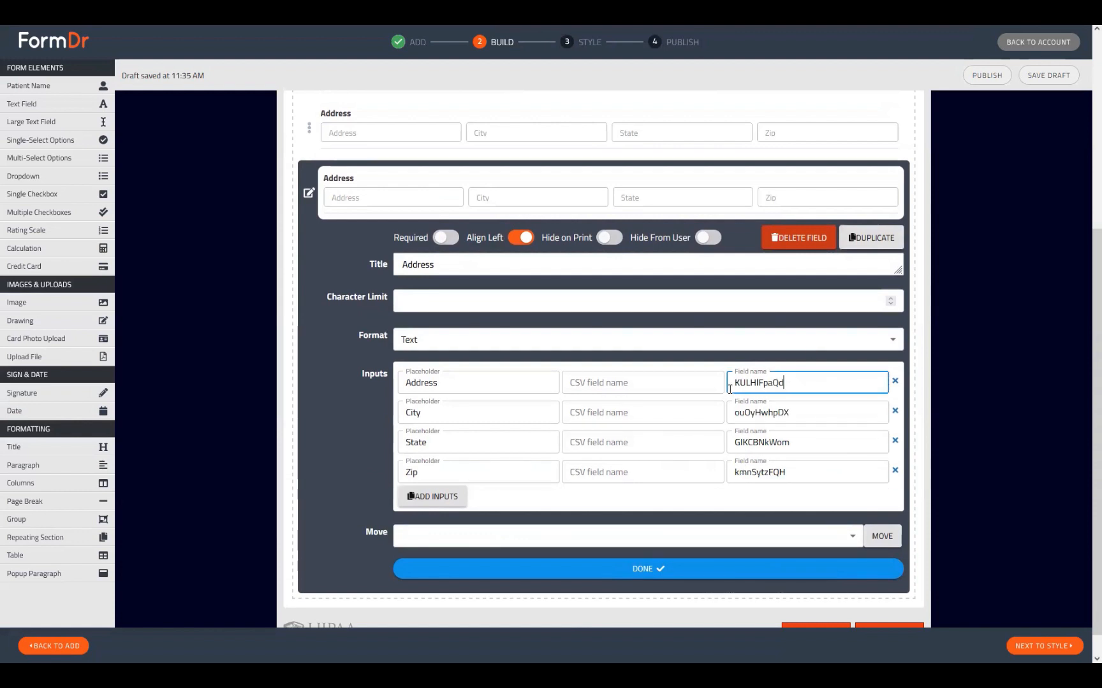
pyautogui.doubleClick(762, 383)
pyautogui.write('address')
pyautogui.press('Tab')
pyautogui.press('Tab')
pyautogui.write('city')
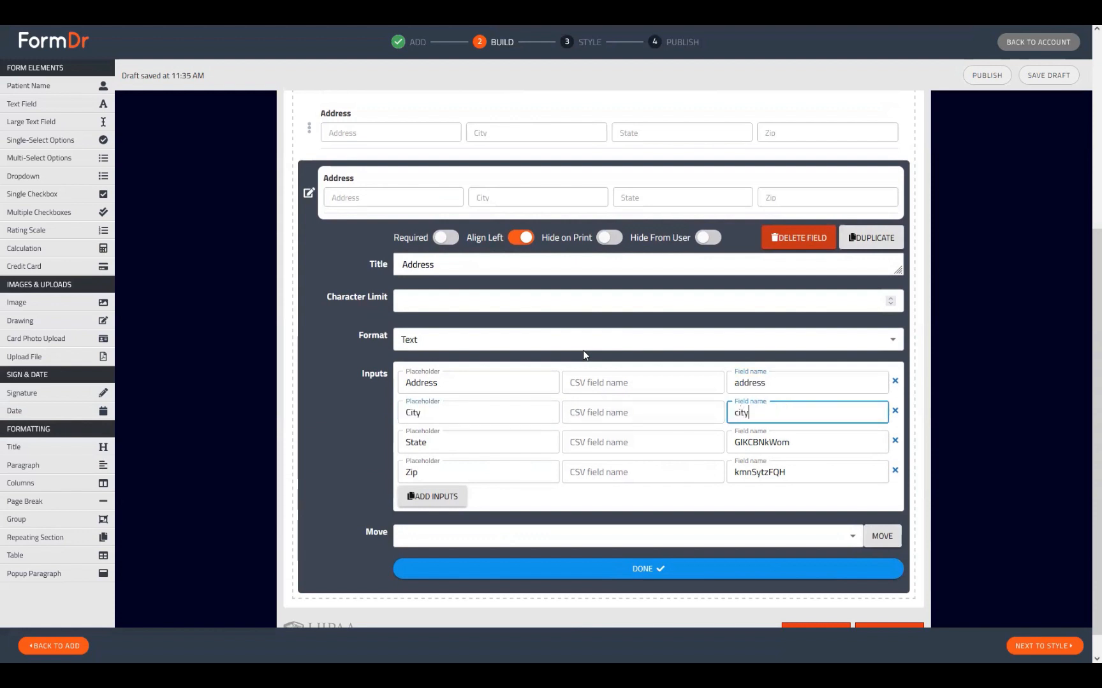
pyautogui.press('Tab')
pyautogui.press('Tab')
pyautogui.write('state')
pyautogui.press('Tab')
pyautogui.press('Tab')
pyautogui.press('Tab')
pyautogui.press('Tab')
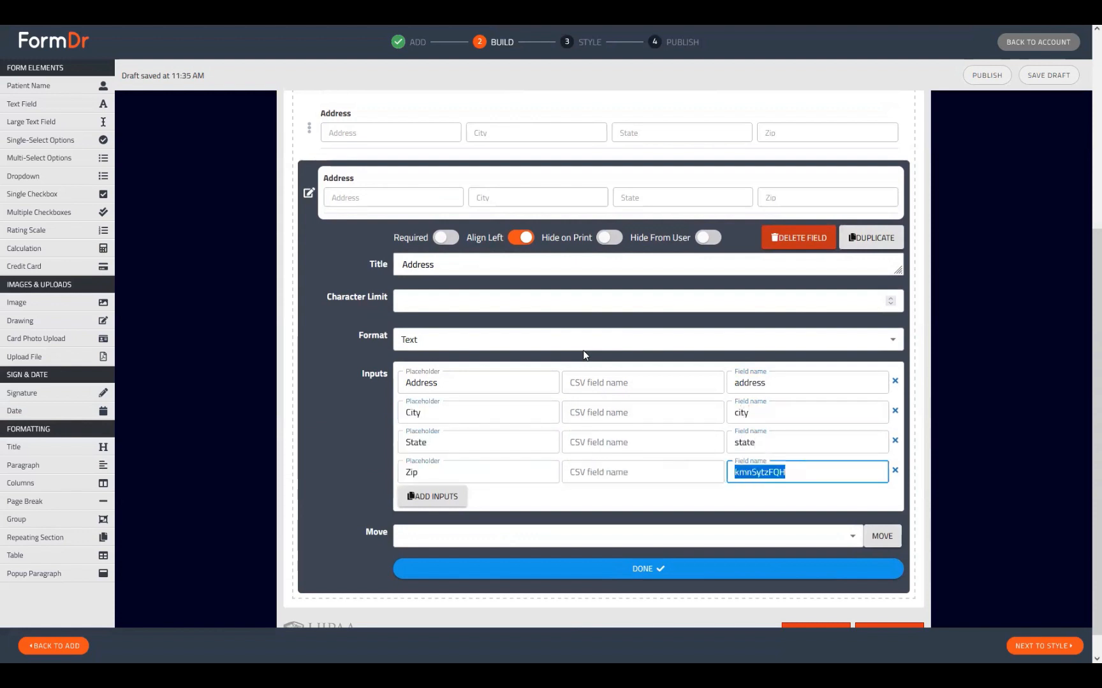
pyautogui.write('zip')
pyautogui.click(703, 566)
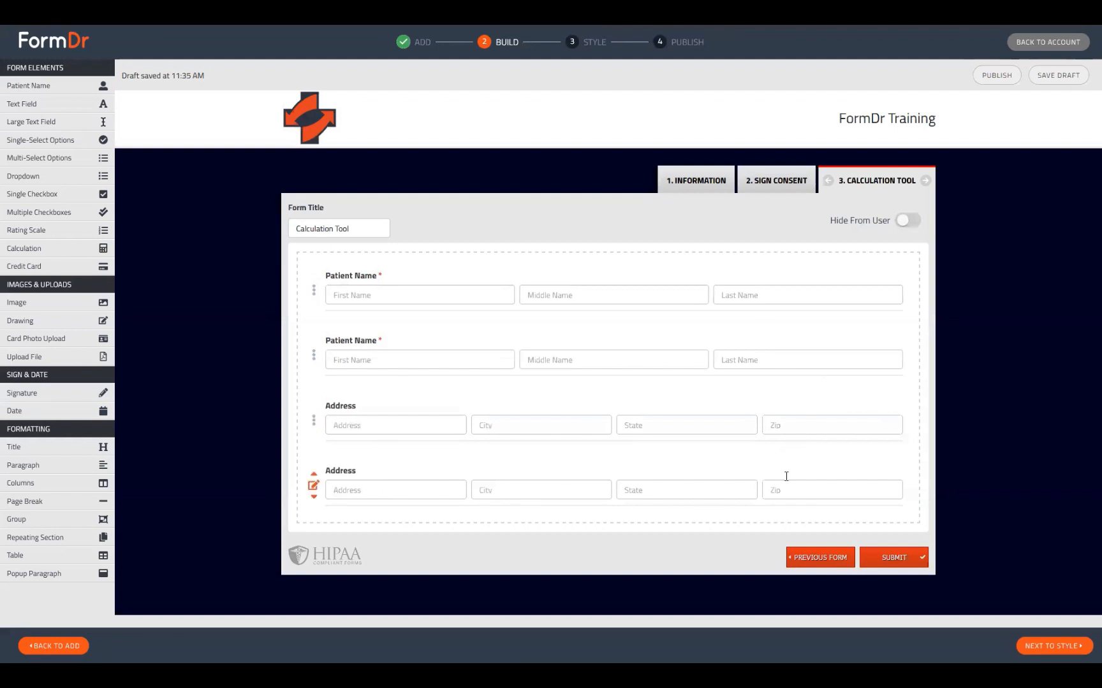
# Step: Preview the form in the styling stage and fill the first Address field with 123 and Test for city, state and zip
pyautogui.click(1052, 645)
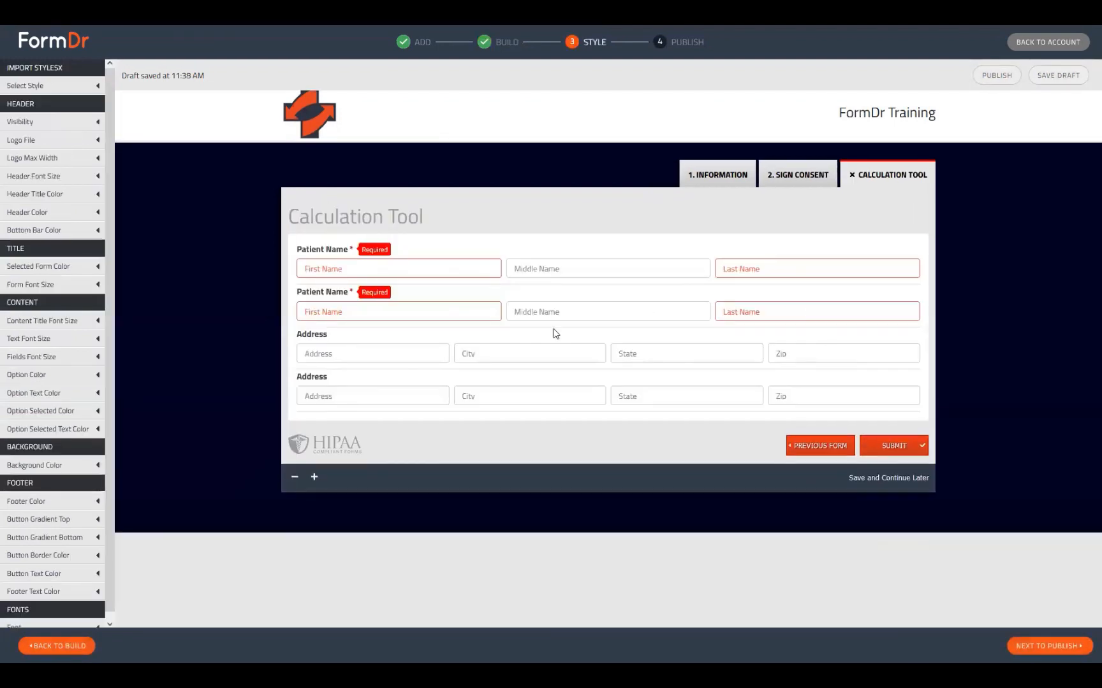
pyautogui.click(326, 350)
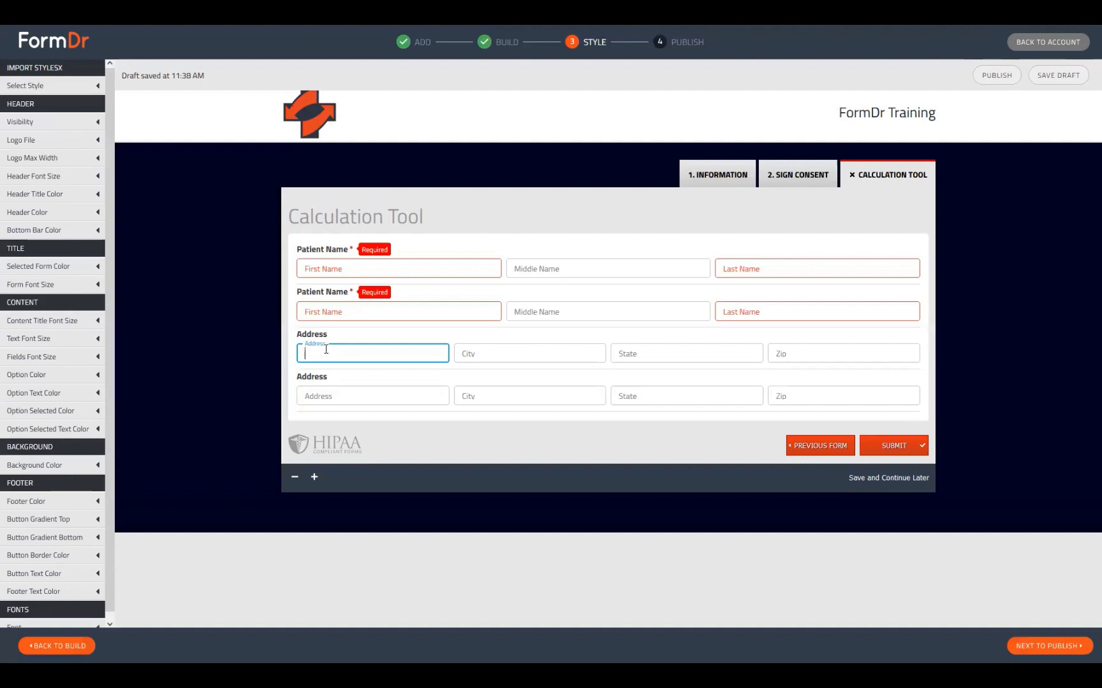
pyautogui.write('123')
pyautogui.click(497, 352)
pyautogui.write('Test')
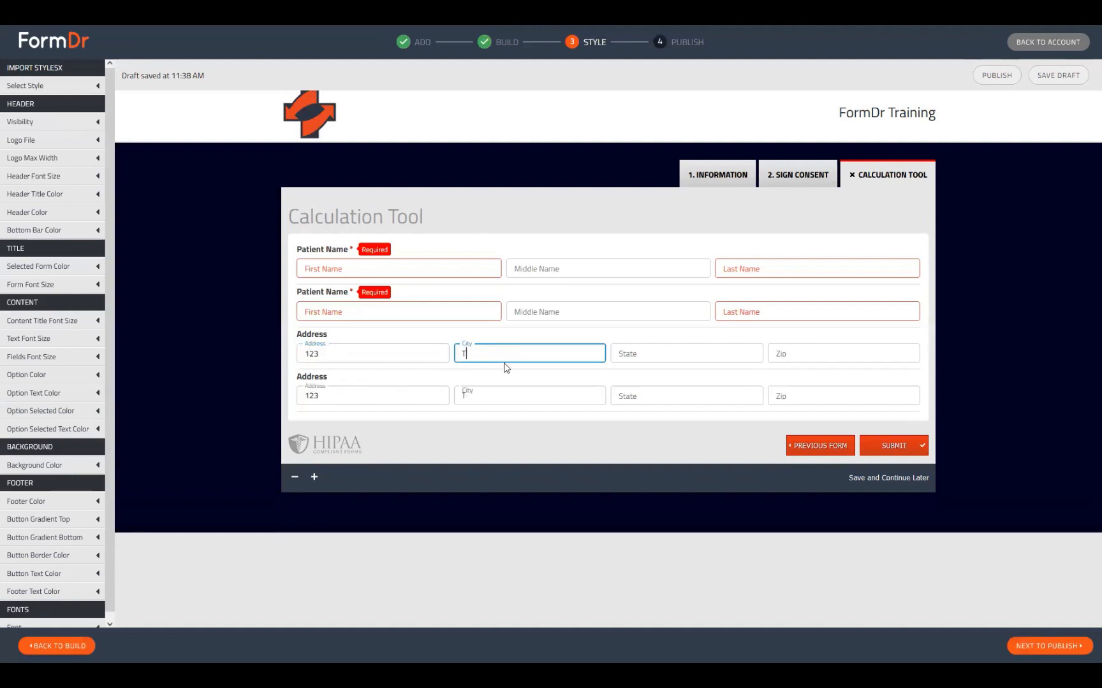
pyautogui.click(644, 357)
pyautogui.write('Test')
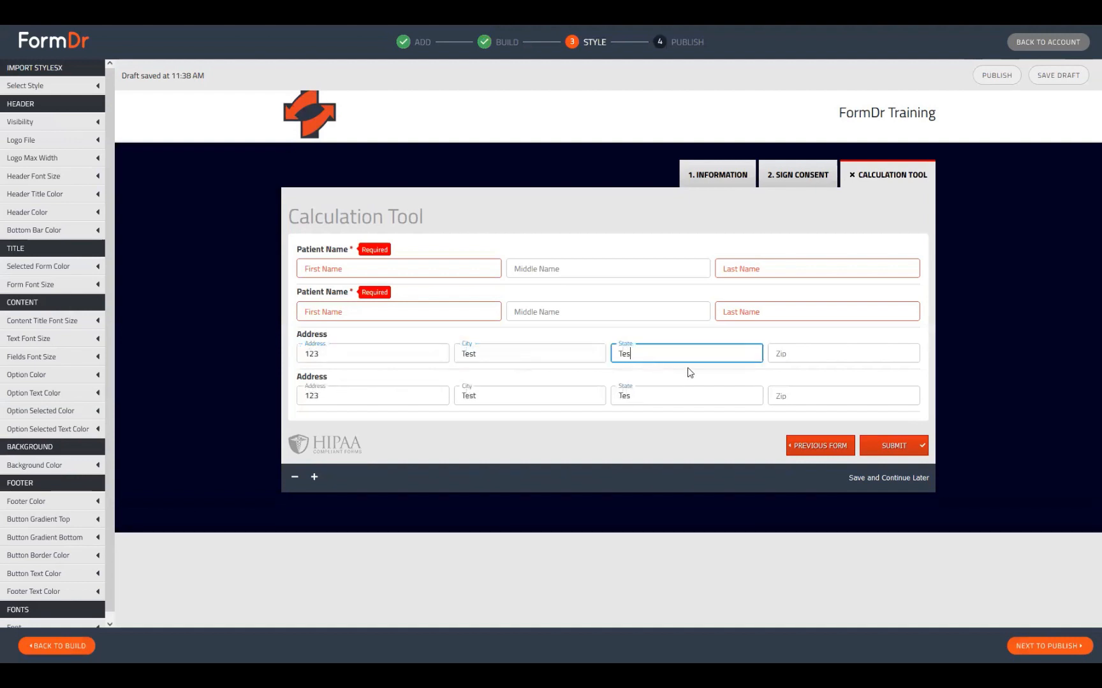
pyautogui.click(805, 357)
pyautogui.write('Test')
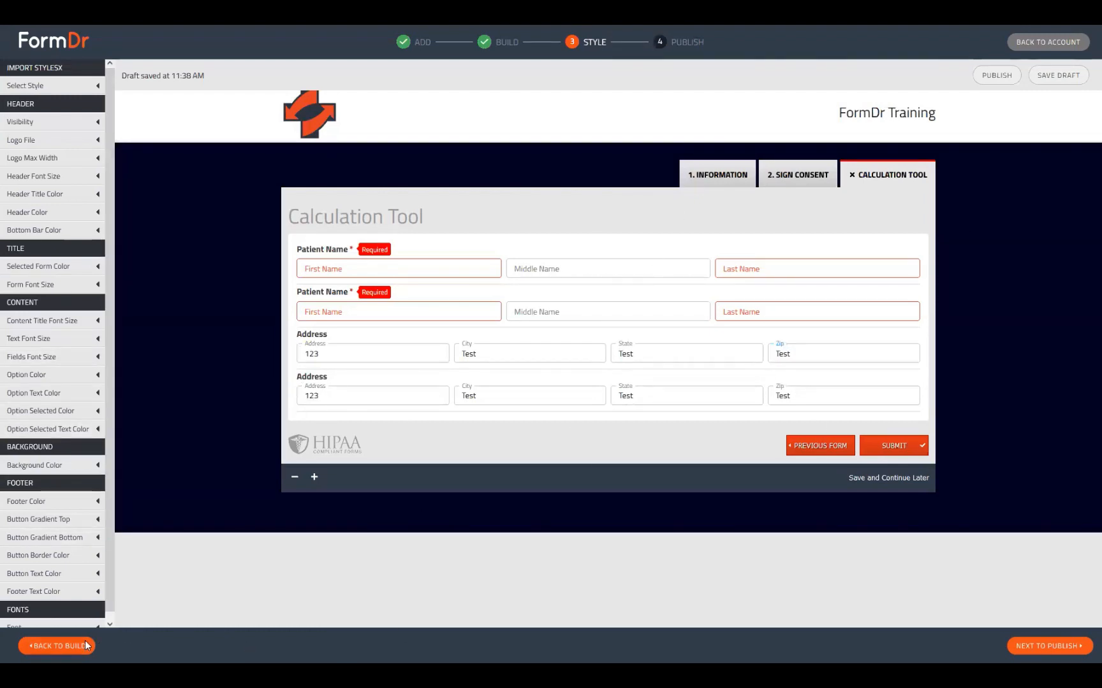
# Step: Return to the build stage and move the second Address field to the Sign Consent form
pyautogui.click(56, 646)
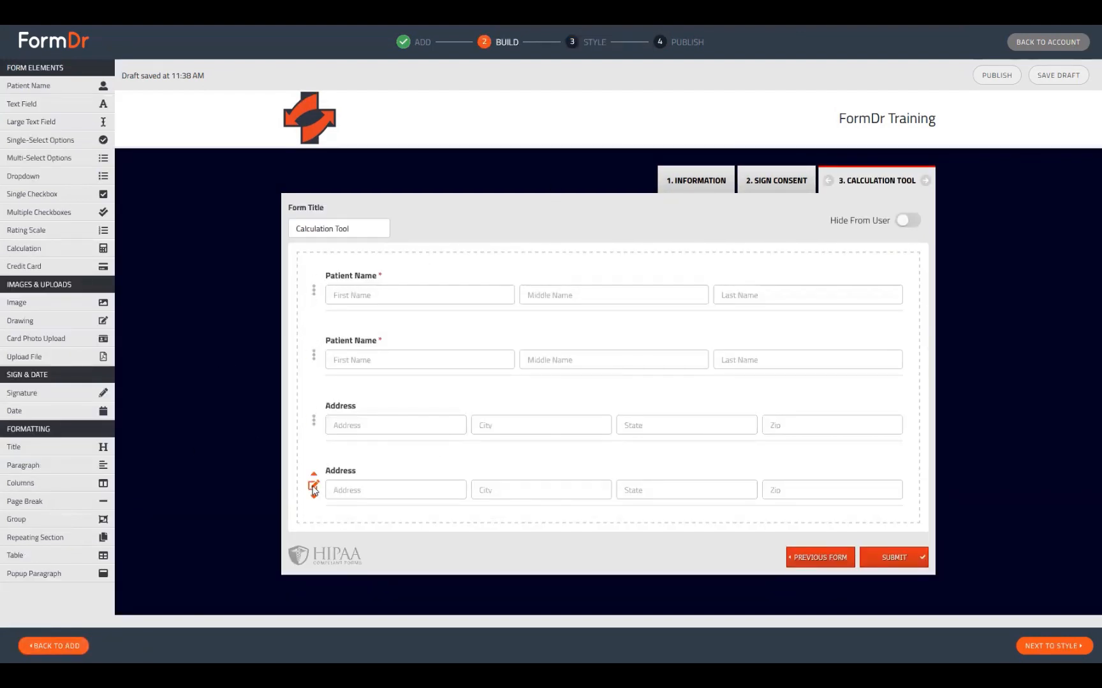
pyautogui.click(350, 480)
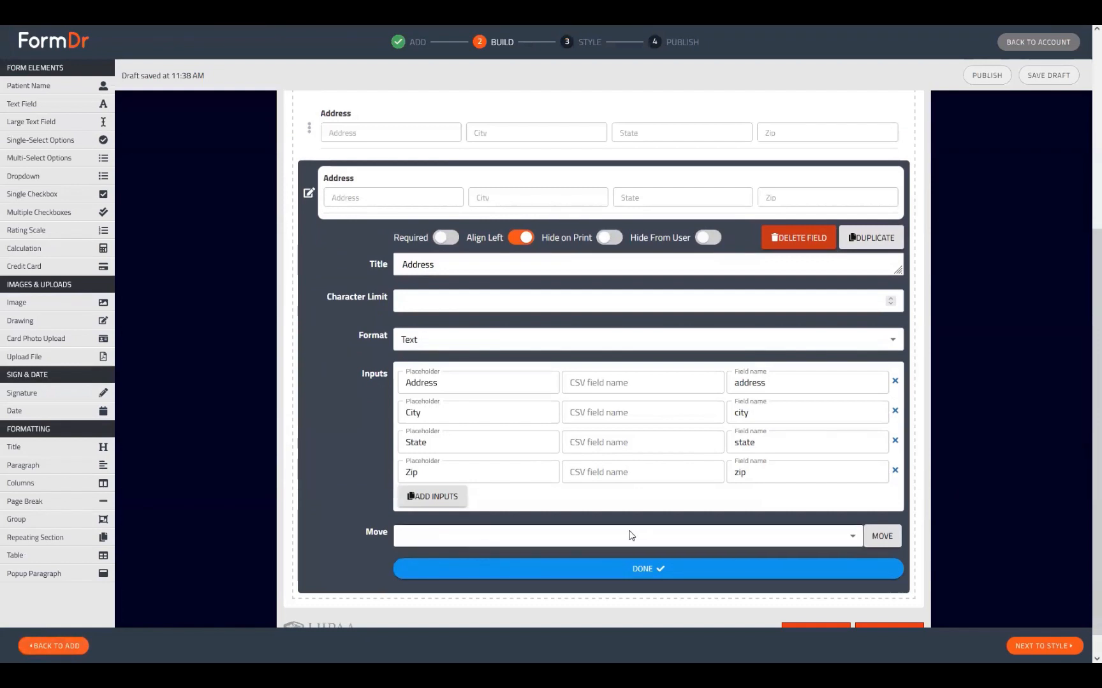
pyautogui.click(592, 534)
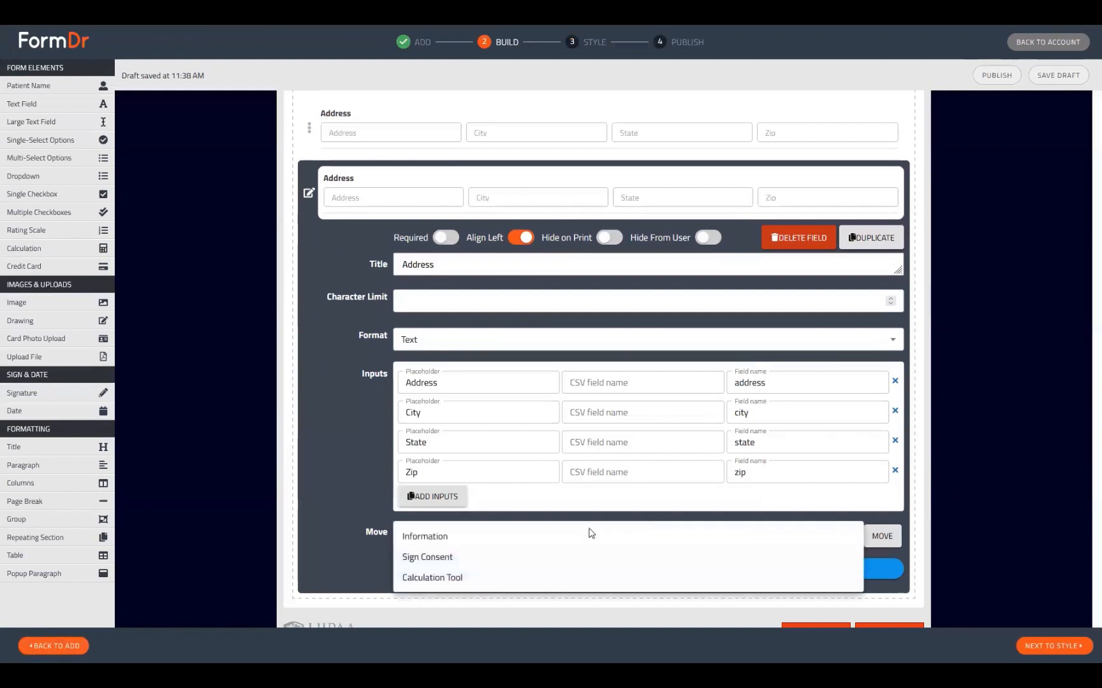
pyautogui.click(447, 555)
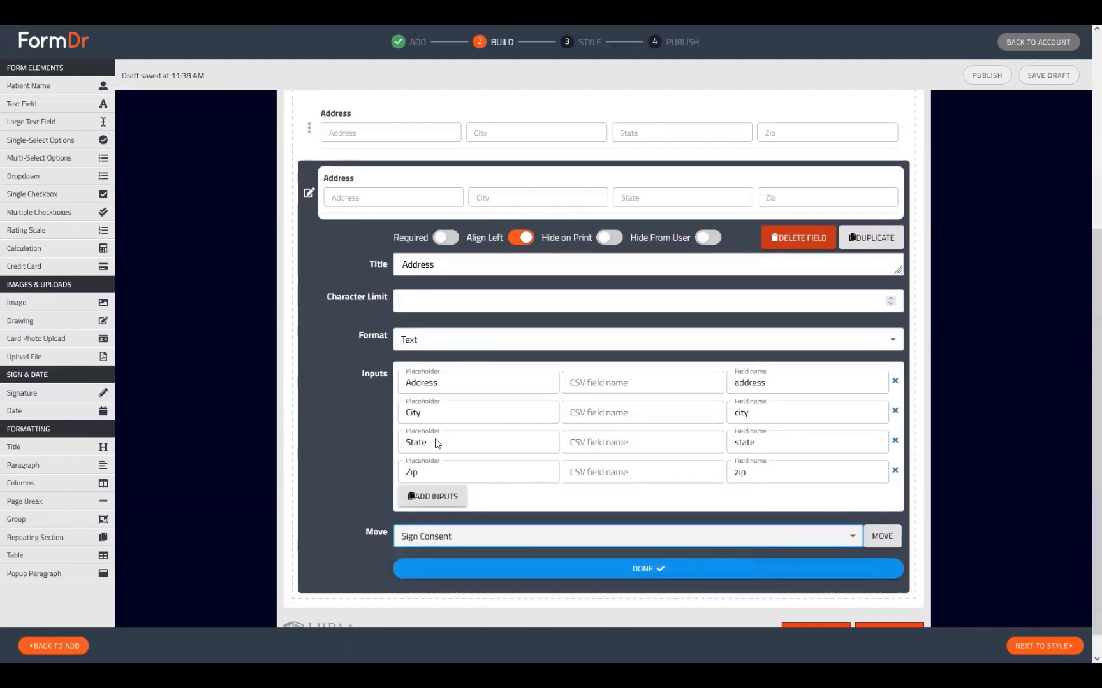
pyautogui.click(890, 542)
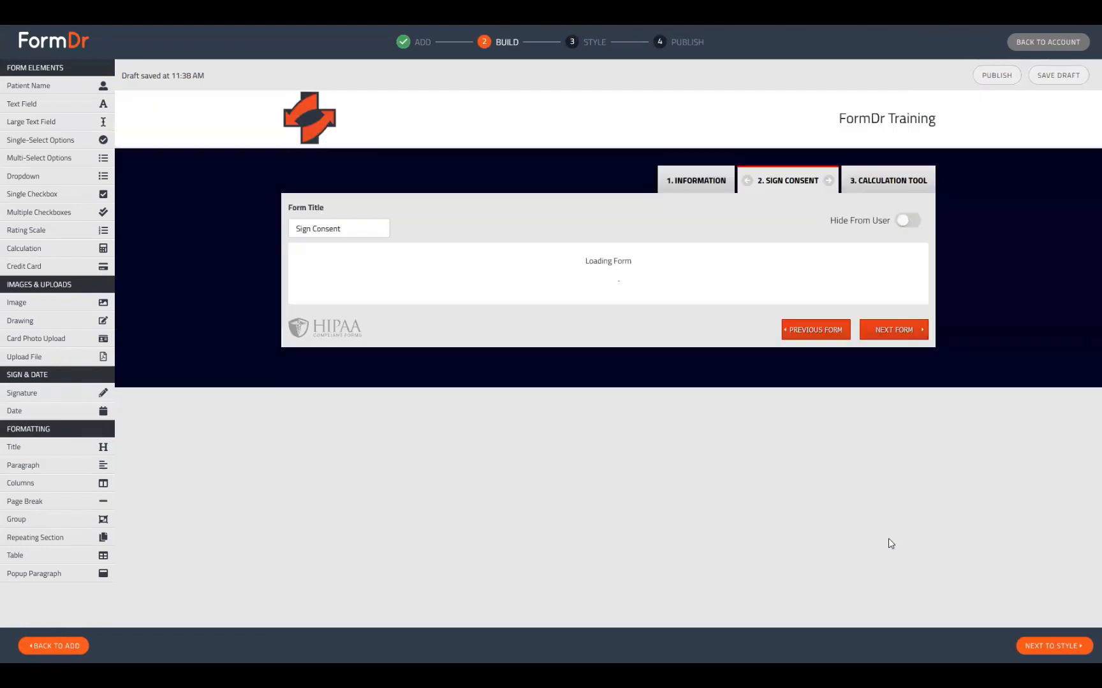
# Step: Reposition the Address field above all other content in the Sign Consent form
pyautogui.scroll(-5, 694, 456)
pyautogui.scroll(-6, 802, 482)
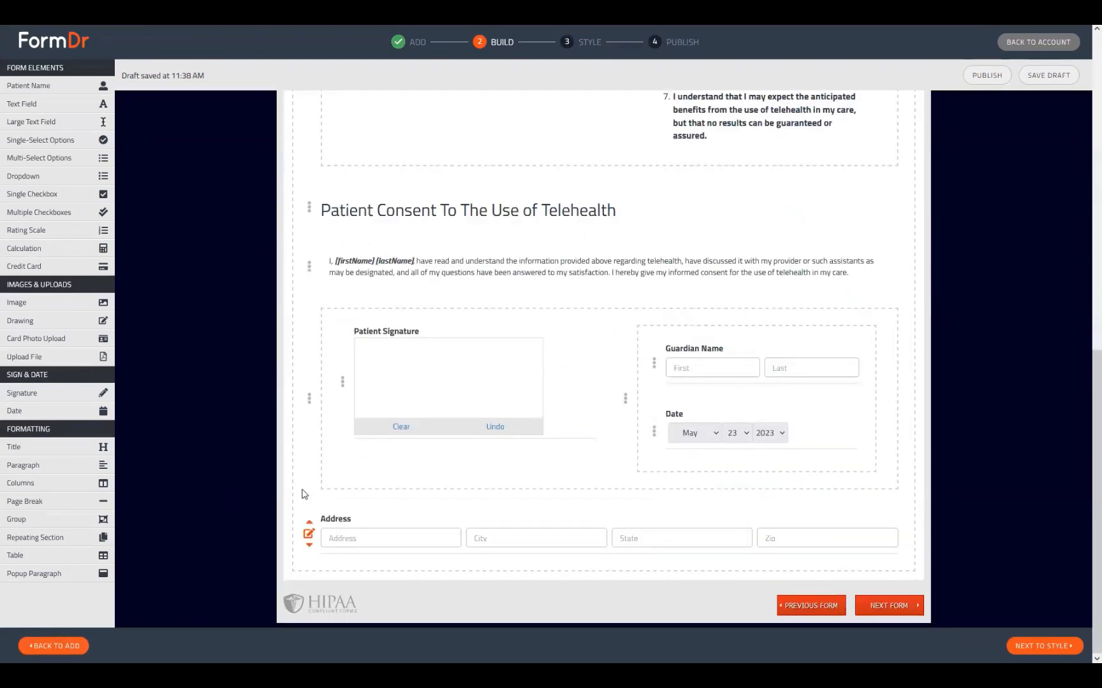
pyautogui.click(309, 522)
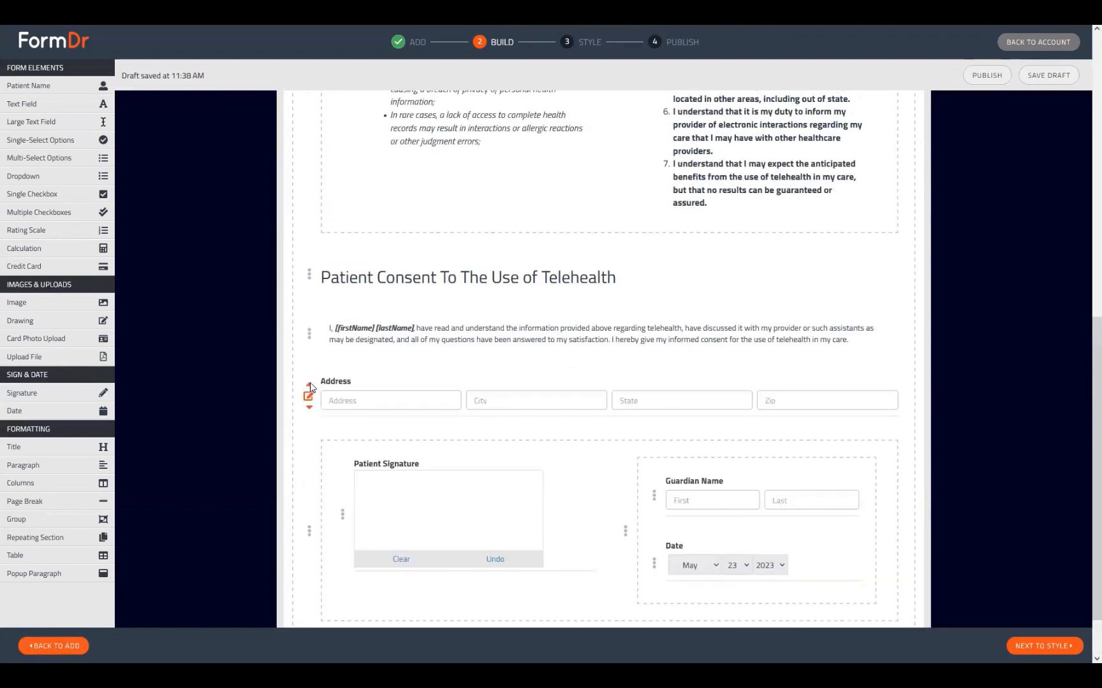
pyautogui.click(309, 384)
pyautogui.scroll(3, 478, 505)
pyautogui.moveTo(465, 498); pyautogui.dragTo(477, 295)
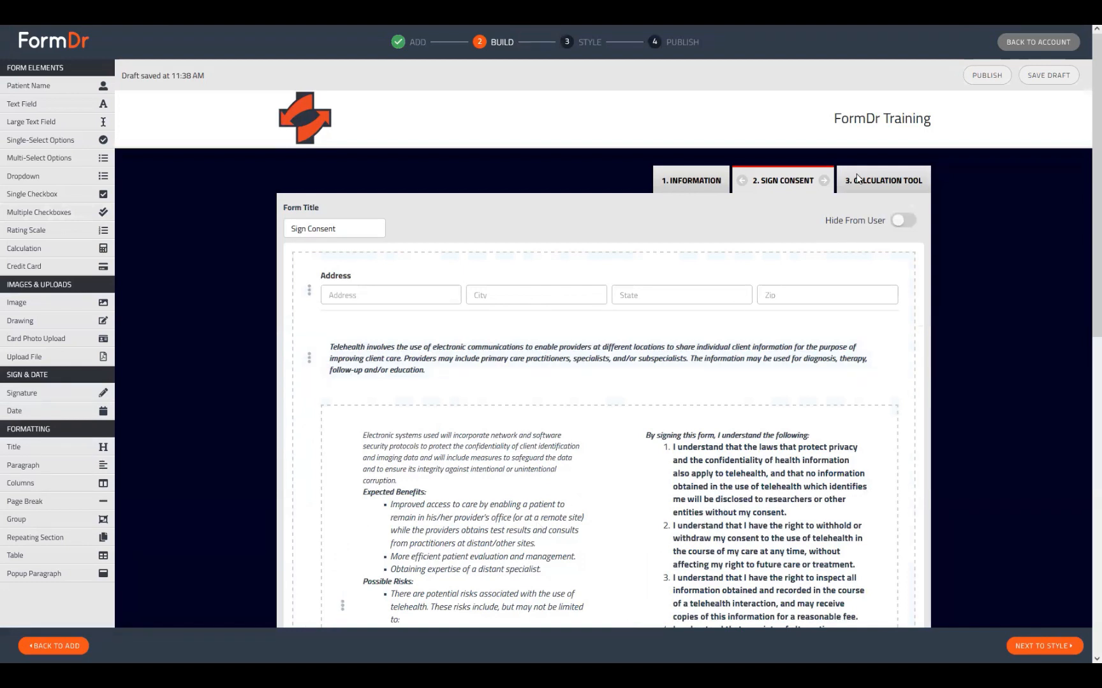
# Step: Open the settings of the Calculation Tool form's Address field and examine its input field names, without deleting the field
pyautogui.click(874, 181)
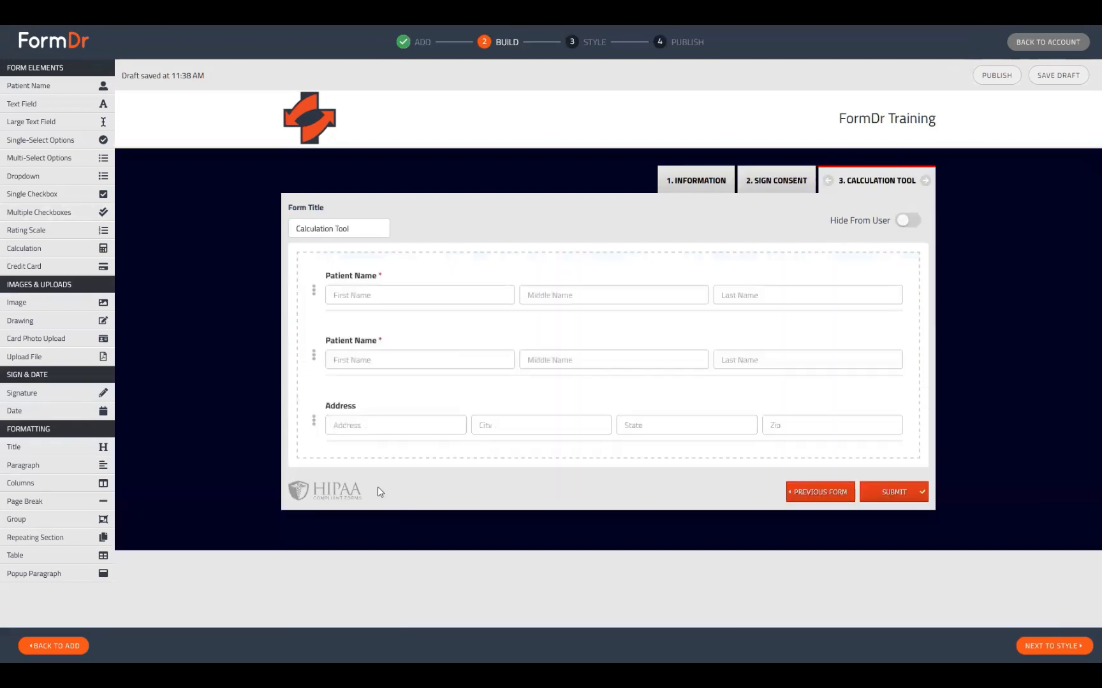
pyautogui.click(315, 421)
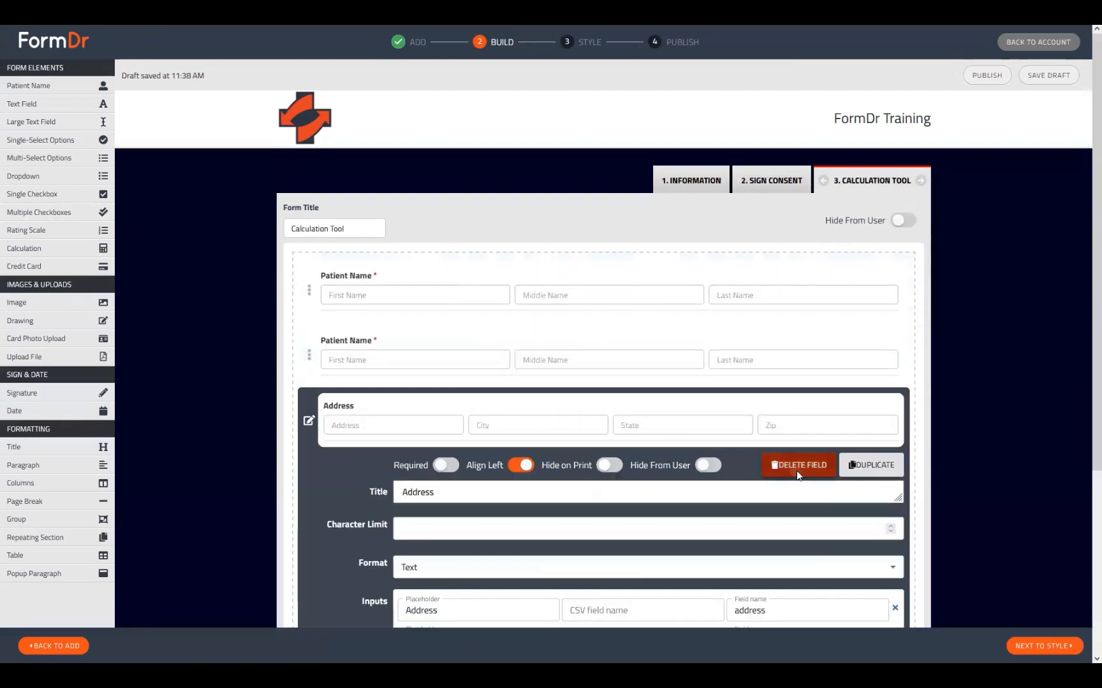
pyautogui.click(797, 466)
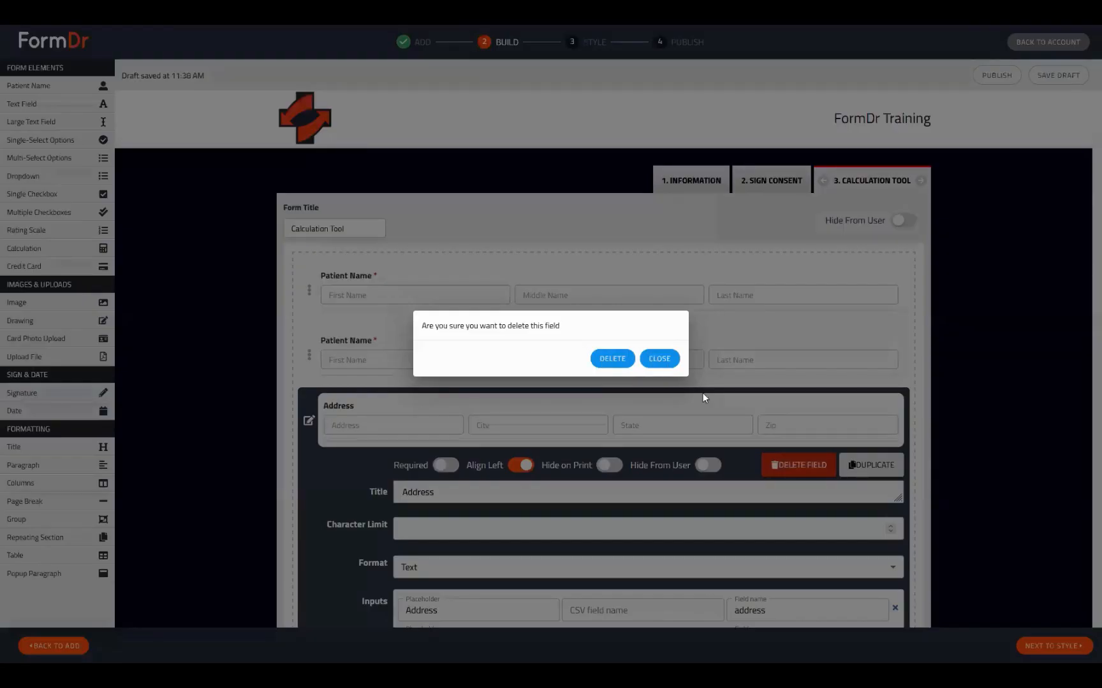
pyautogui.click(660, 359)
pyautogui.scroll(-3, 767, 428)
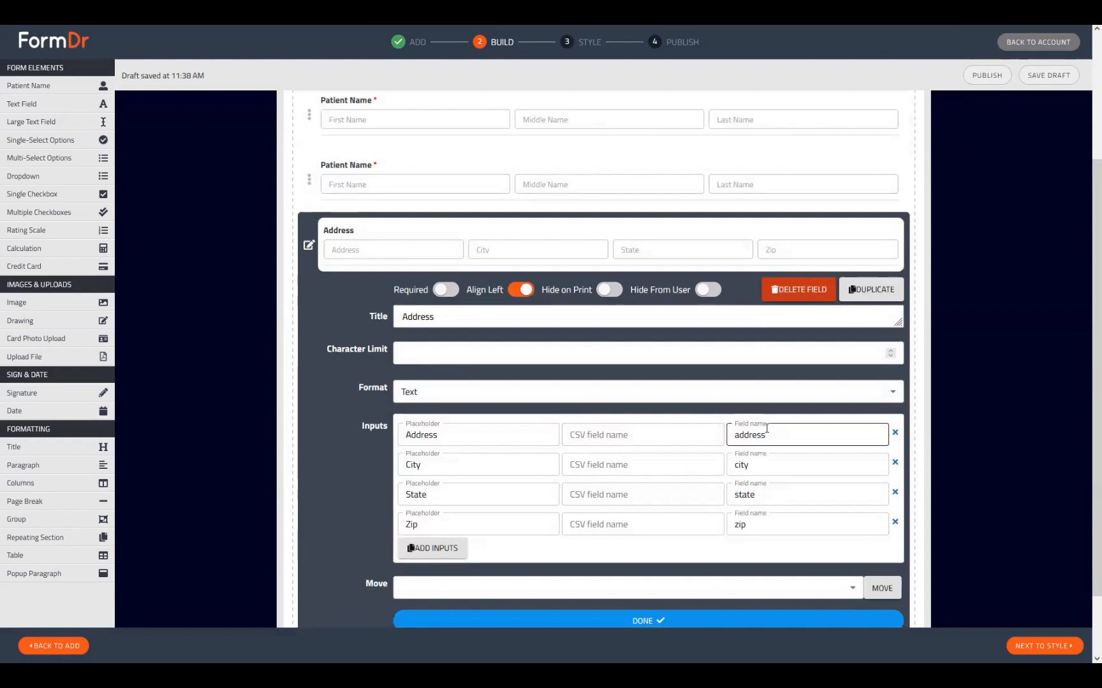
pyautogui.click(814, 416)
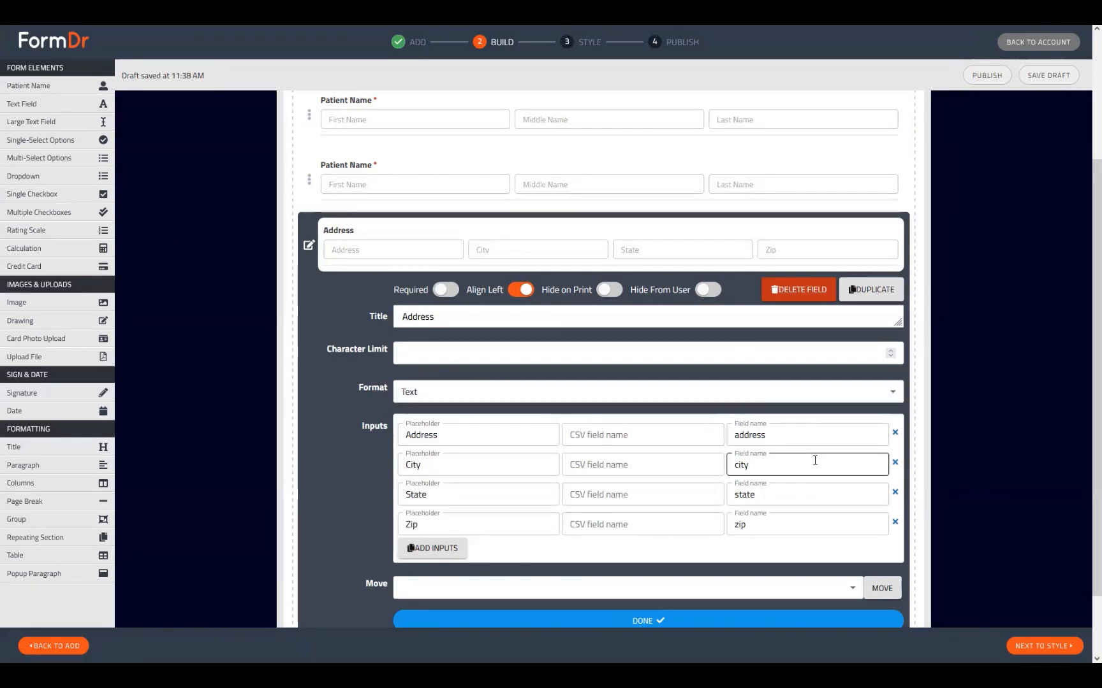
pyautogui.scroll(-1, 612, 338)
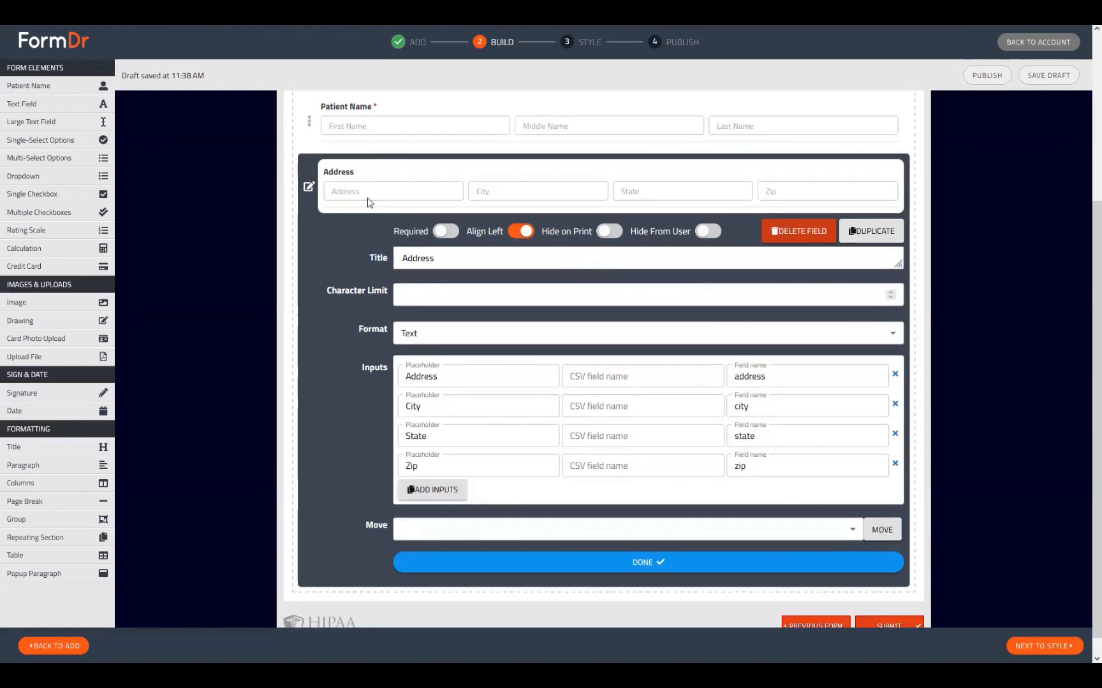
# Step: Duplicate the Address field and check the field names in the copy's settings
pyautogui.click(884, 236)
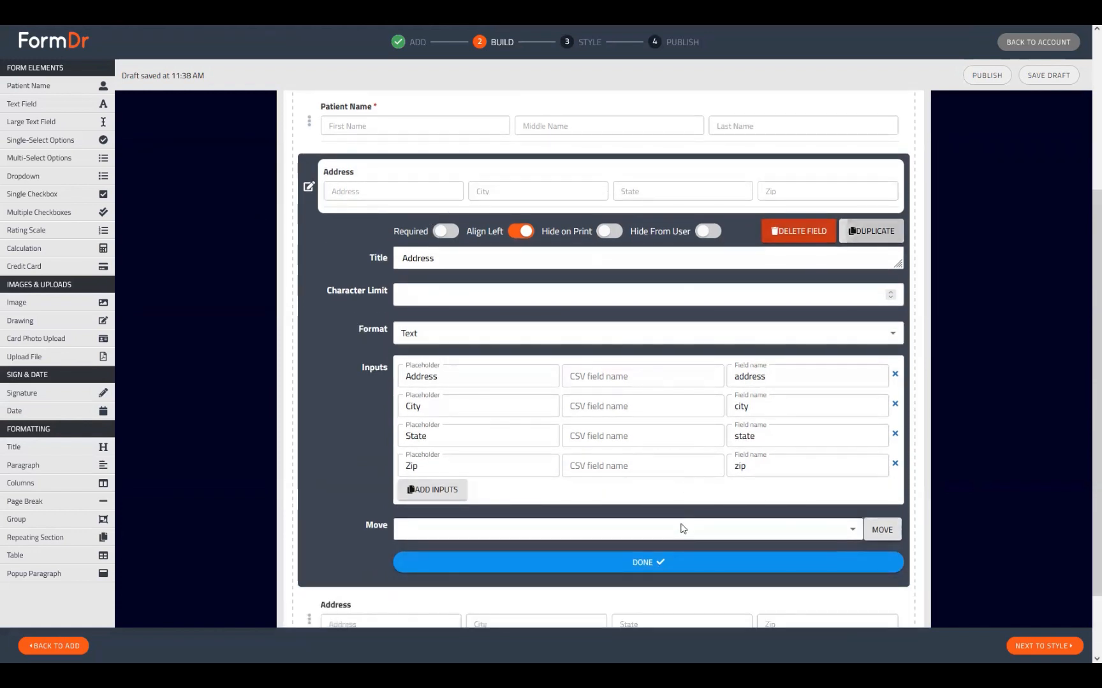
pyautogui.scroll(-2, 420, 453)
pyautogui.click(309, 536)
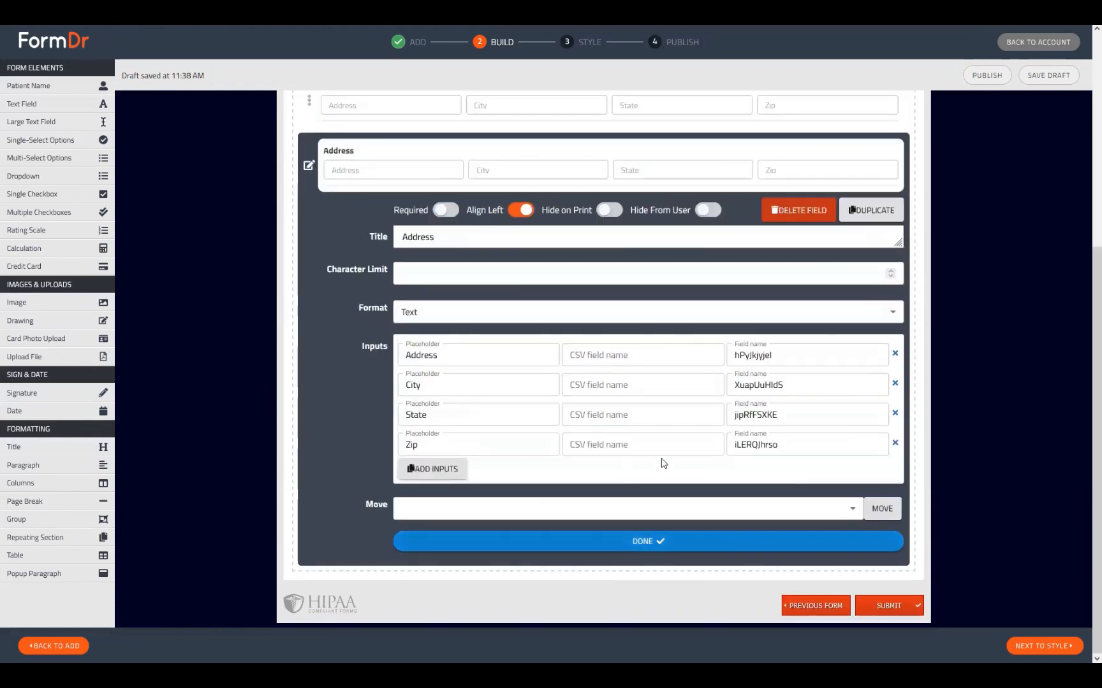
pyautogui.click(309, 167)
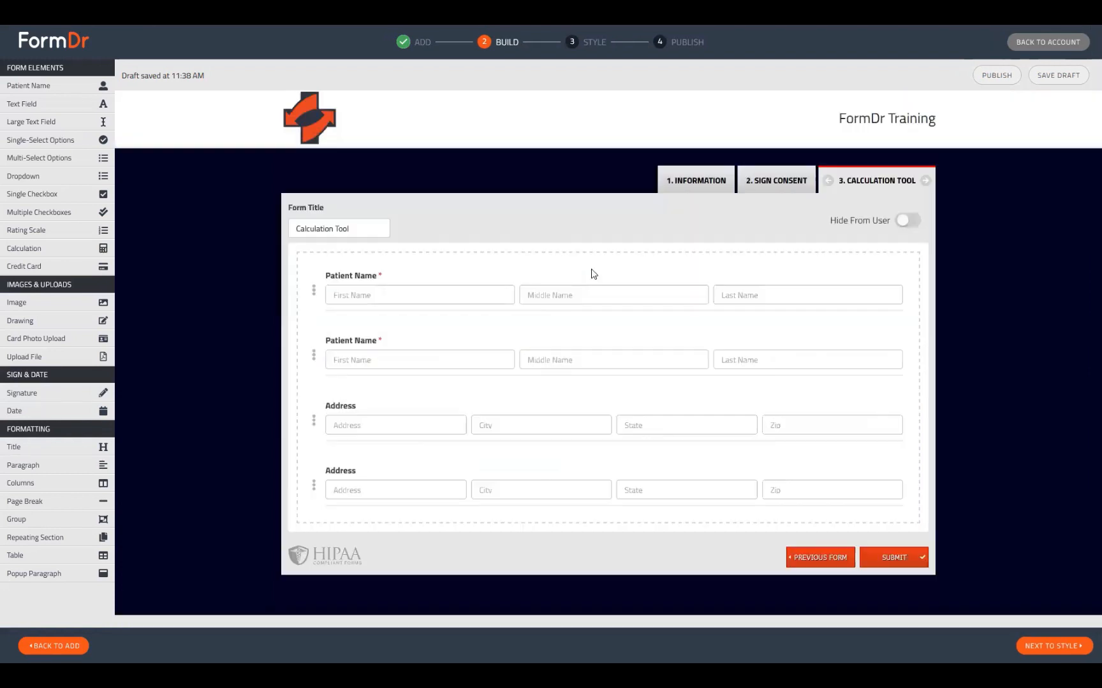
# Step: Delete both Address fields and the second Patient Name field from the Calculation Tool form
pyautogui.click(311, 421)
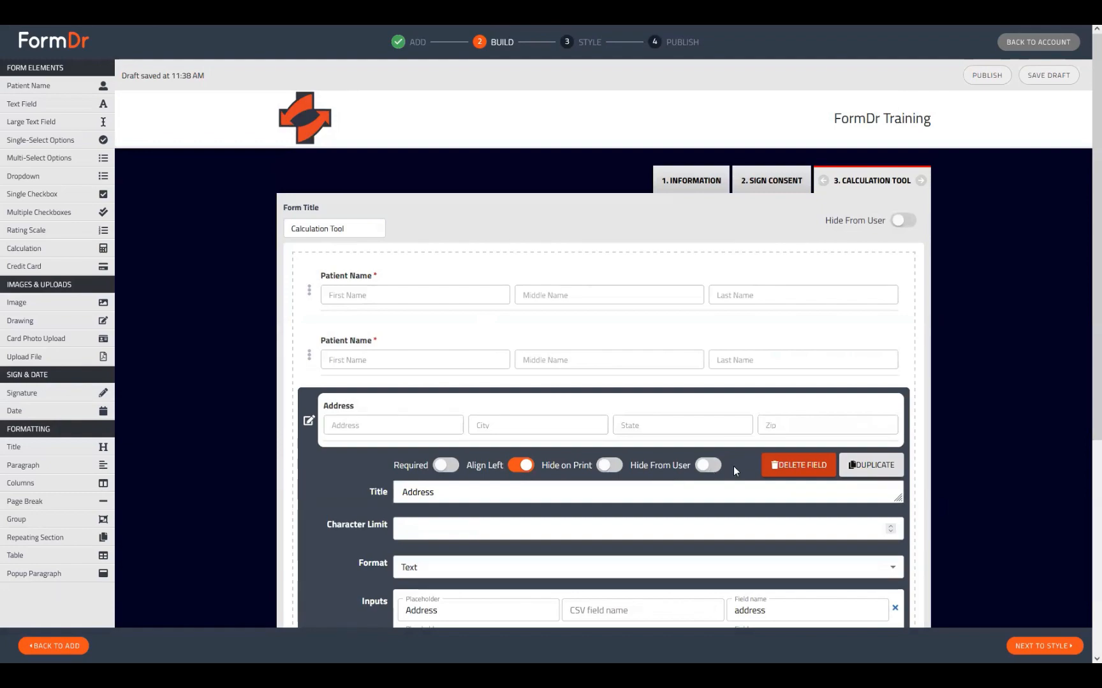
pyautogui.click(791, 464)
pyautogui.click(643, 554)
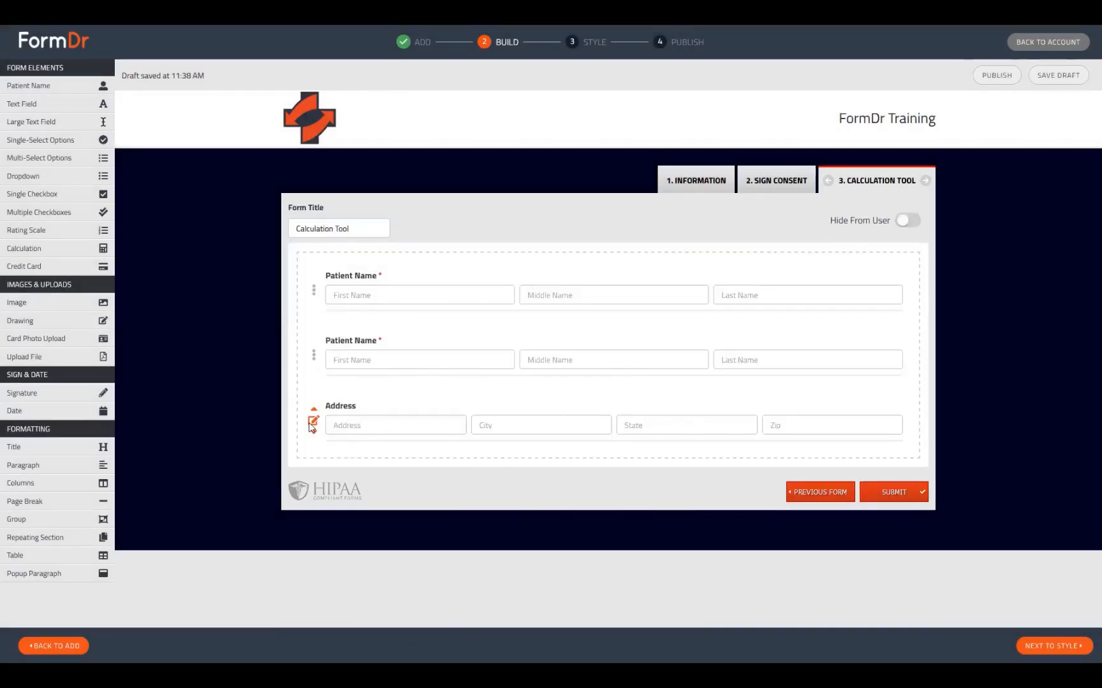
pyautogui.click(311, 422)
pyautogui.click(797, 465)
pyautogui.click(609, 359)
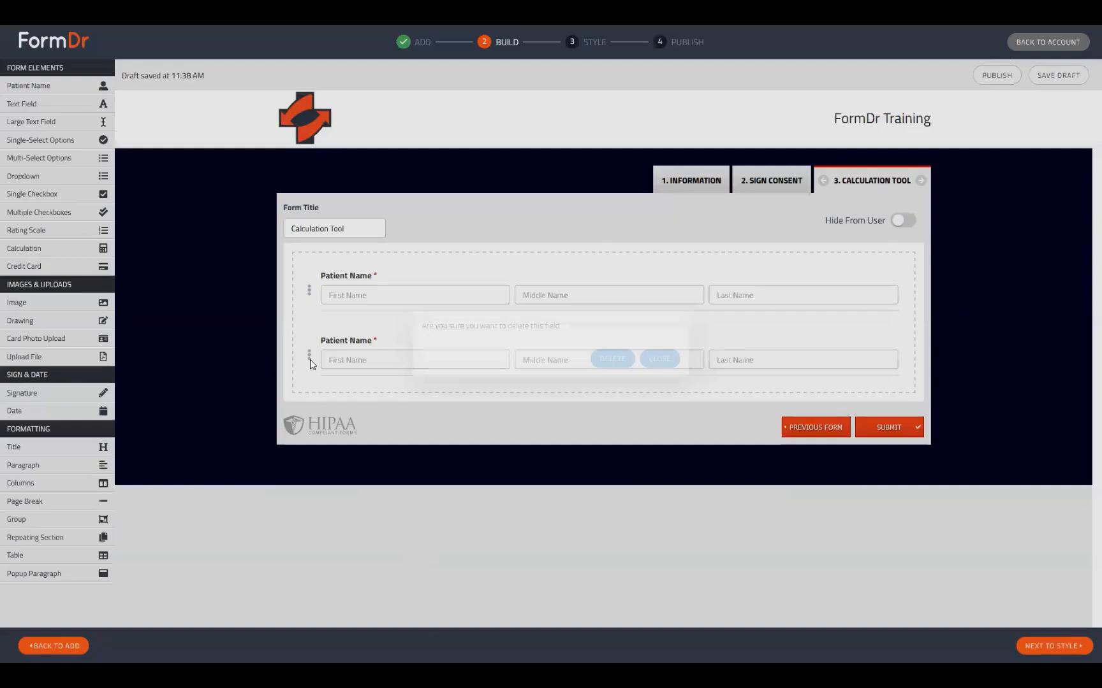
pyautogui.click(310, 356)
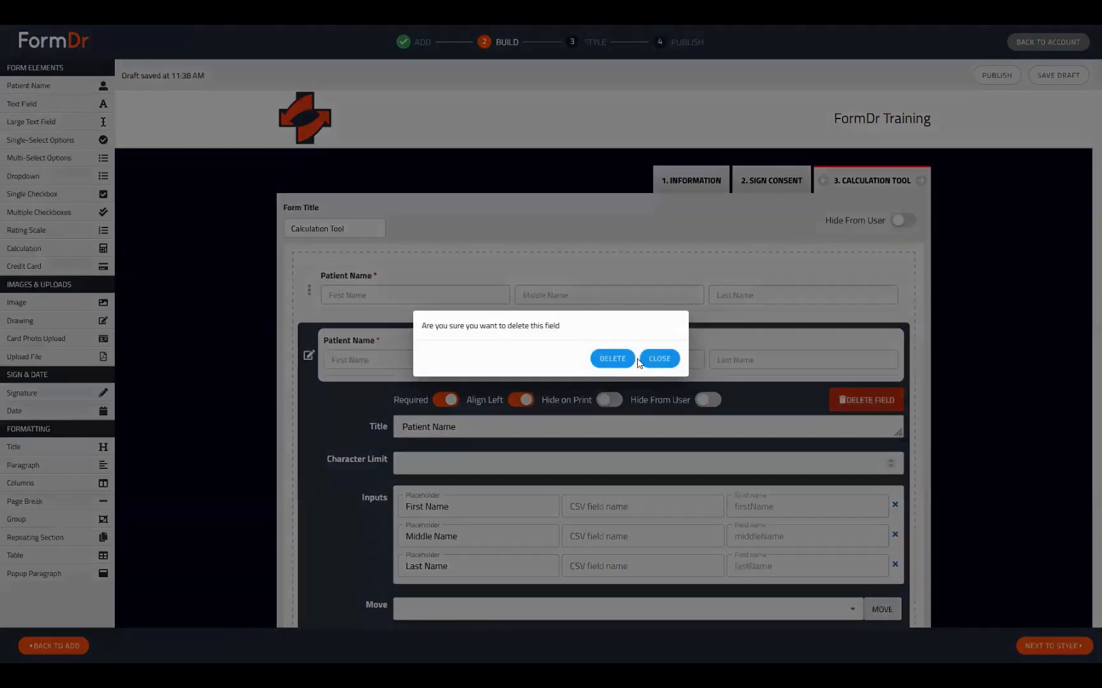
pyautogui.click(631, 359)
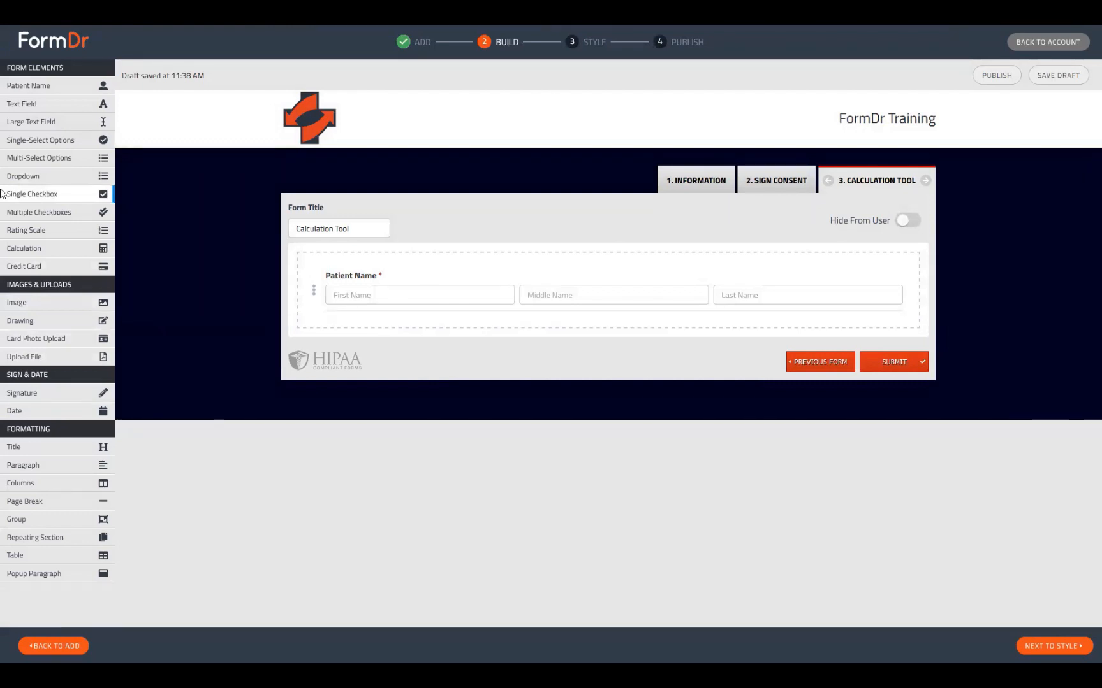
# Step: Add a Calculation field below Patient Name and set its title to Total Score
pyautogui.click(32, 248)
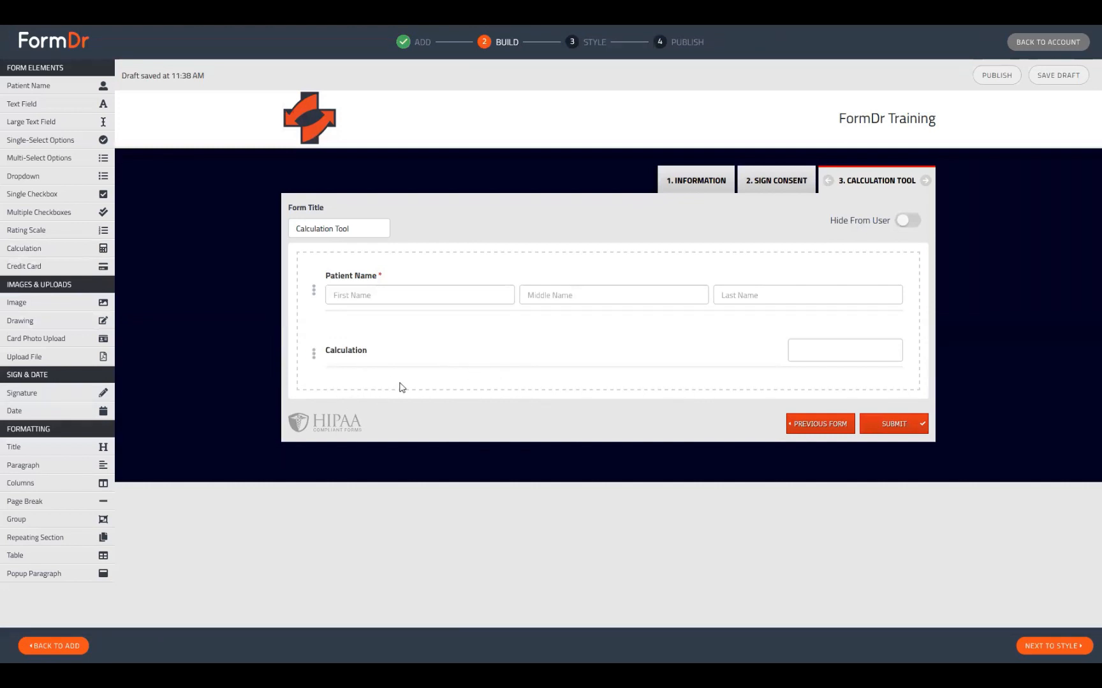
pyautogui.click(312, 355)
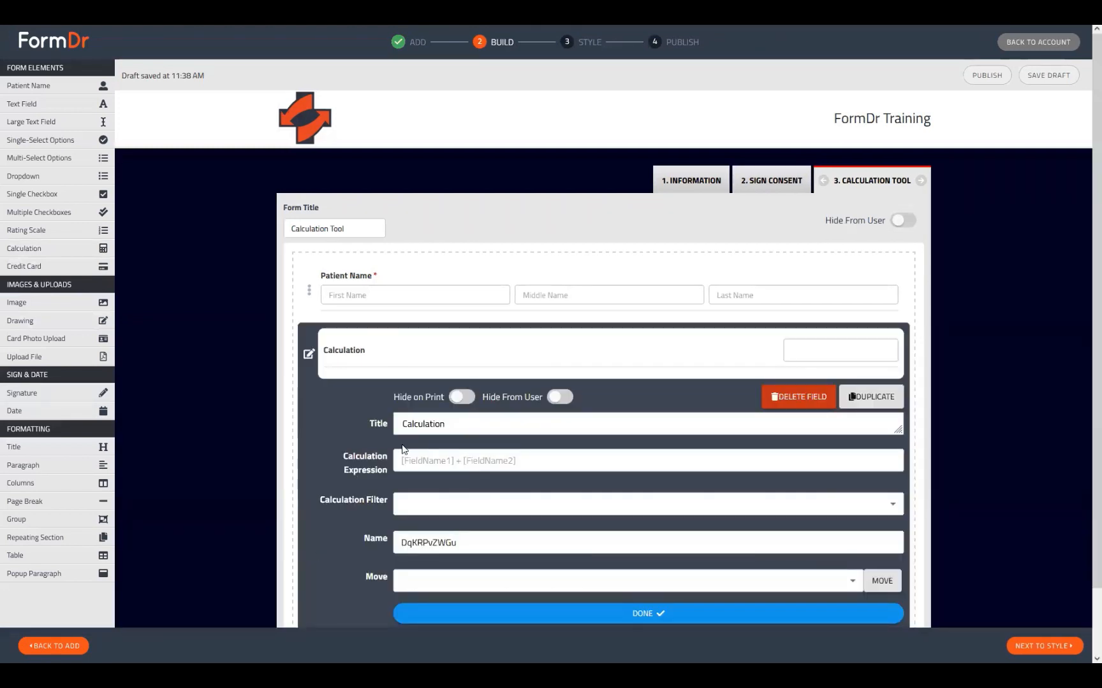
pyautogui.scroll(-1, 527, 475)
pyautogui.moveTo(459, 362); pyautogui.dragTo(374, 361)
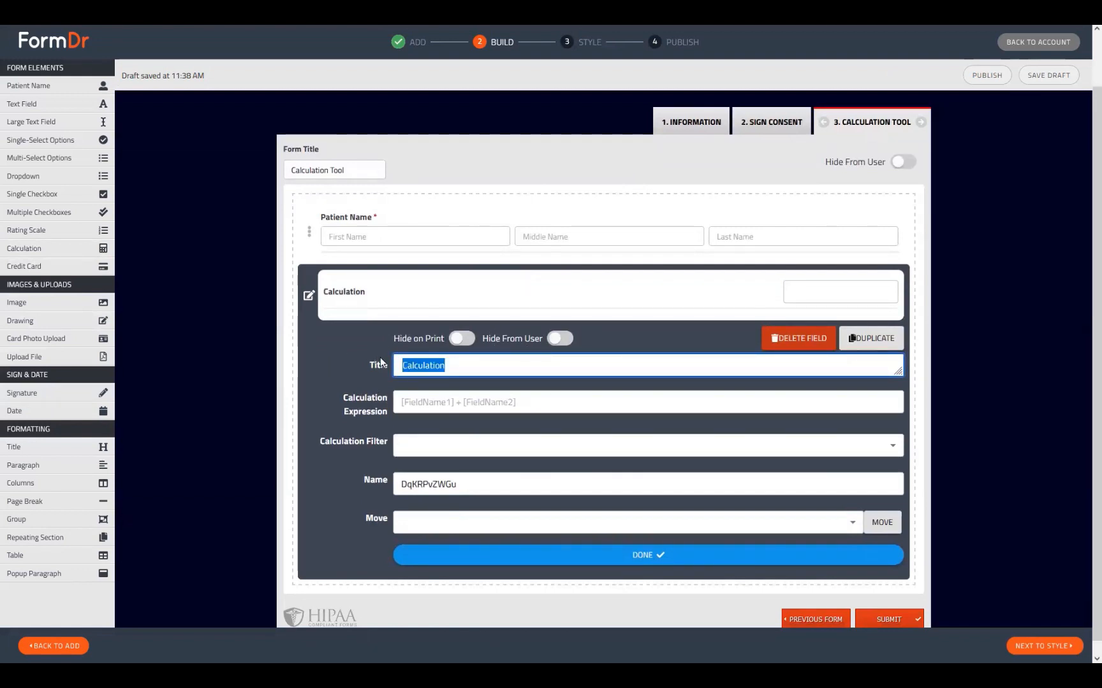
pyautogui.write('Sc')
pyautogui.write('c')
pyautogui.press('BackSpace')
pyautogui.write('ta')
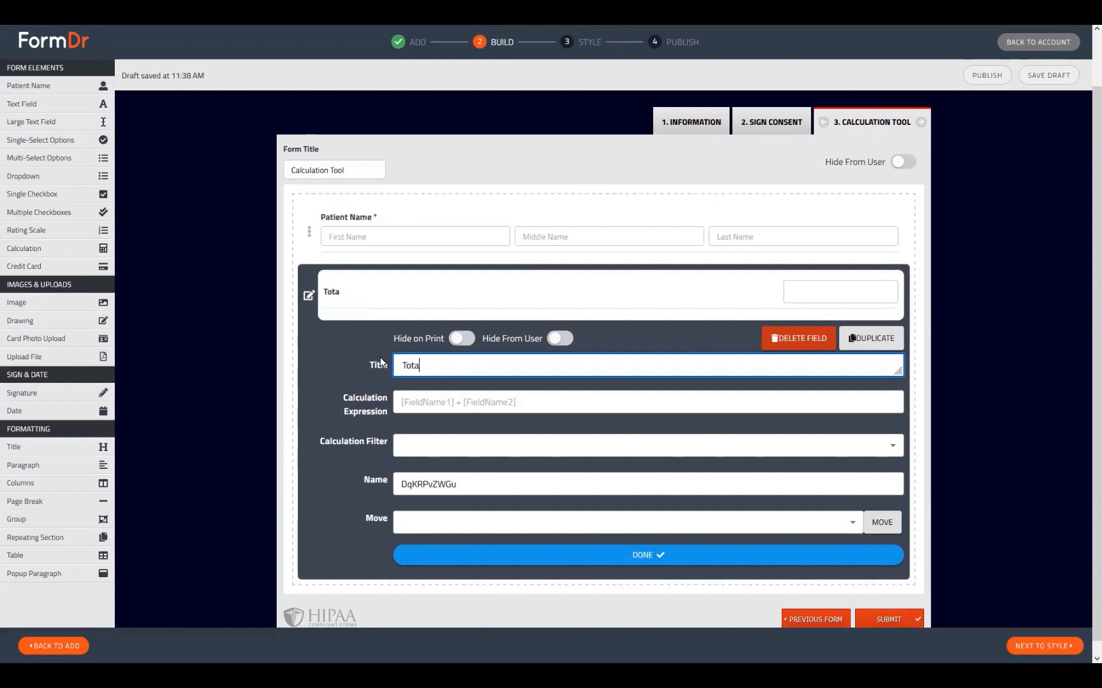
pyautogui.write('l Score')
# Step: Set the Total Score field's calculation filter to No Filter
pyautogui.moveTo(343, 388); pyautogui.dragTo(386, 411)
pyautogui.click(403, 411)
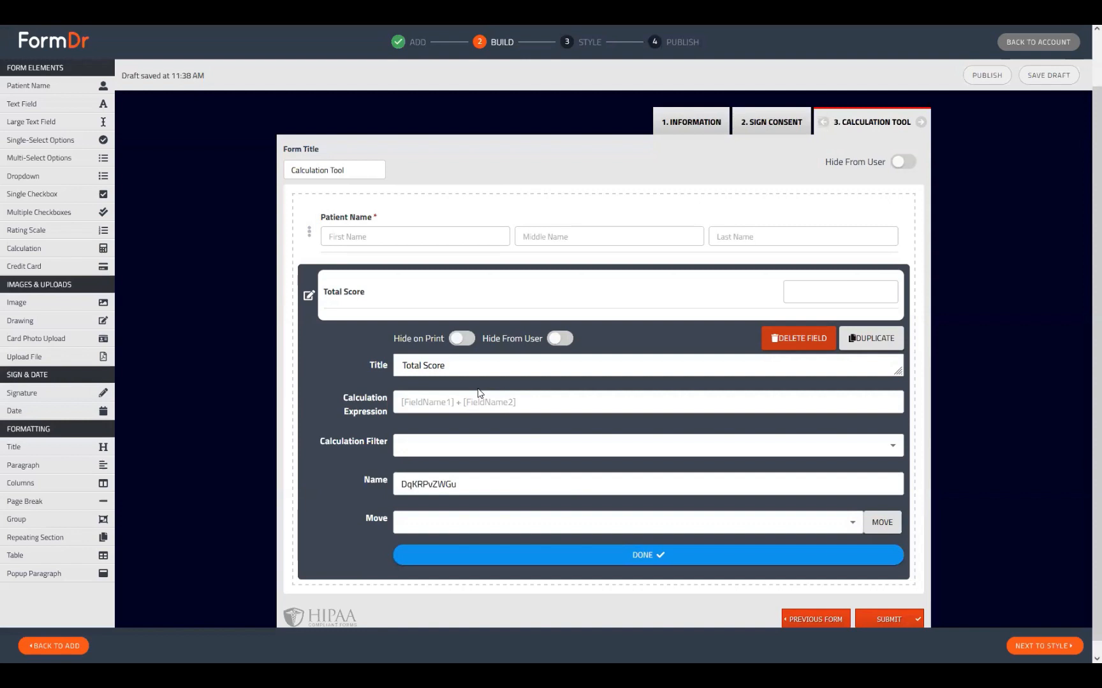
pyautogui.click(421, 402)
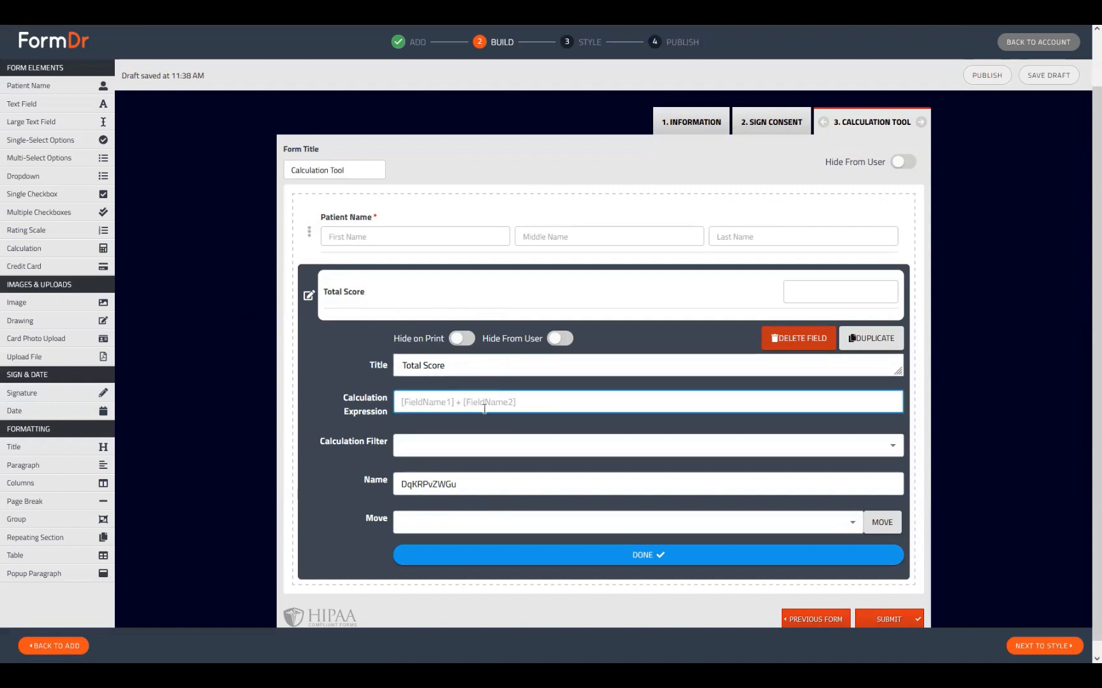
pyautogui.click(422, 452)
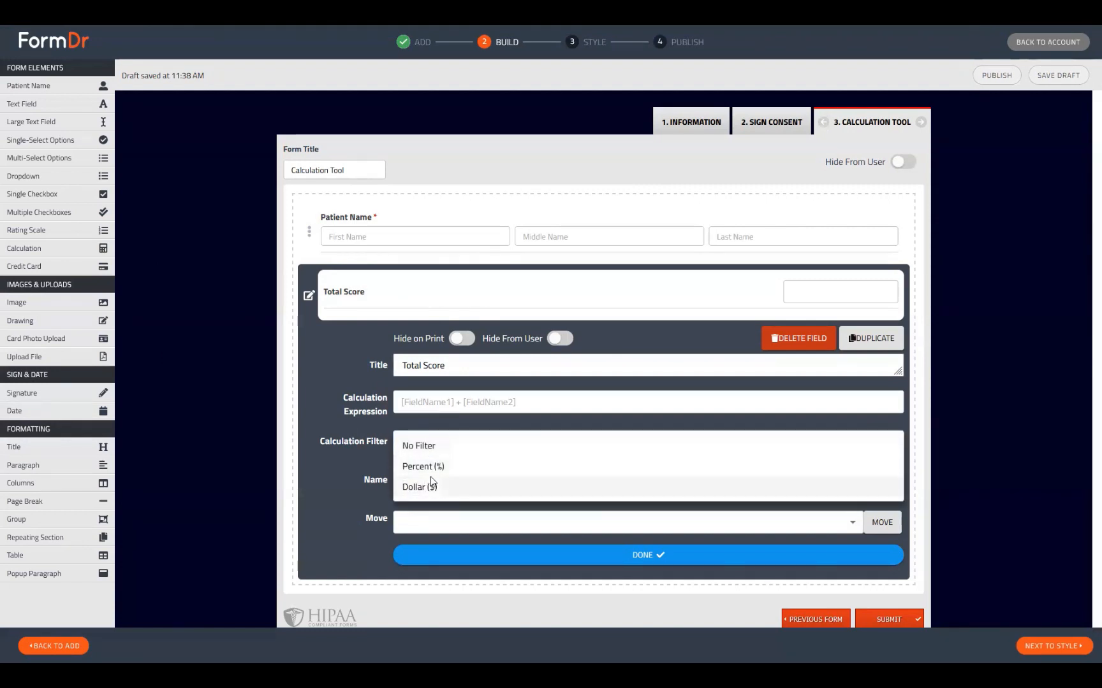
pyautogui.click(350, 545)
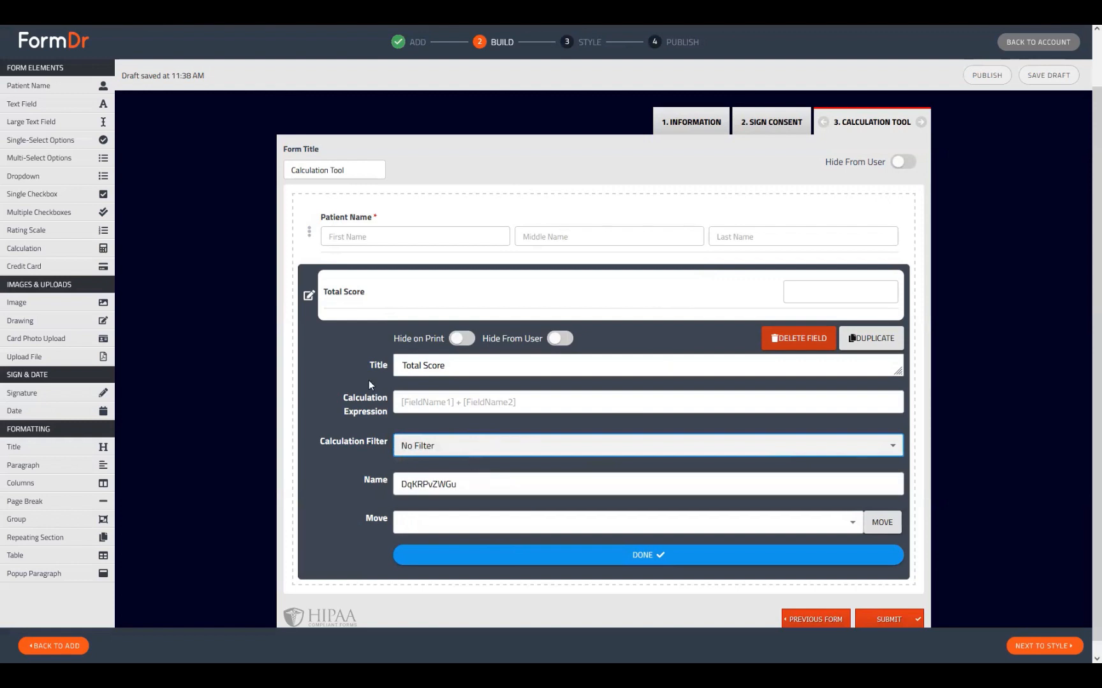
# Step: Examine the Total Score field's name and close the field's settings
pyautogui.moveTo(508, 486); pyautogui.dragTo(316, 503)
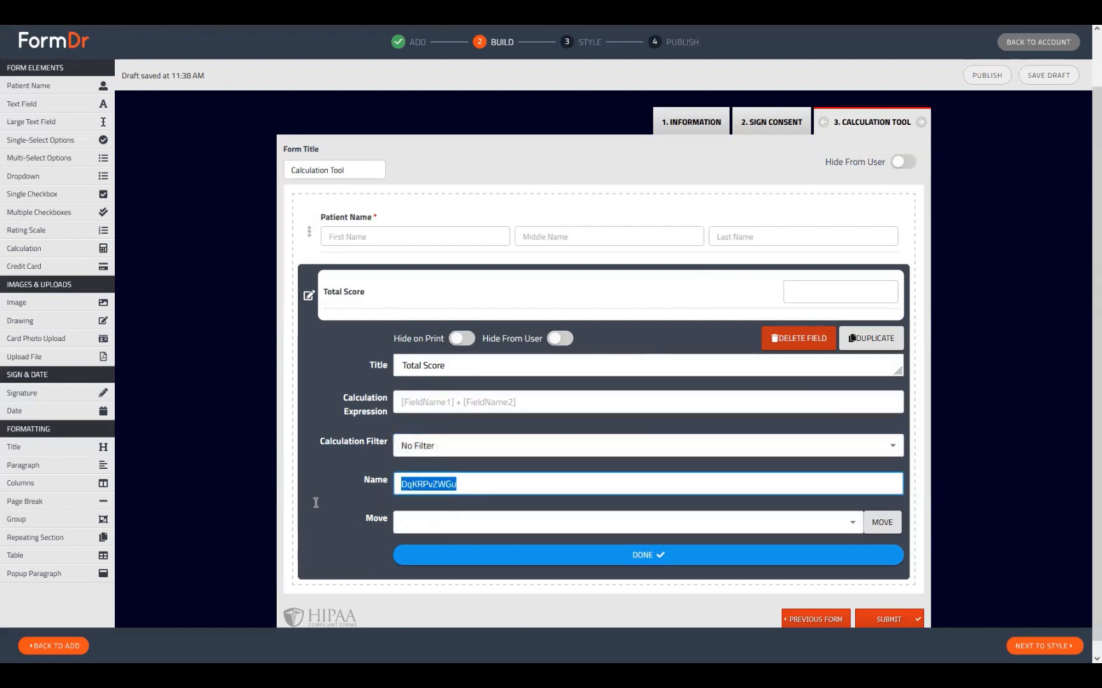
pyautogui.click(450, 483)
pyautogui.moveTo(493, 486); pyautogui.dragTo(355, 499)
pyautogui.click(409, 492)
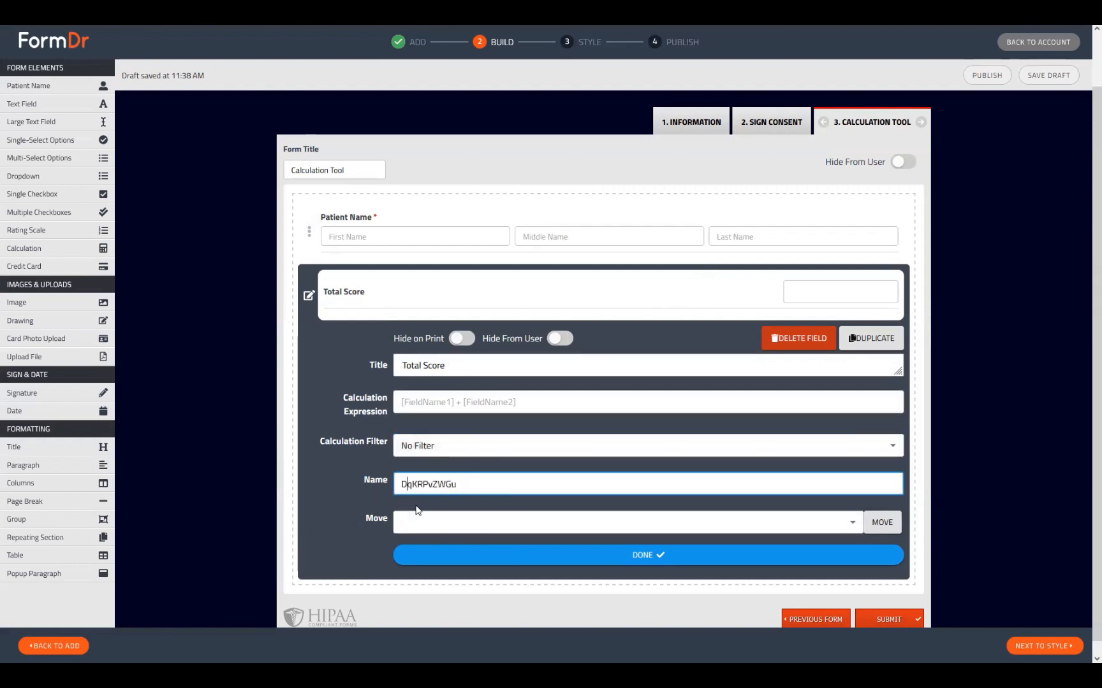
pyautogui.moveTo(485, 488); pyautogui.dragTo(359, 516)
pyautogui.click(363, 542)
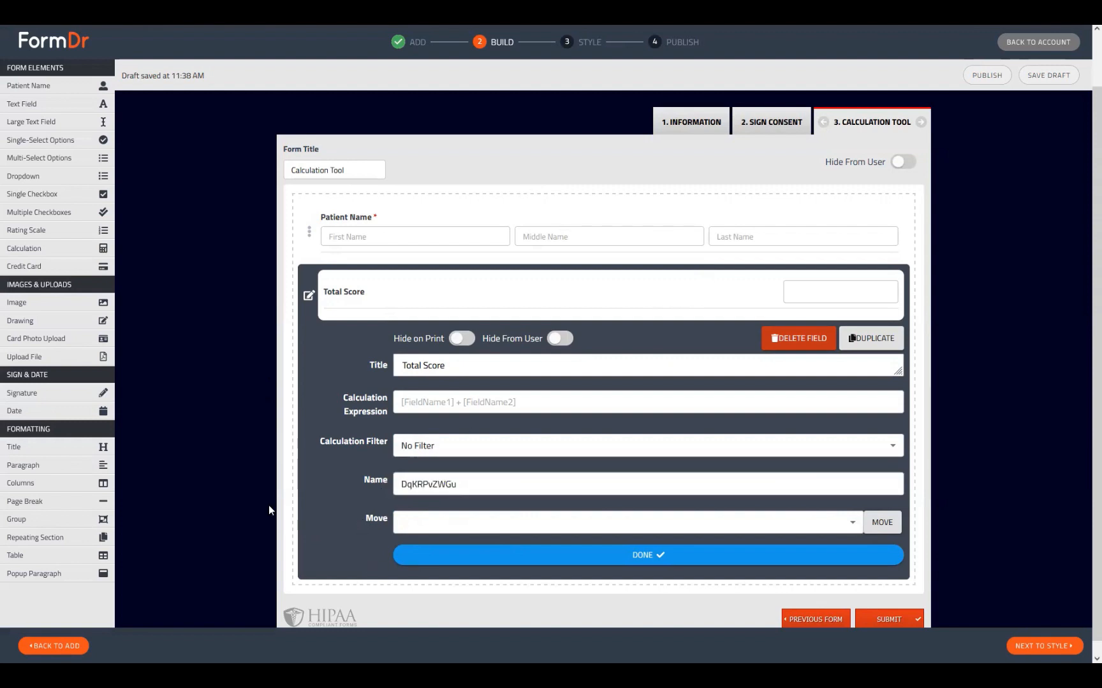
pyautogui.click(646, 554)
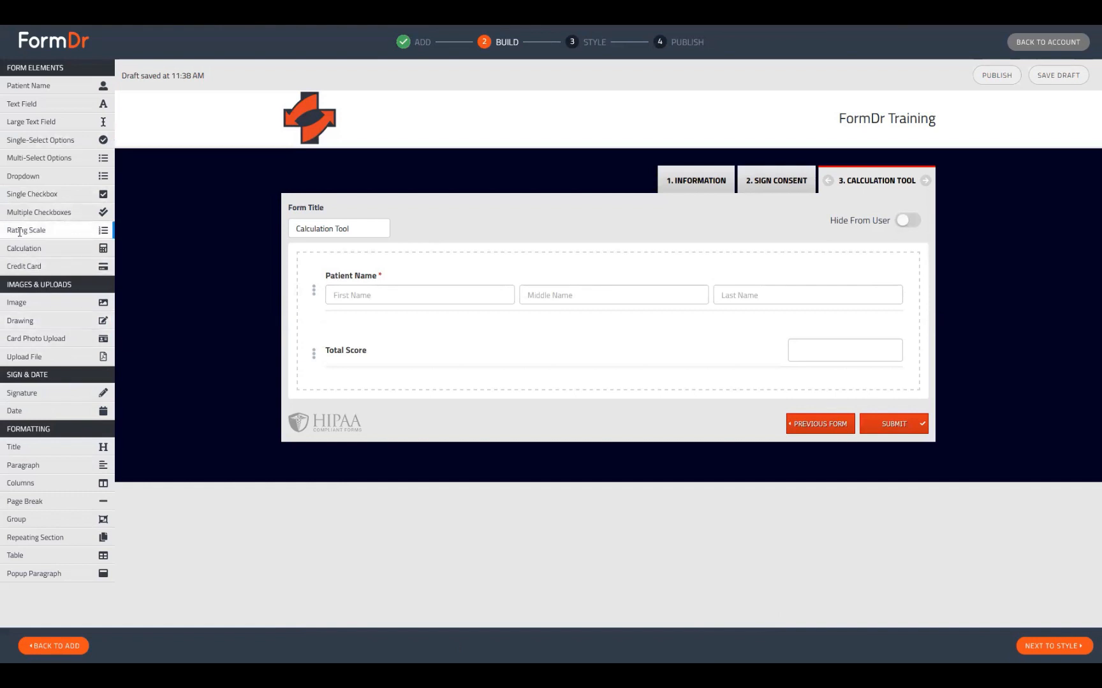
# Step: Add a Rating Scale field between Patient Name and Total Score and open its settings
pyautogui.moveTo(19, 232); pyautogui.dragTo(349, 338)
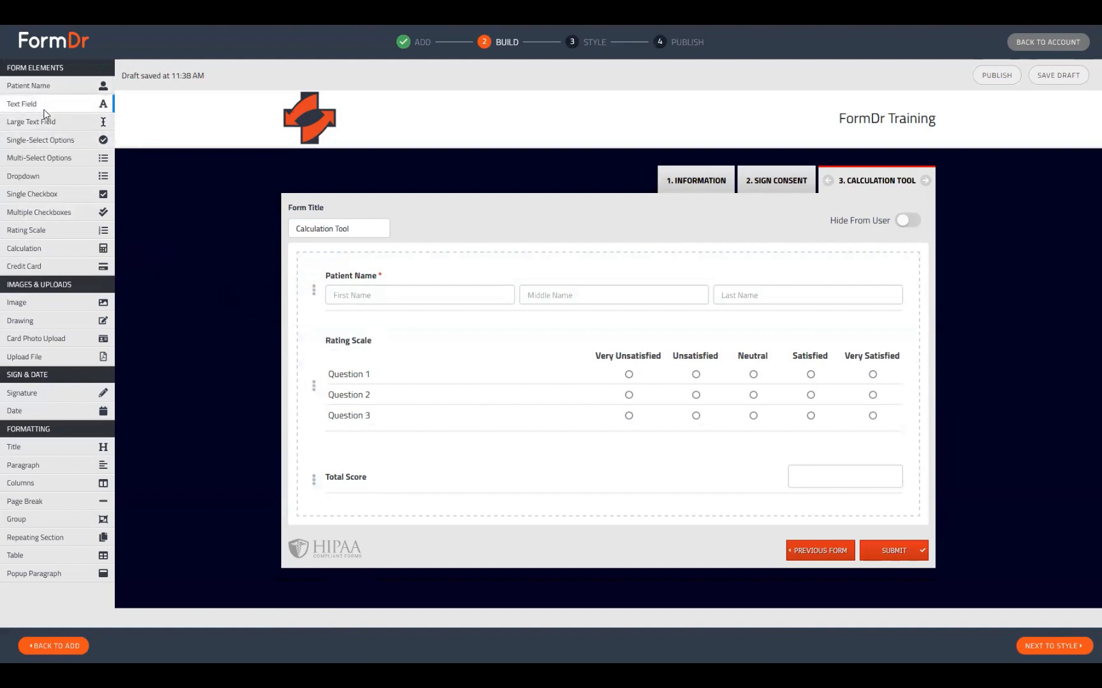
pyautogui.moveTo(309, 402)
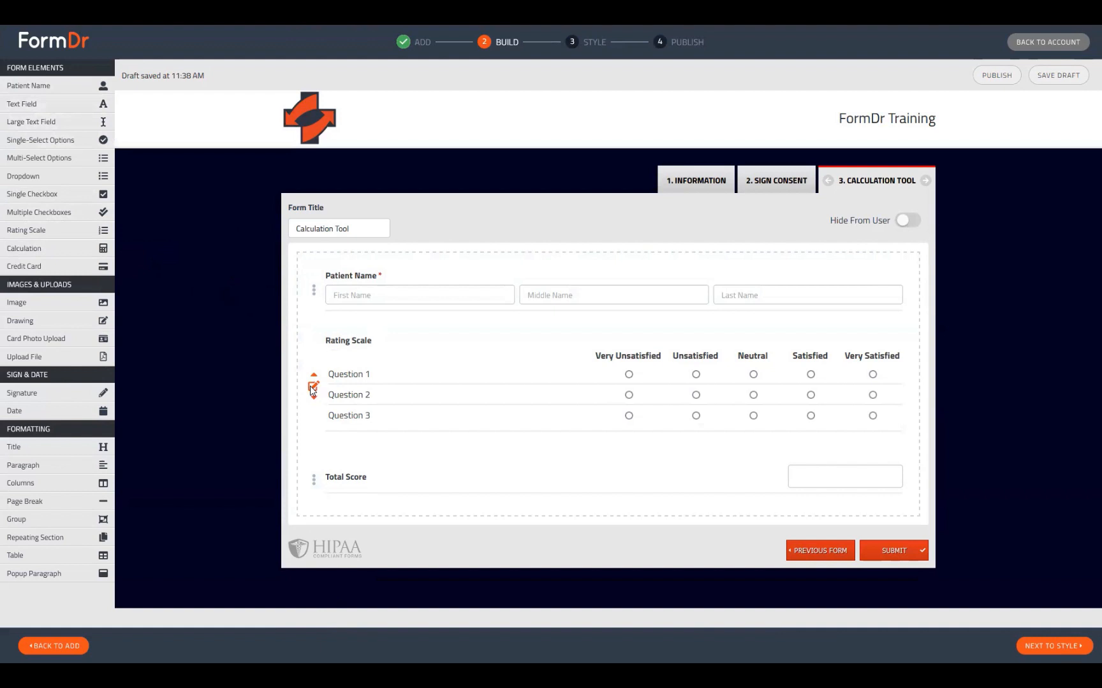
pyautogui.click(312, 388)
pyautogui.scroll(-3, 573, 446)
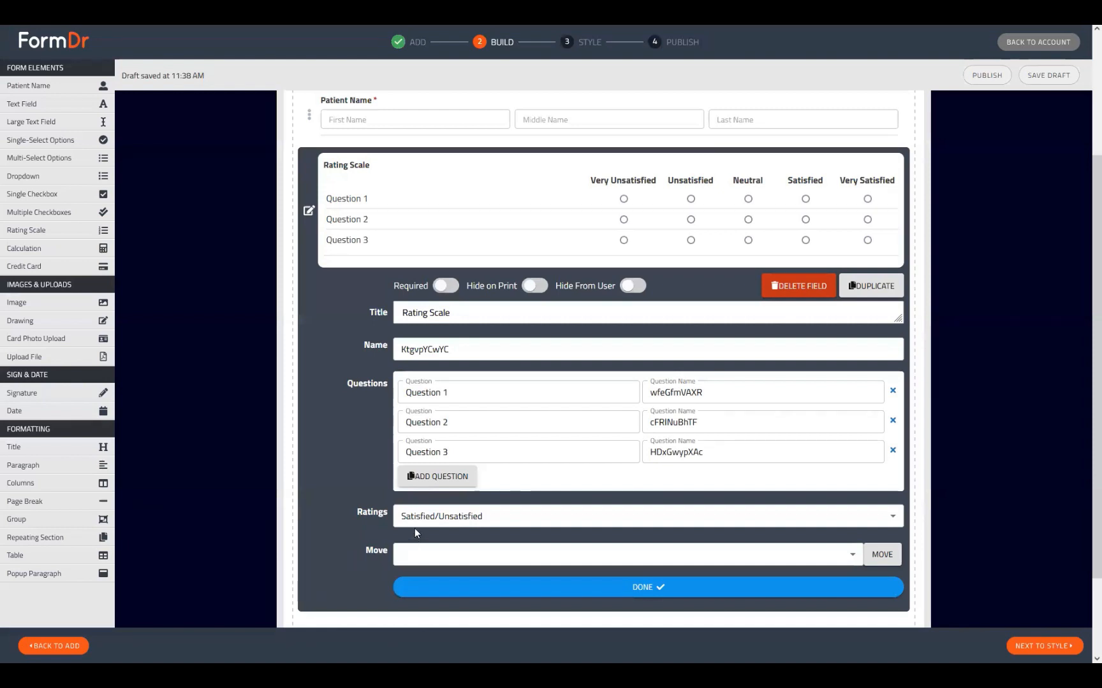
# Step: Review the Rating Scale's available rating sets and the rating headings in its preview
pyautogui.click(440, 515)
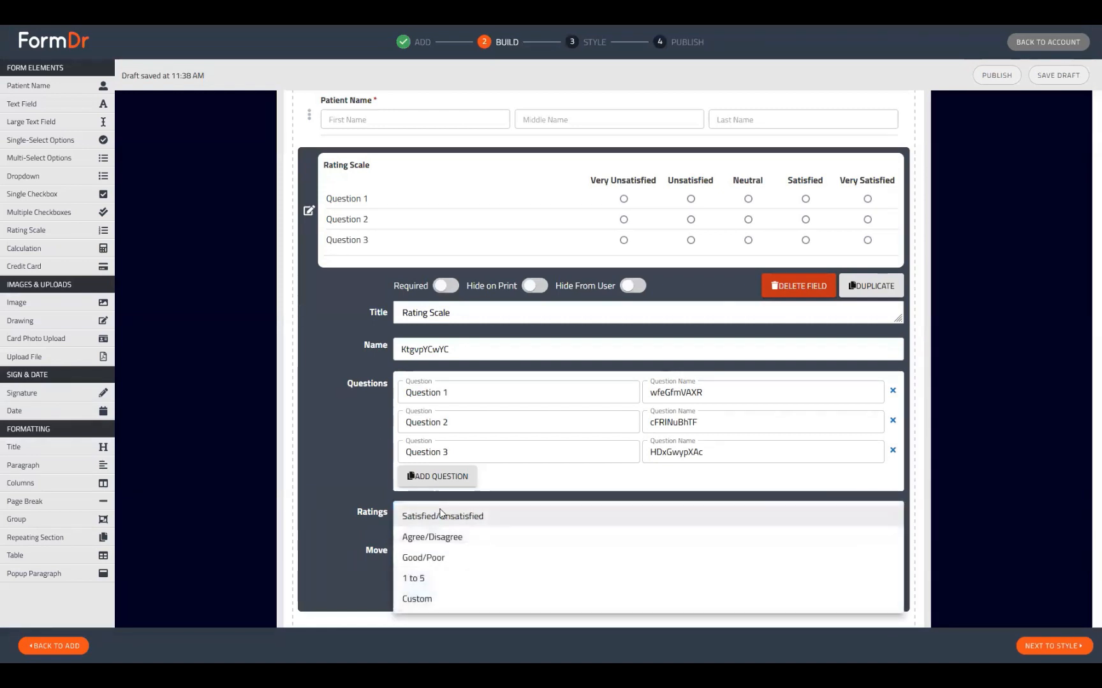
pyautogui.click(378, 528)
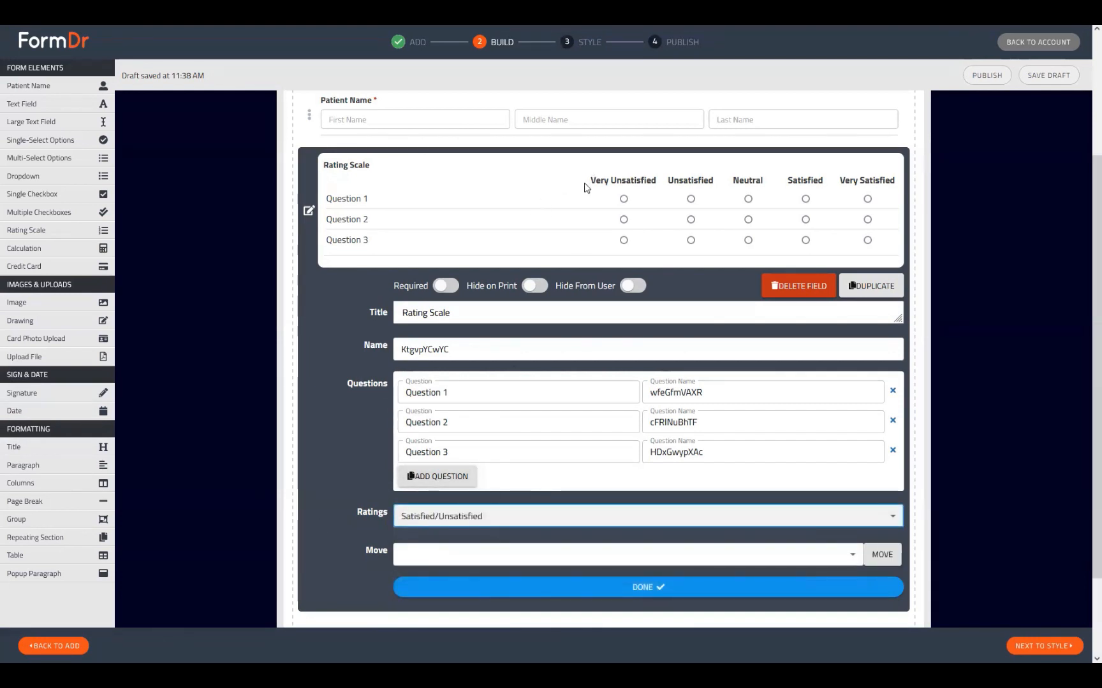
pyautogui.moveTo(590, 181); pyautogui.dragTo(828, 181)
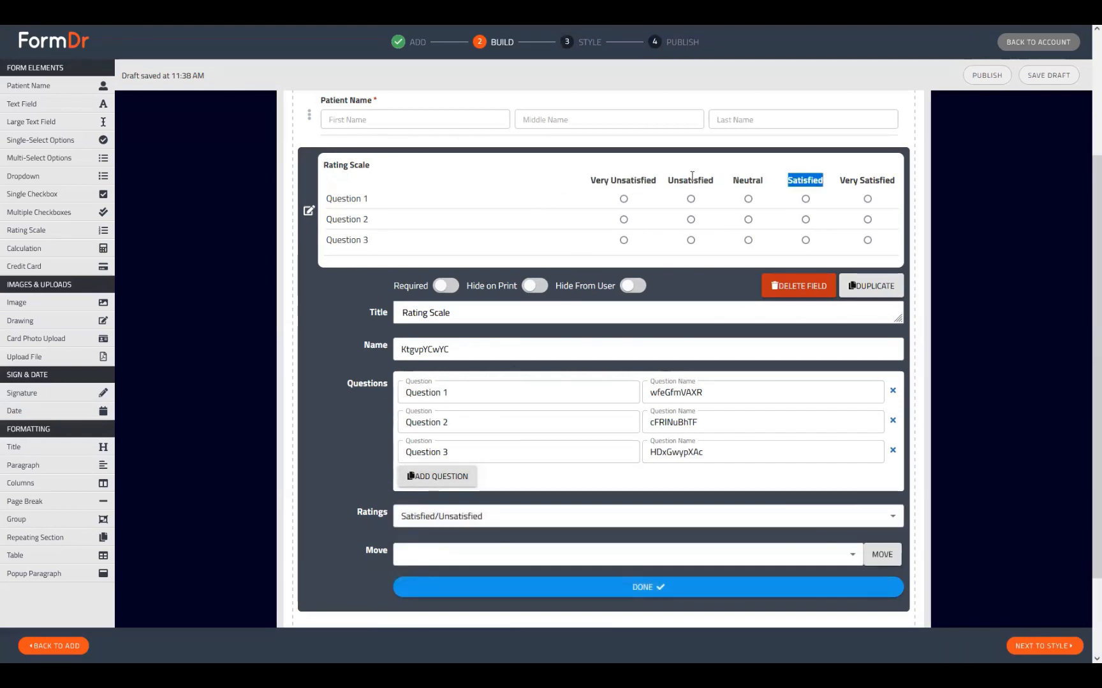
pyautogui.click(627, 206)
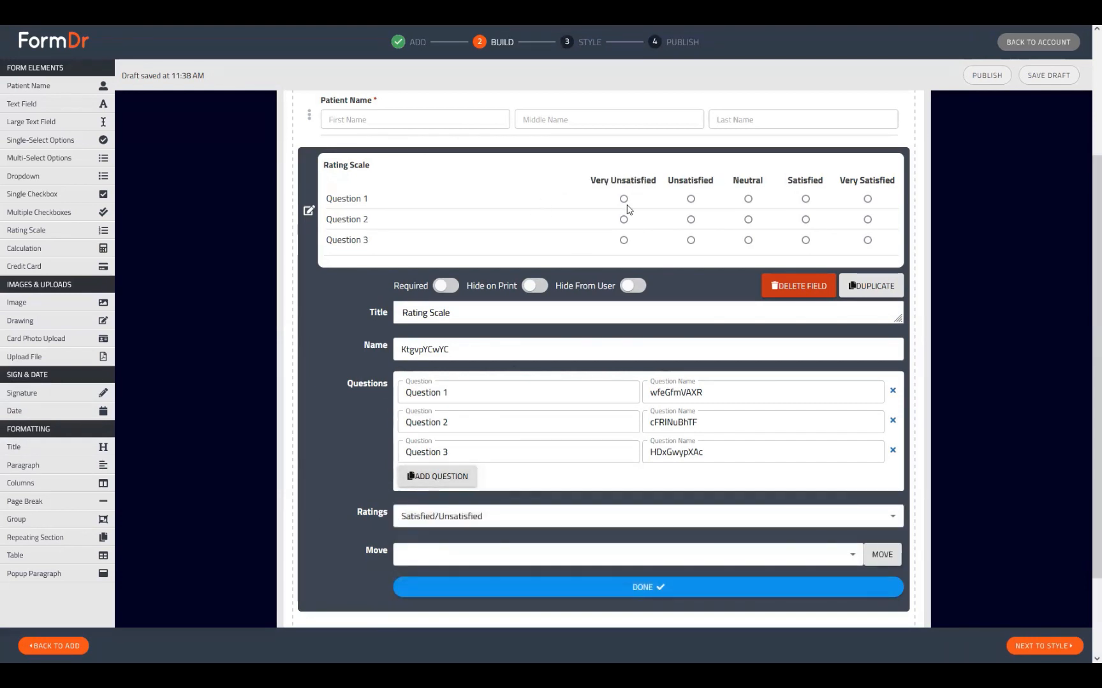
# Step: Add two extra questions to the Rating Scale and remove them again
pyautogui.click(447, 485)
pyautogui.click(446, 507)
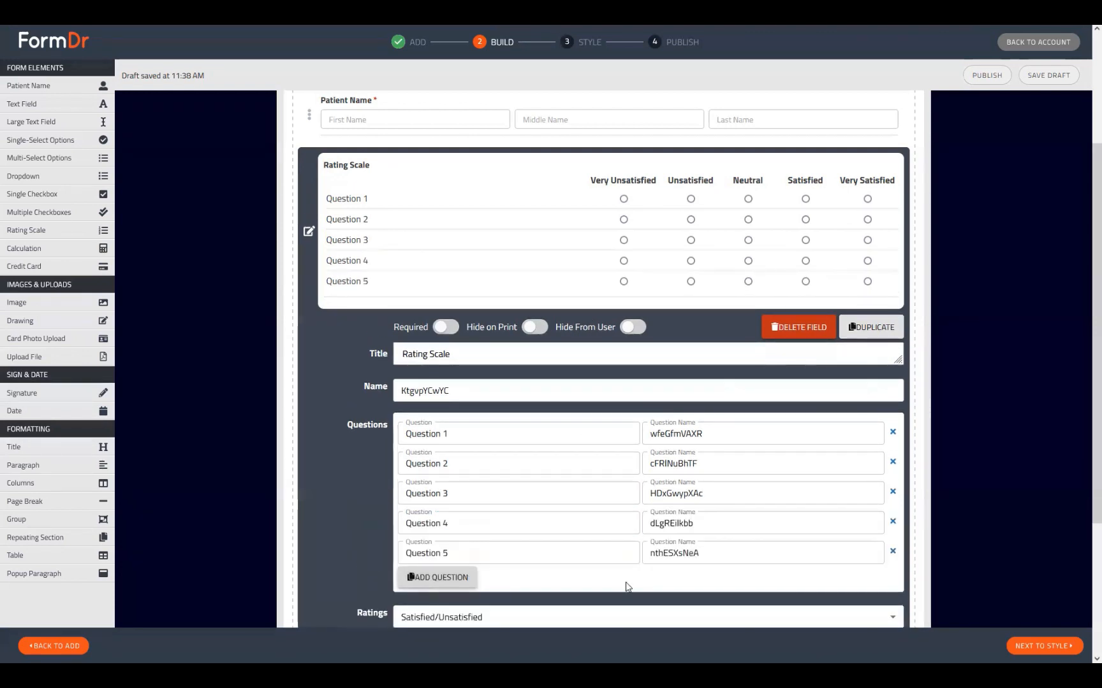
pyautogui.click(892, 551)
pyautogui.click(893, 502)
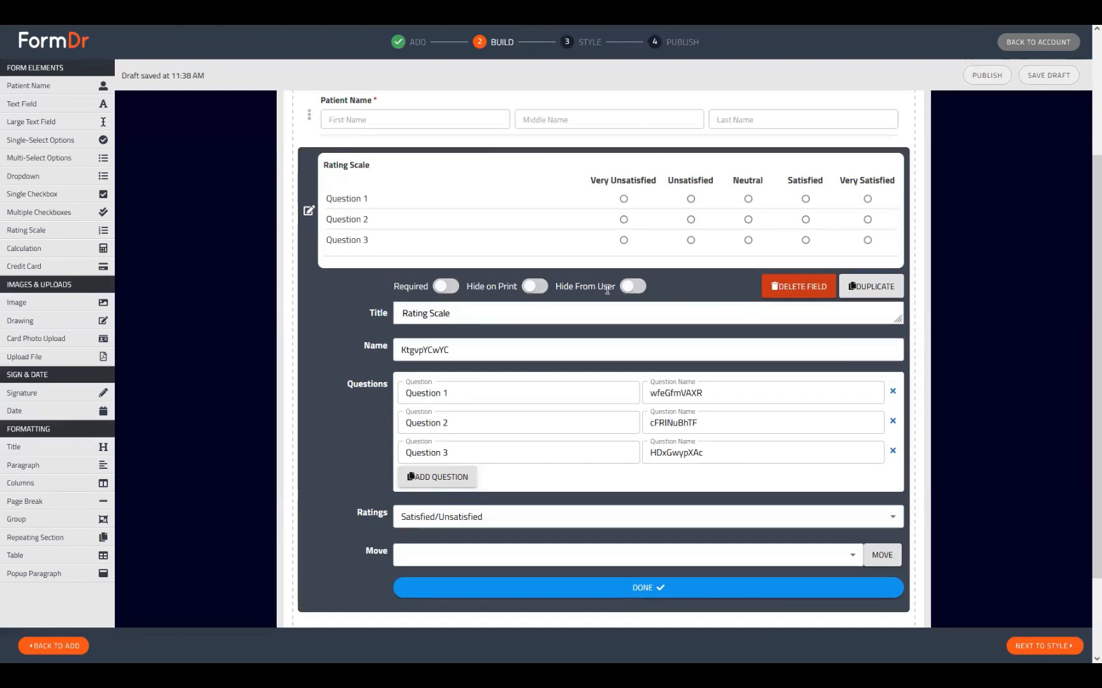
# Step: Examine the Rating Scale's field name, the individual question names and the text of its three questions
pyautogui.moveTo(477, 351); pyautogui.dragTo(424, 350)
pyautogui.click(424, 350)
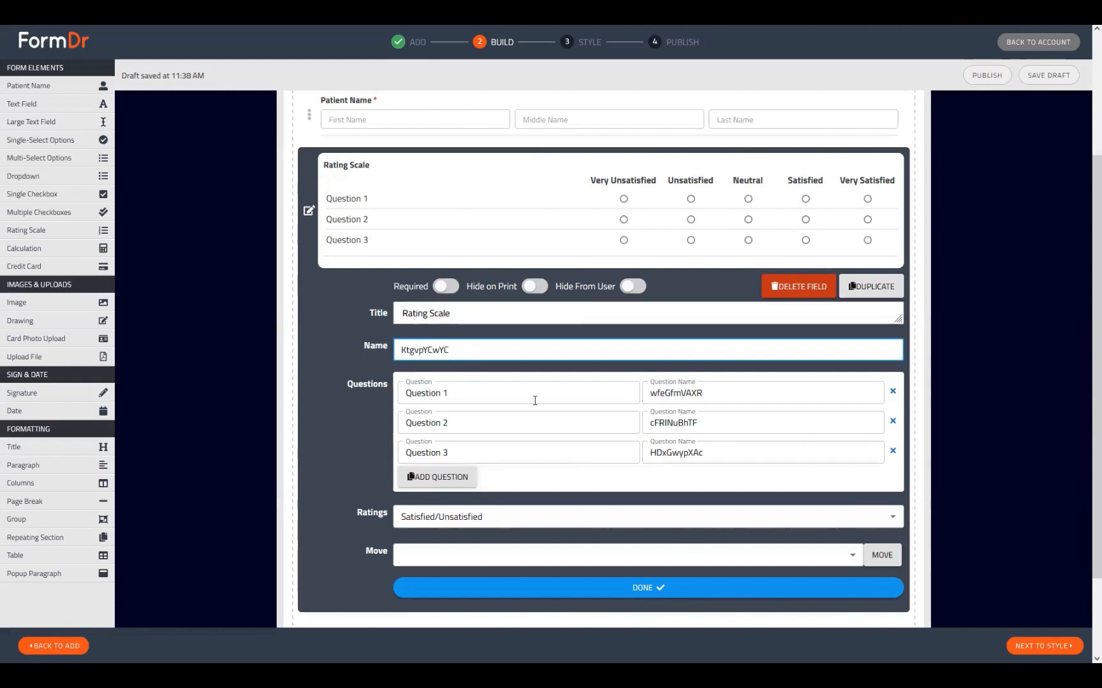
pyautogui.click(710, 392)
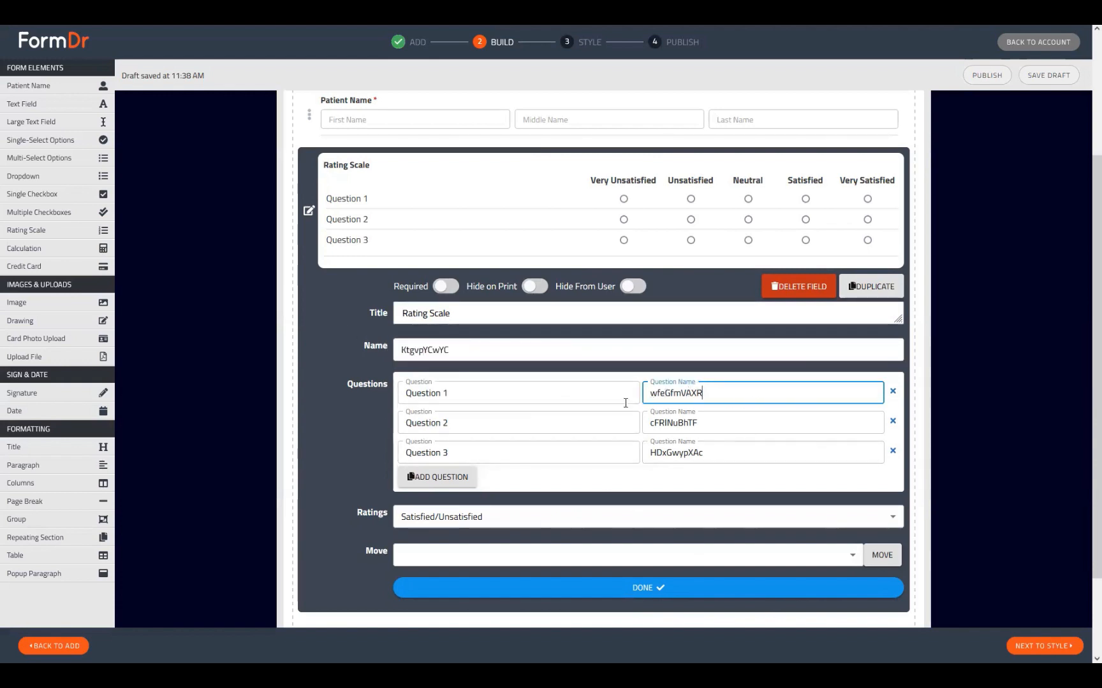
pyautogui.moveTo(626, 403); pyautogui.dragTo(622, 403)
pyautogui.moveTo(714, 422); pyautogui.dragTo(625, 416)
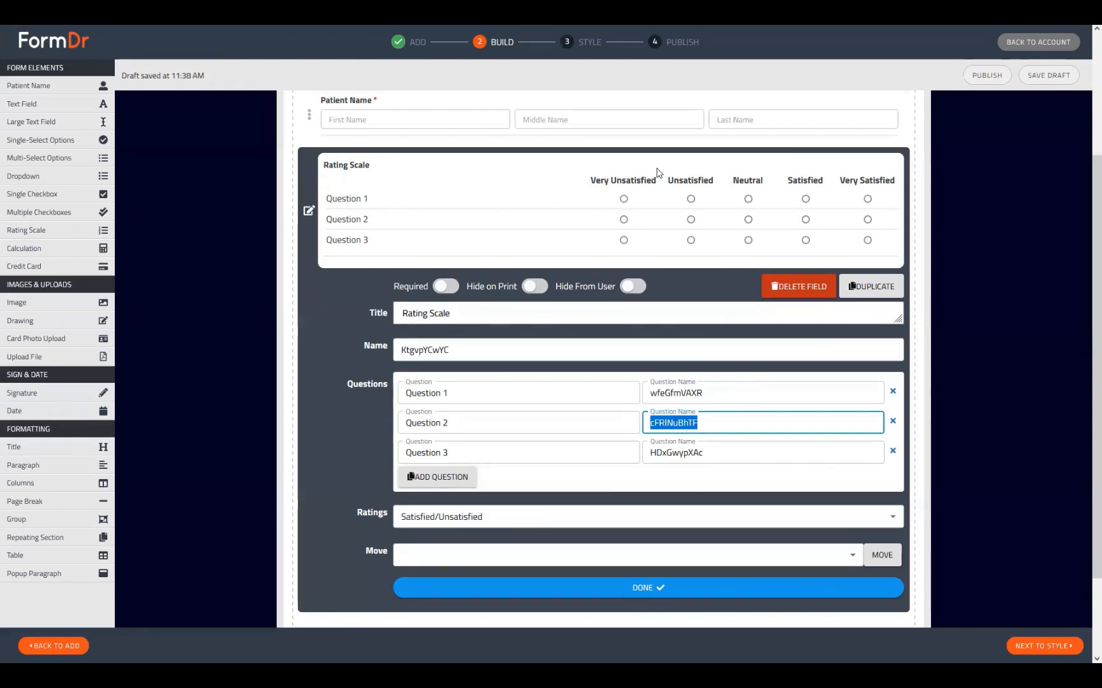
pyautogui.click(385, 287)
pyautogui.moveTo(421, 394); pyautogui.dragTo(488, 398)
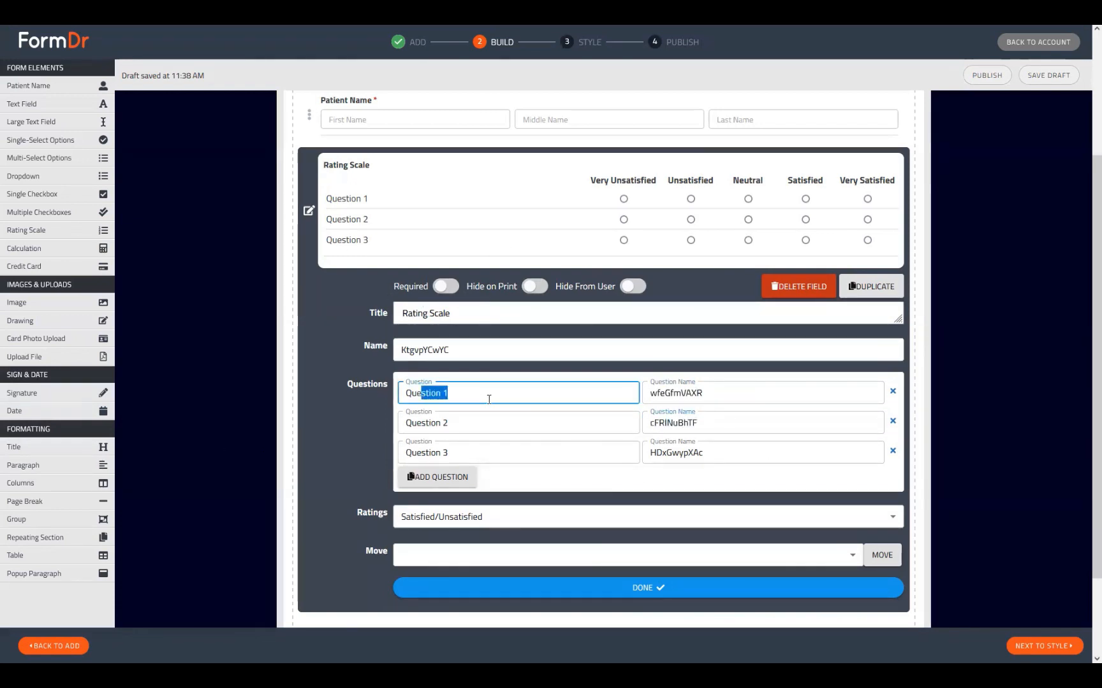
pyautogui.click(421, 424)
pyautogui.click(418, 453)
pyautogui.moveTo(416, 453); pyautogui.dragTo(449, 454)
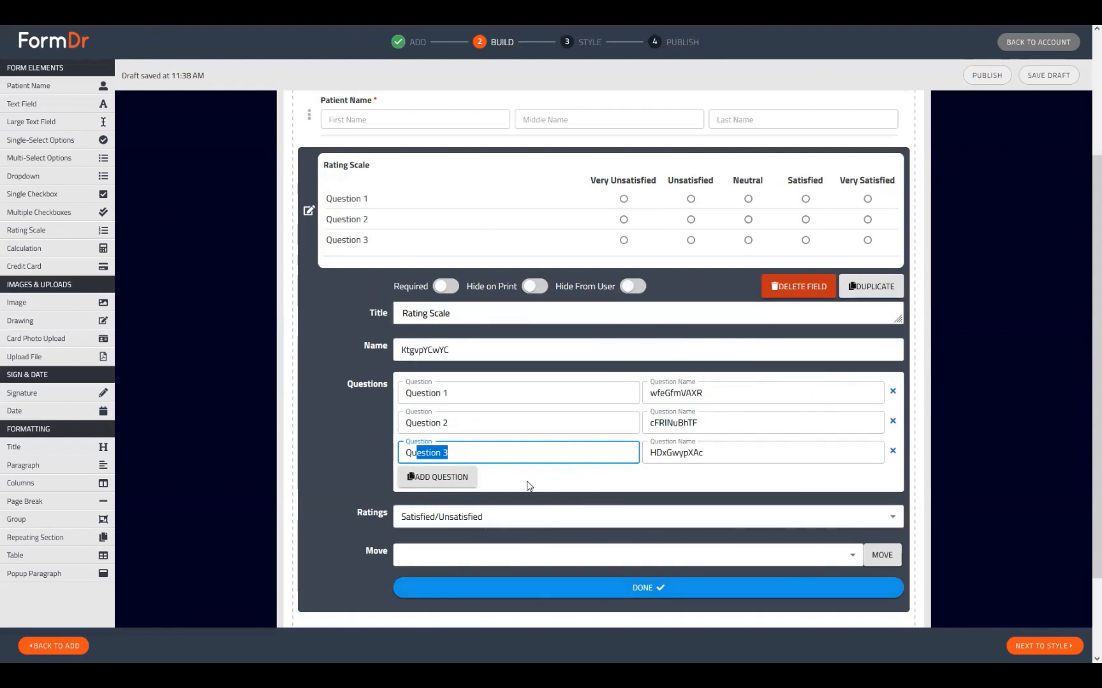
# Step: Switch the Rating Scale's ratings to Custom and delete the Very Unsatisfied and Very Satisfied ratings
pyautogui.scroll(-2, 519, 487)
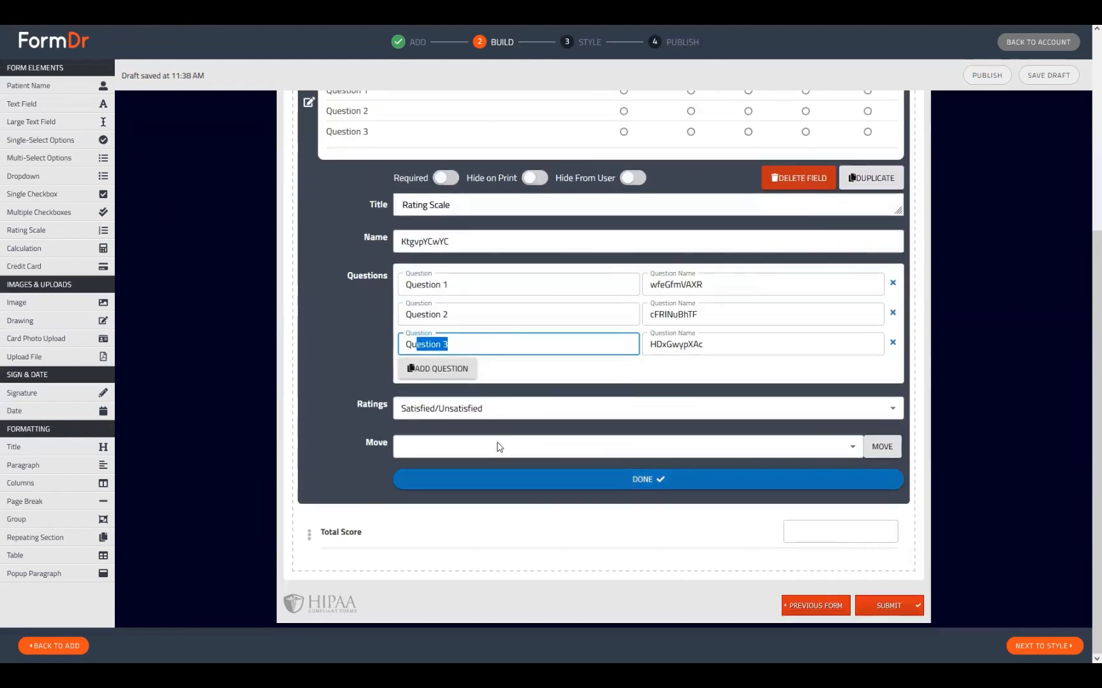
pyautogui.click(444, 414)
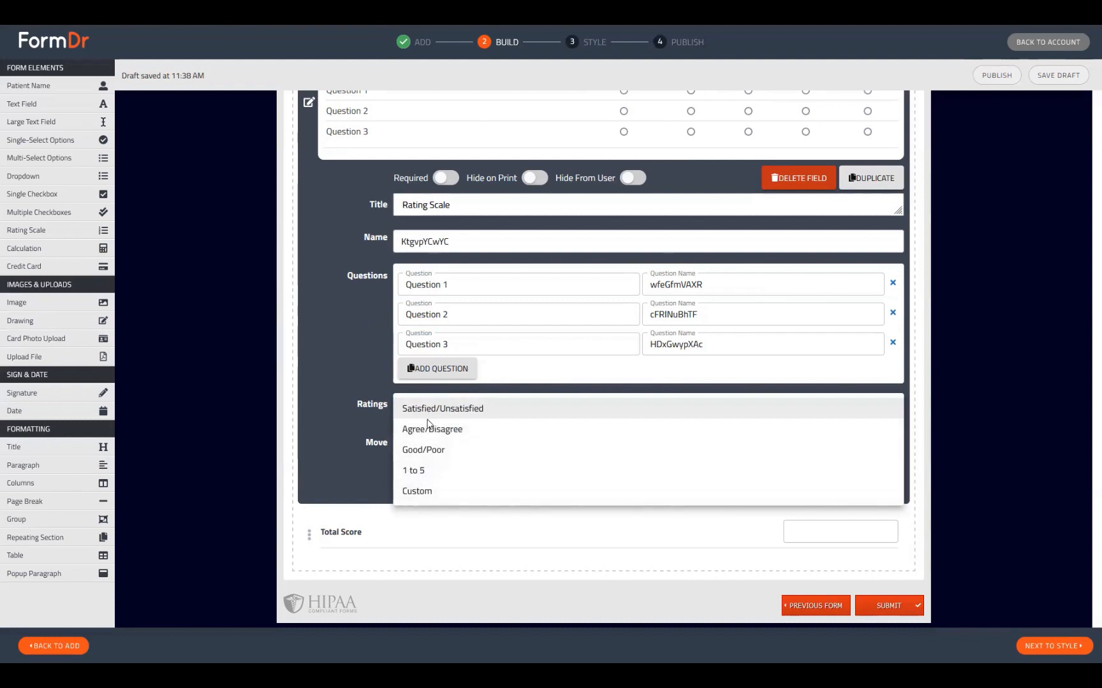
pyautogui.click(436, 495)
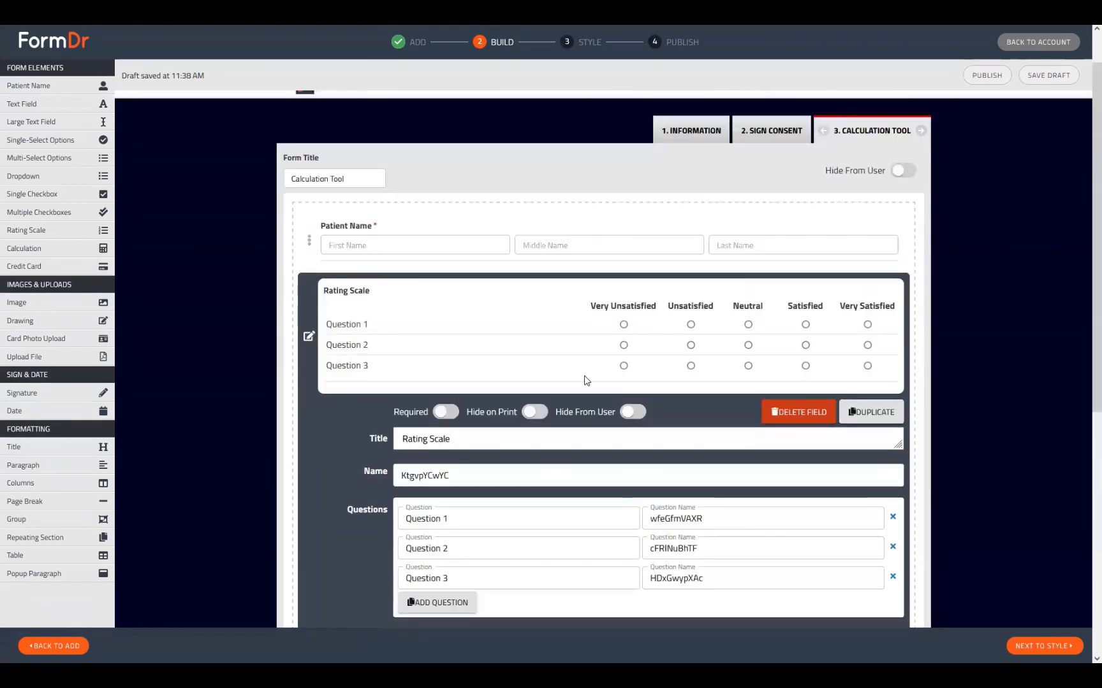
pyautogui.scroll(-5, 582, 379)
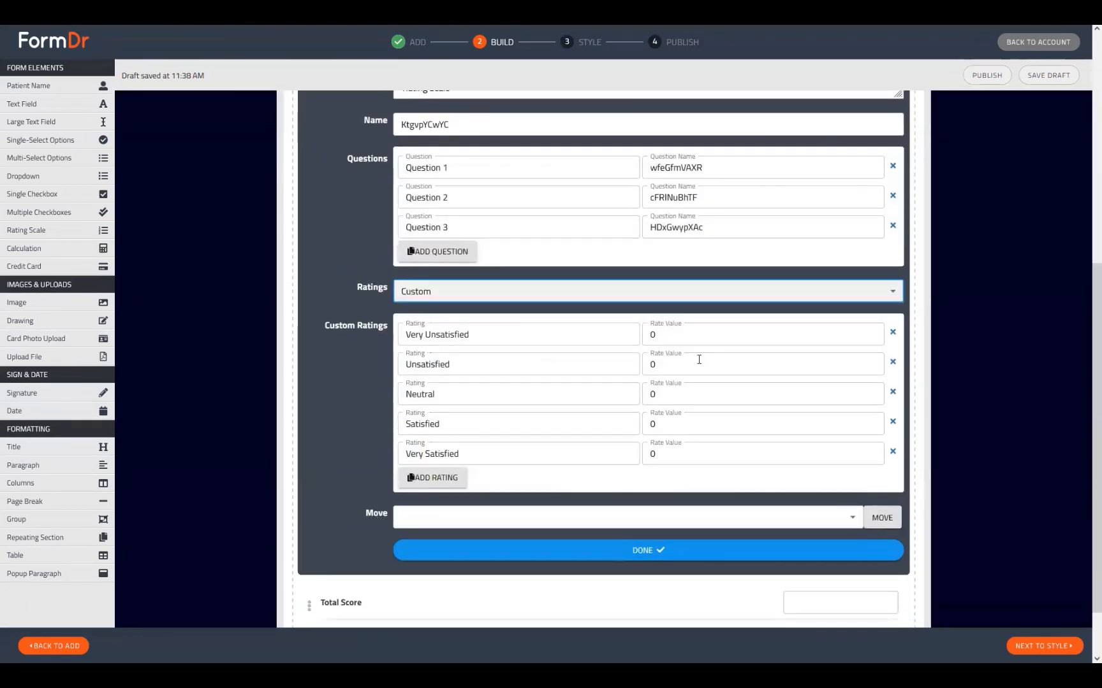
pyautogui.click(893, 331)
pyautogui.click(892, 421)
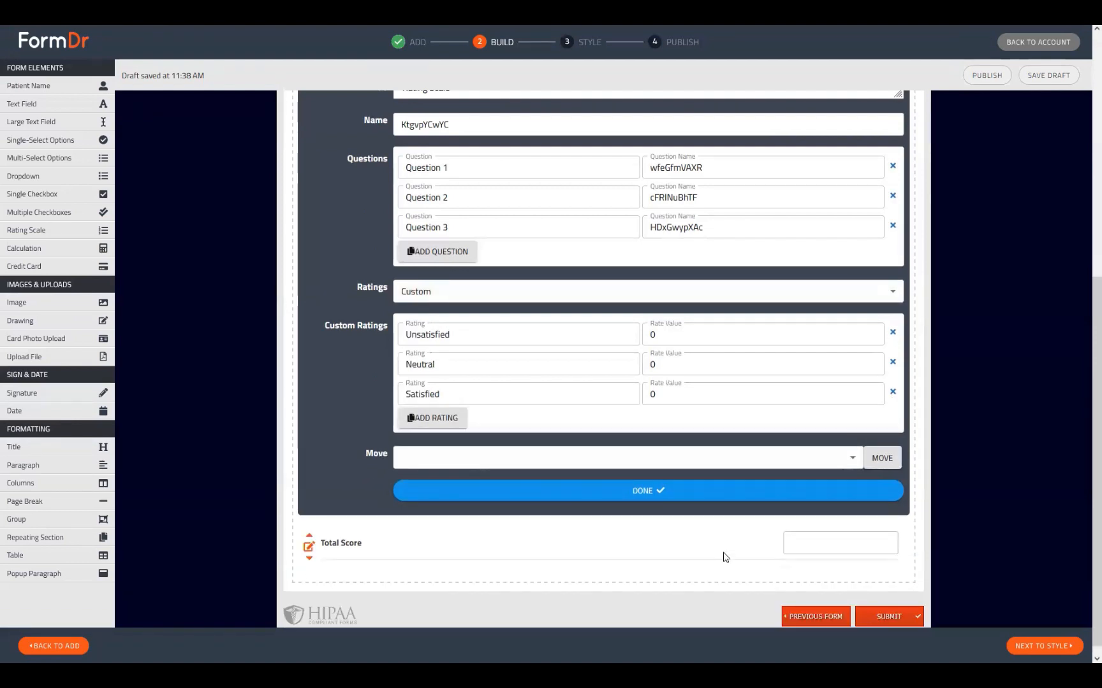
pyautogui.scroll(1, 701, 542)
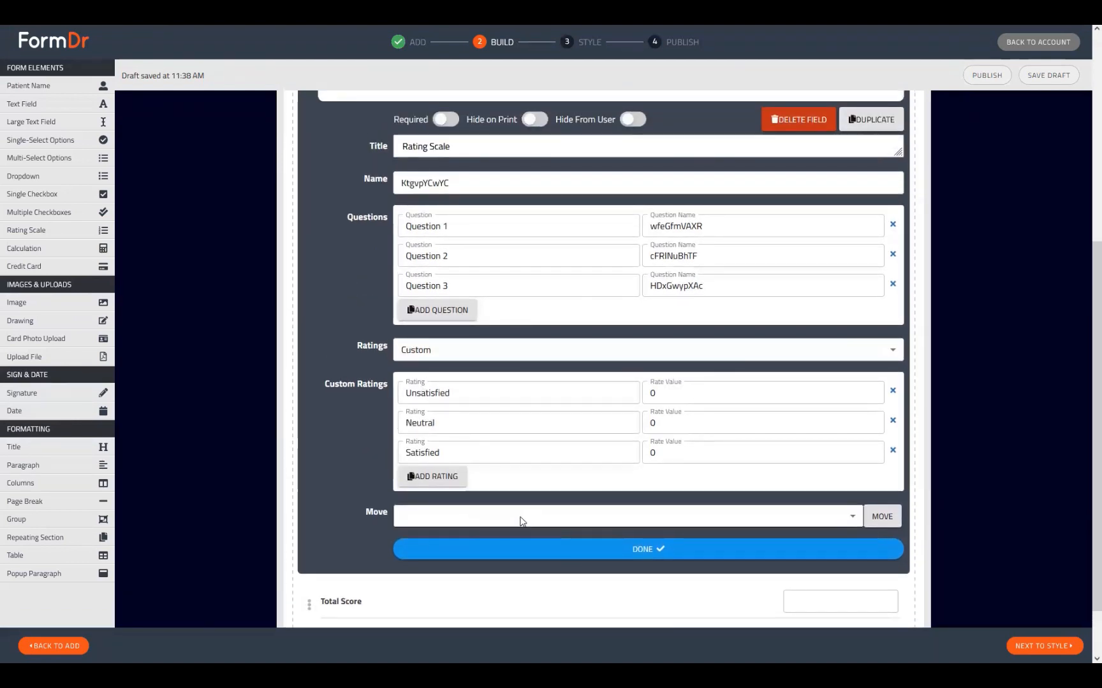
pyautogui.scroll(2, 519, 519)
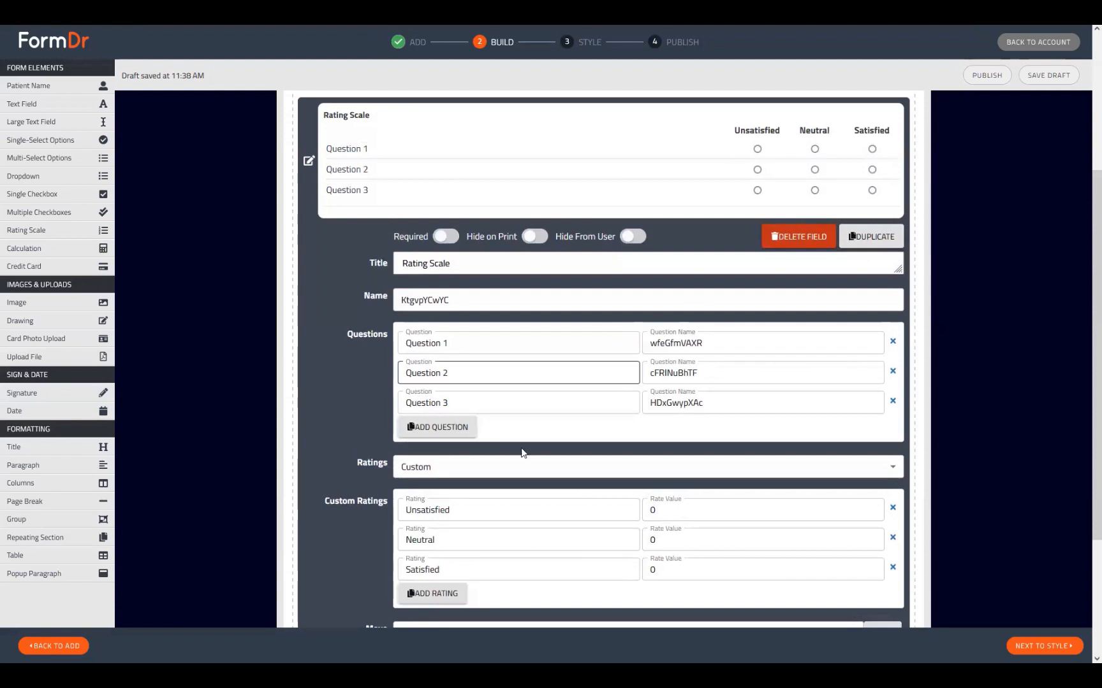
# Step: Set the rate values to 1 for Neutral and 2 for Satisfied, and close the Rating Scale's settings
pyautogui.scroll(-2, 546, 491)
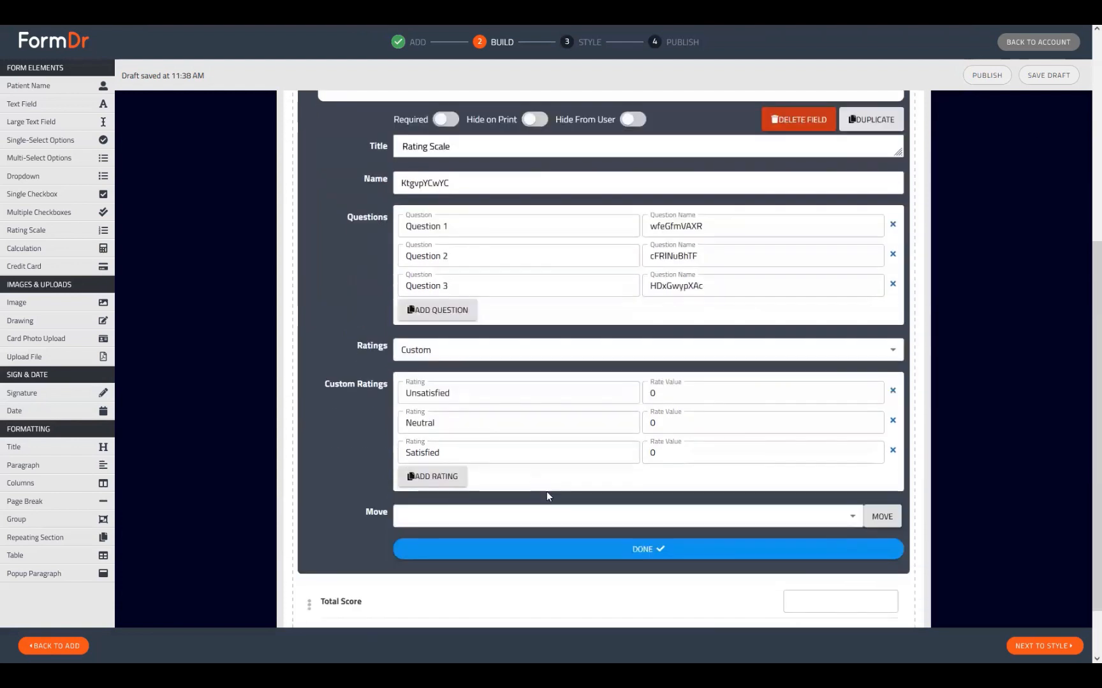
pyautogui.click(660, 392)
pyautogui.click(659, 423)
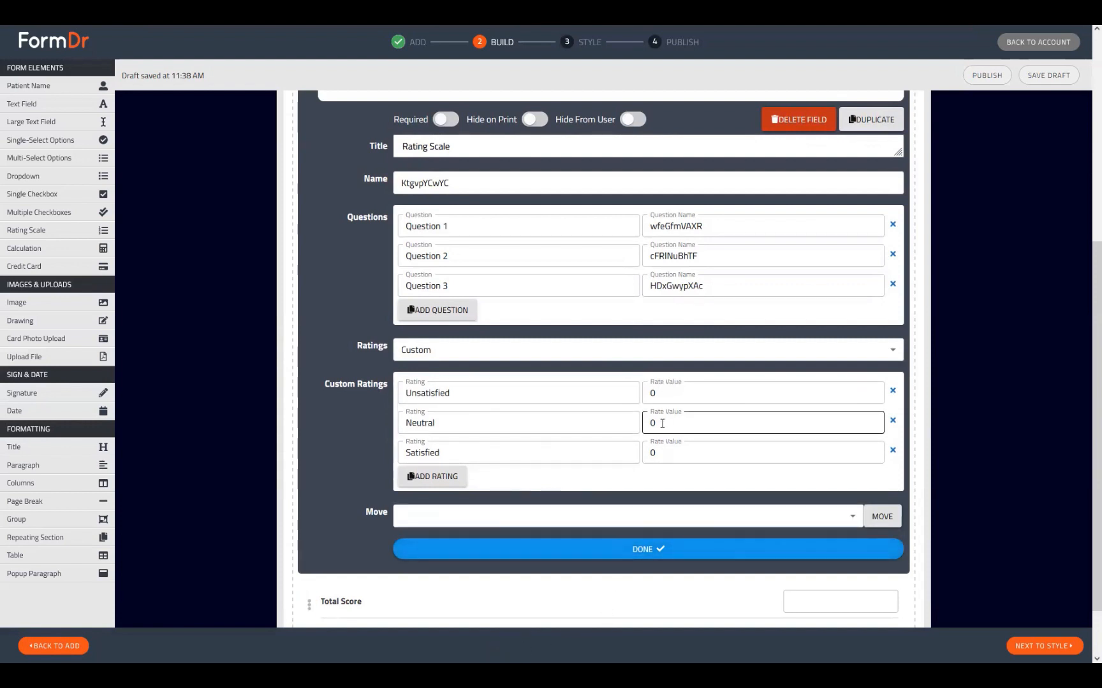
pyautogui.hotkey('ctrl', 'a')
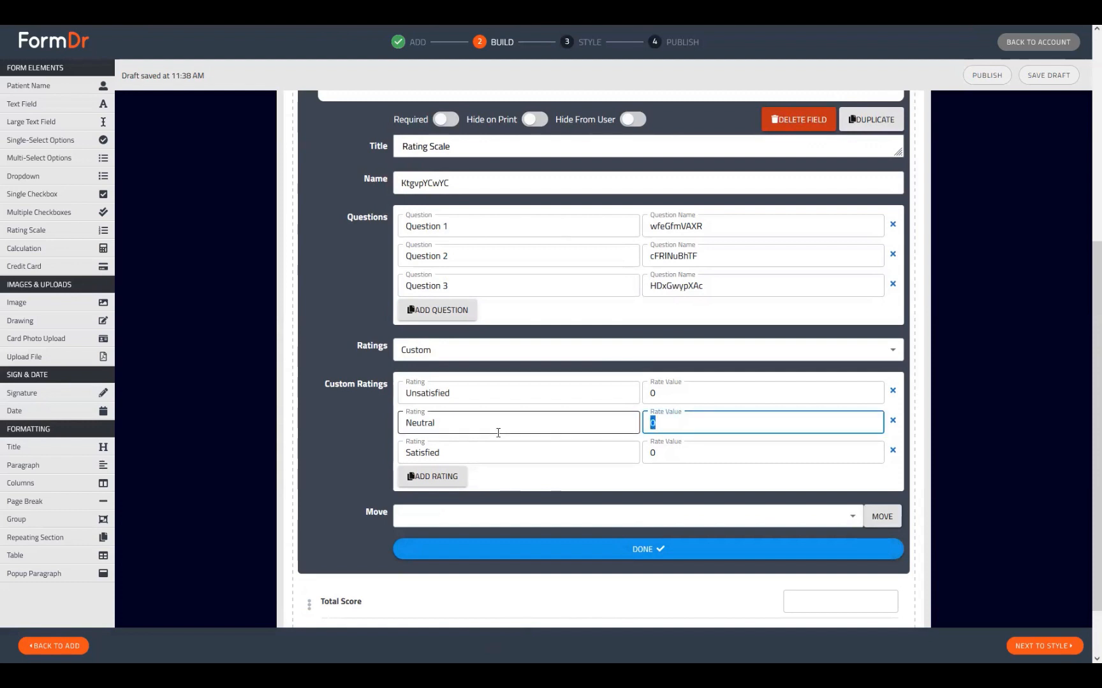
pyautogui.write('1')
pyautogui.press('Tab')
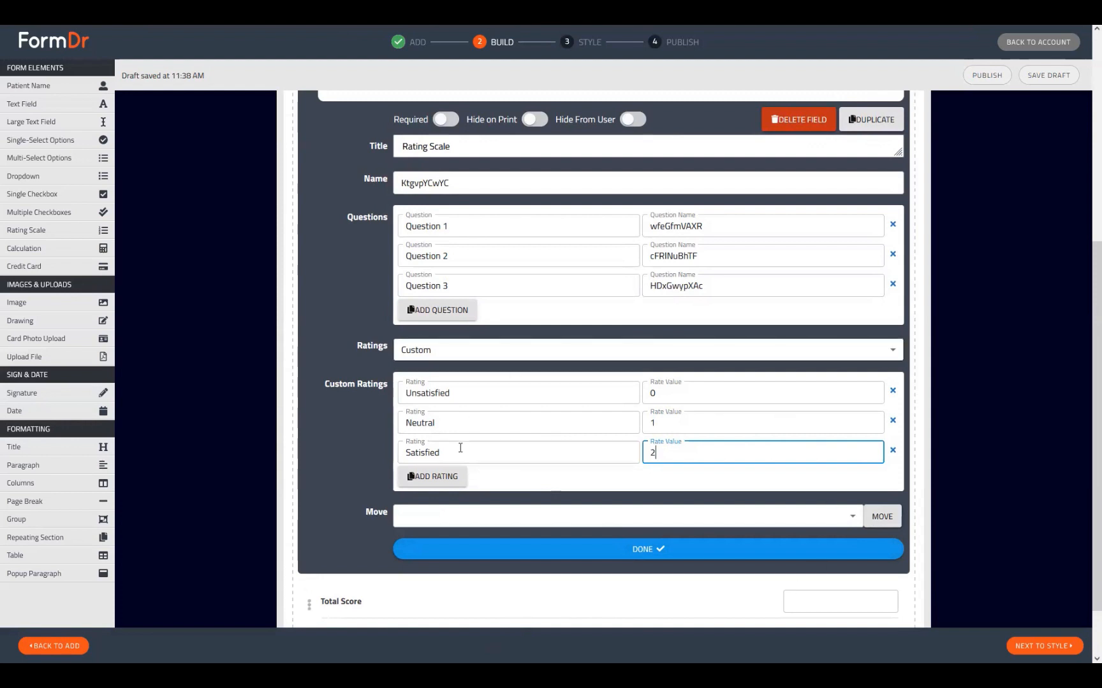
pyautogui.scroll(1, 577, 495)
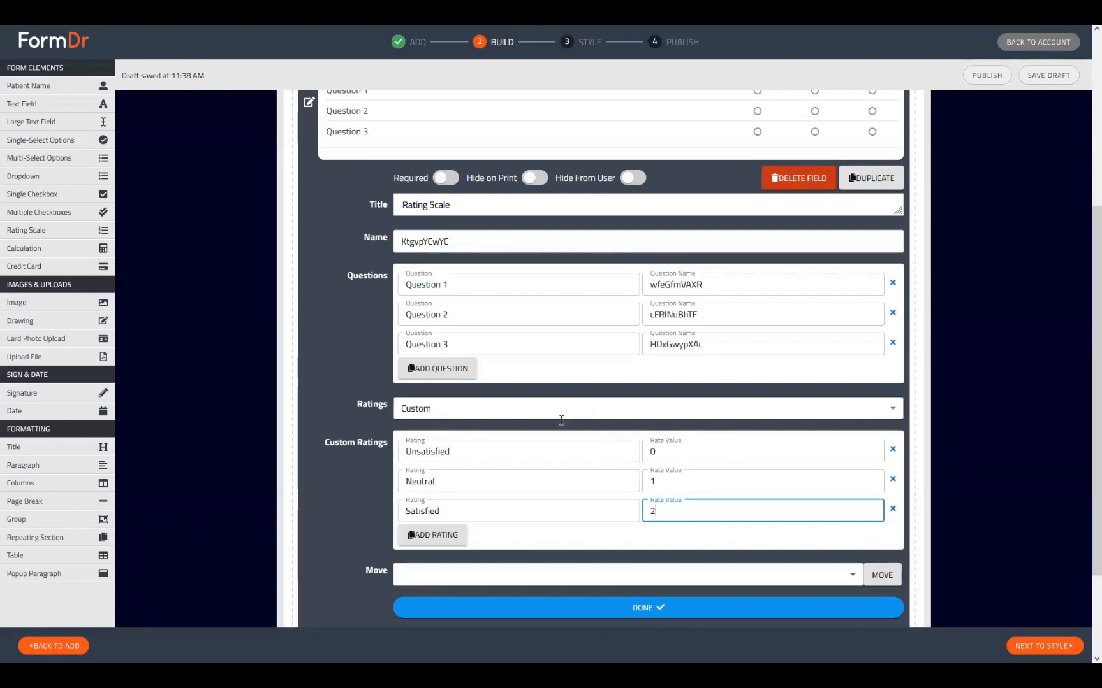
pyautogui.scroll(-2, 485, 446)
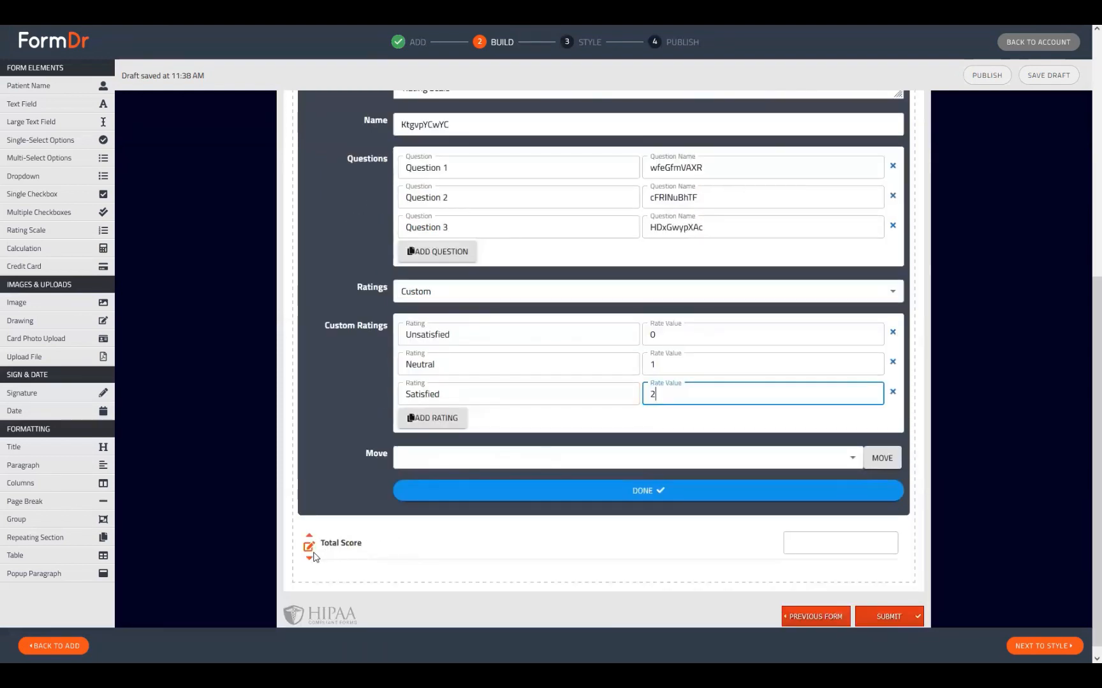
pyautogui.click(489, 491)
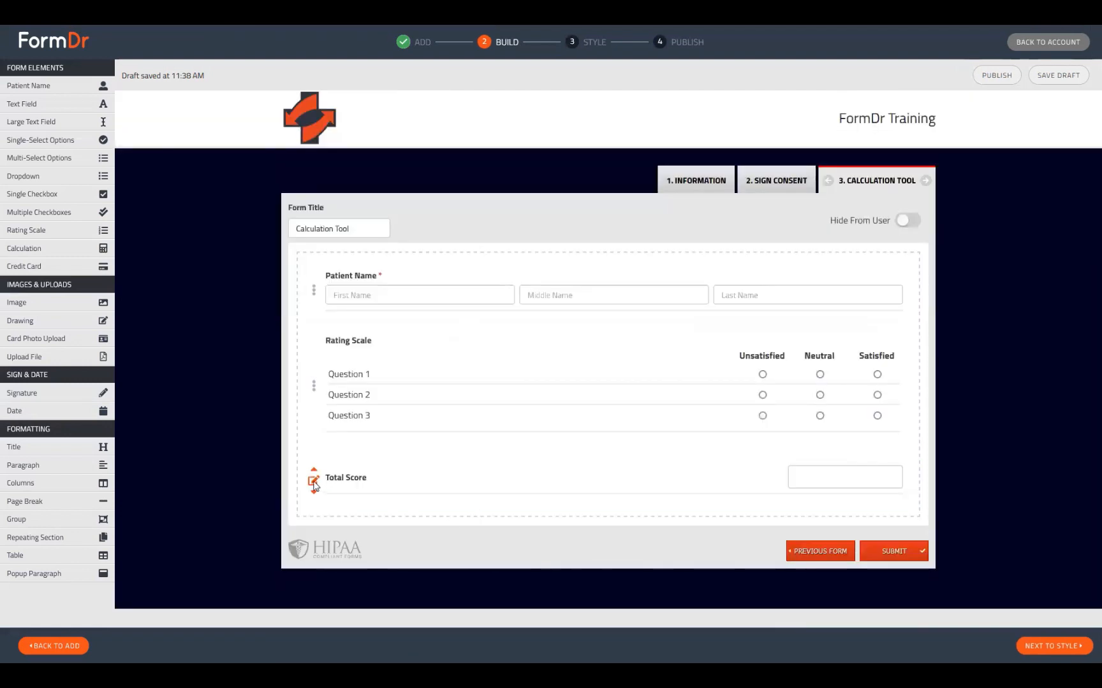
# Step: Enter [] as the start of the Total Score field's calculation expression
pyautogui.click(313, 482)
pyautogui.scroll(-2, 444, 523)
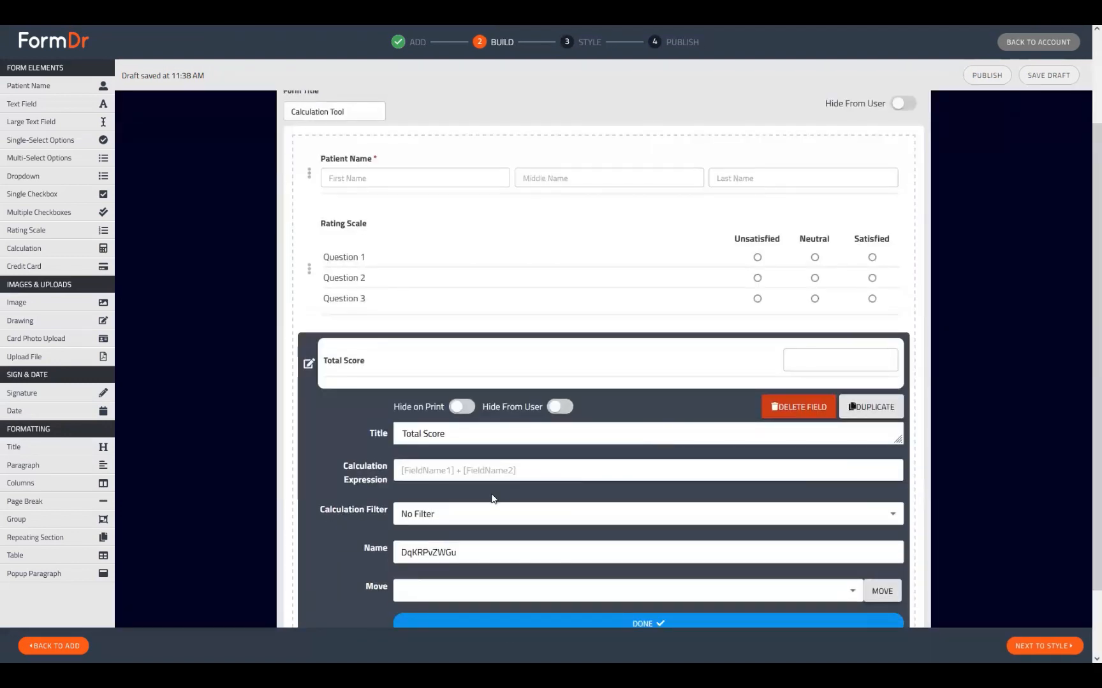
pyautogui.click(494, 472)
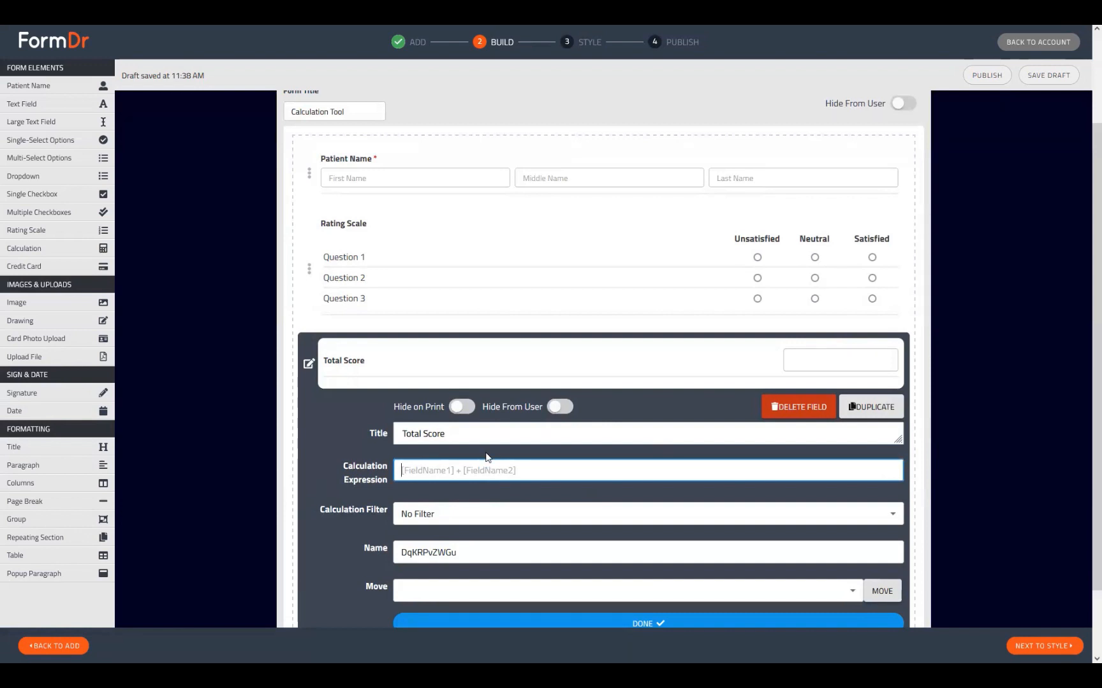
pyautogui.moveTo(334, 247)
pyautogui.write('[]')
# Step: Examine the Rating Scale's question texts, their matching question names and the custom rating values
pyautogui.click(310, 271)
pyautogui.doubleClick(692, 451)
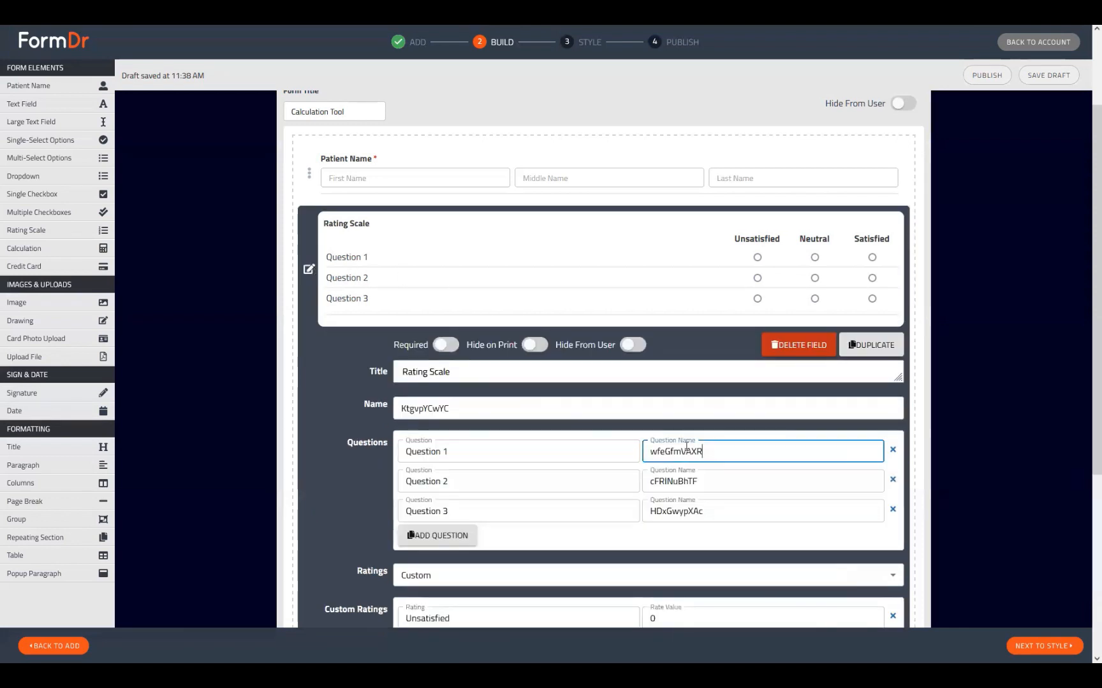
pyautogui.scroll(-3, 633, 480)
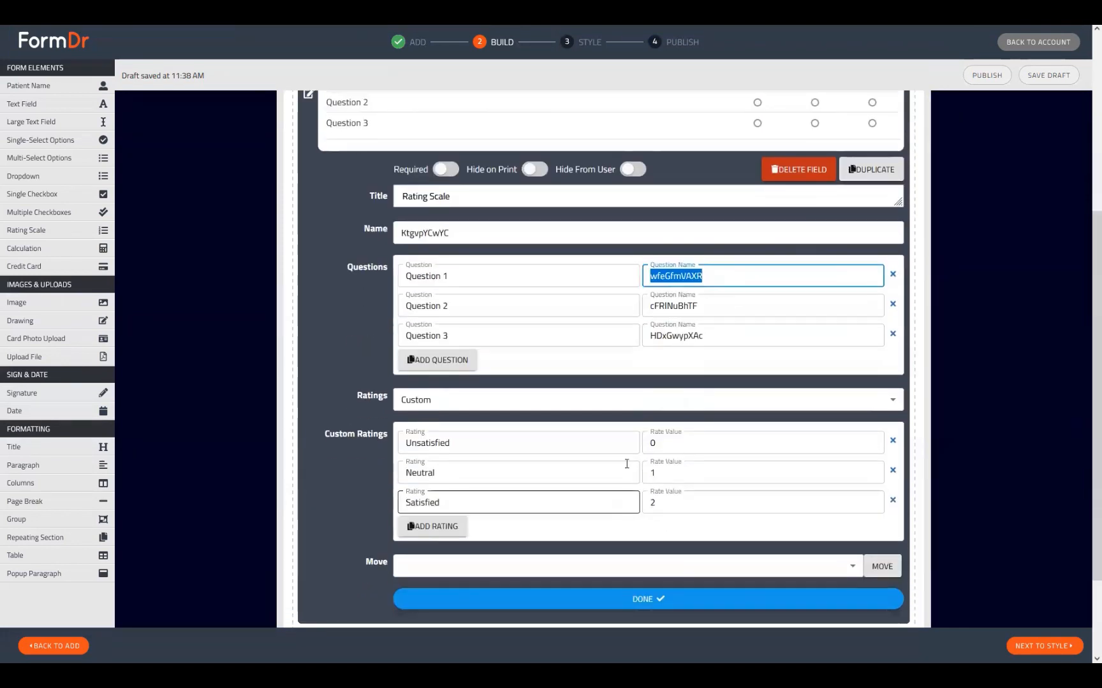
pyautogui.scroll(-2, 444, 444)
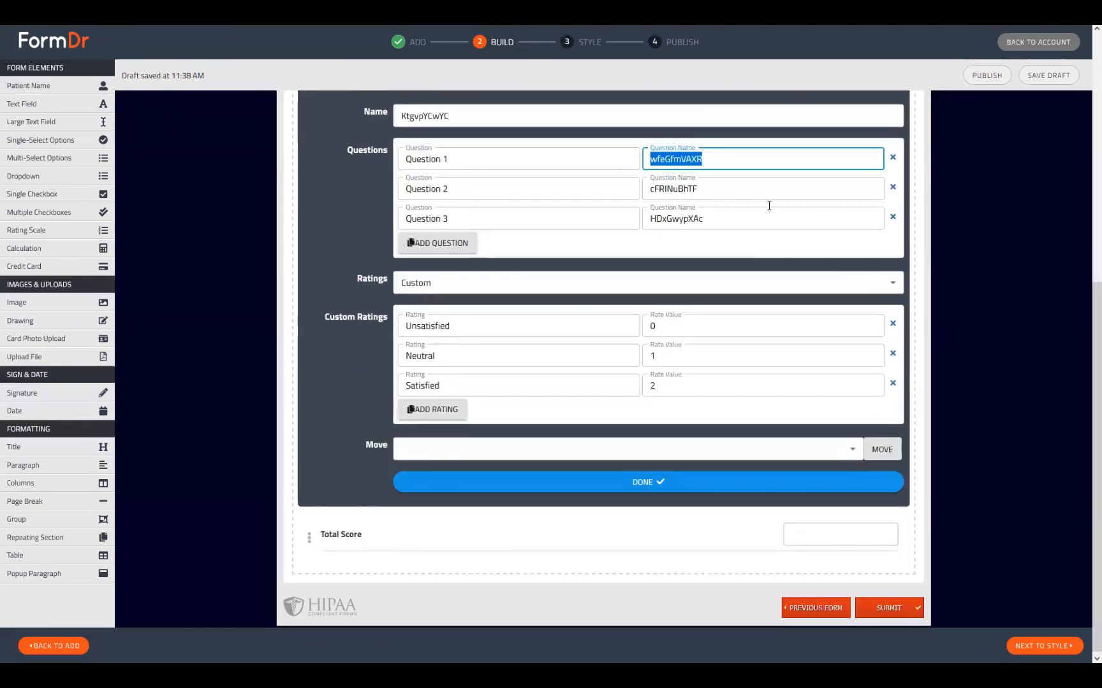
pyautogui.scroll(1, 637, 245)
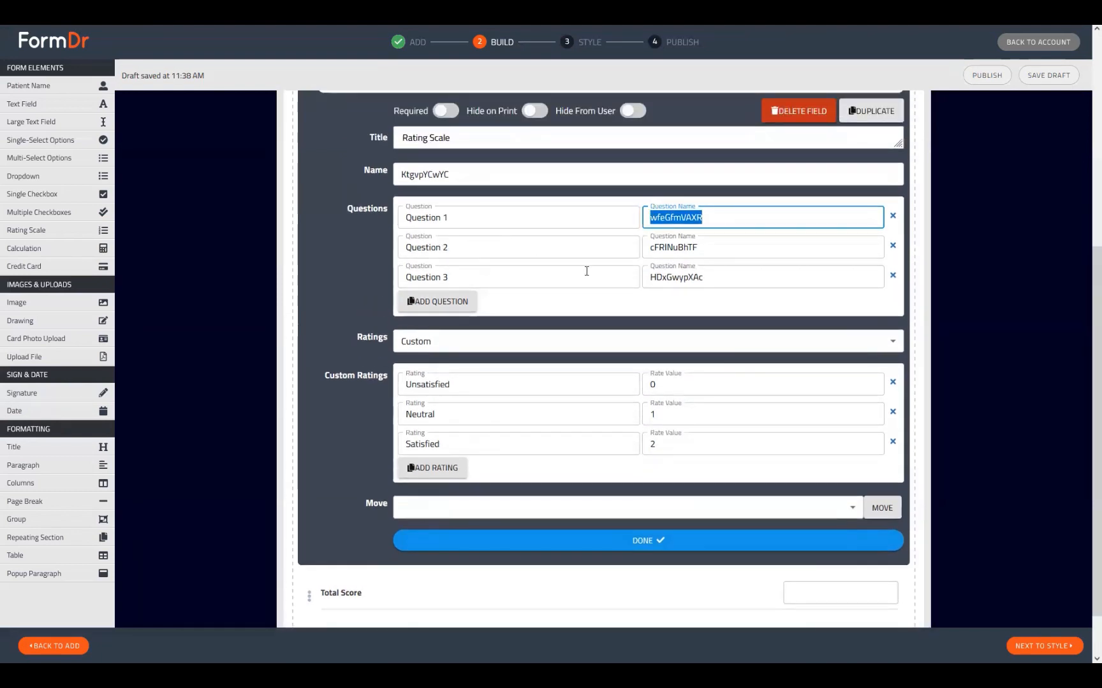
pyautogui.scroll(2, 569, 282)
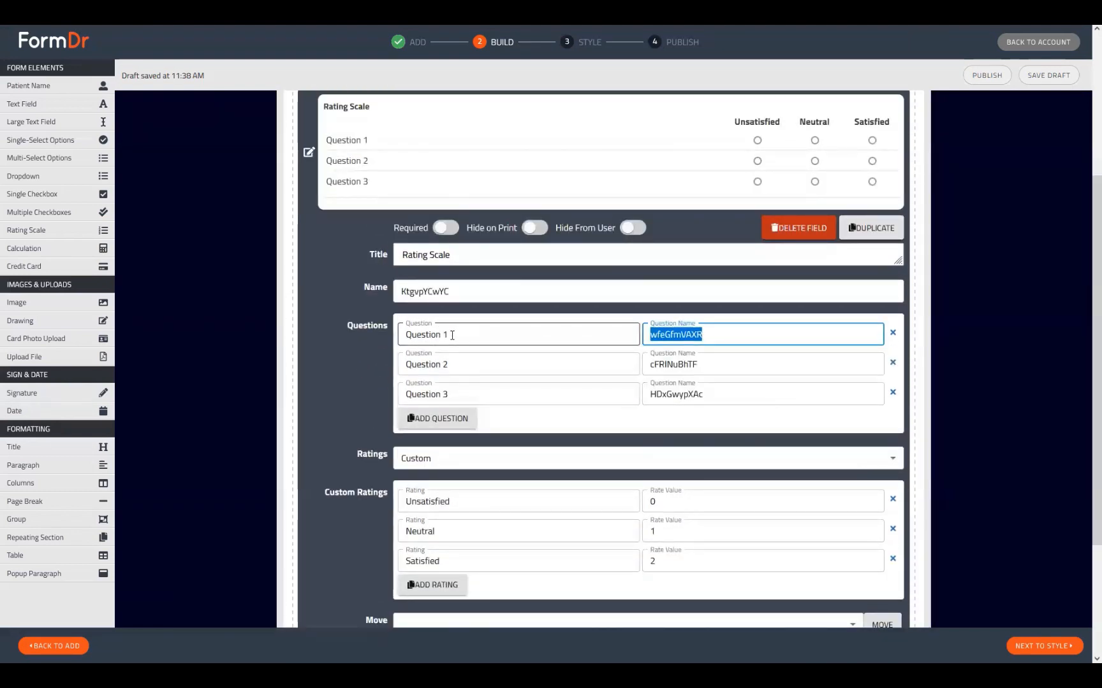
pyautogui.hotkey('shift', 'Tab')
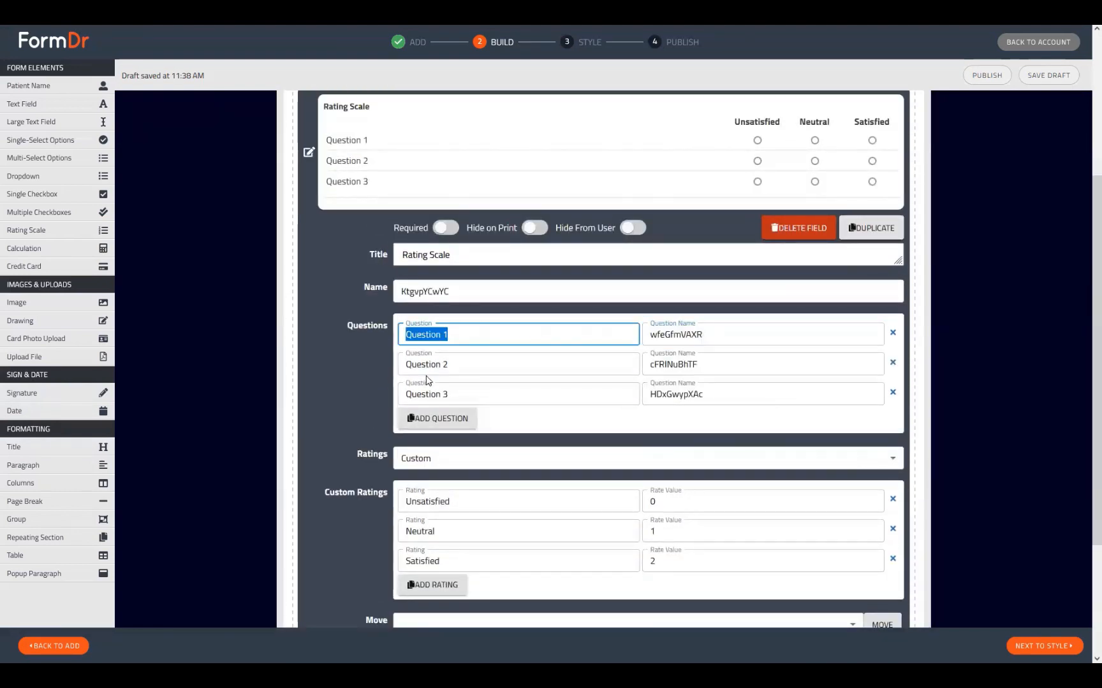
pyautogui.click(711, 365)
pyautogui.hotkey('shift', 'Tab')
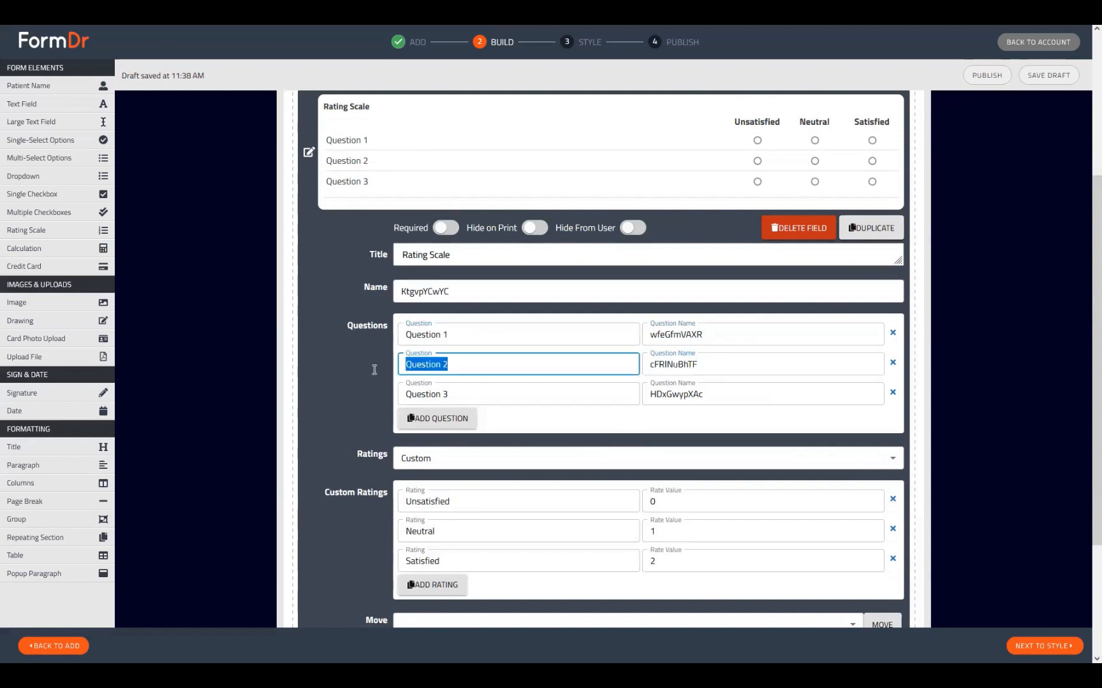
pyautogui.doubleClick(688, 400)
pyautogui.hotkey('shift', 'Tab')
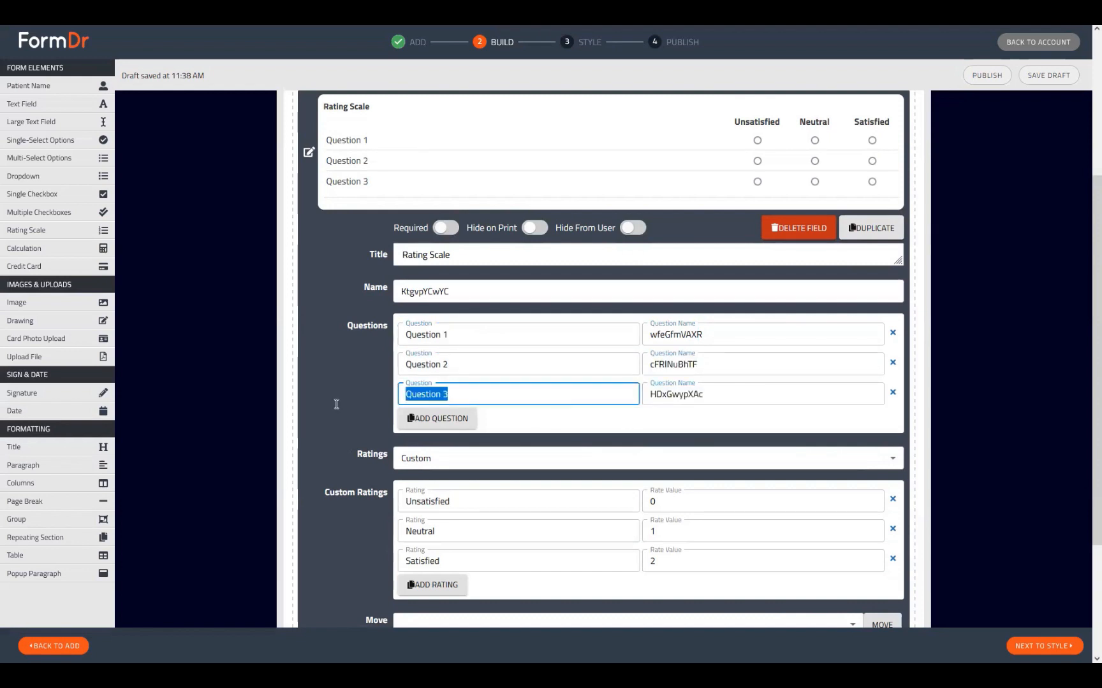
# Step: Copy Question 1's question name into the first brackets of the Total Score calculation expression, giving [wfeGfmVAXR]+[]+[]
pyautogui.click(700, 333)
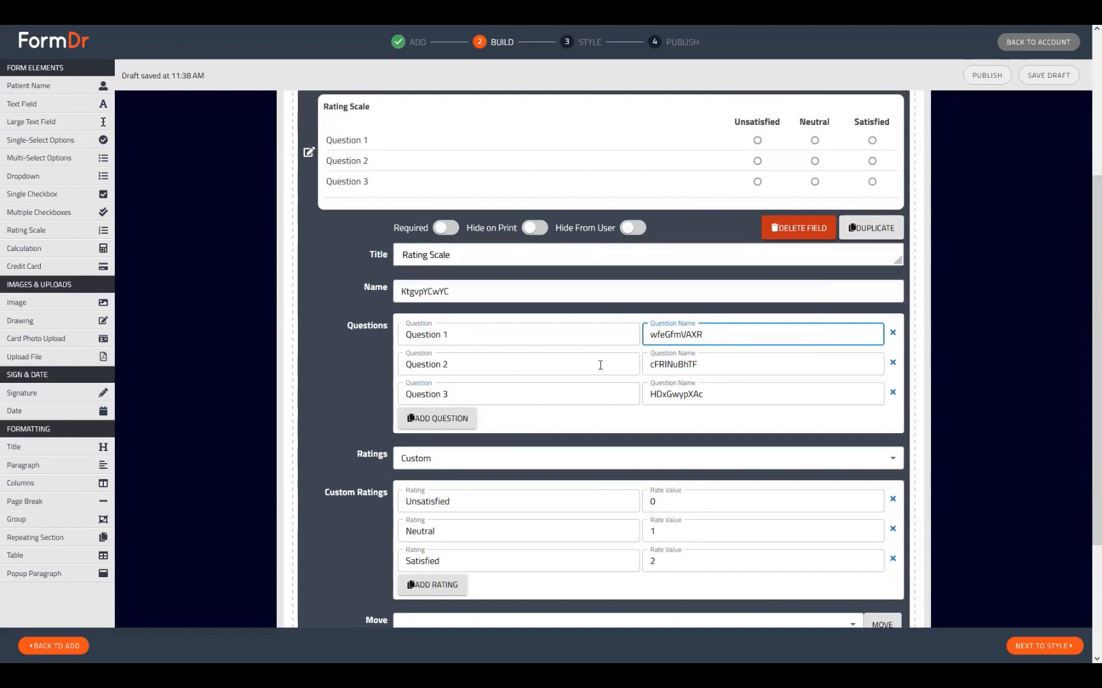
pyautogui.hotkey('ctrl', 'a')
pyautogui.hotkey('ctrl', 'c')
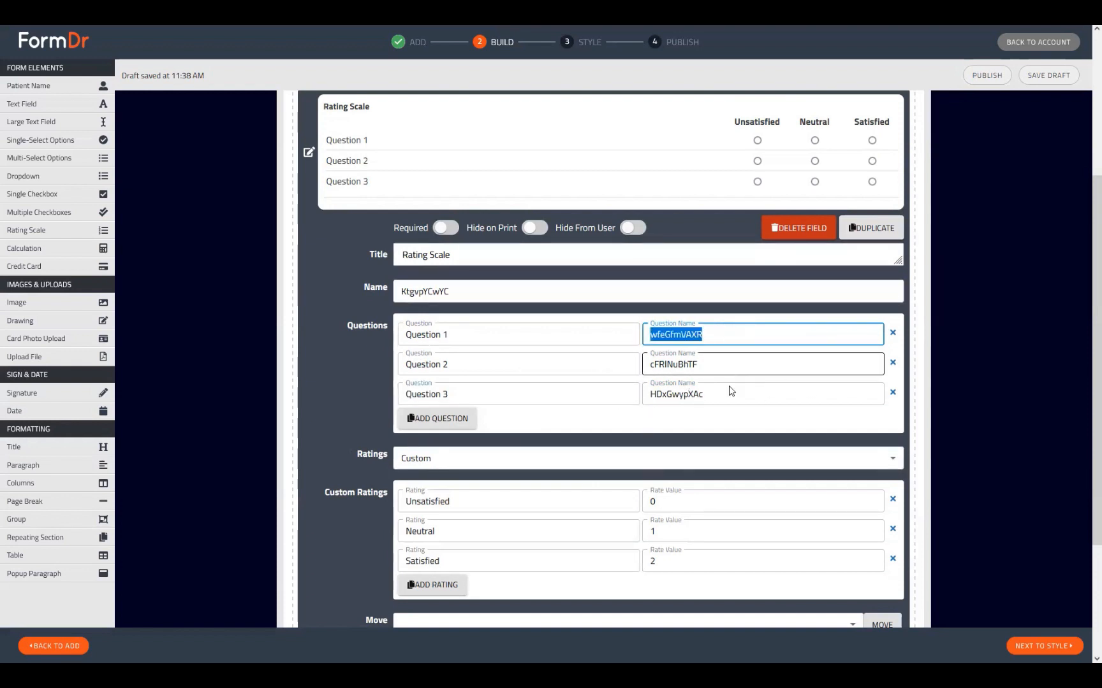
pyautogui.scroll(-3, 314, 489)
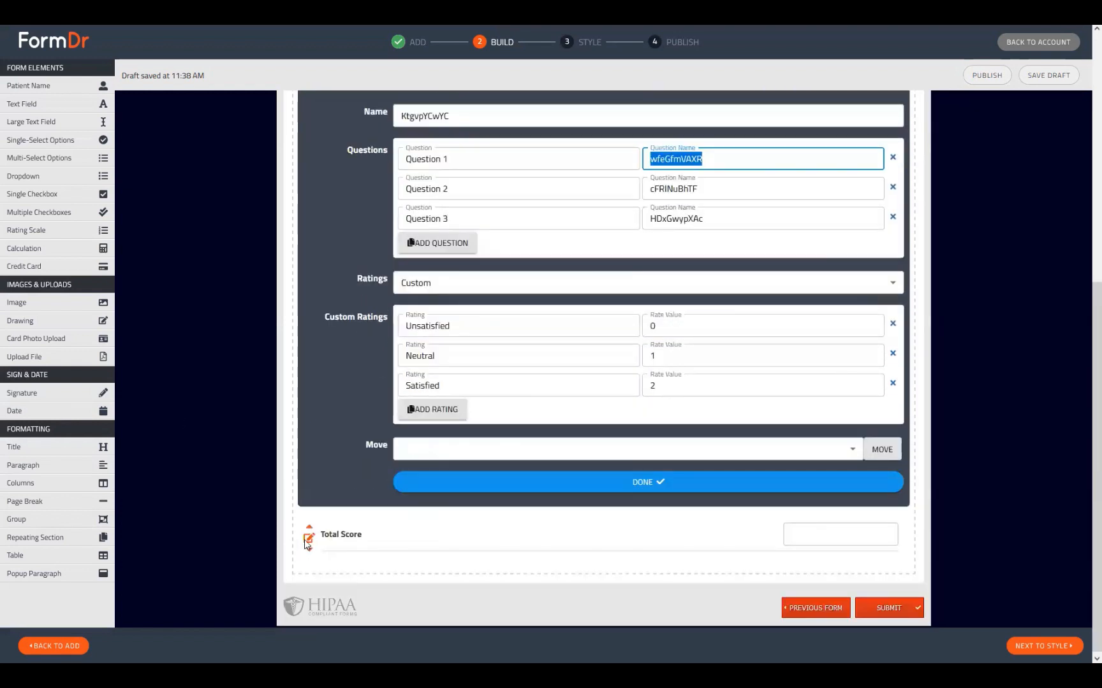
pyautogui.click(309, 537)
pyautogui.click(405, 388)
pyautogui.hotkey('ctrl', 'v')
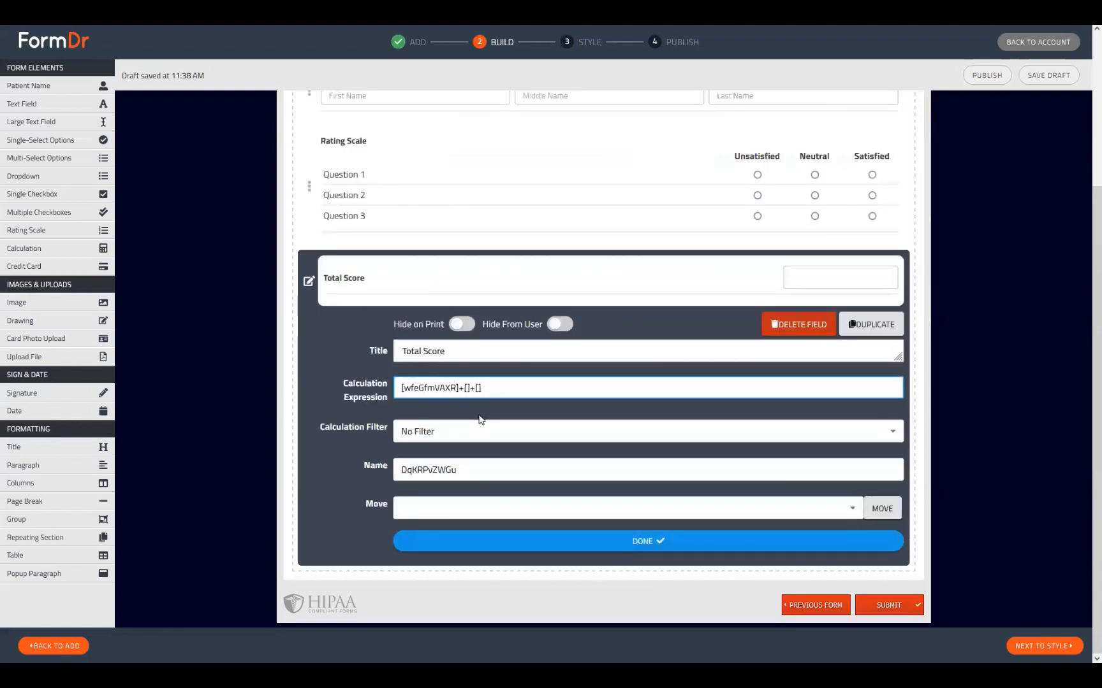
# Step: Copy Question 2's question name into the second brackets of the Total Score calculation expression
pyautogui.click(308, 186)
pyautogui.click(686, 400)
pyautogui.doubleClick(686, 400)
pyautogui.hotkey('ctrl', 'c')
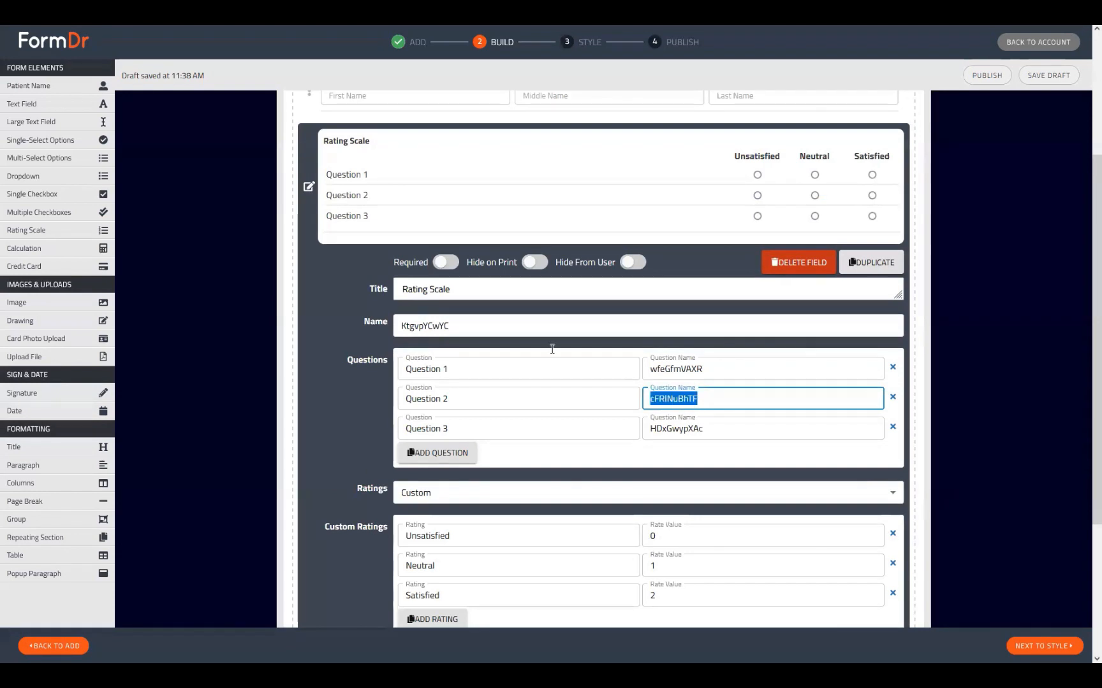
pyautogui.click(308, 188)
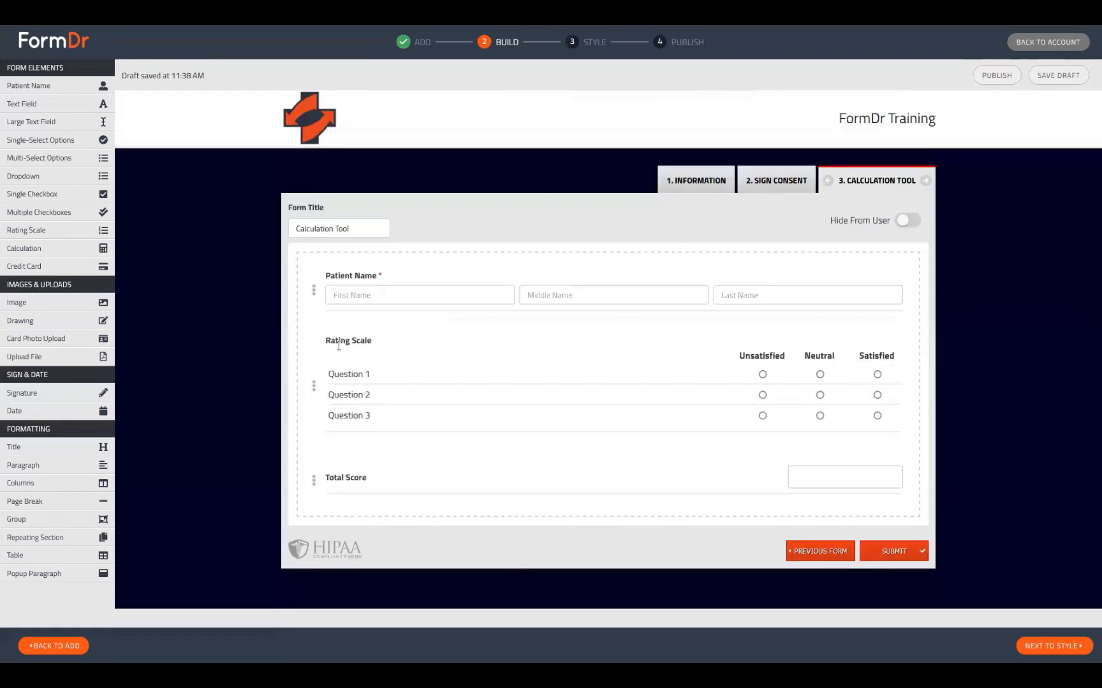
pyautogui.click(313, 479)
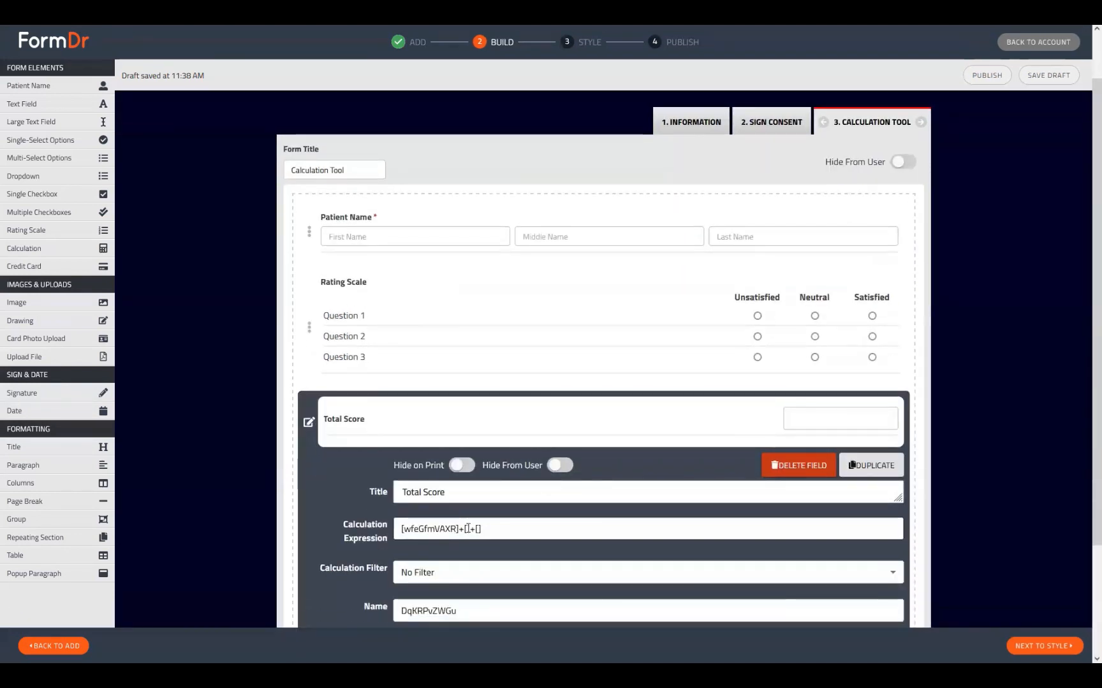
pyautogui.click(468, 528)
pyautogui.hotkey('ctrl', 'v')
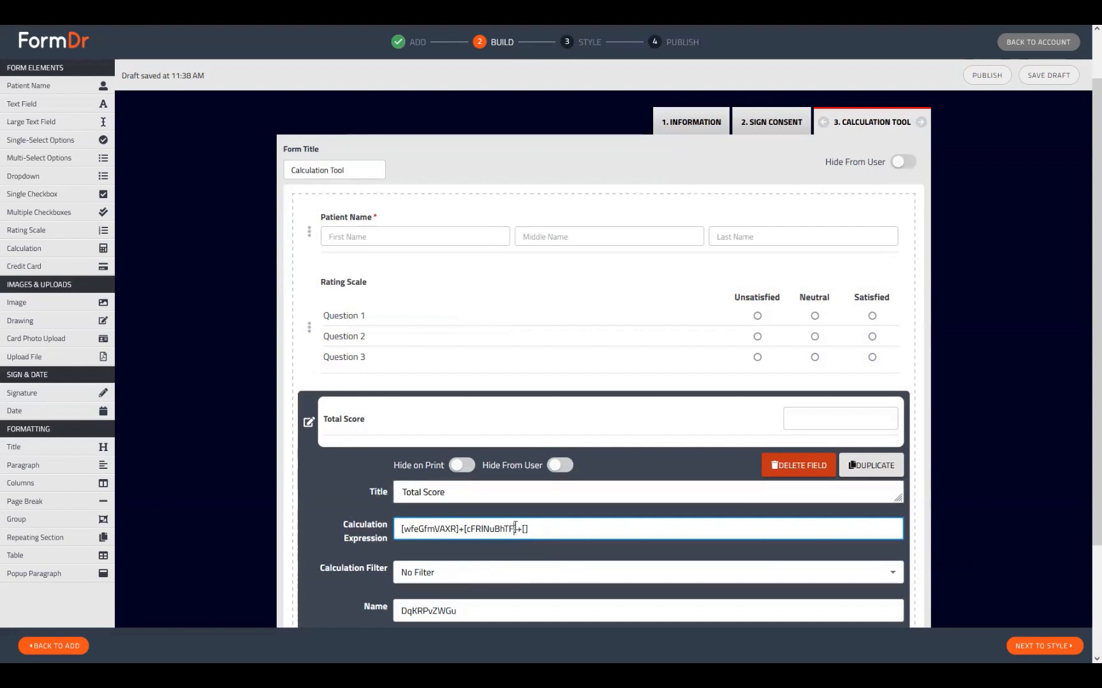
# Step: Change the question names of the Rating Scale's three questions to phq1, phq2 and phq3
pyautogui.click(308, 327)
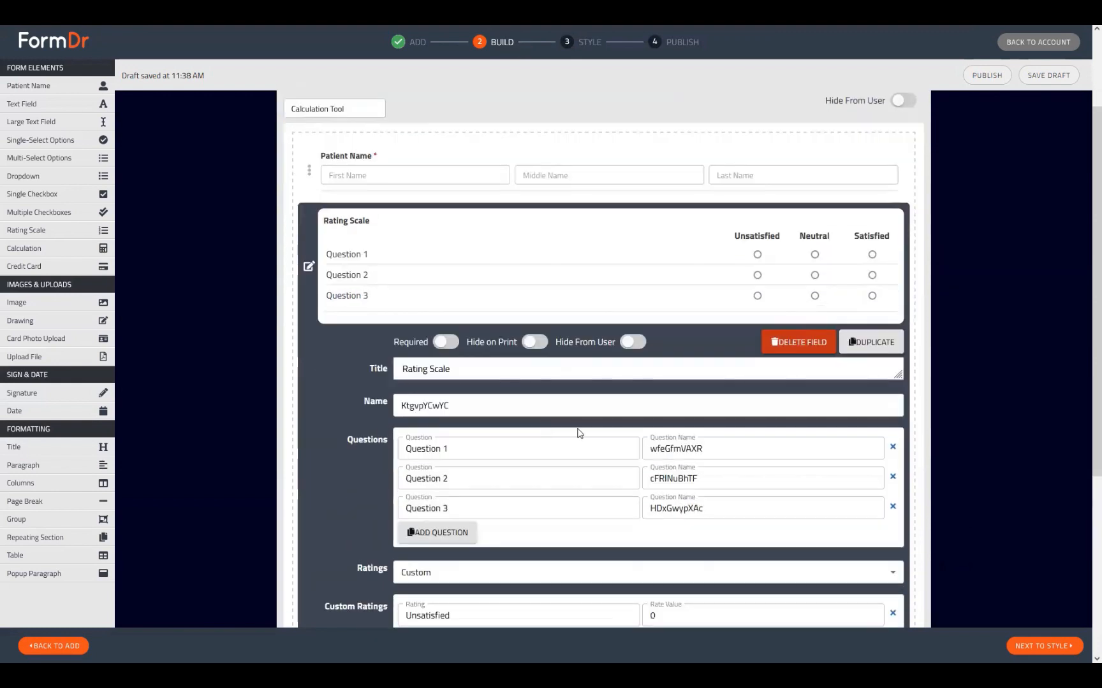
pyautogui.scroll(-3, 578, 430)
pyautogui.moveTo(702, 276); pyautogui.dragTo(691, 276)
pyautogui.moveTo(539, 275); pyautogui.dragTo(540, 281)
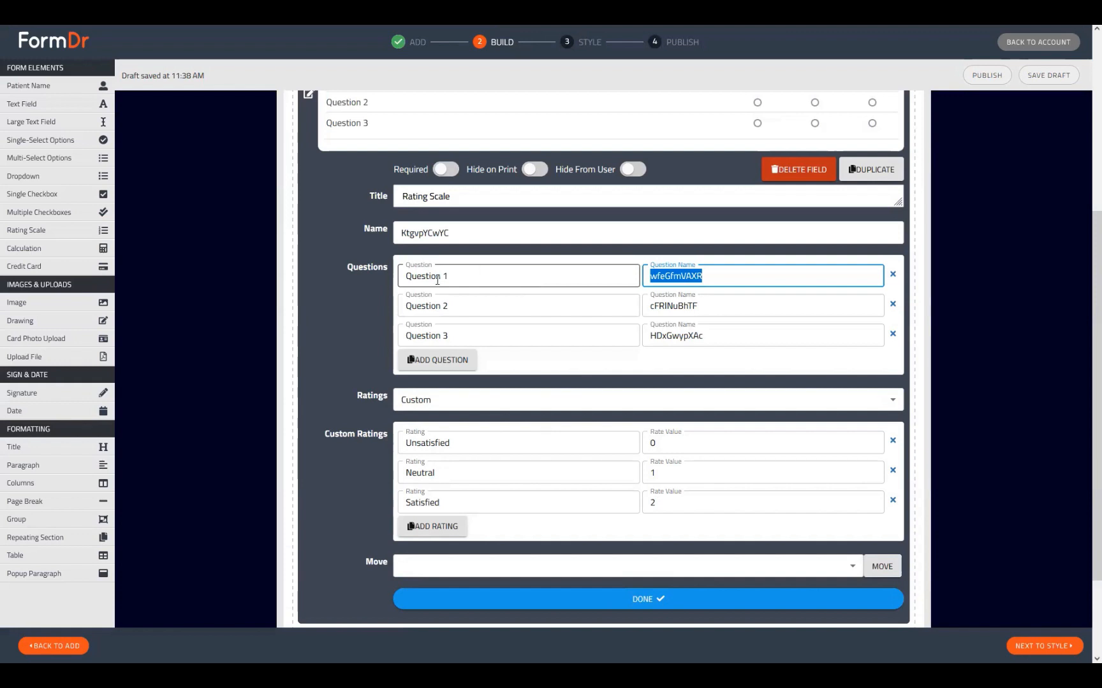
pyautogui.scroll(2, 503, 369)
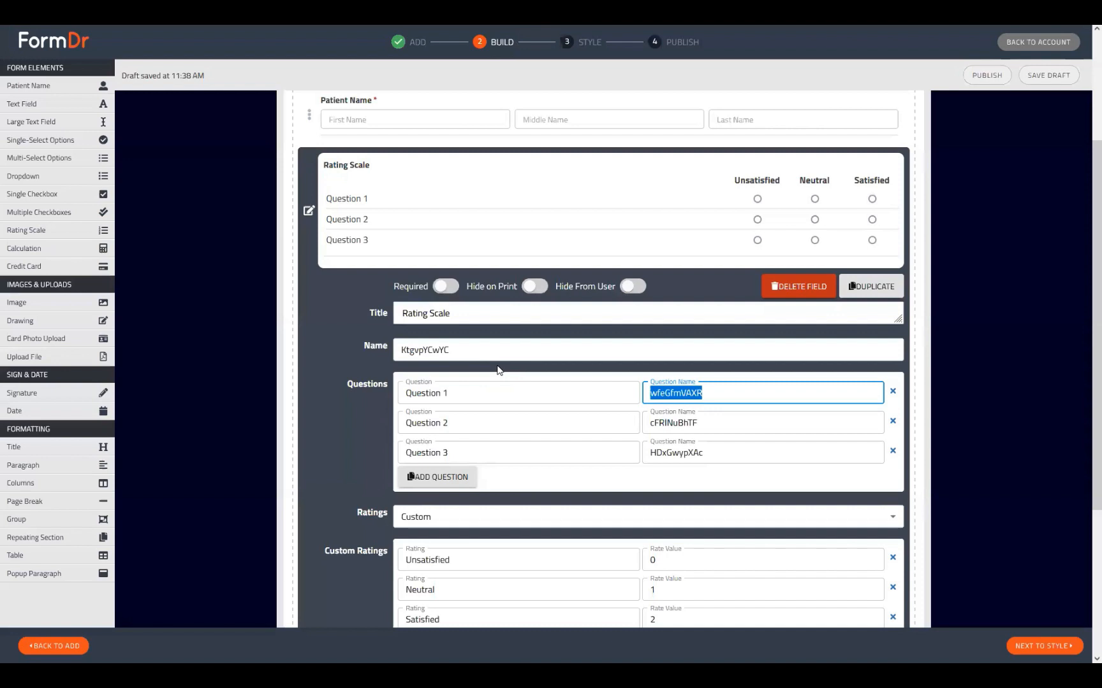
pyautogui.write('phq1')
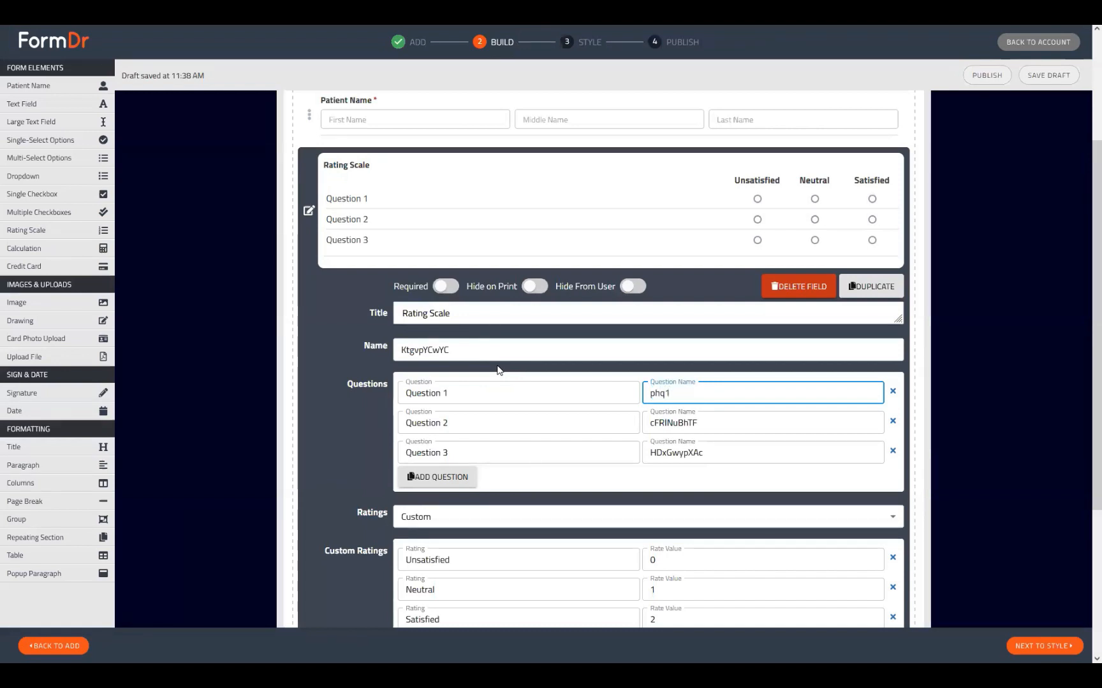
pyautogui.press('Tab')
pyautogui.press('Tab')
pyautogui.write('ph')
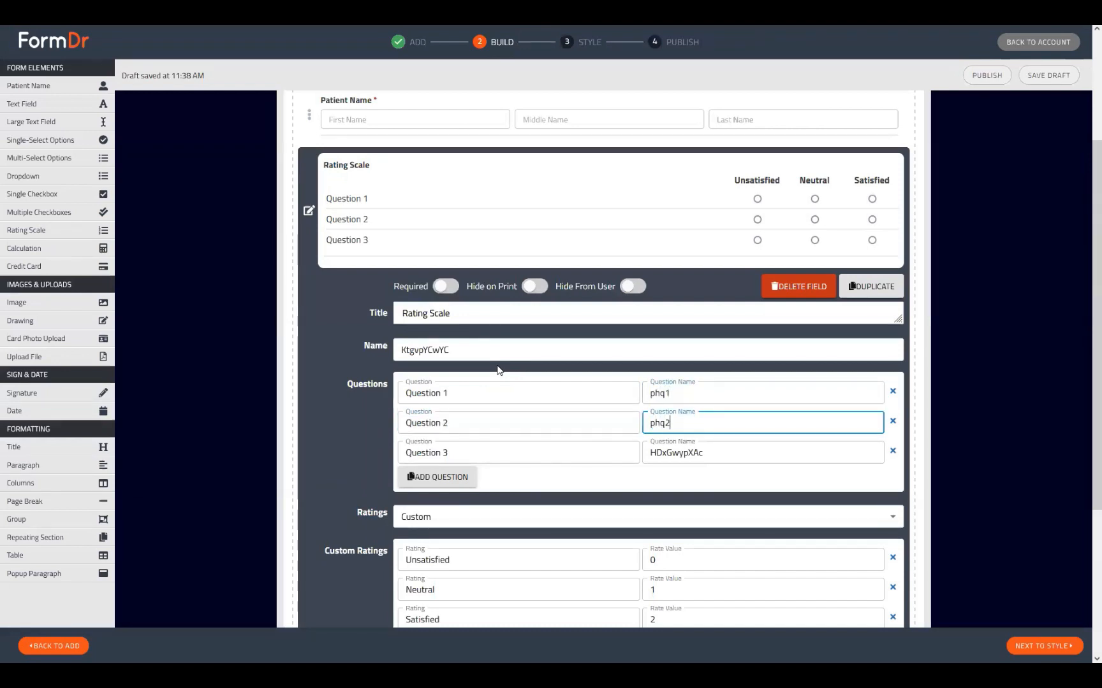
pyautogui.press('Tab')
pyautogui.press('Tab')
pyautogui.write('p')
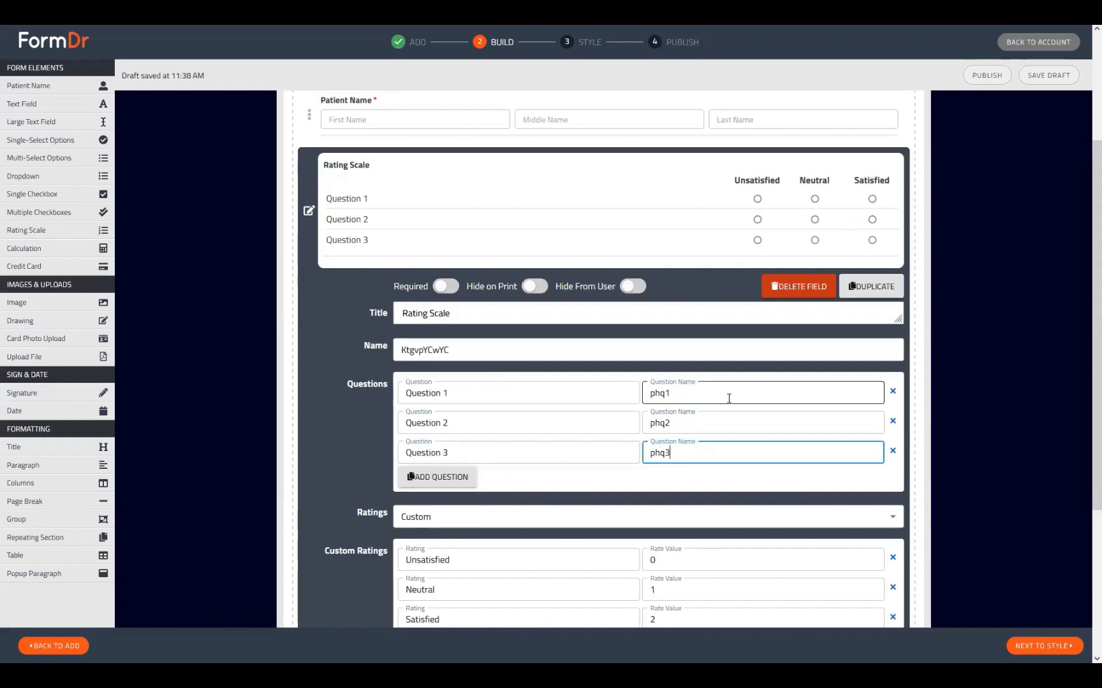
pyautogui.scroll(-3, 690, 475)
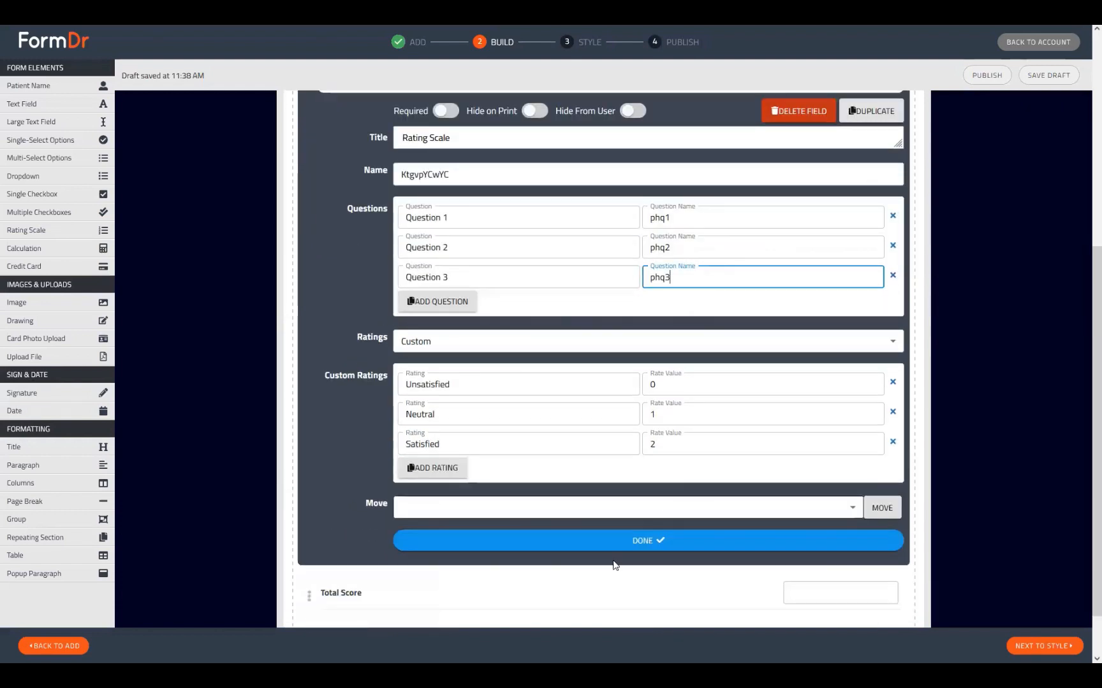
pyautogui.scroll(1, 612, 554)
pyautogui.scroll(-2, 542, 523)
pyautogui.scroll(1, 588, 470)
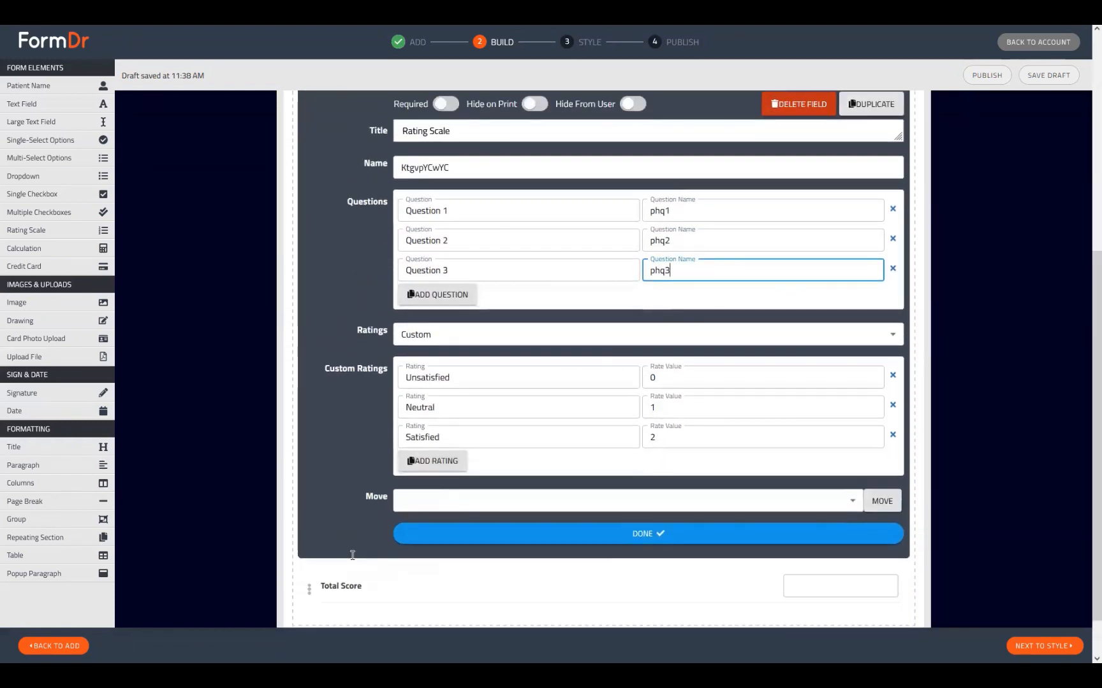
pyautogui.scroll(-1, 478, 513)
pyautogui.scroll(2, 478, 513)
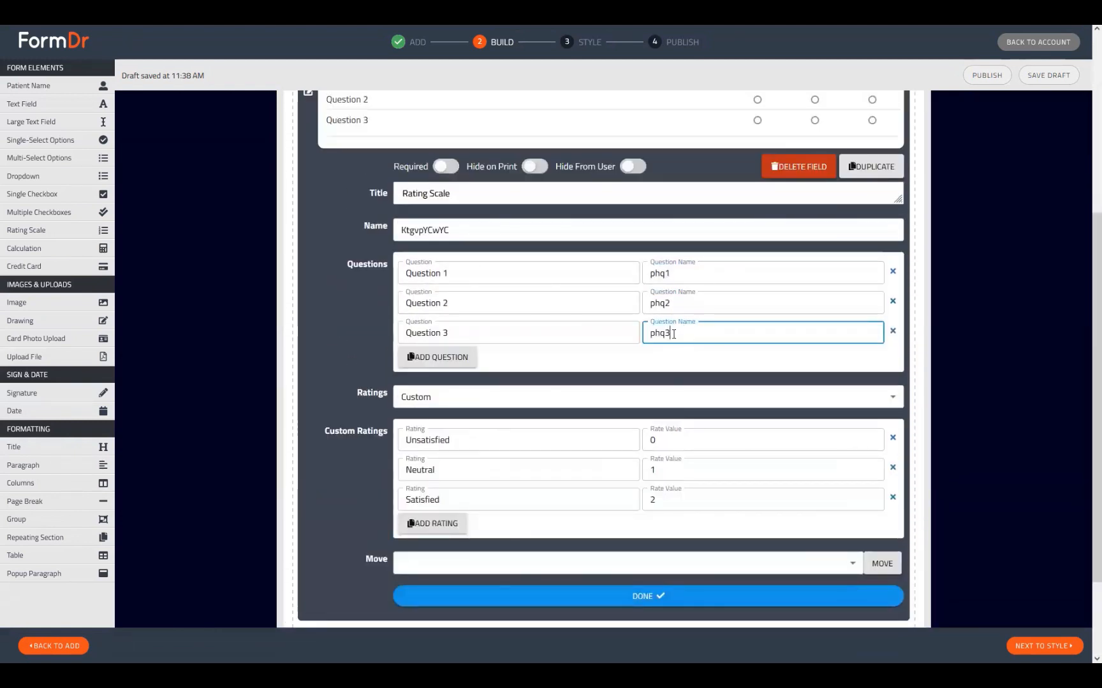
# Step: Set the question names of the Rating Scale's Question 1, Question 2 and Question 3 to q1, q2 and q3
pyautogui.hotkey('ctrl', 'a')
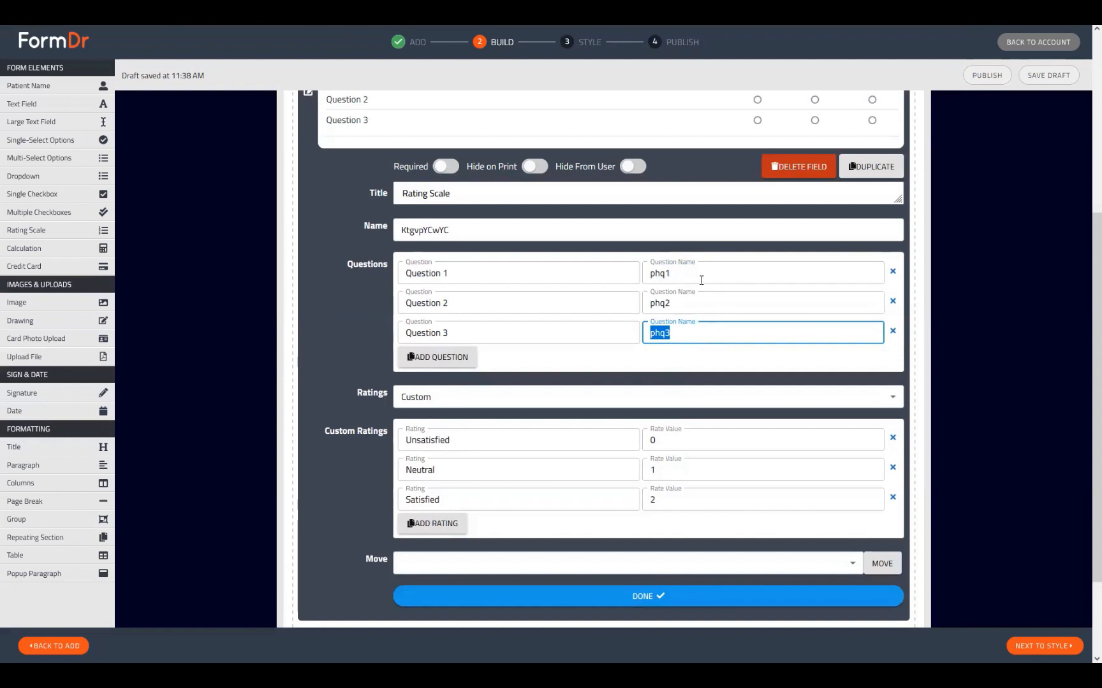
pyautogui.click(688, 278)
pyautogui.hotkey('ctrl', 'a')
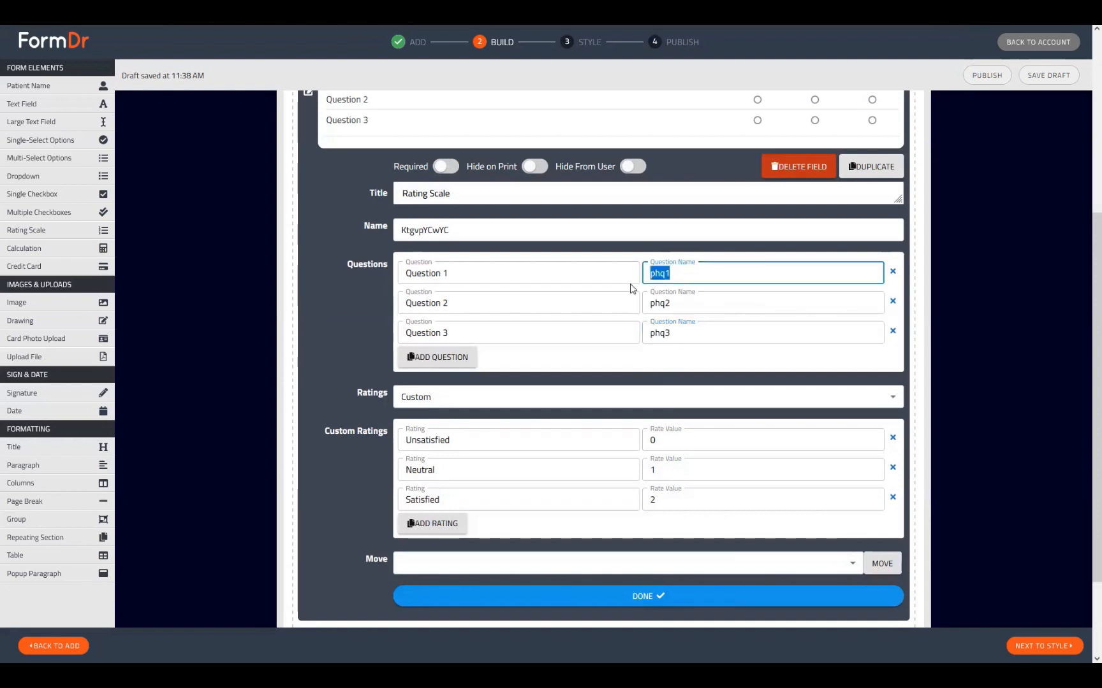
pyautogui.write('q1')
pyautogui.click(687, 295)
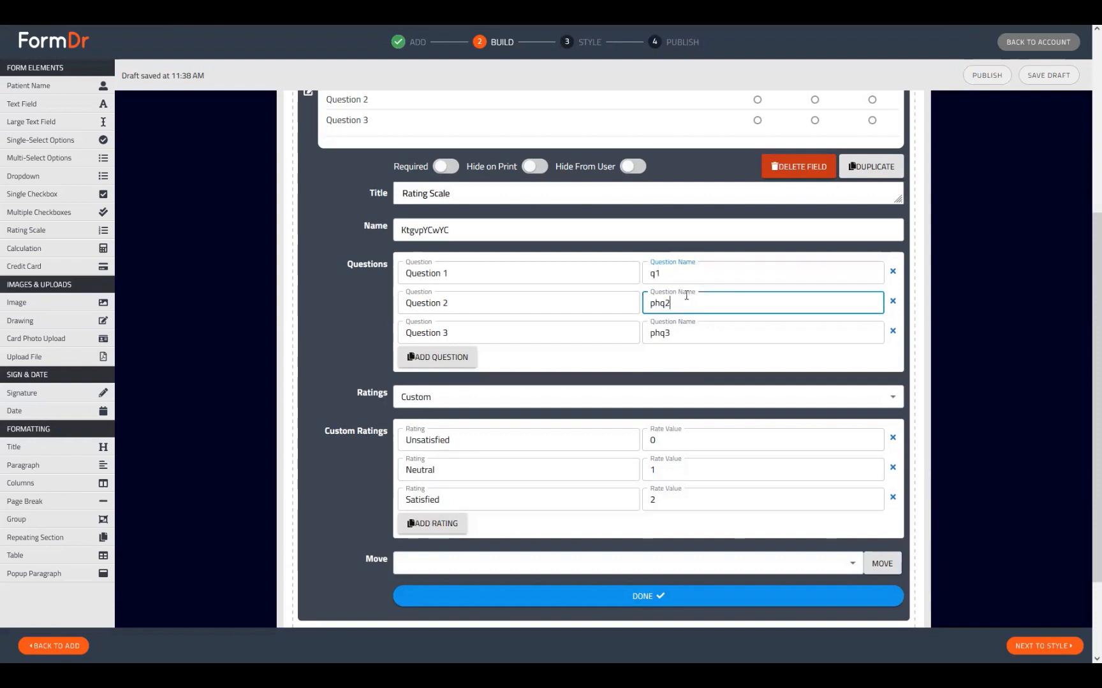
pyautogui.moveTo(672, 302); pyautogui.dragTo(651, 333)
pyautogui.write('q1')
pyautogui.click(674, 333)
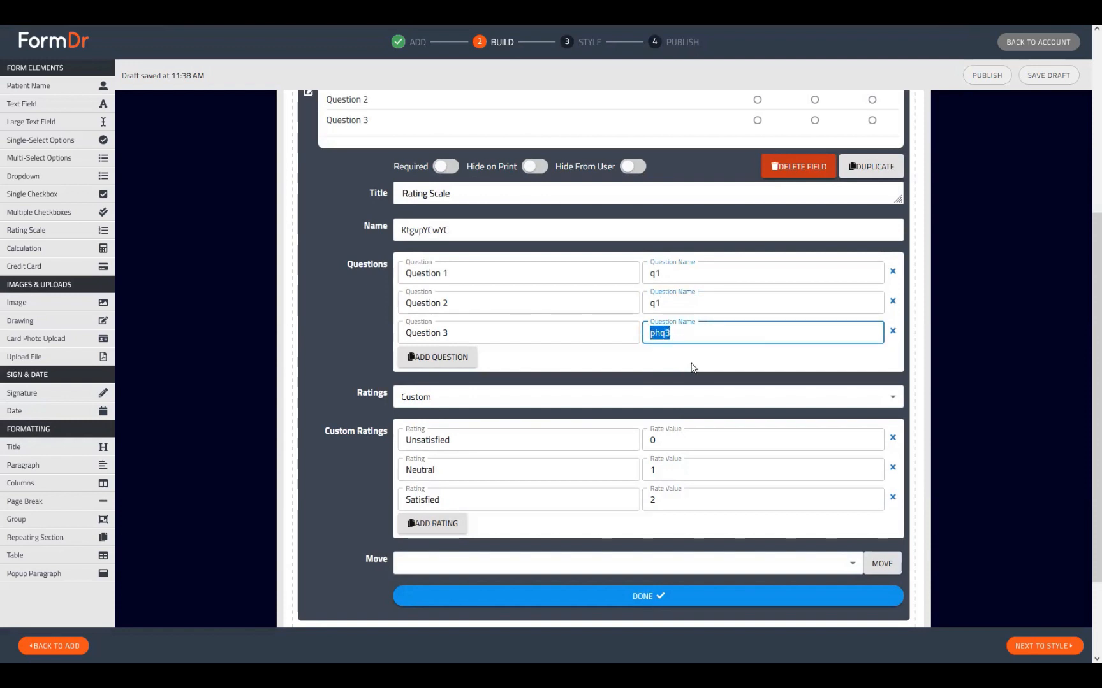
pyautogui.write('q3')
pyautogui.click(687, 304)
pyautogui.press('BackSpace')
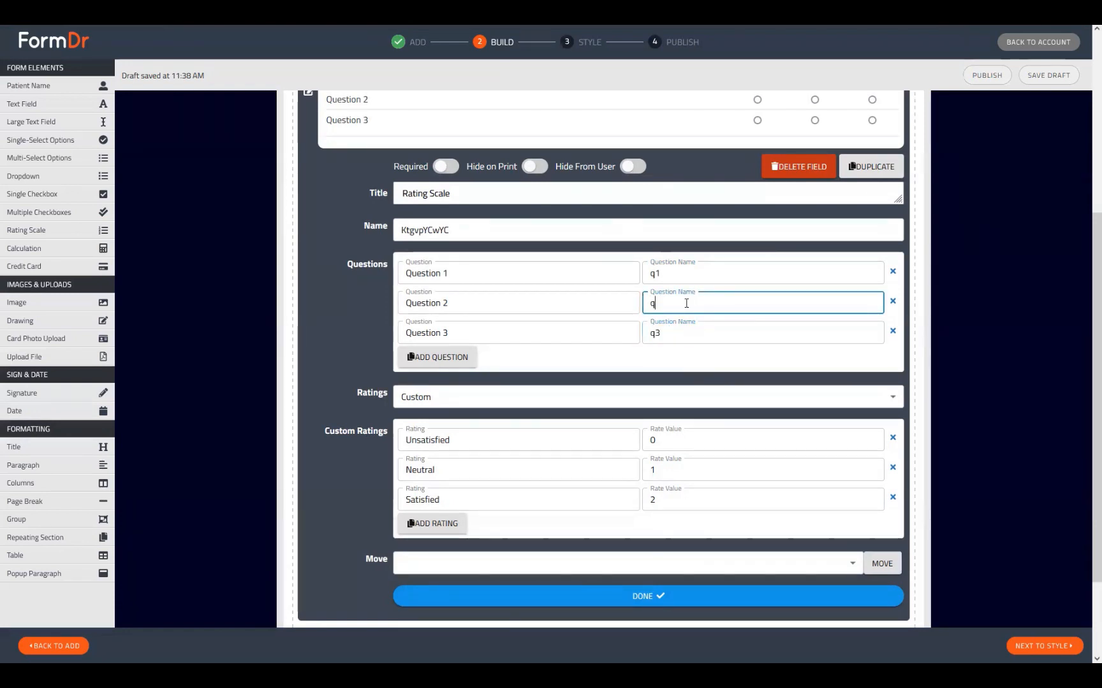
pyautogui.write('2')
pyautogui.click(675, 327)
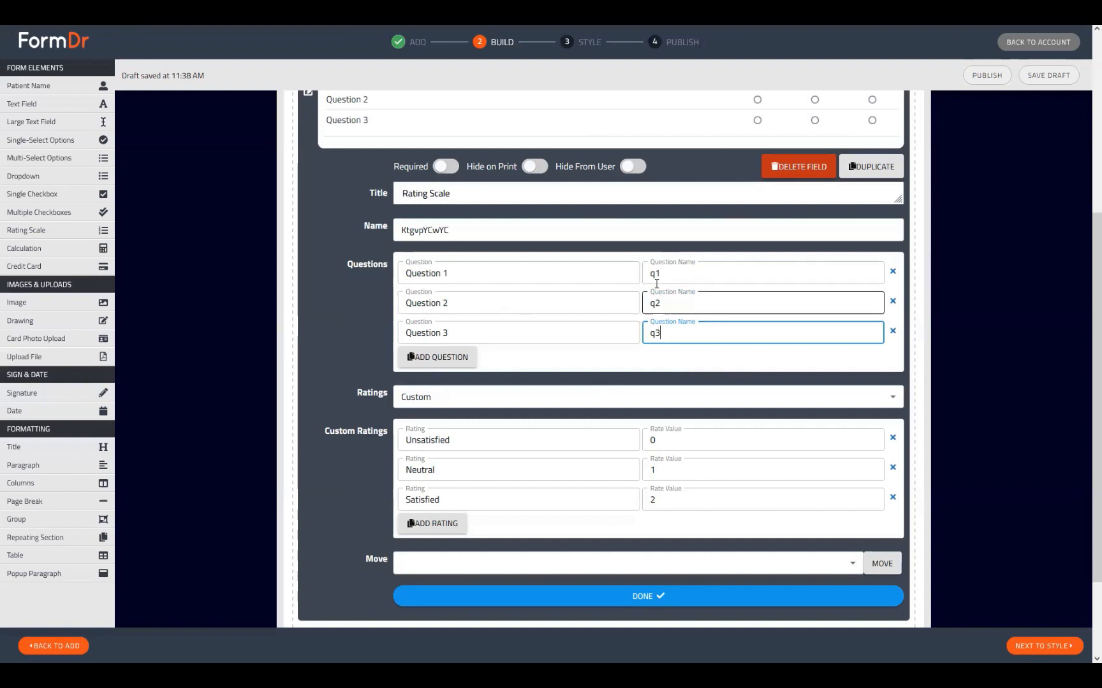
pyautogui.click(653, 279)
pyautogui.moveTo(652, 278); pyautogui.dragTo(649, 303)
pyautogui.moveTo(666, 331); pyautogui.dragTo(622, 327)
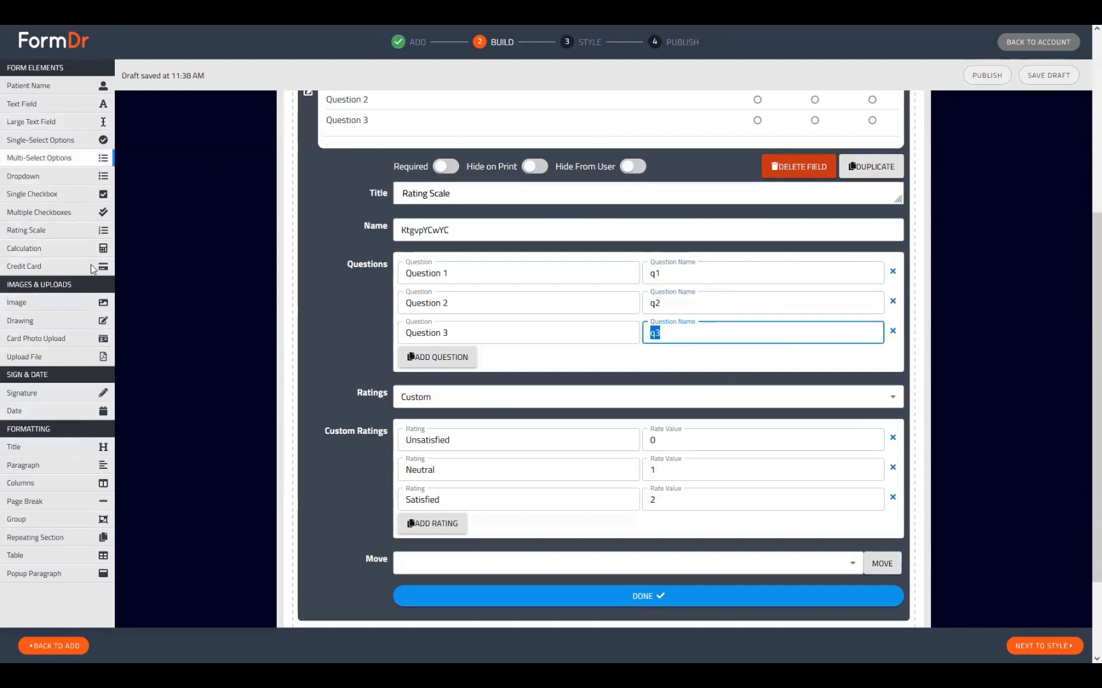
# Step: Copy Question 1's question name q1 from the Rating Scale and close the field's settings
pyautogui.scroll(3, 438, 423)
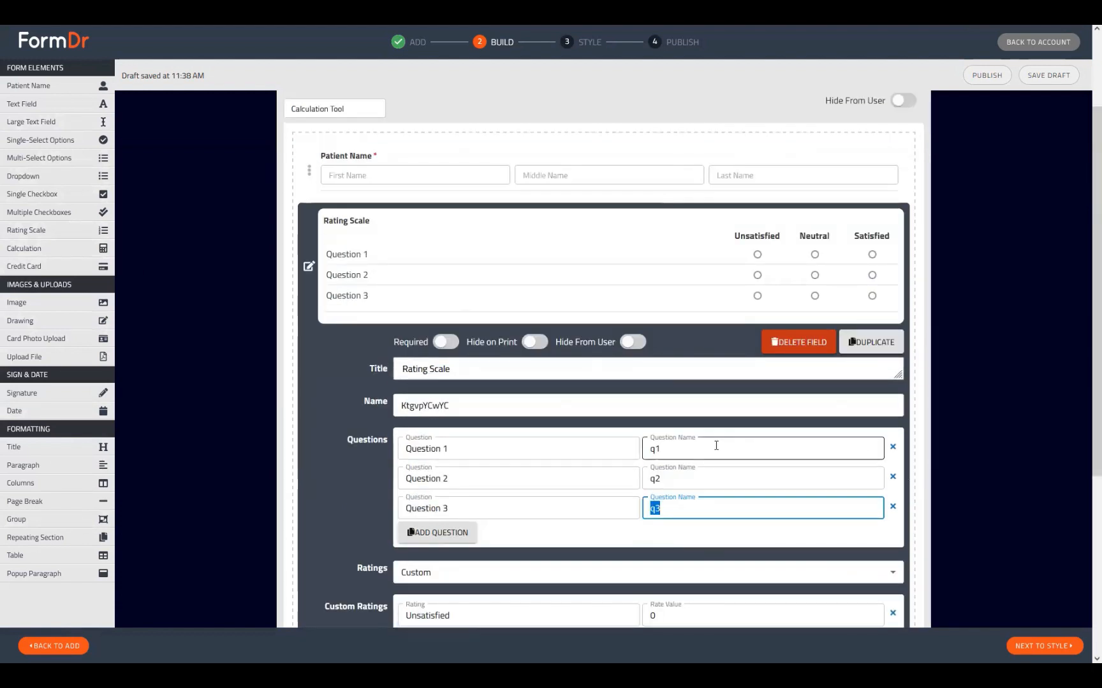
pyautogui.moveTo(666, 449); pyautogui.dragTo(610, 448)
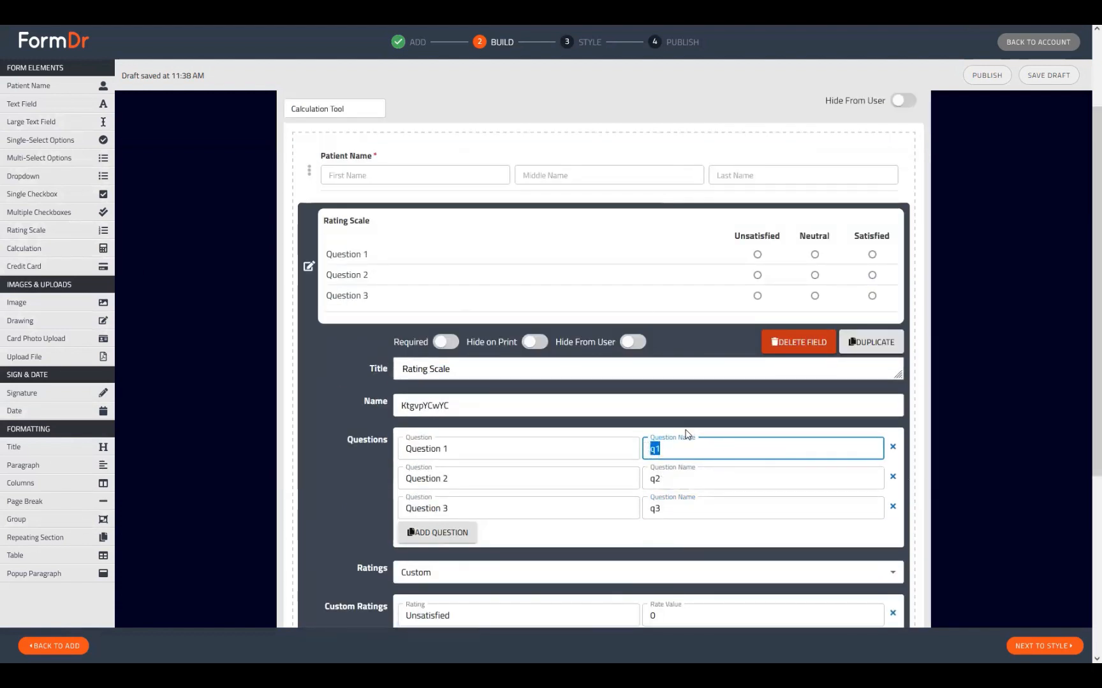
pyautogui.click(695, 450)
pyautogui.scroll(-3, 647, 496)
pyautogui.hotkey('ctrl', 'a')
pyautogui.hotkey('ctrl', 'c')
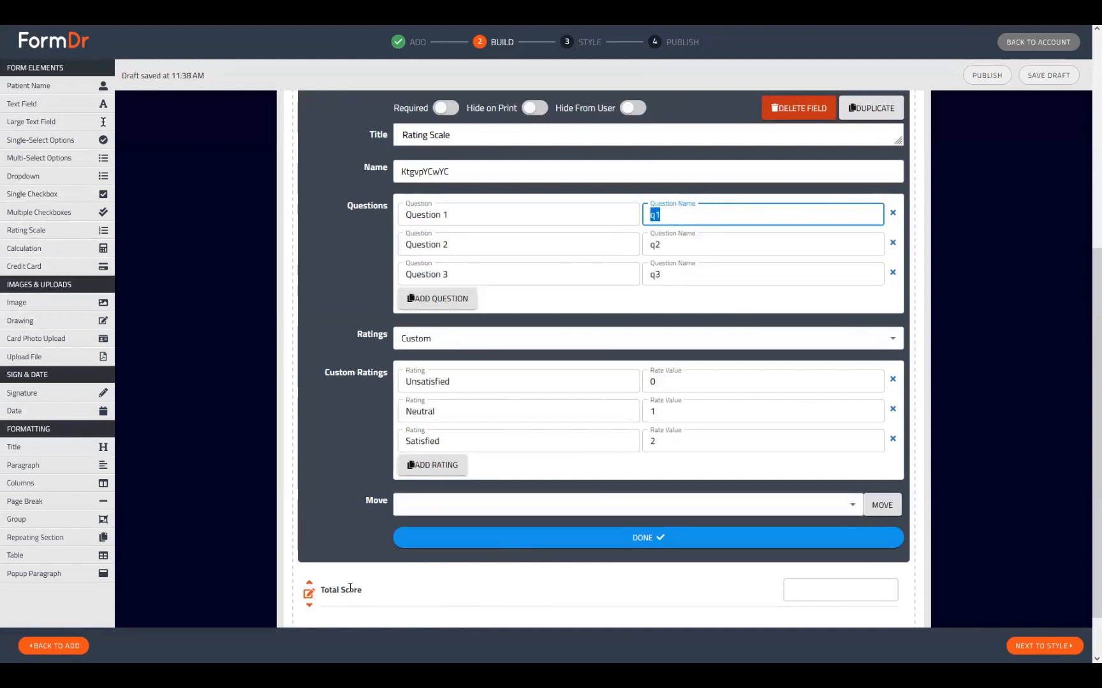
pyautogui.click(408, 539)
# Step: Set the Total Score field's calculation expression to [q1]+[q2]+[q3] and finish editing the field
pyautogui.click(309, 482)
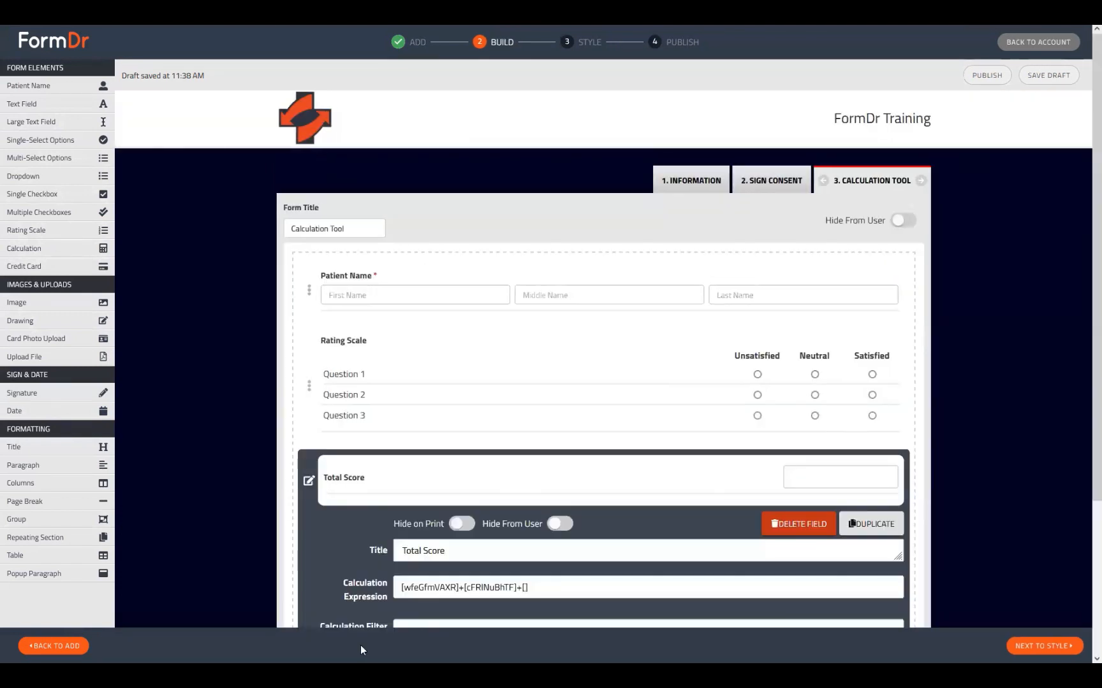
pyautogui.scroll(-3, 360, 646)
pyautogui.doubleClick(453, 412)
pyautogui.hotkey('ctrl', 'v')
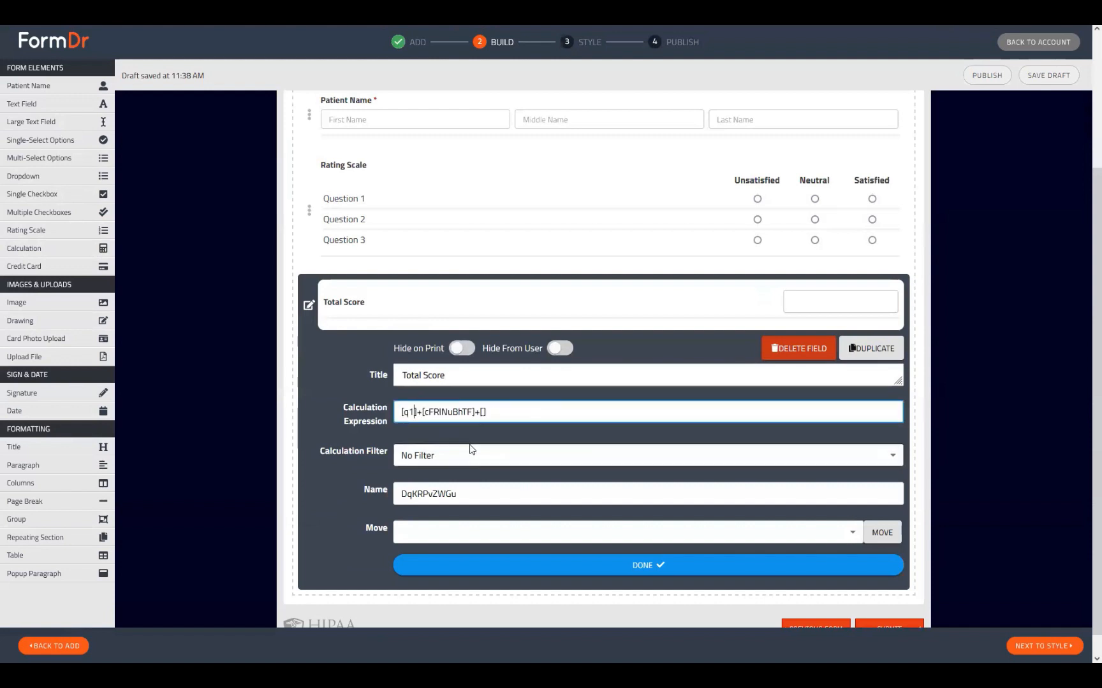
pyautogui.doubleClick(448, 411)
pyautogui.write('q2')
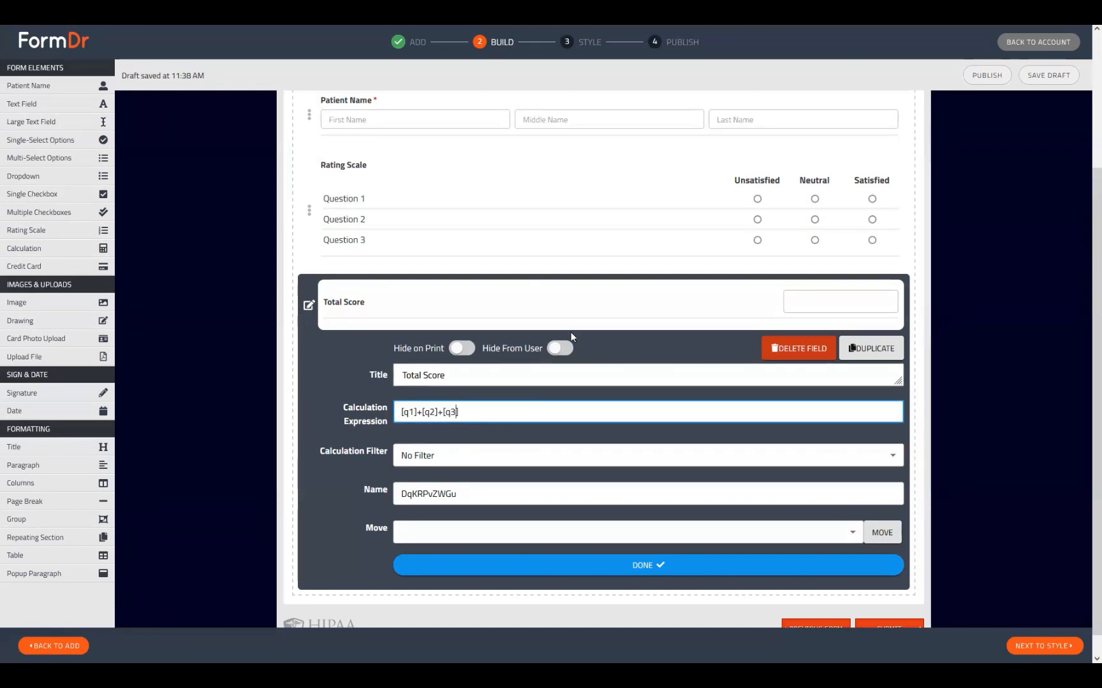
pyautogui.click(548, 561)
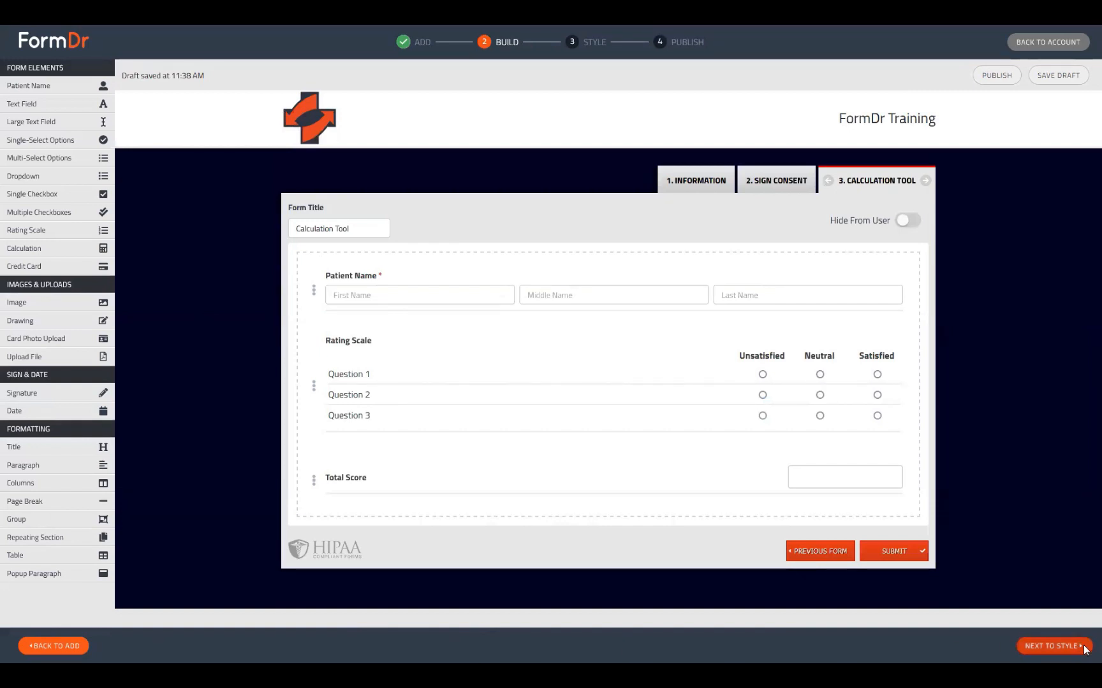
# Step: Review the Rating Scale's three question names and the rate values of its custom ratings
pyautogui.click(314, 388)
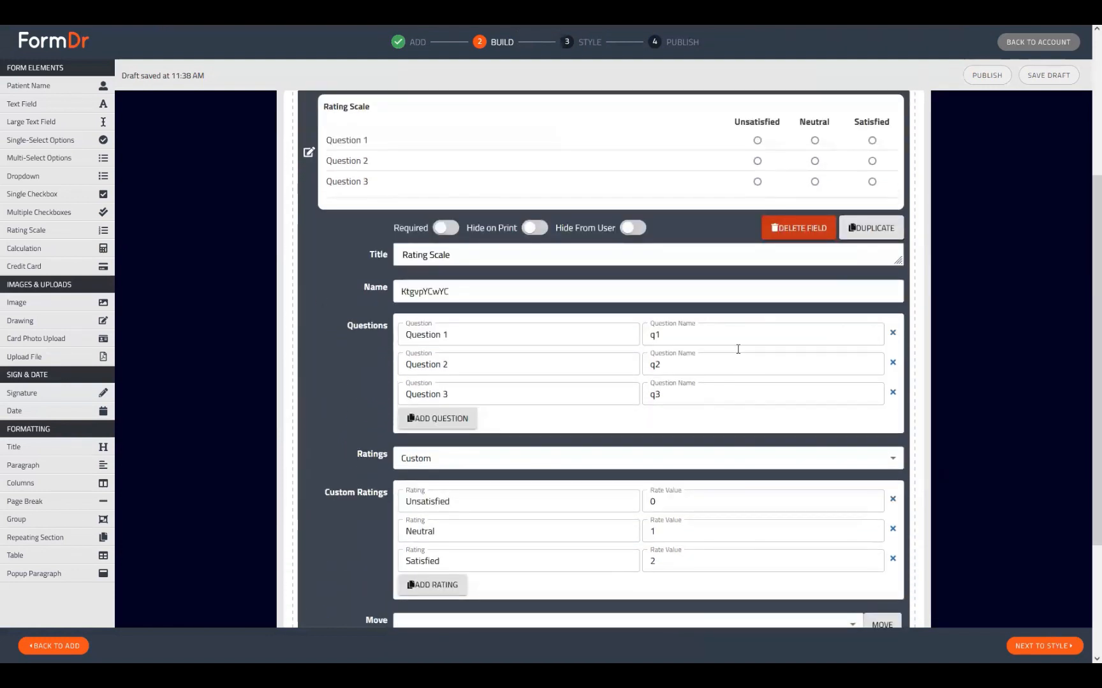
pyautogui.click(649, 333)
pyautogui.doubleClick(651, 334)
pyautogui.click(648, 363)
pyautogui.doubleClick(652, 365)
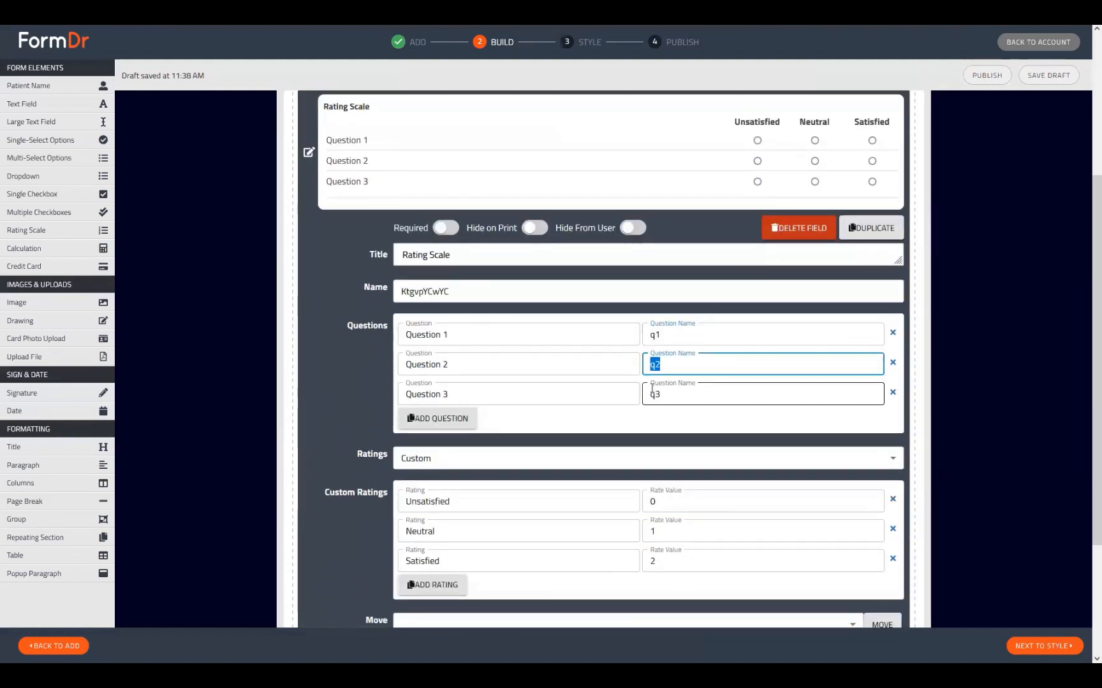
pyautogui.doubleClick(651, 394)
pyautogui.doubleClick(653, 501)
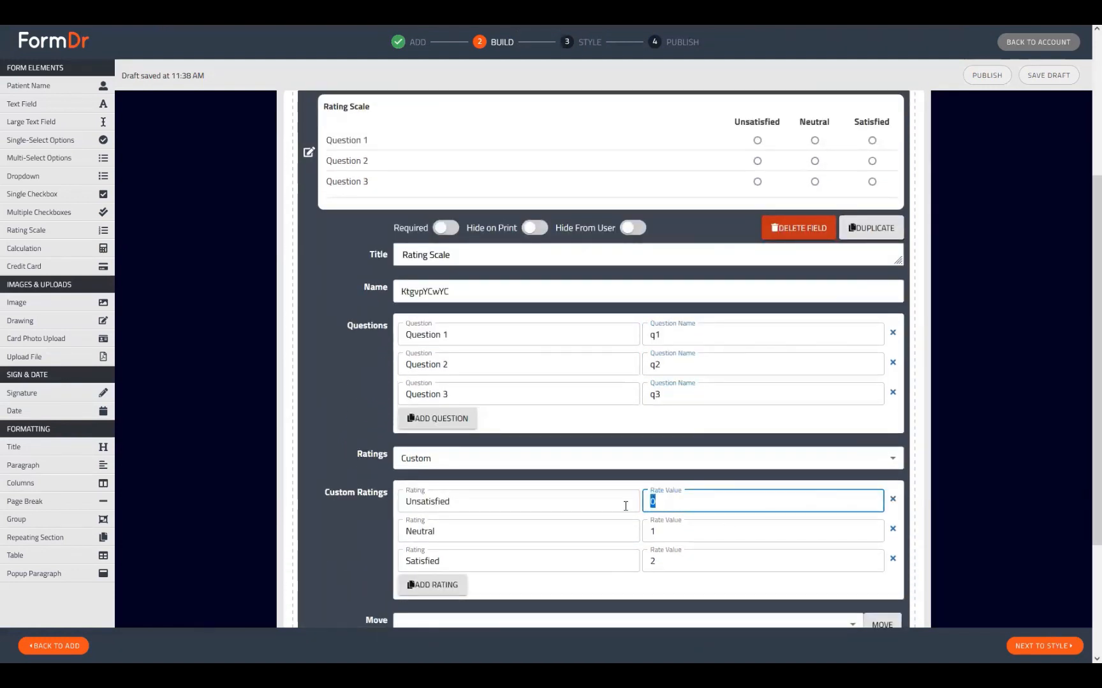
pyautogui.doubleClick(651, 531)
pyautogui.doubleClick(651, 561)
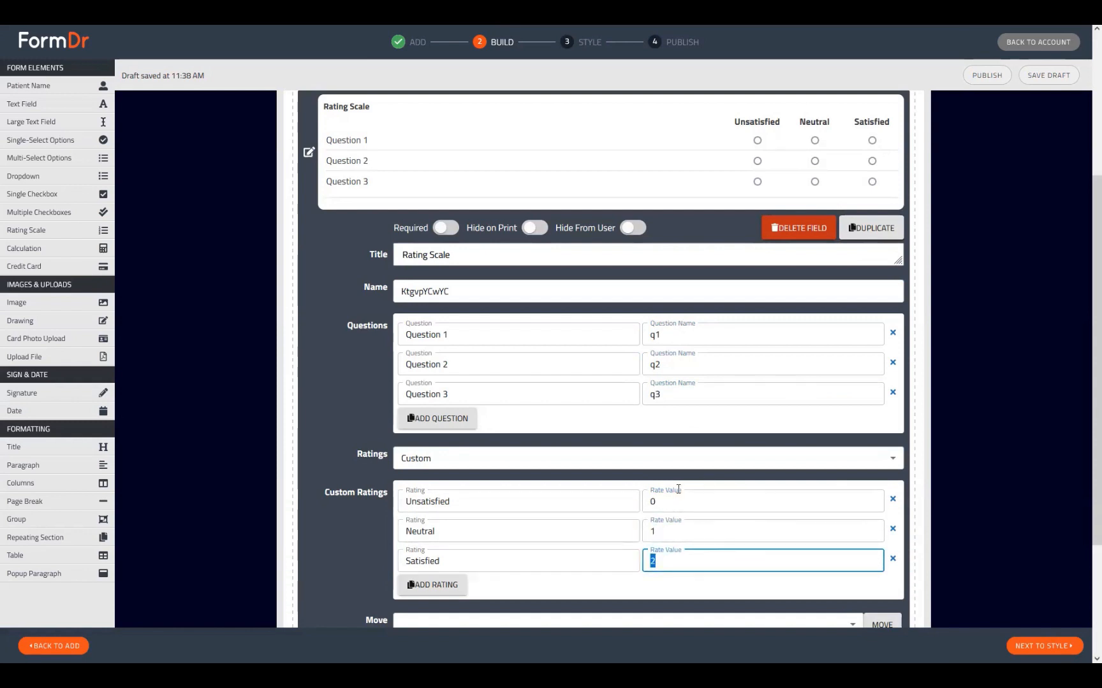
# Step: Check the calculation expression in the Total Score field's settings, then close them
pyautogui.scroll(-3, 516, 467)
pyautogui.click(310, 542)
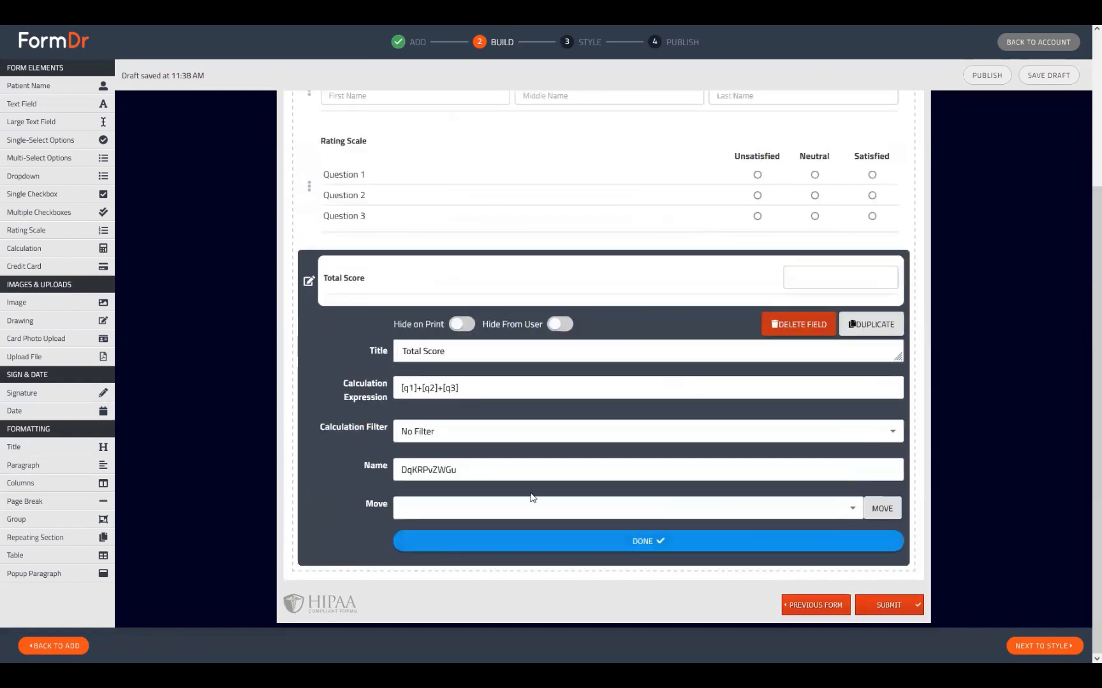
pyautogui.click(403, 389)
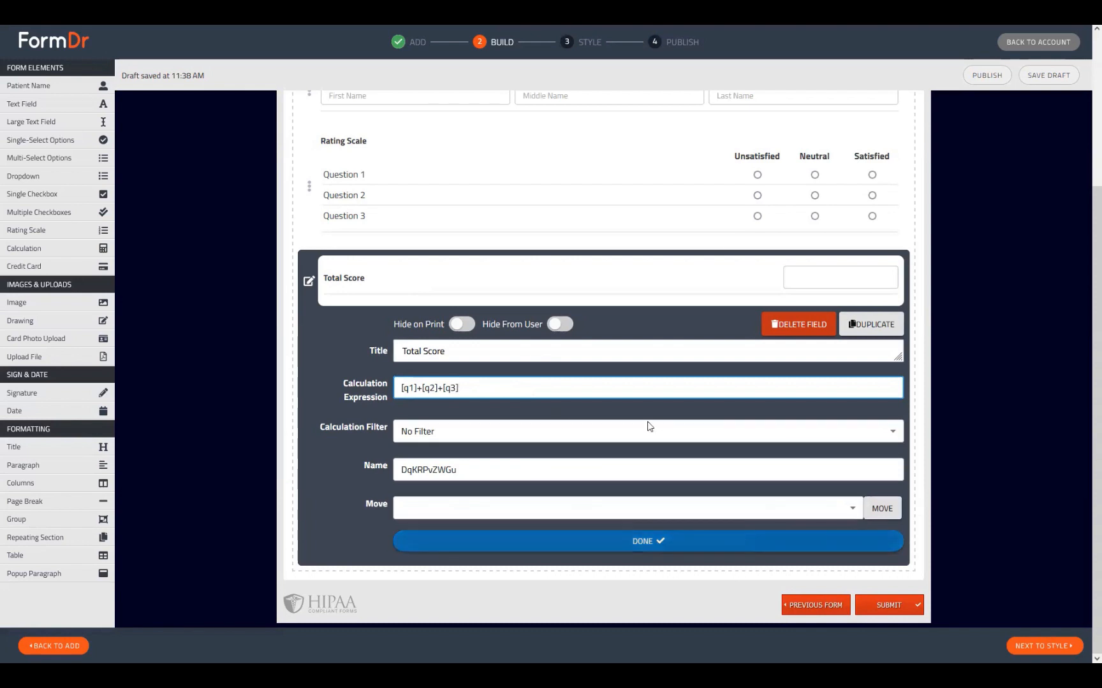
pyautogui.click(647, 548)
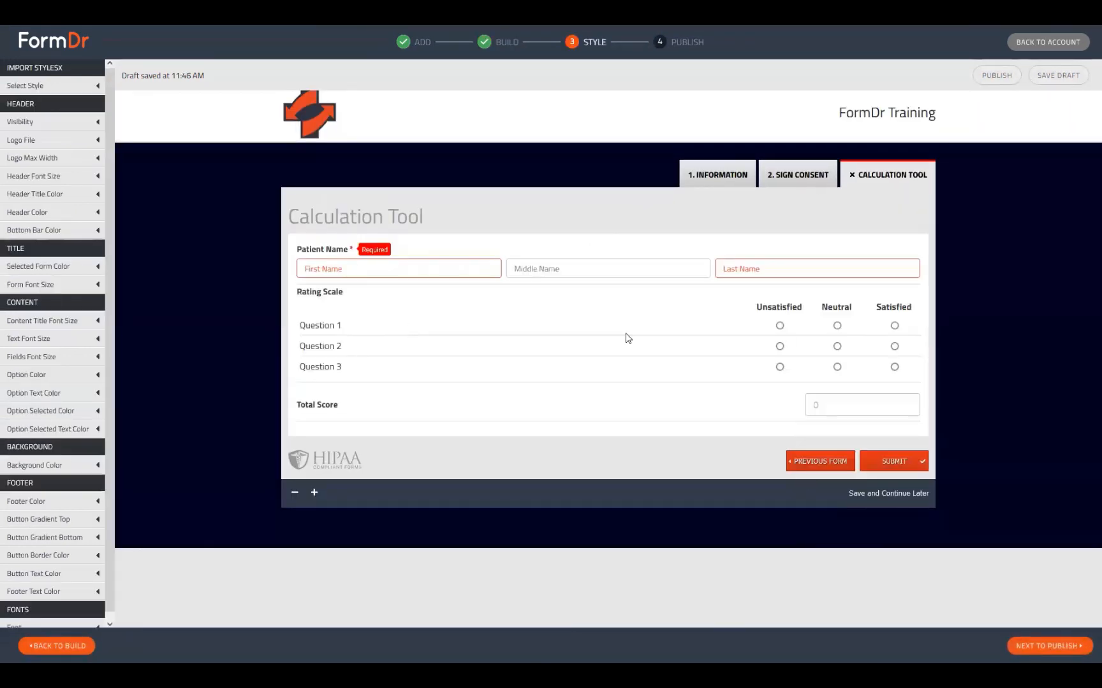
# Step: Test the form in the style preview: rate Question 1 Neutral and Questions 2 and 3 Satisfied, then switch Question 3 to Unsatisfied
pyautogui.click(839, 326)
pyautogui.click(894, 346)
pyautogui.click(894, 367)
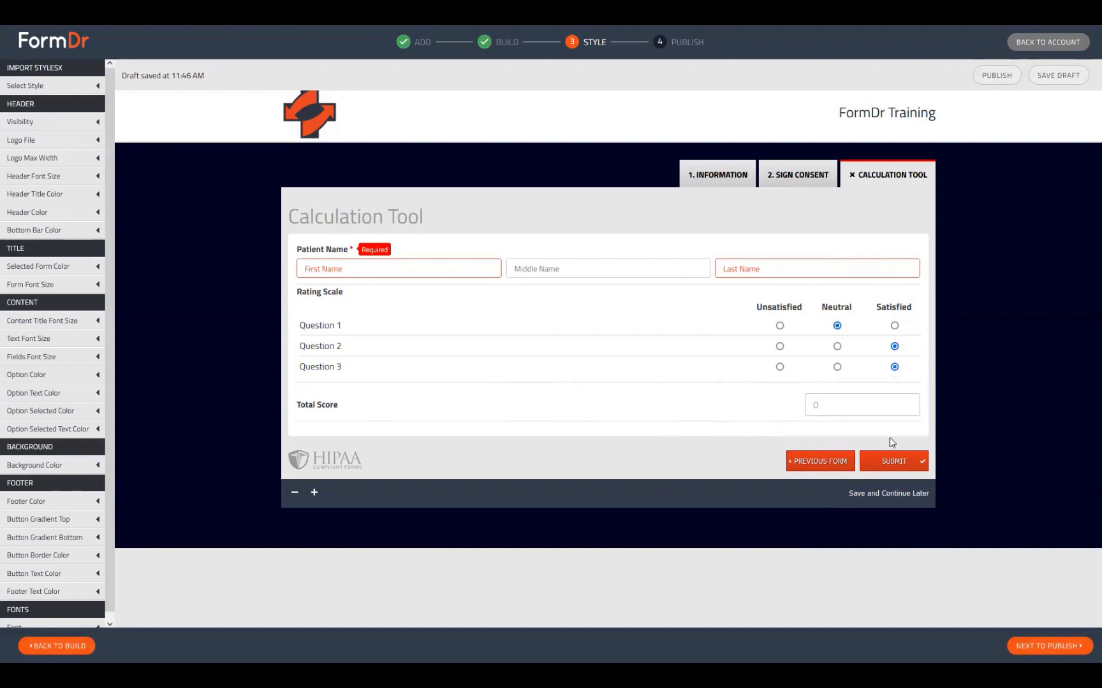
pyautogui.click(780, 367)
# Step: Publish the FormDr Training packet, return to the account, and open the packet's live form from the packets list
pyautogui.click(1032, 645)
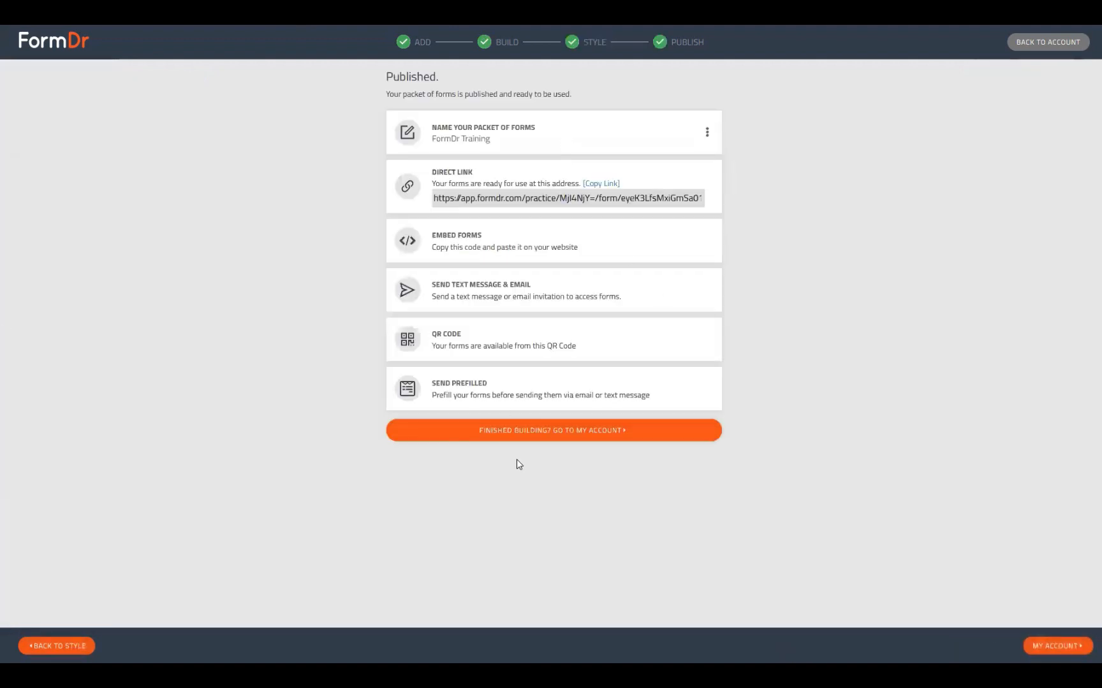
pyautogui.click(548, 433)
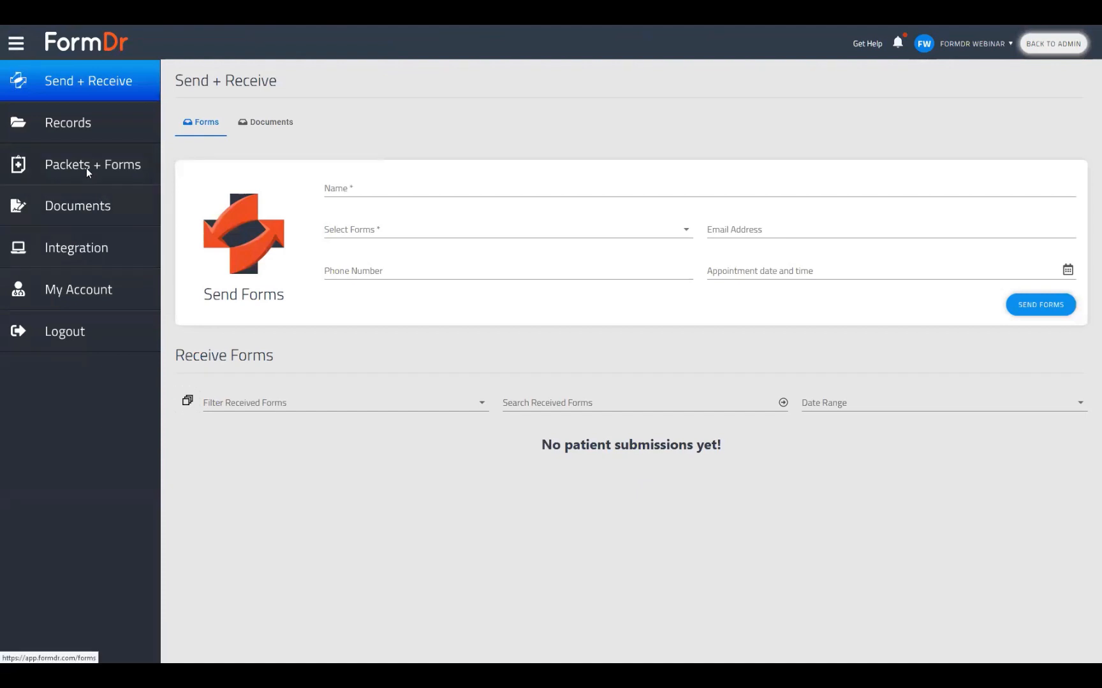
pyautogui.click(86, 168)
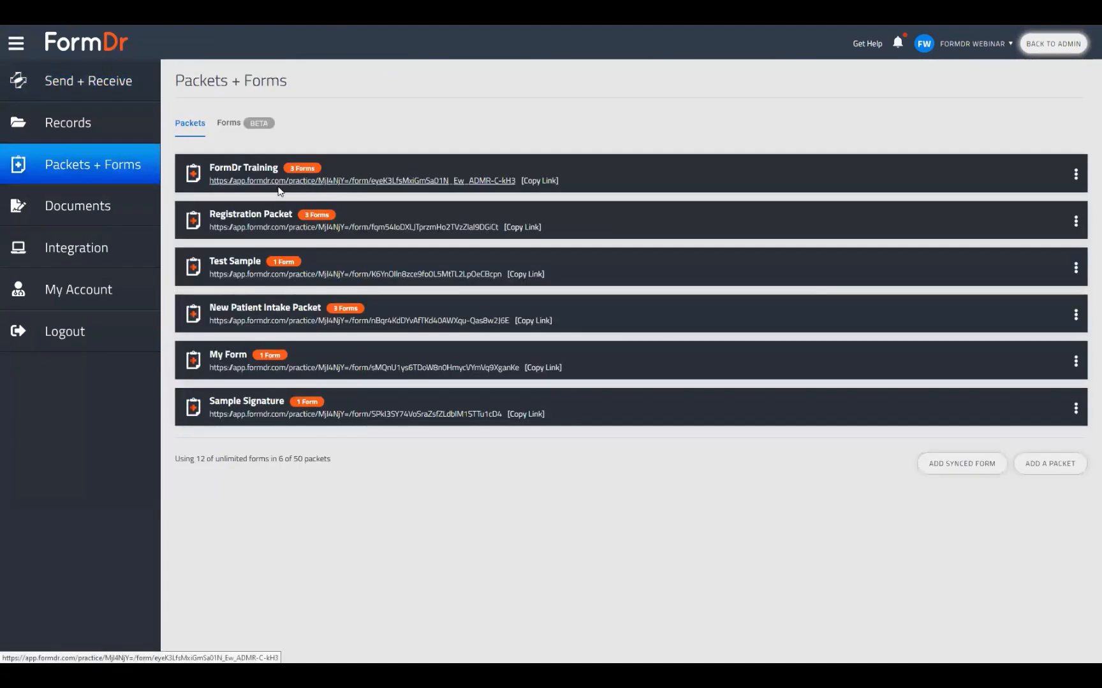
pyautogui.click(258, 179)
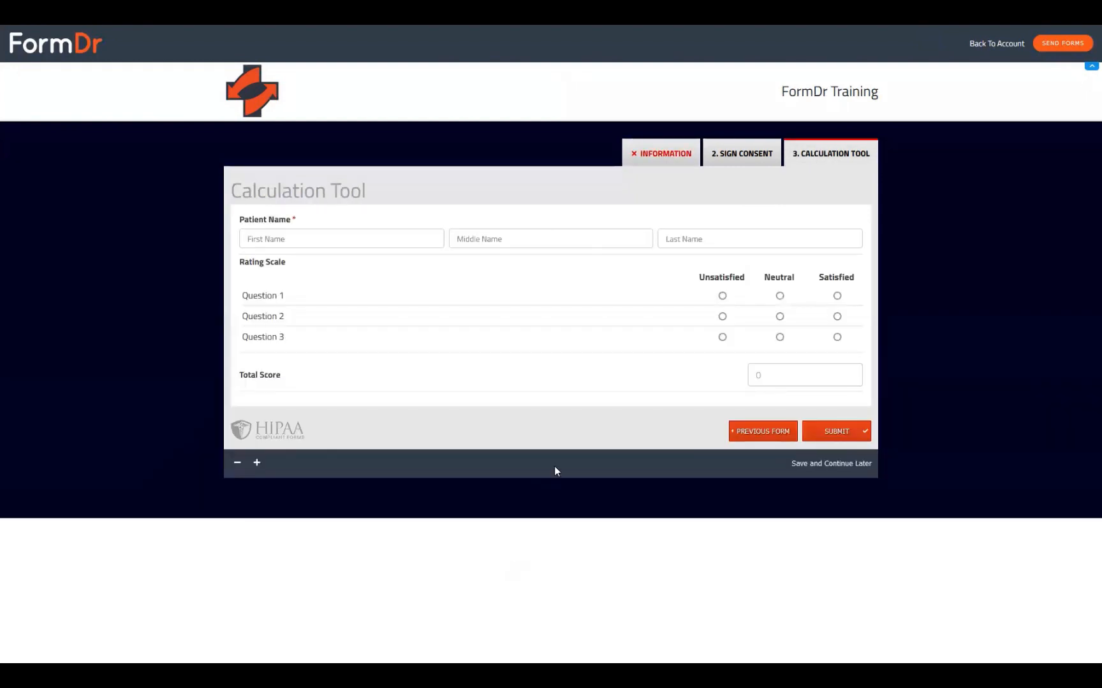
# Step: Test the live Calculation Tool form: rate Question 1 Neutral and Questions 2 and 3 Satisfied, then switch Question 3 to Unsatisfied
pyautogui.click(779, 296)
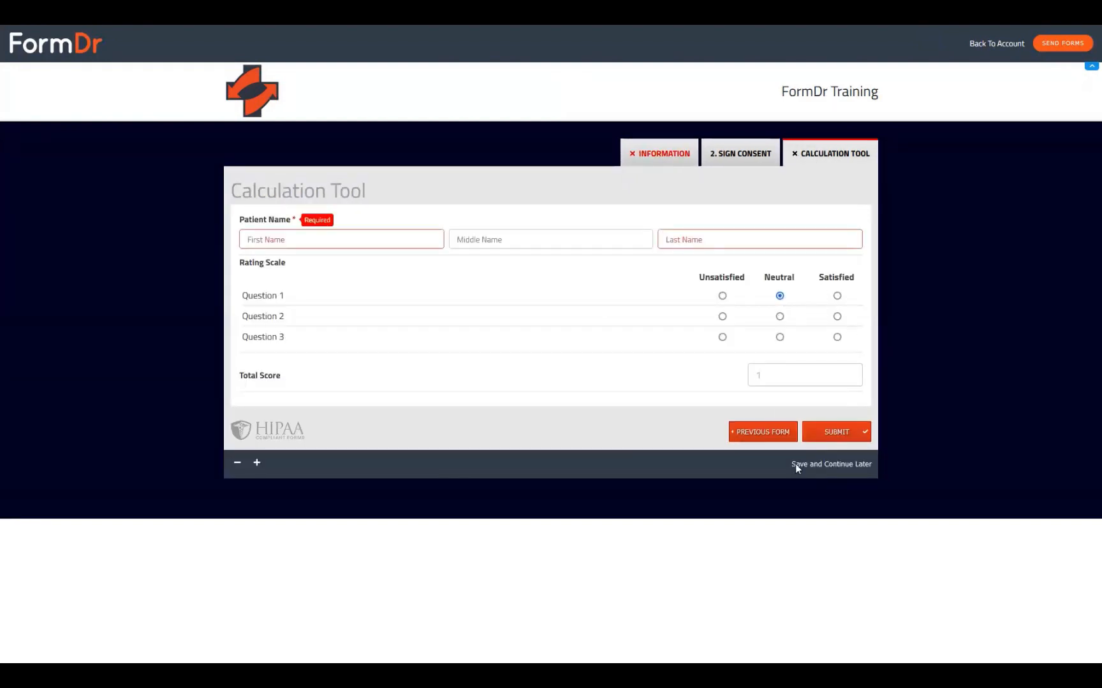
pyautogui.click(837, 317)
pyautogui.click(837, 337)
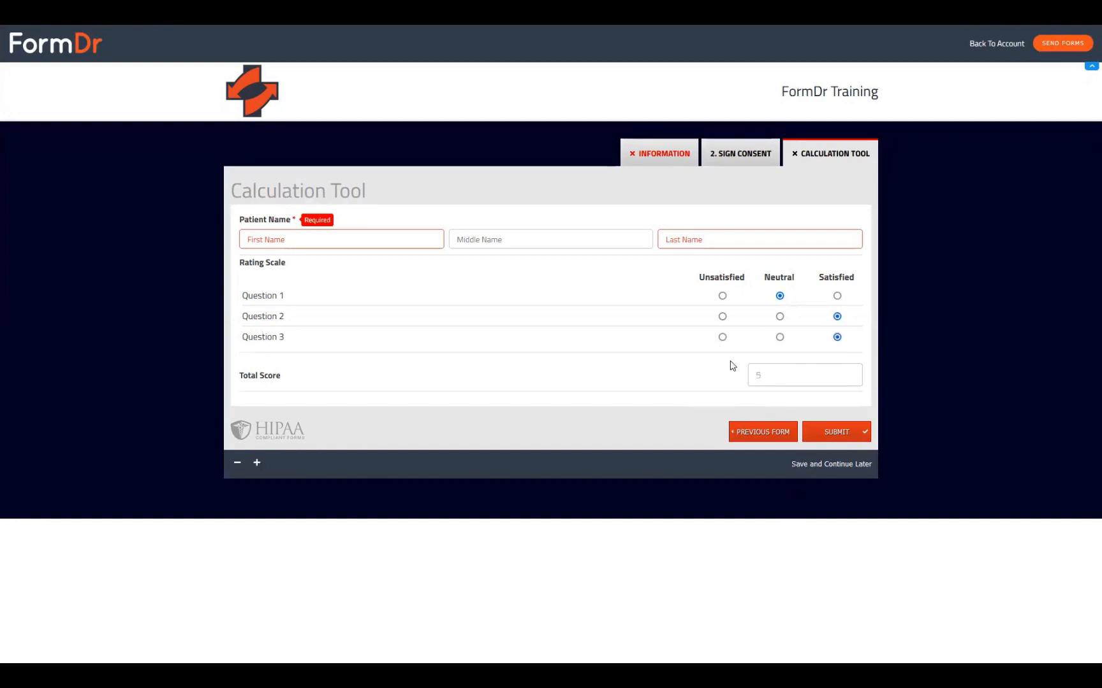
pyautogui.click(722, 337)
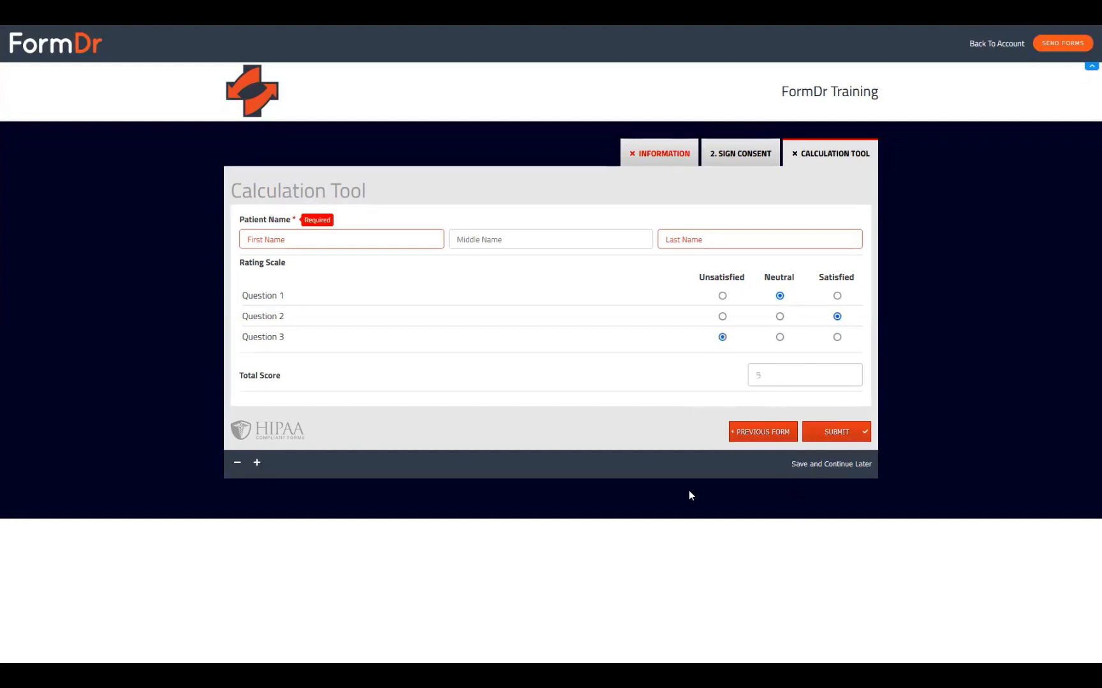
# Step: Try further rating combinations on the live form, ending with Questions 1 and 2 at Neutral and Question 3 at Satisfied
pyautogui.click(779, 317)
pyautogui.click(722, 296)
pyautogui.click(722, 317)
pyautogui.click(837, 295)
pyautogui.click(837, 317)
pyautogui.click(837, 338)
pyautogui.click(780, 317)
pyautogui.click(780, 296)
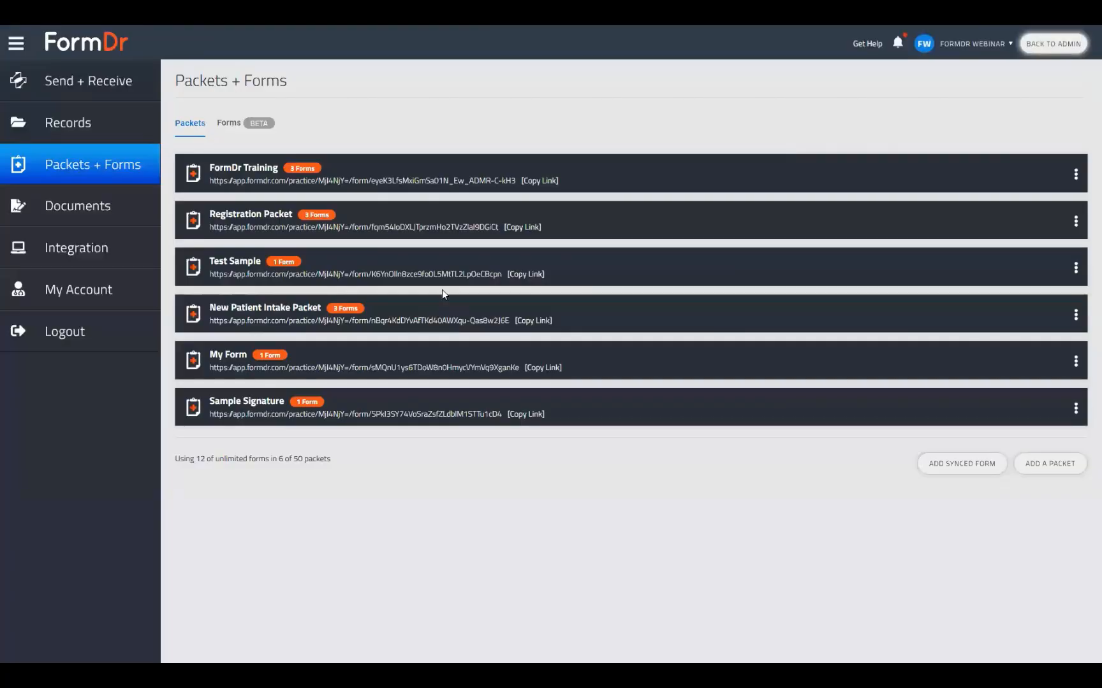
# Step: Reopen the FormDr Training packet for editing and go to its Calculation Tool form in the build stage
pyautogui.click(1075, 175)
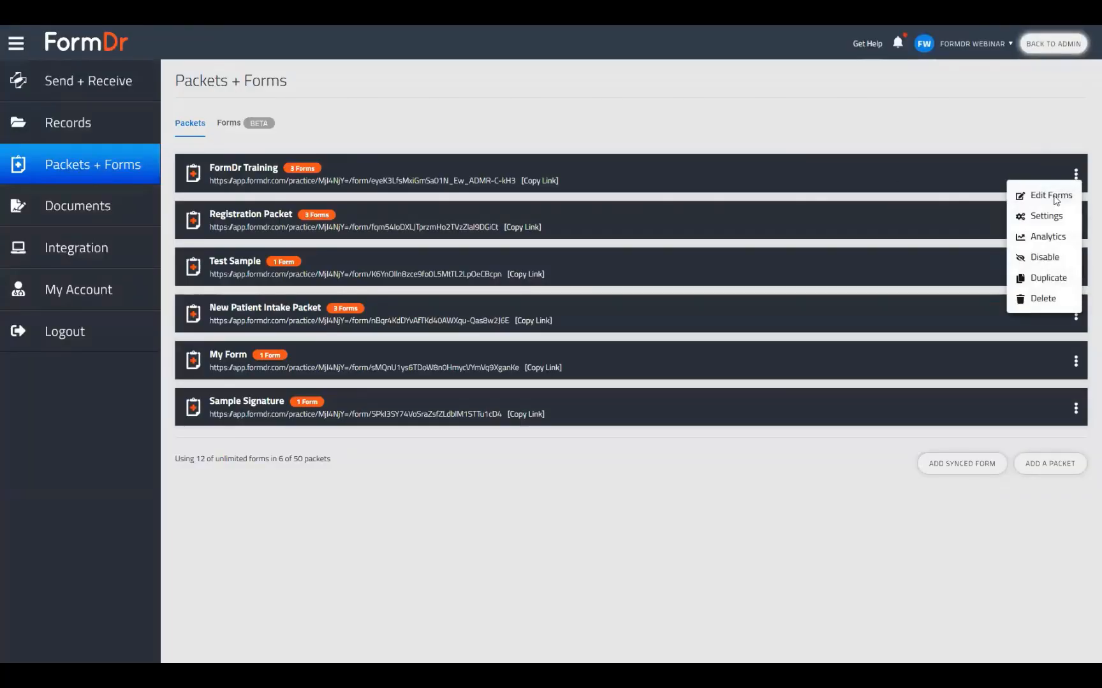
pyautogui.click(1052, 196)
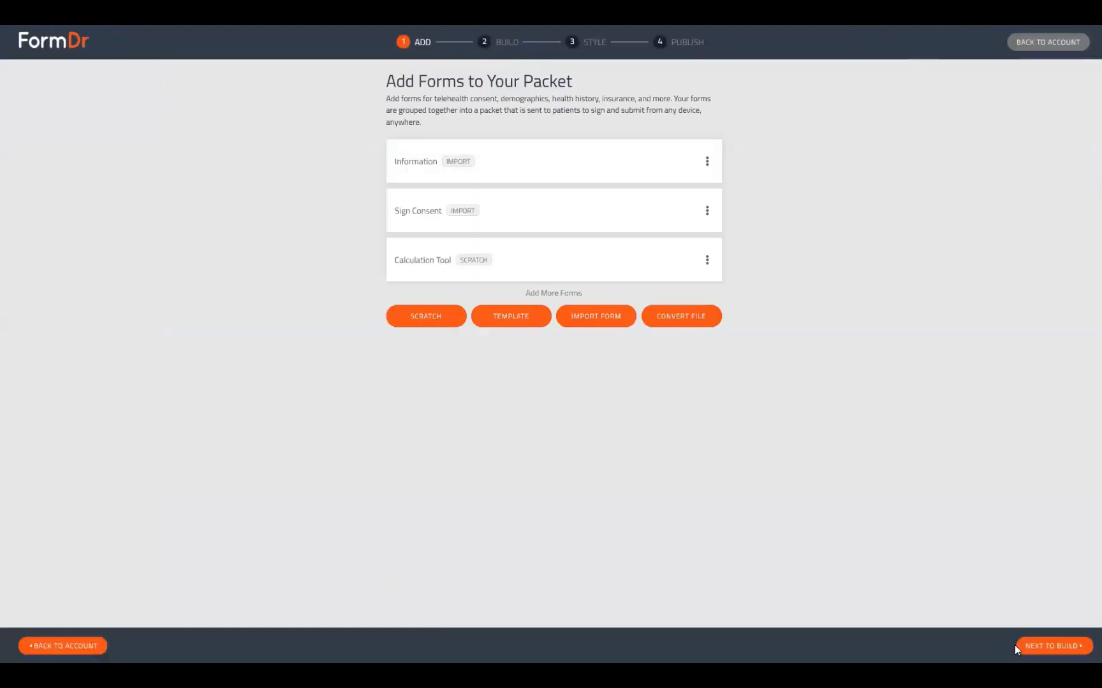
pyautogui.click(1034, 644)
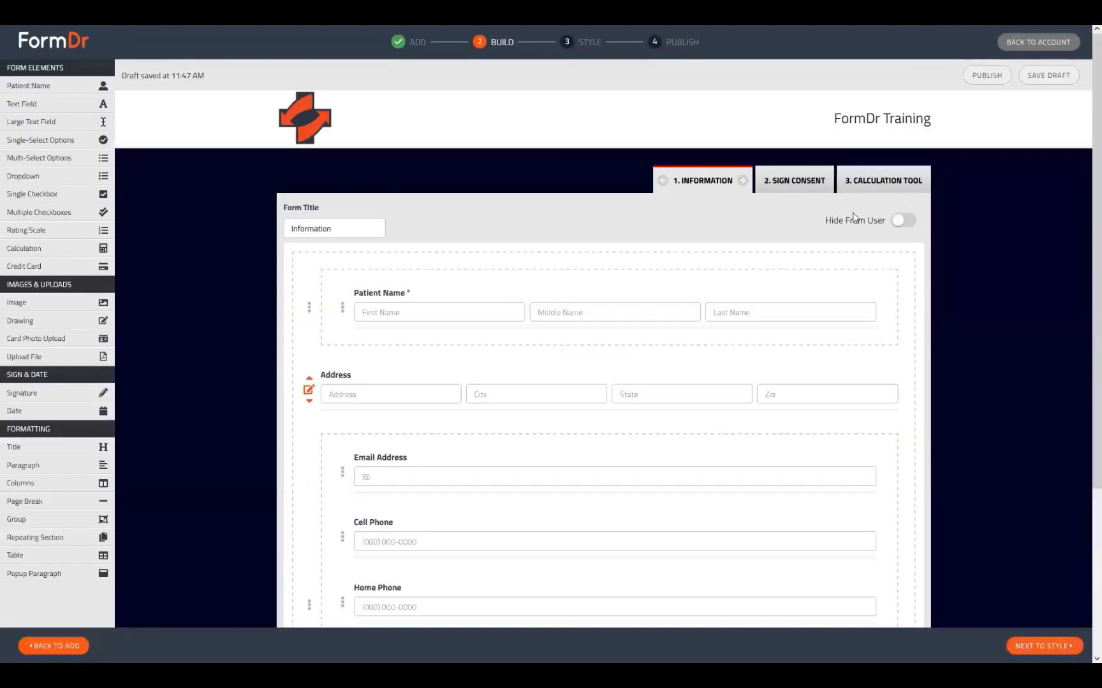
pyautogui.click(925, 189)
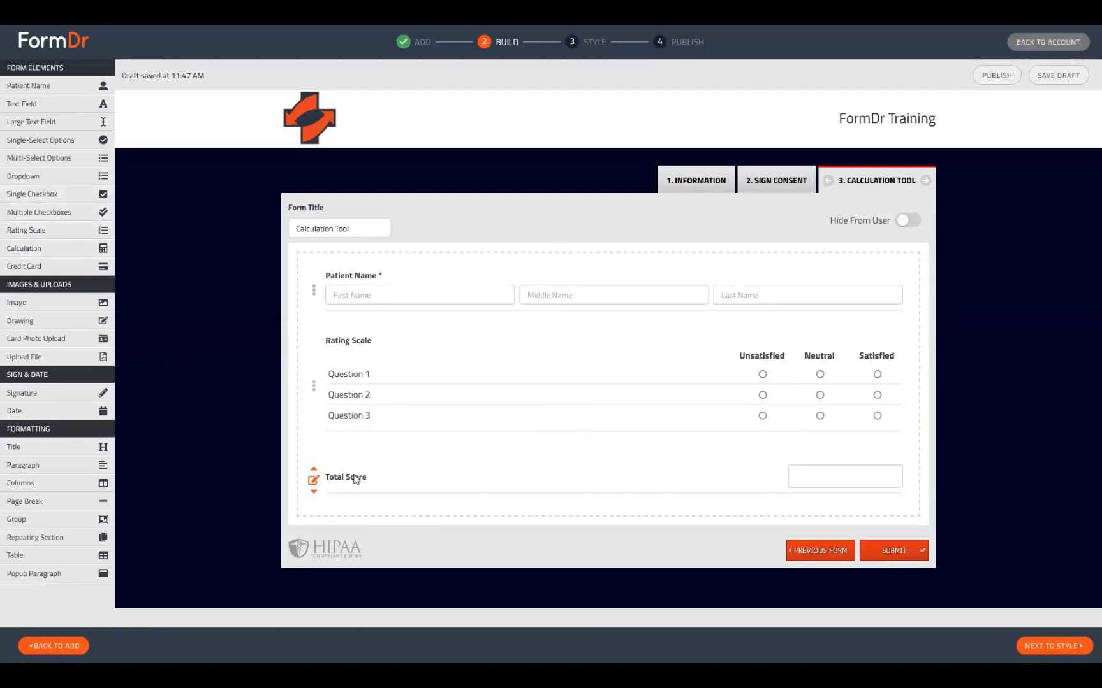
# Step: Recheck the Total Score field's calculation expression in the reopened form and close its settings
pyautogui.click(317, 483)
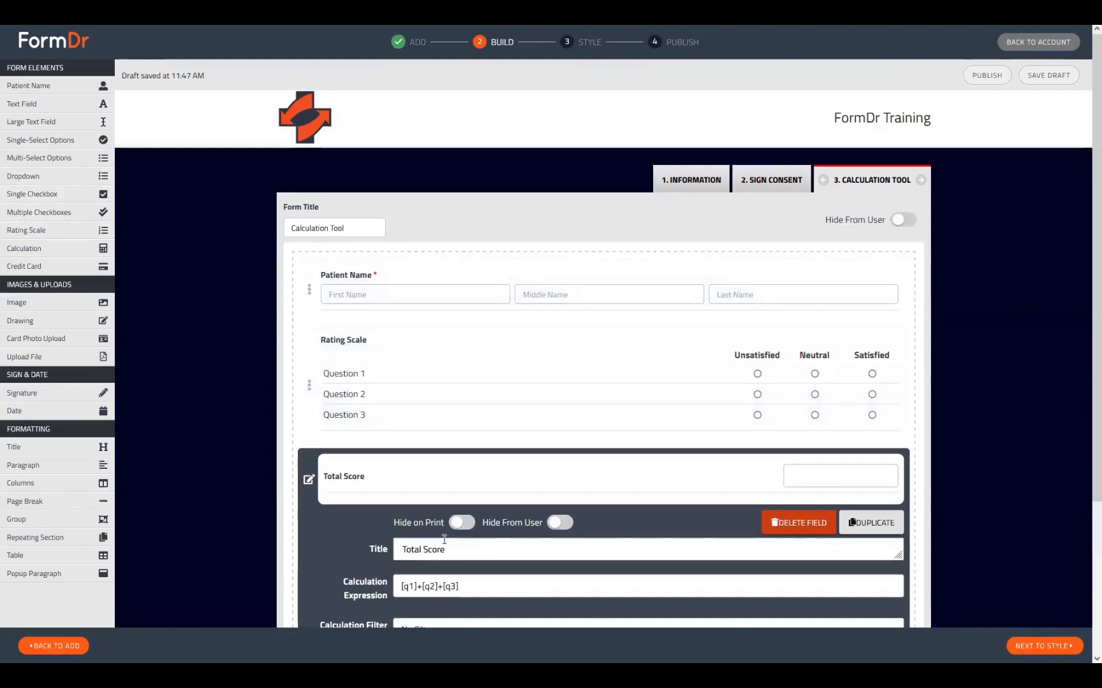
pyautogui.scroll(-3, 318, 486)
pyautogui.click(495, 409)
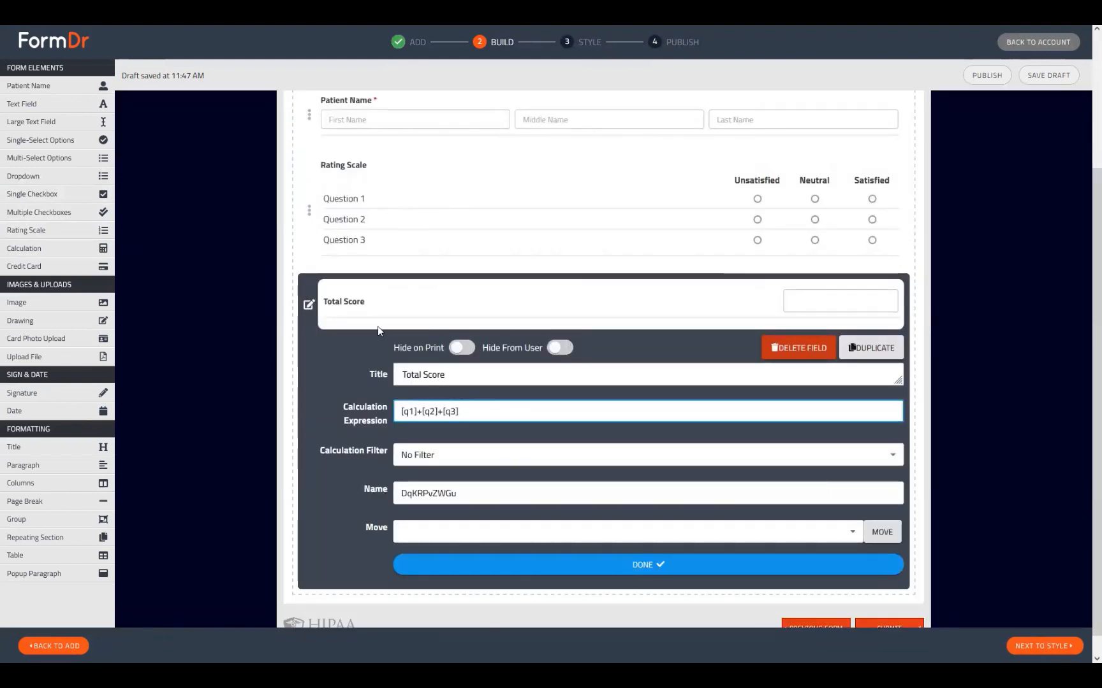
pyautogui.click(311, 306)
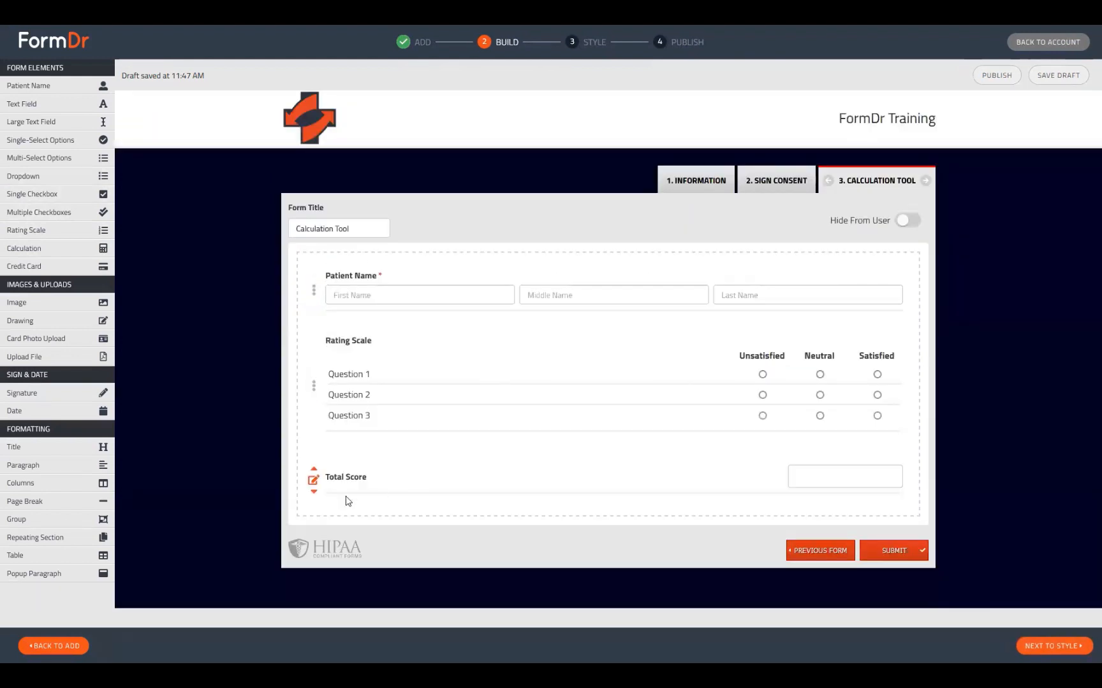
# Step: Add a Calculation field below Total Score and title it FINAL SCORE
pyautogui.moveTo(42, 250); pyautogui.dragTo(372, 587)
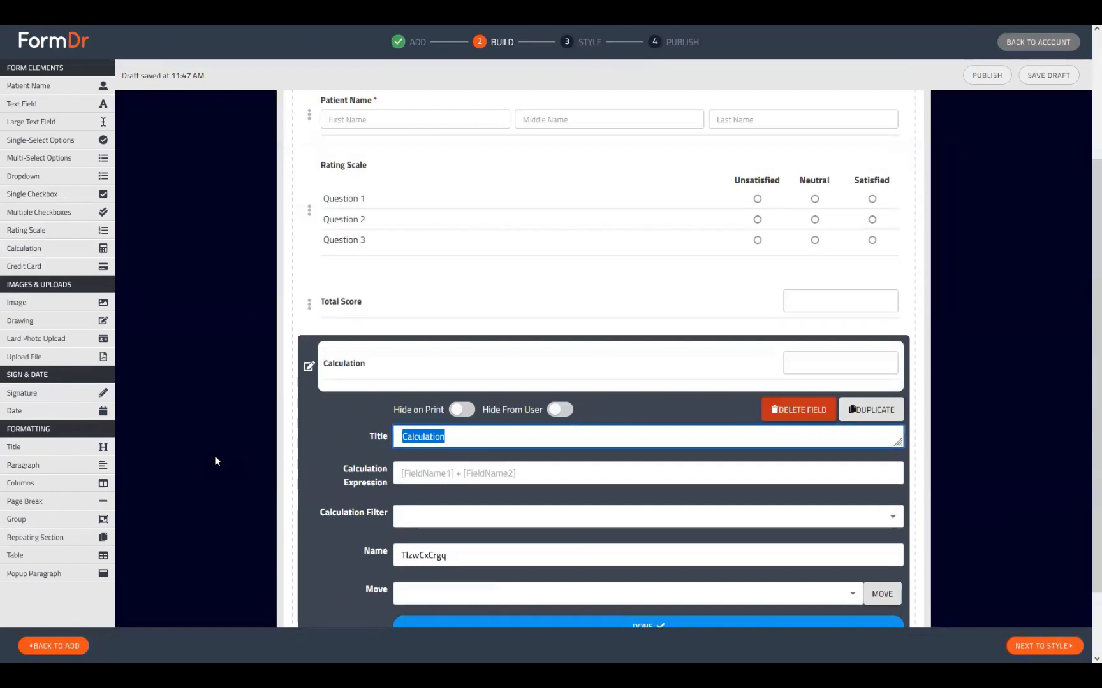
pyautogui.write('FINAL SCORE')
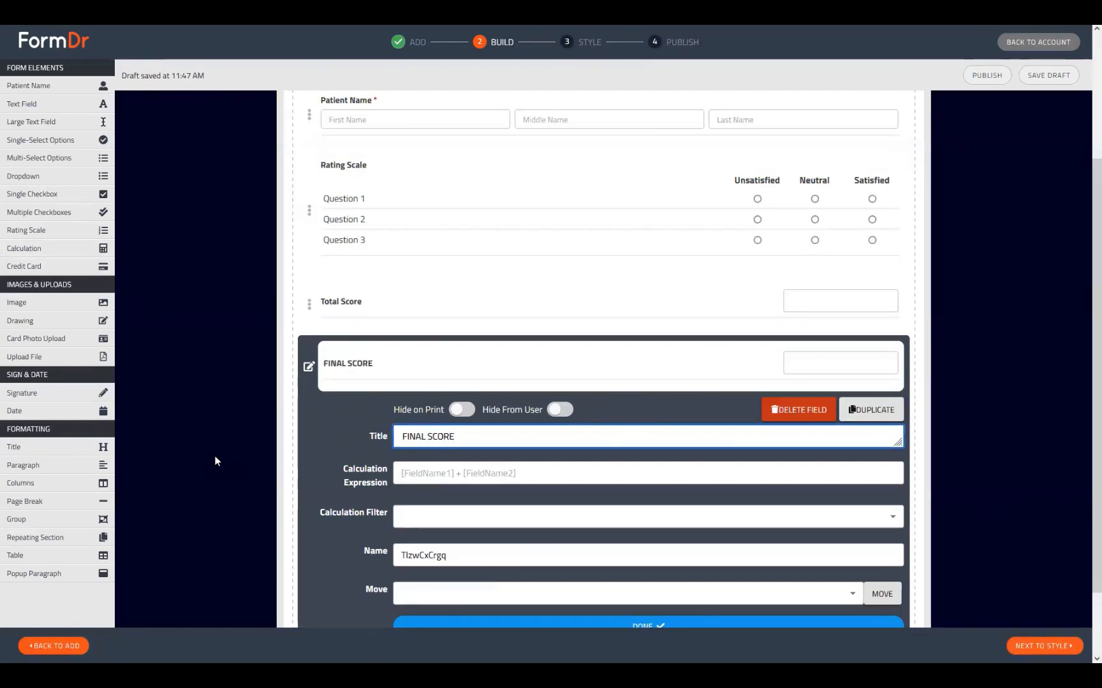
# Step: Shorten the Total Score field's title to Score and finish editing it
pyautogui.click(307, 310)
pyautogui.doubleClick(412, 374)
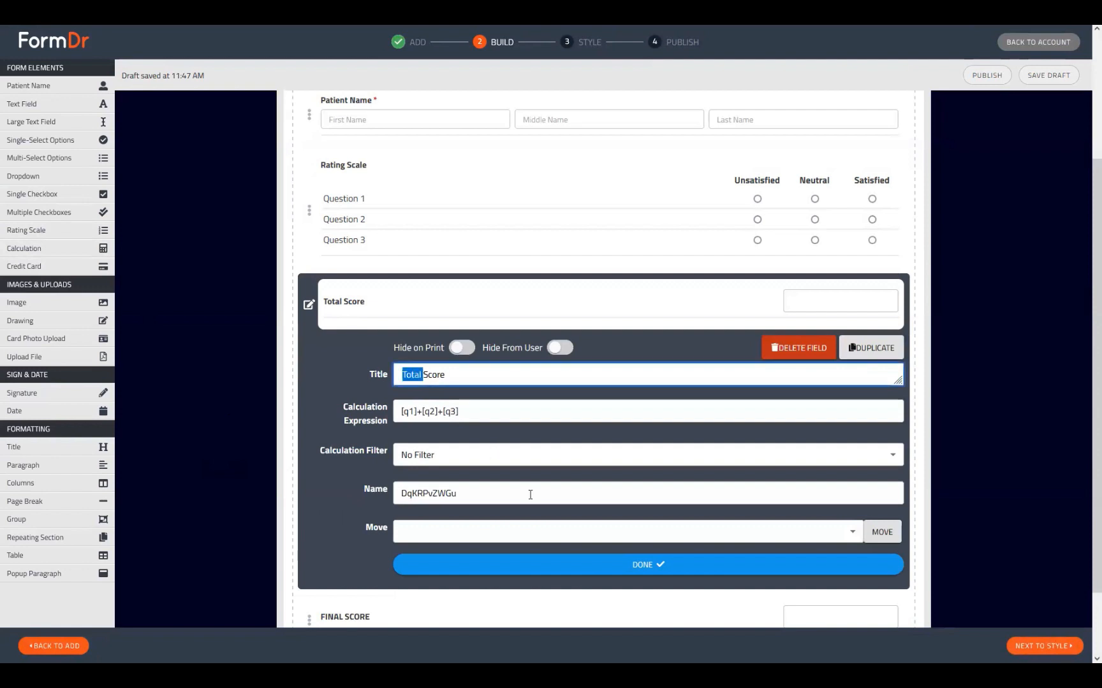
pyautogui.press('BackSpace')
pyautogui.click(523, 558)
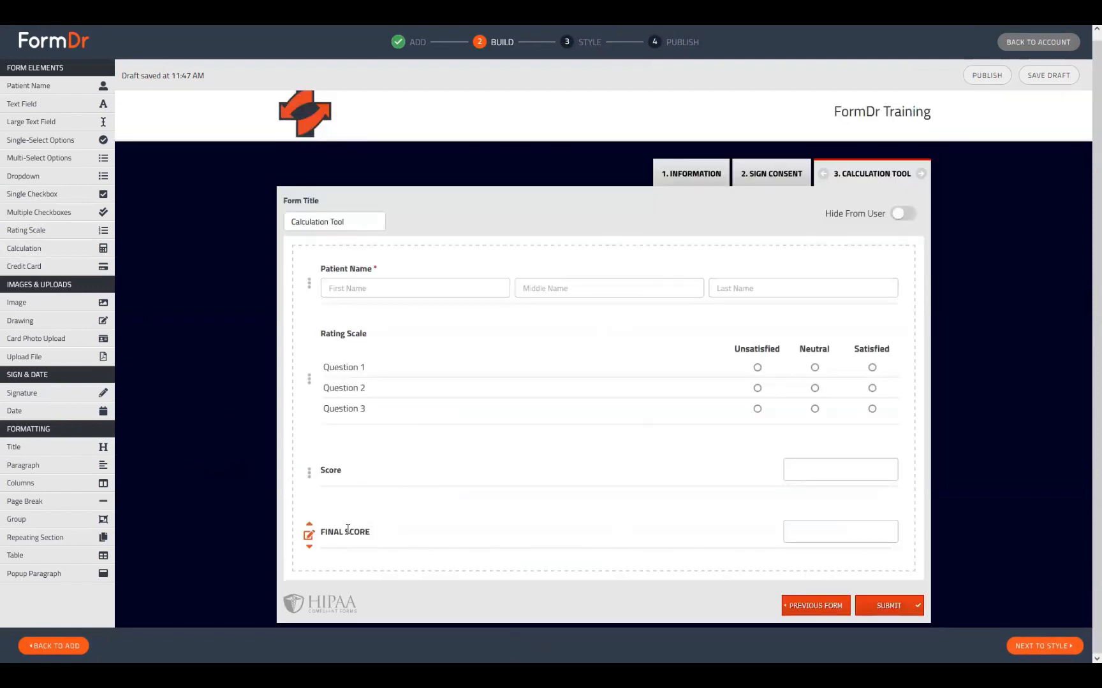
# Step: Enter []*10 as the FINAL SCORE field's calculation expression, leaving the brackets empty for a field name
pyautogui.click(308, 537)
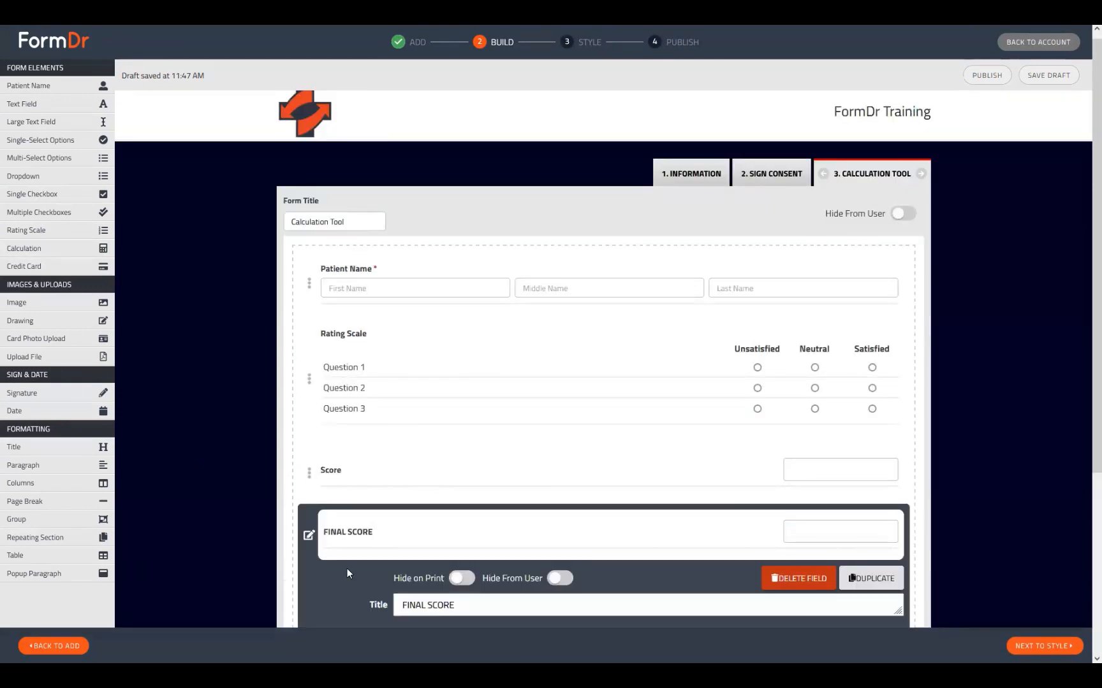
pyautogui.scroll(-3, 472, 602)
pyautogui.click(440, 466)
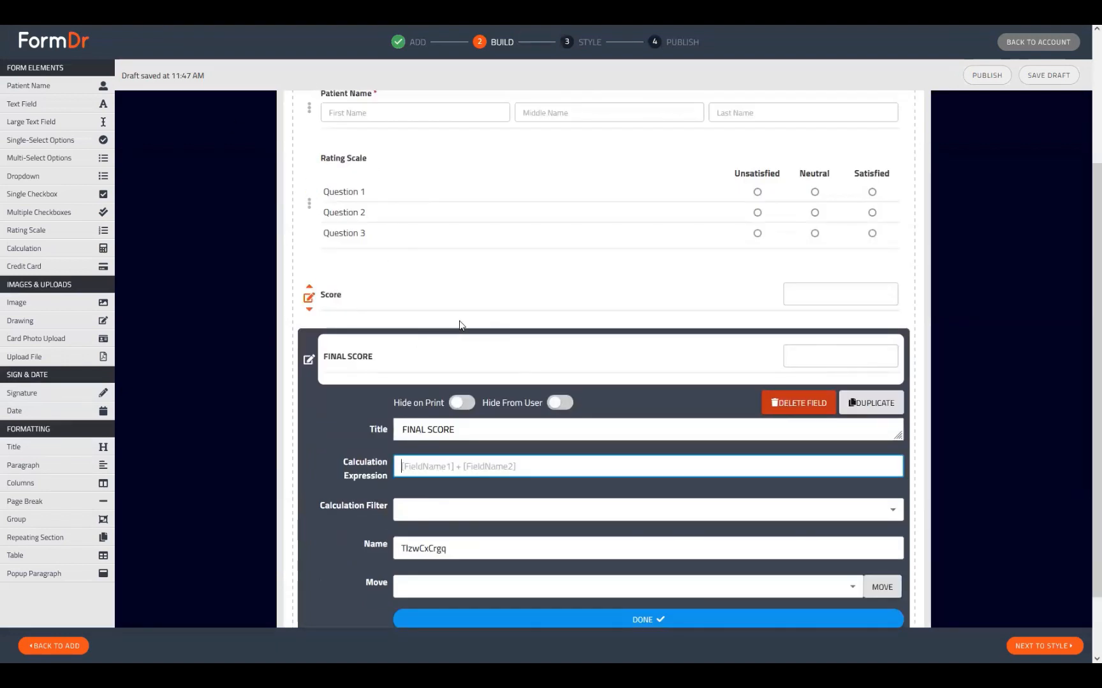
pyautogui.write('[]*10')
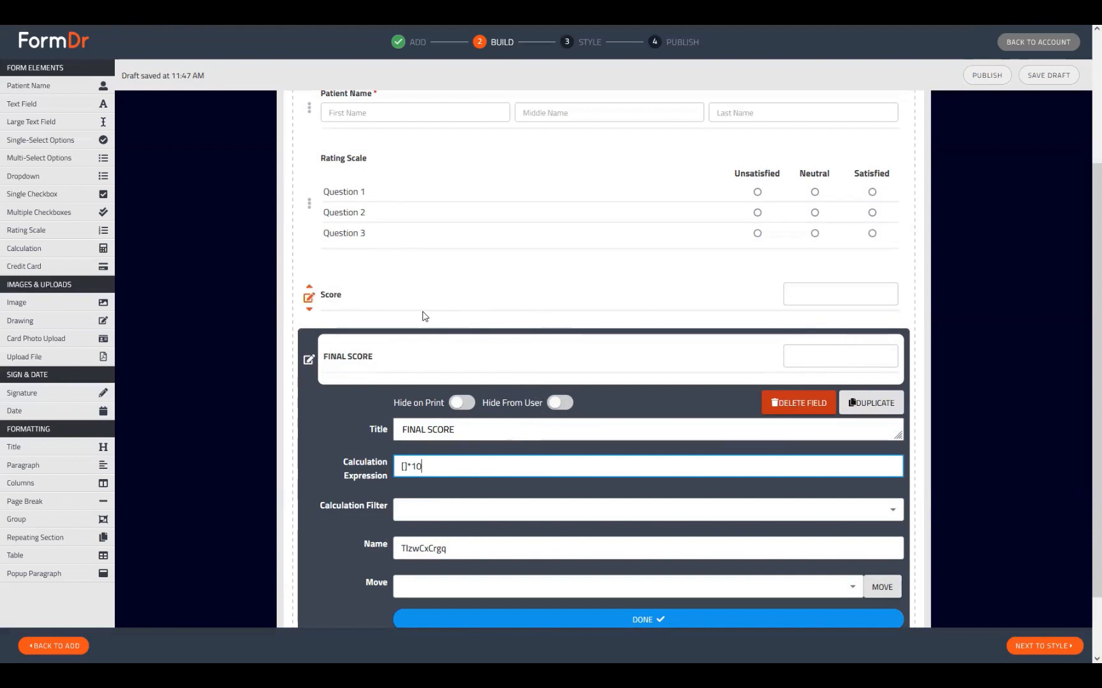
# Step: Copy the Score field's name from its settings and close them
pyautogui.click(308, 297)
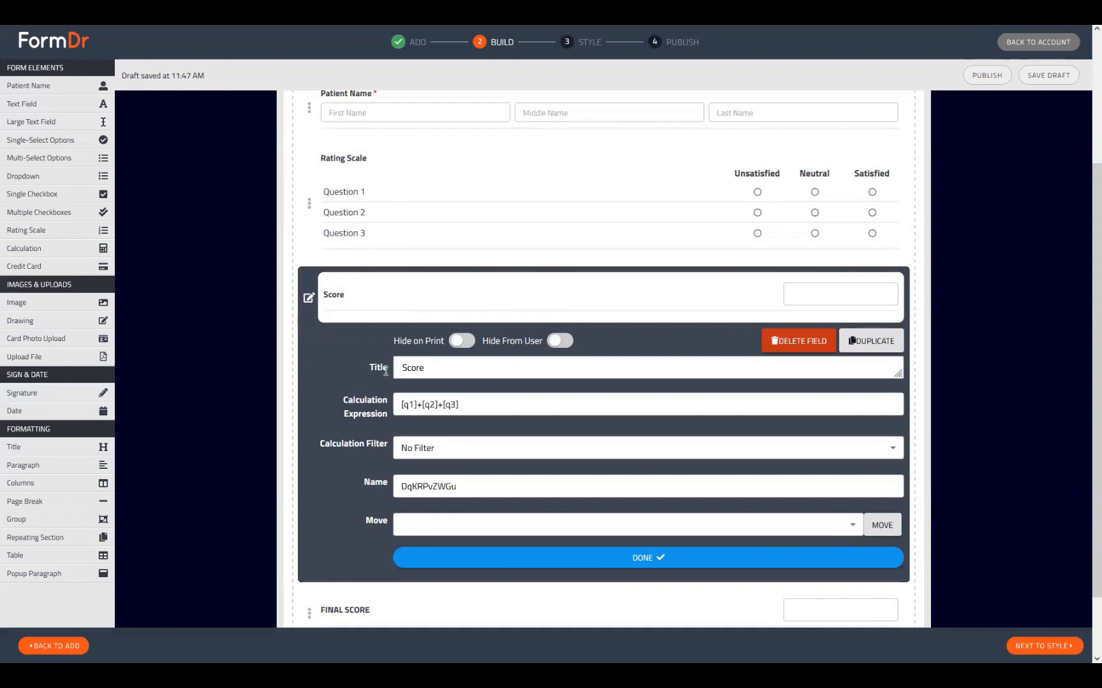
pyautogui.click(479, 490)
pyautogui.hotkey('ctrl', 'a')
pyautogui.hotkey('ctrl', 'c')
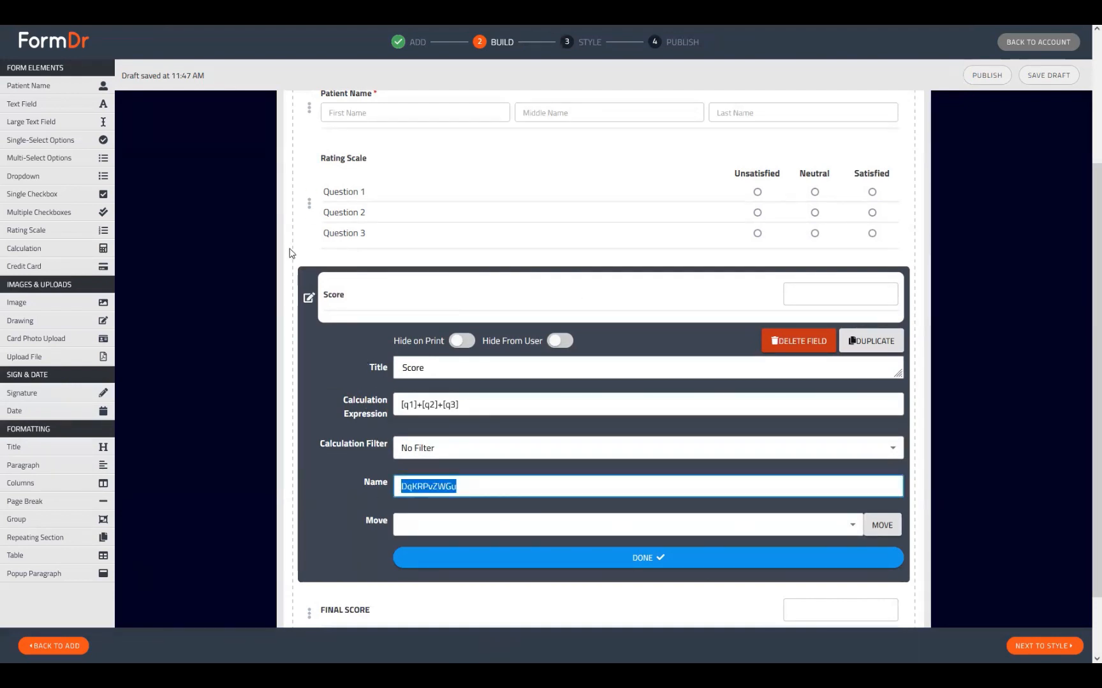
pyautogui.click(306, 297)
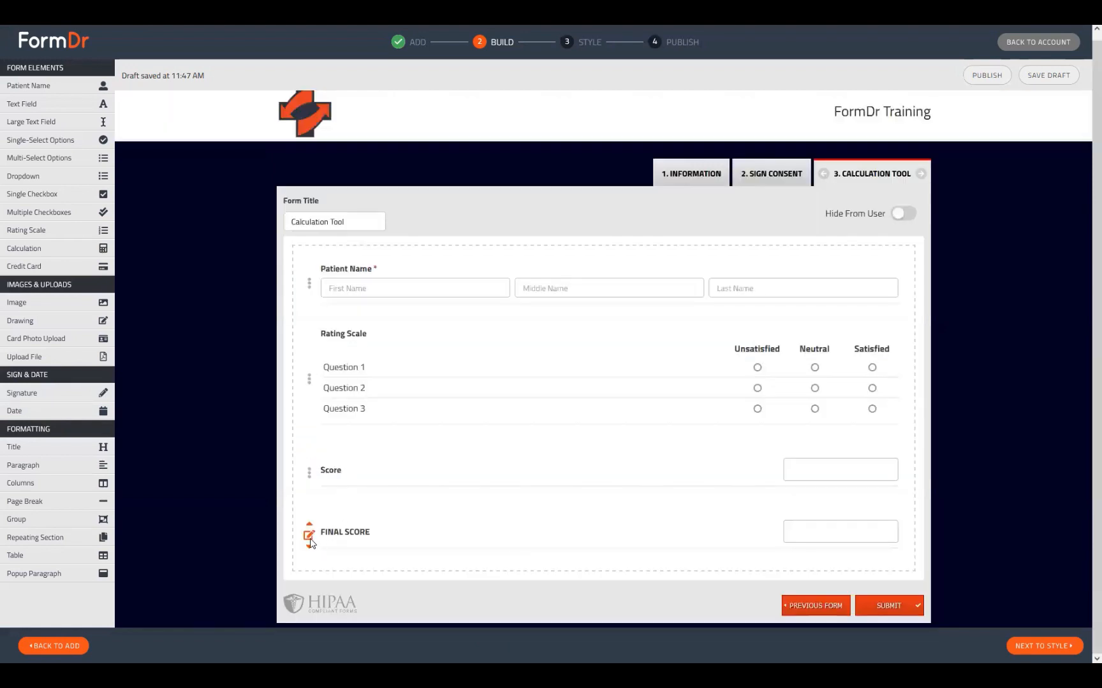
# Step: Insert the copied Score field name in FINAL SCORE's expression so it reads [DqKRPvZWGu]*10, and close the settings
pyautogui.click(309, 537)
pyautogui.click(407, 527)
pyautogui.hotkey('ctrl', 'v')
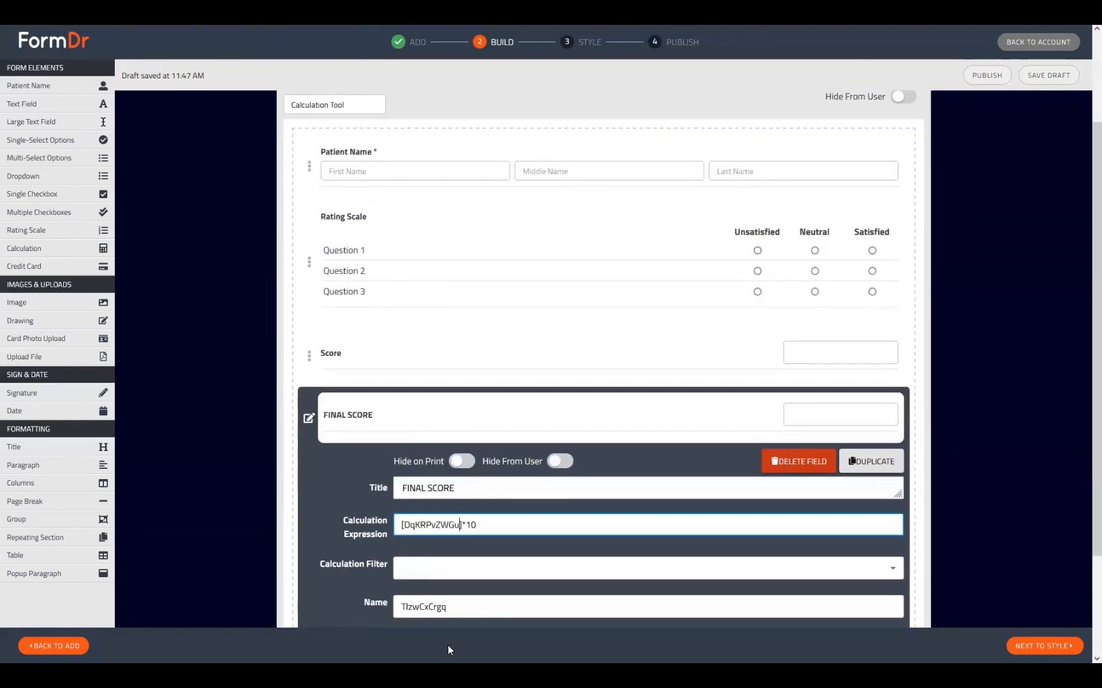
pyautogui.click(319, 429)
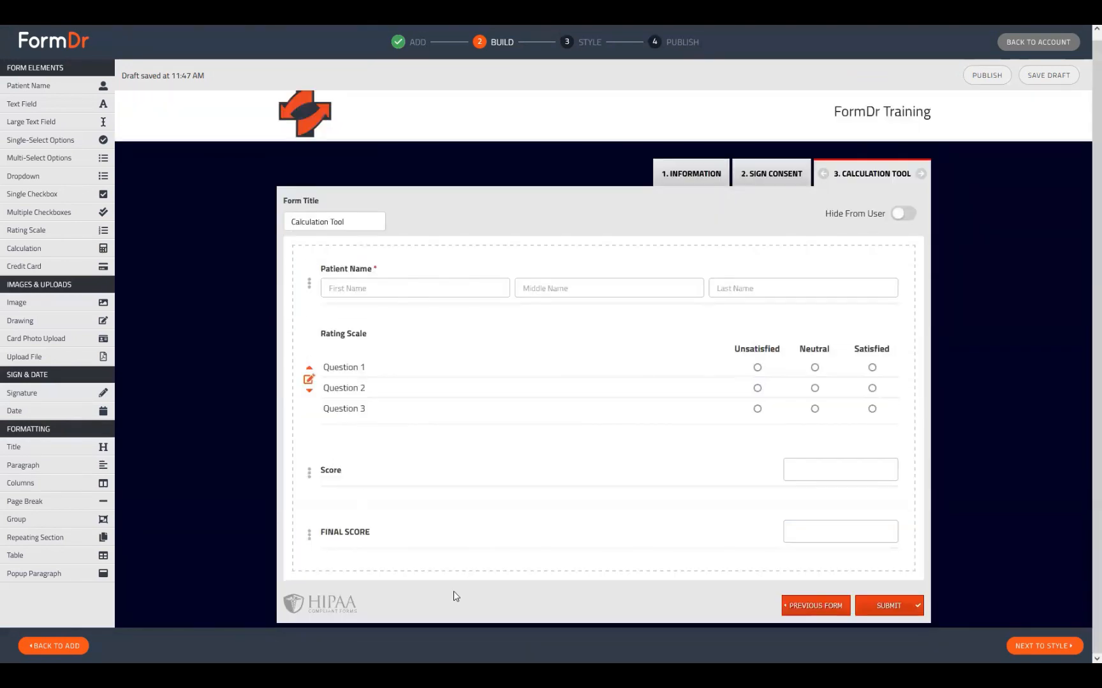
# Step: Publish the updated packet through the style stage and return to the account
pyautogui.click(1055, 647)
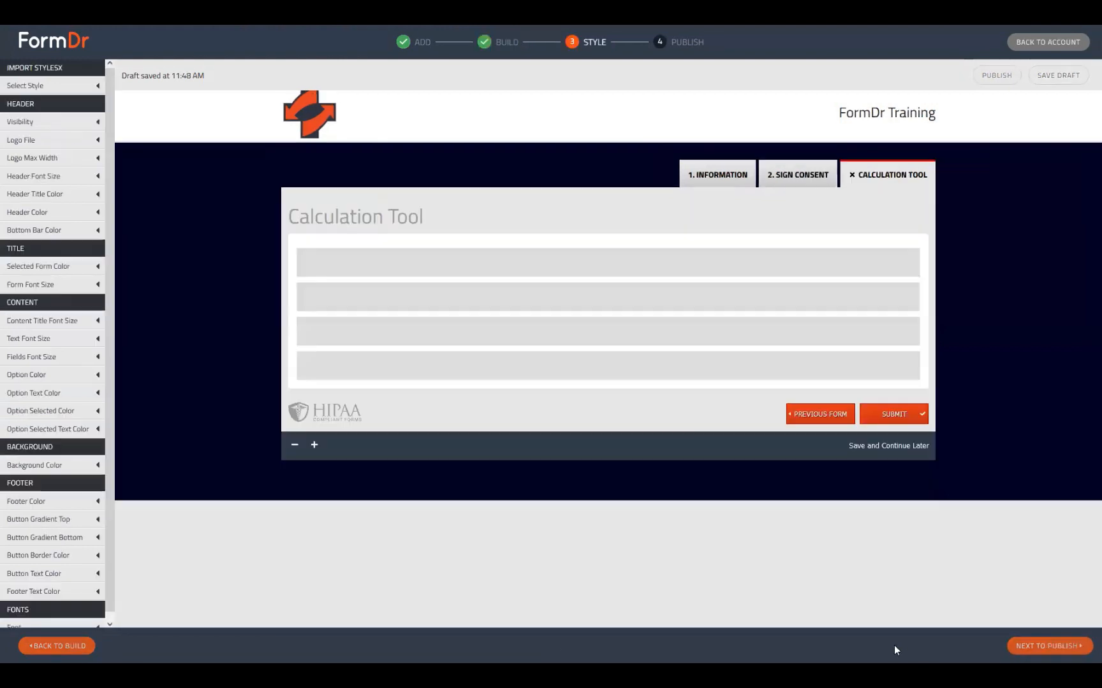
pyautogui.click(1033, 645)
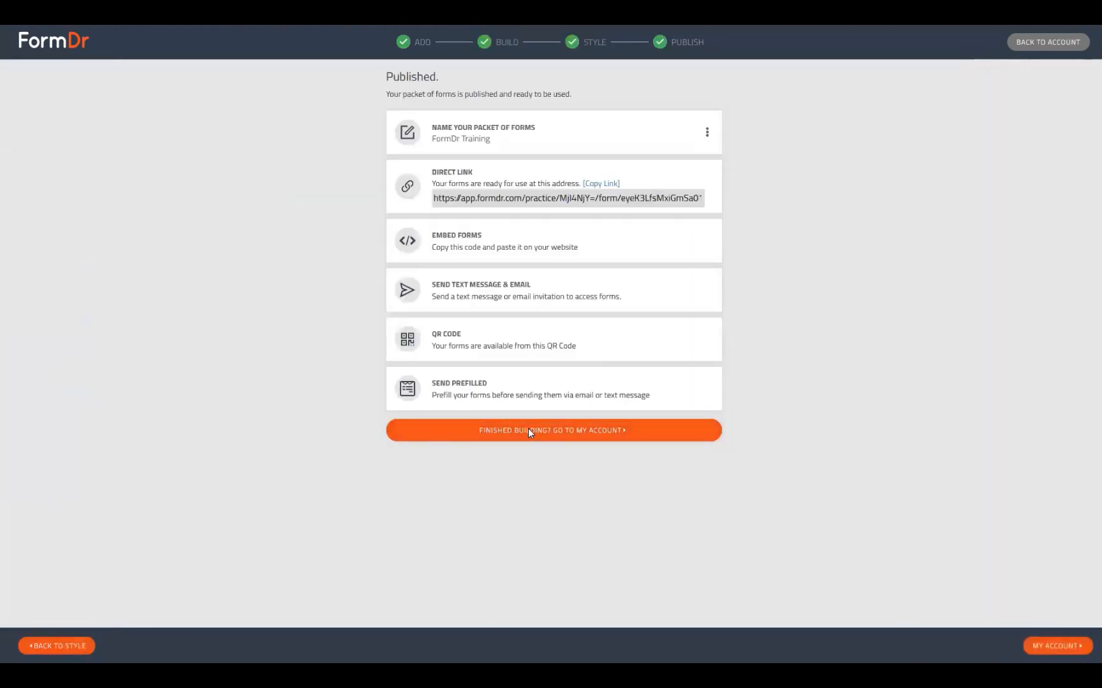
pyautogui.click(529, 431)
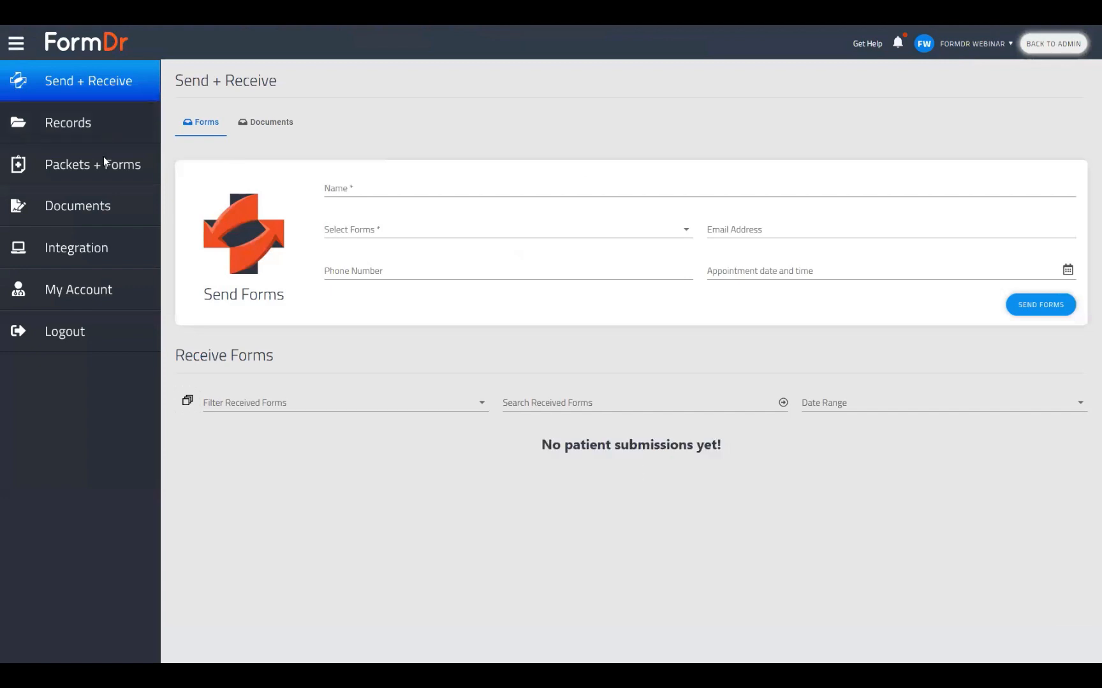
# Step: Open the published FormDr Training packet and test its Calculation Tool with Questions 1 and 2 rated Satisfied and Question 3 Neutral
pyautogui.click(103, 164)
pyautogui.click(249, 180)
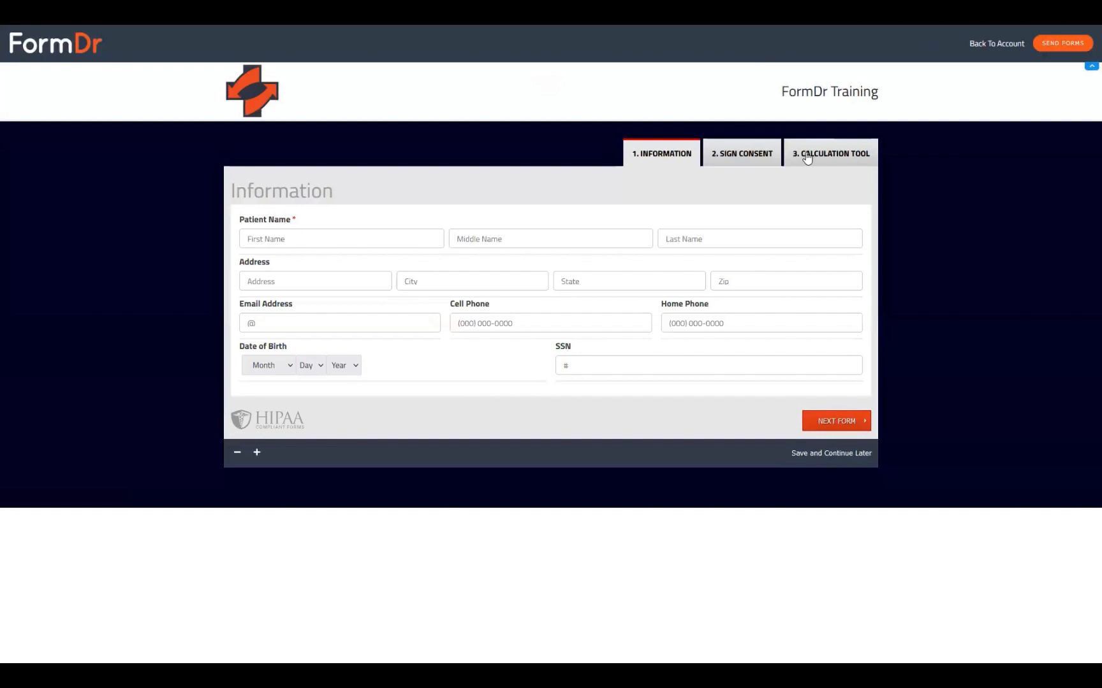
pyautogui.click(807, 158)
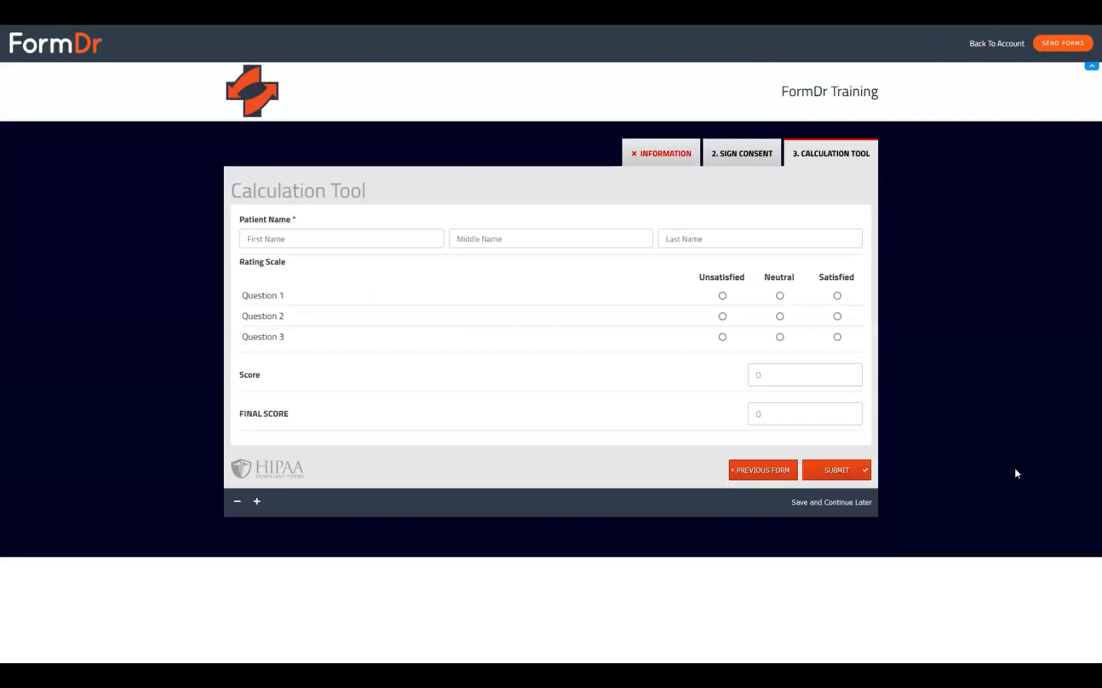
pyautogui.click(837, 296)
pyautogui.click(837, 317)
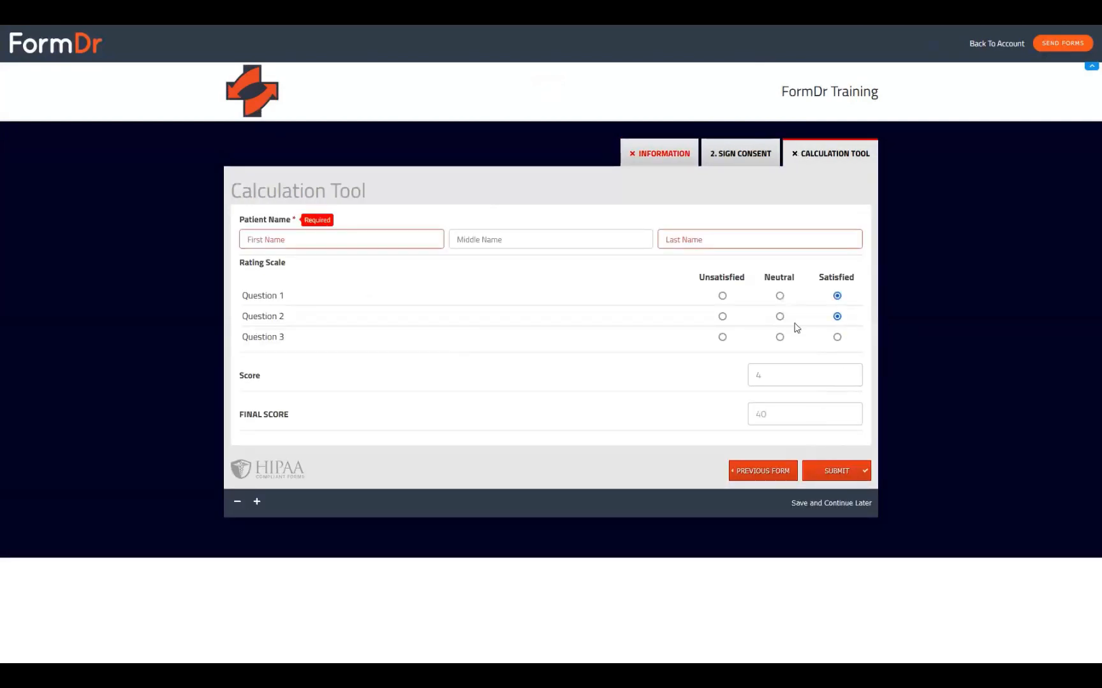
pyautogui.click(779, 337)
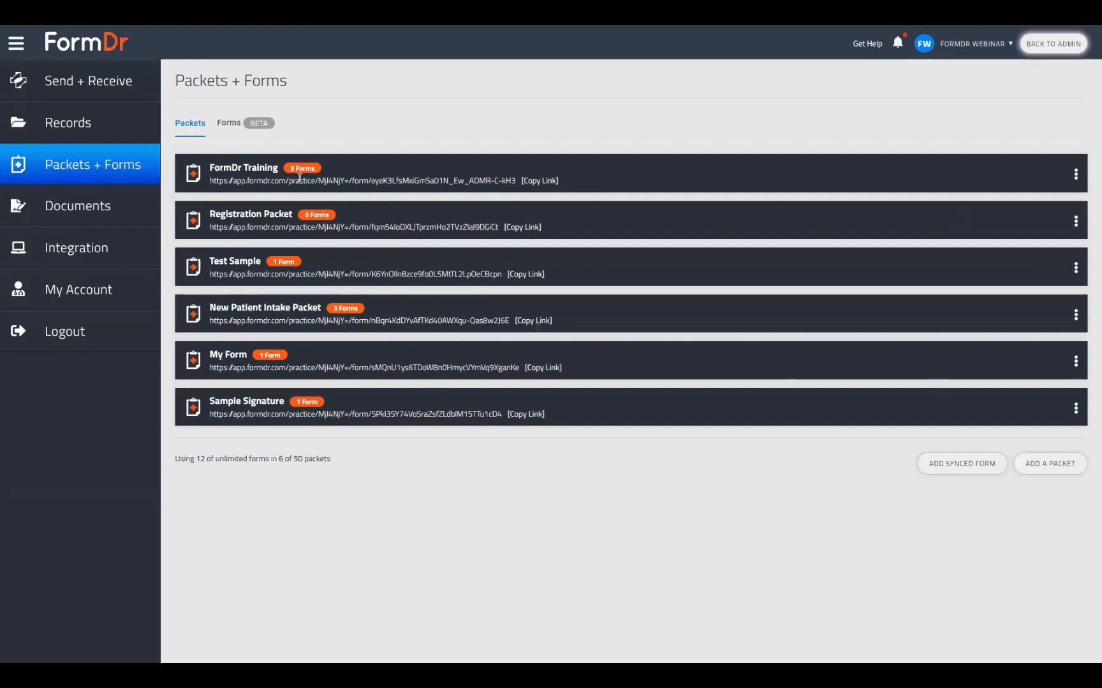
# Step: Reopen the FormDr Training packet for editing and go to the build stage of its Calculation Tool form
pyautogui.click(1075, 176)
pyautogui.click(1058, 201)
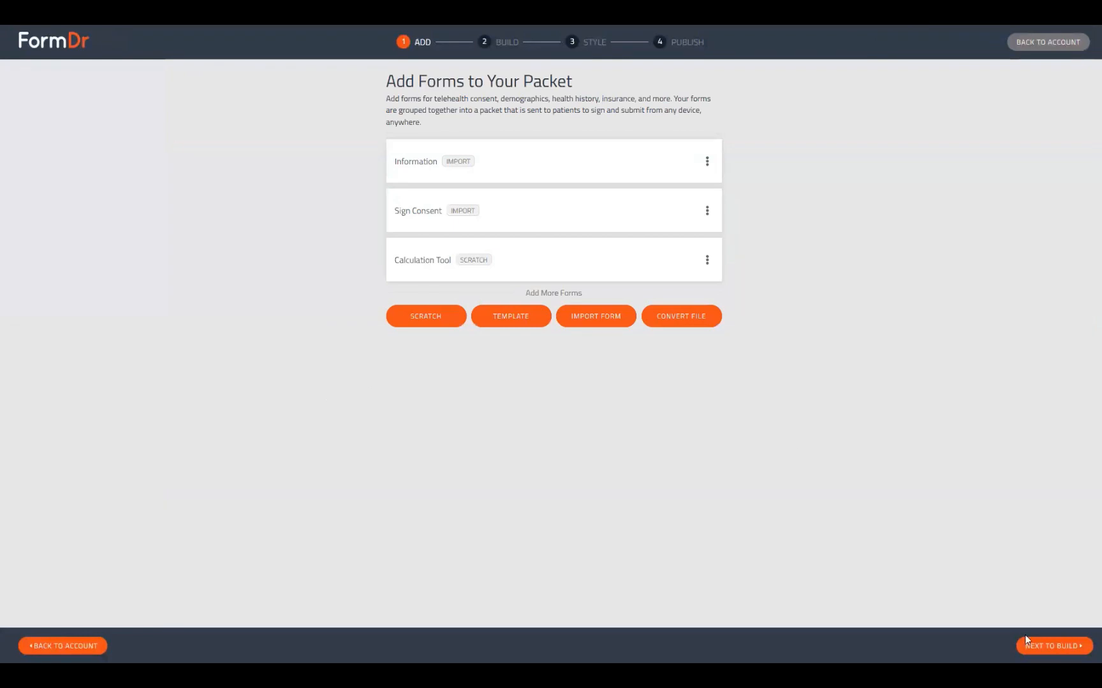
pyautogui.click(1044, 646)
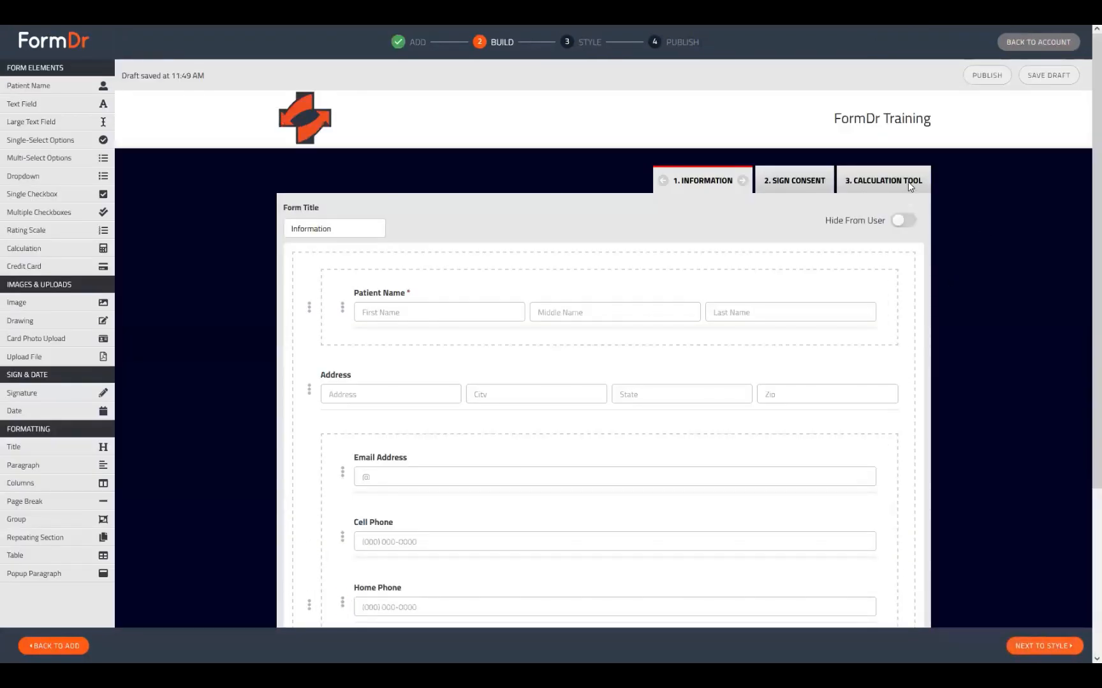
pyautogui.click(908, 181)
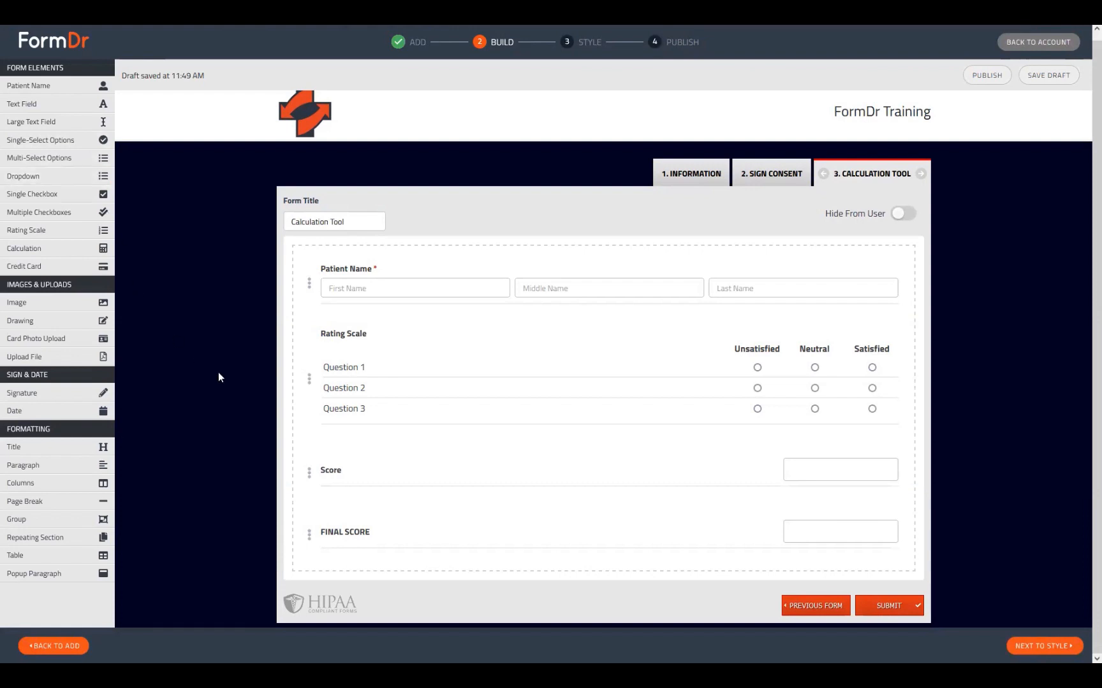
# Step: Review the Rating Scale's settings, and add a Single-Select Options field and a Dropdown between the Rating Scale and Score
pyautogui.click(309, 378)
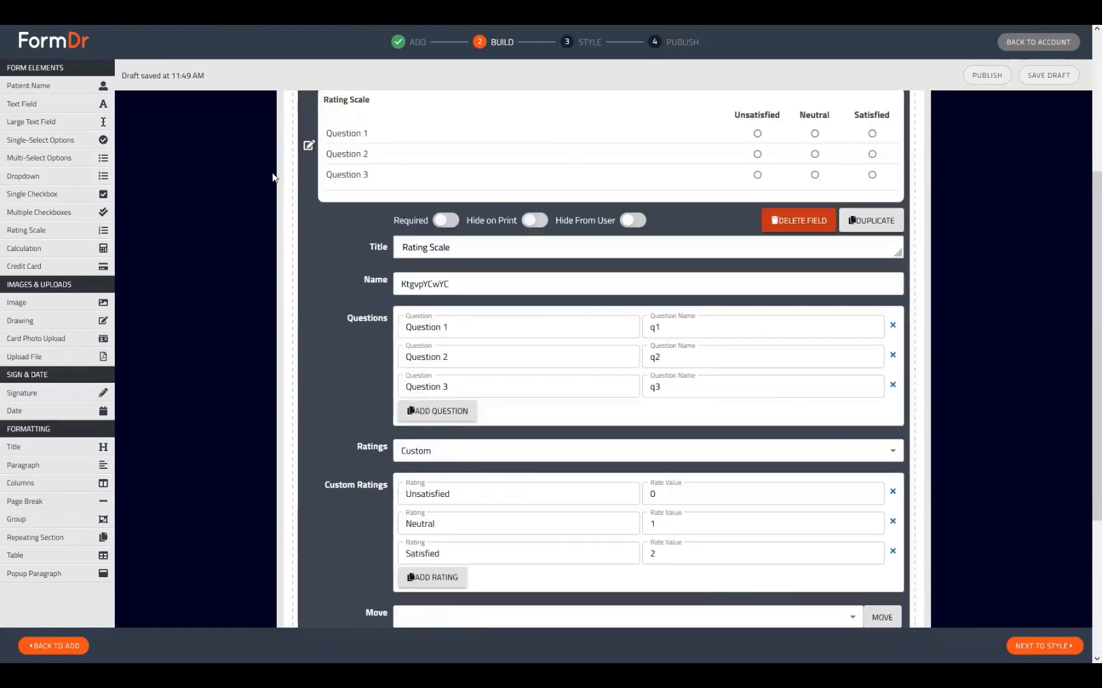
pyautogui.click(309, 146)
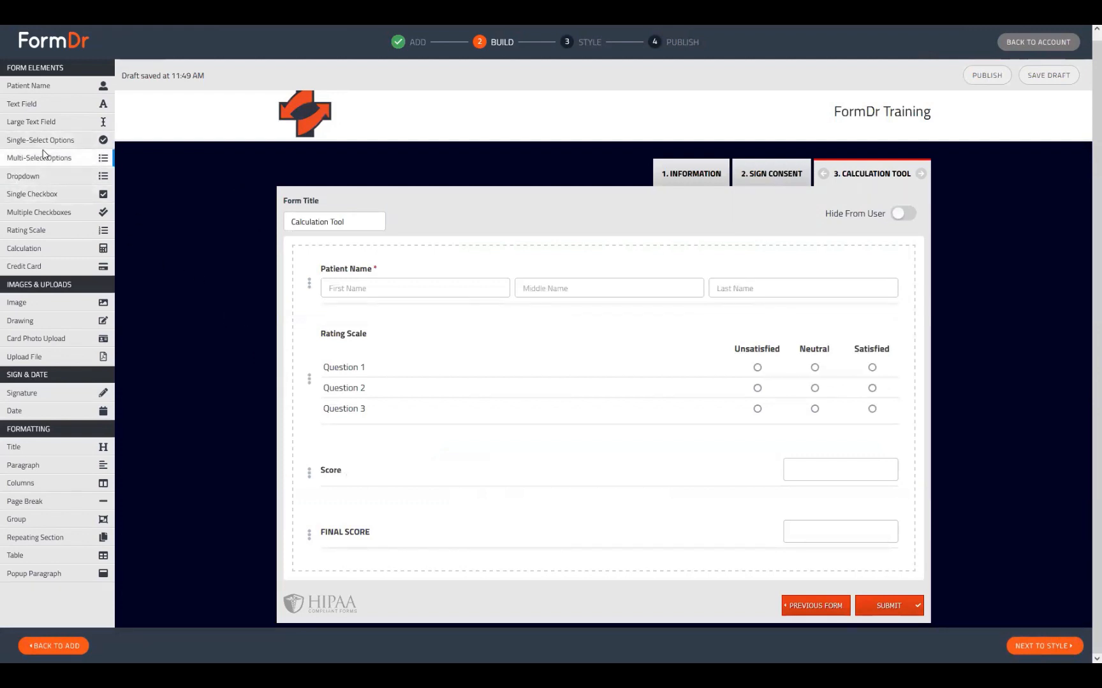
pyautogui.moveTo(56, 142); pyautogui.dragTo(398, 433)
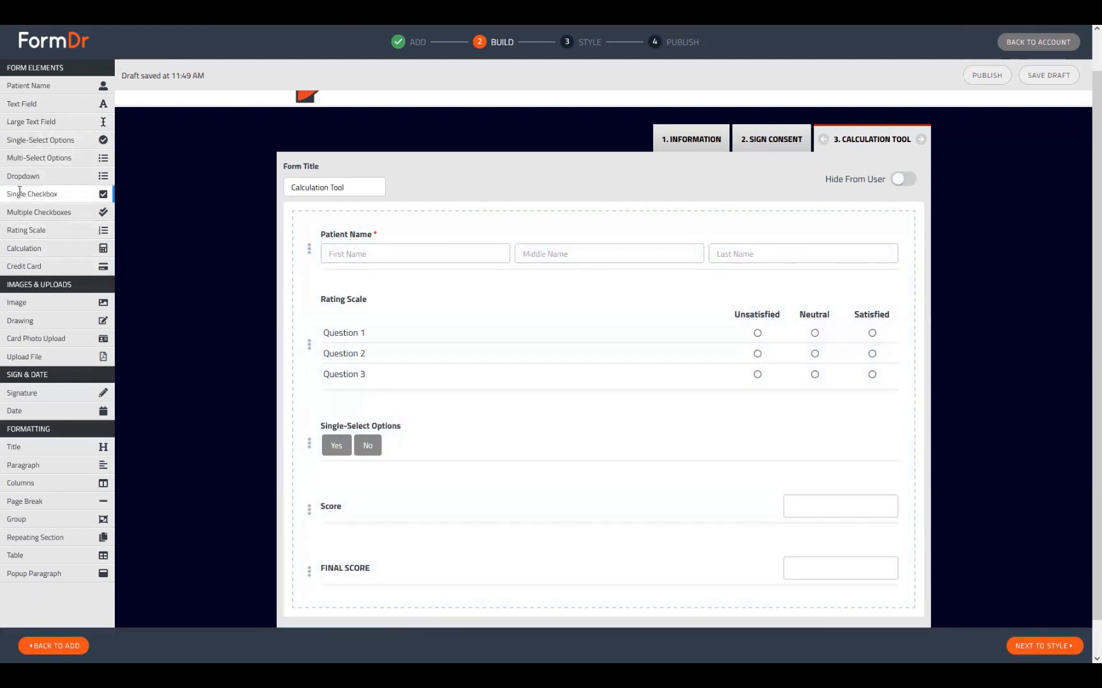
pyautogui.moveTo(56, 176); pyautogui.dragTo(401, 473)
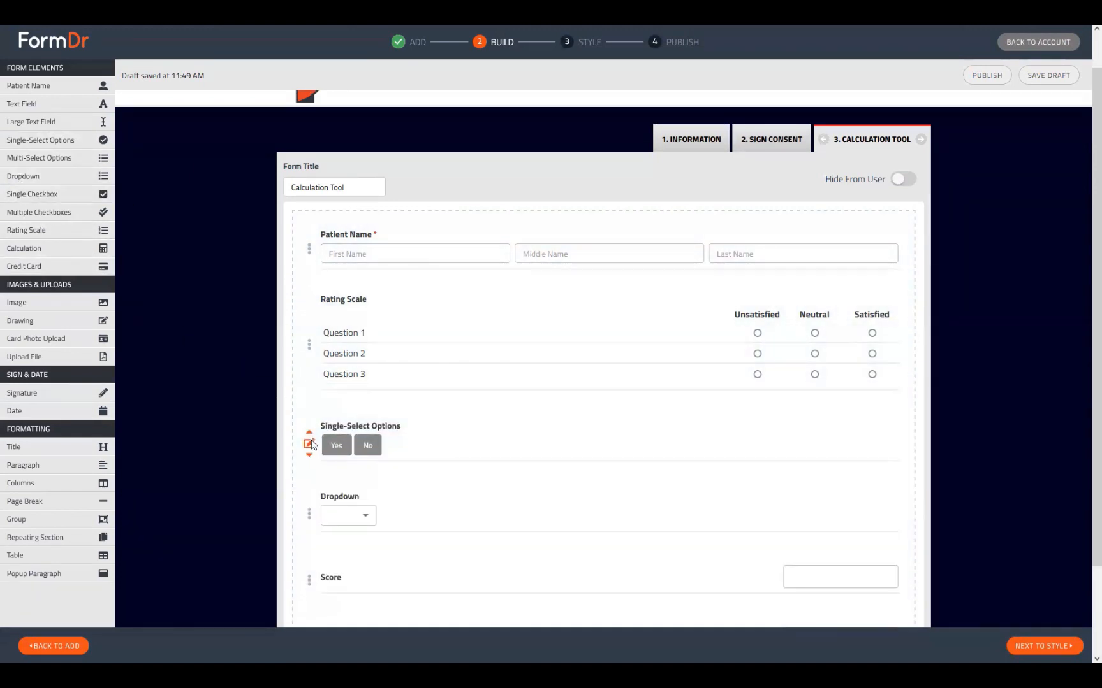
# Step: Set the Single-Select Options values to 1 for Yes and 0 for No
pyautogui.click(310, 446)
pyautogui.scroll(-5, 708, 504)
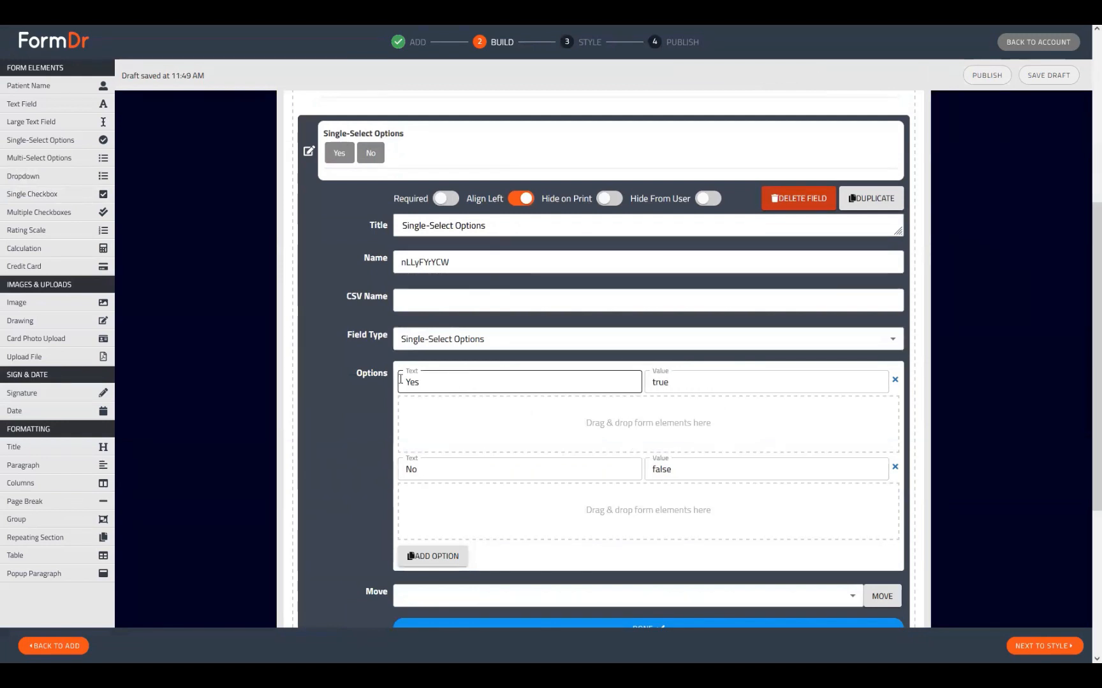
pyautogui.doubleClick(474, 381)
pyautogui.doubleClick(688, 382)
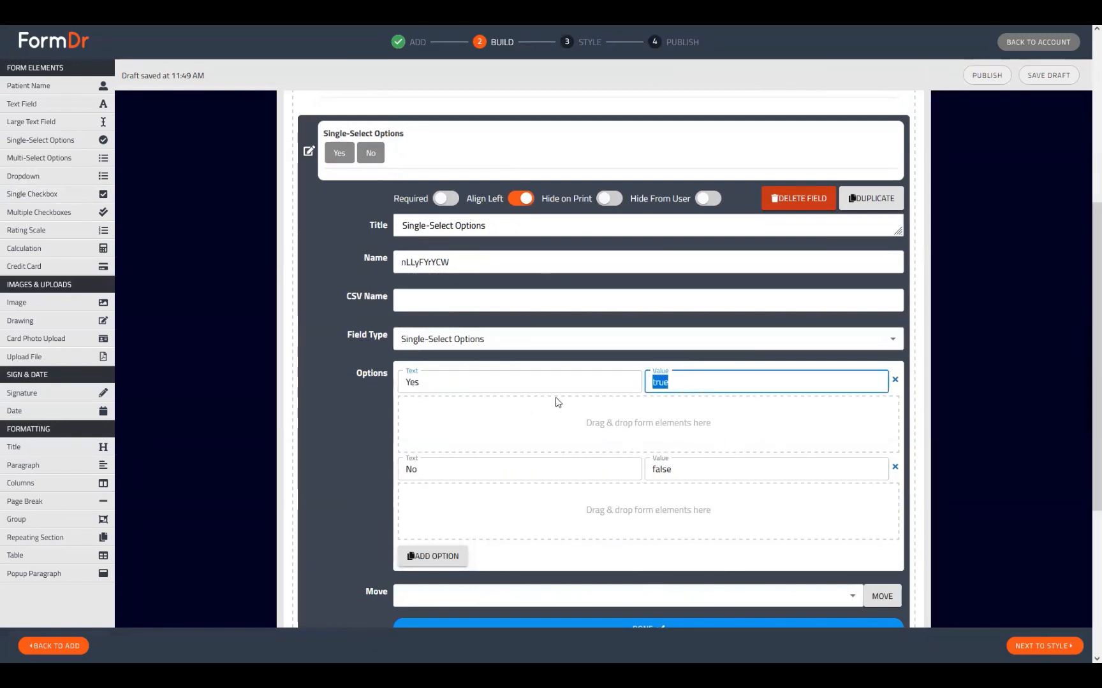
pyautogui.write('1')
pyautogui.doubleClick(657, 471)
pyautogui.write('0')
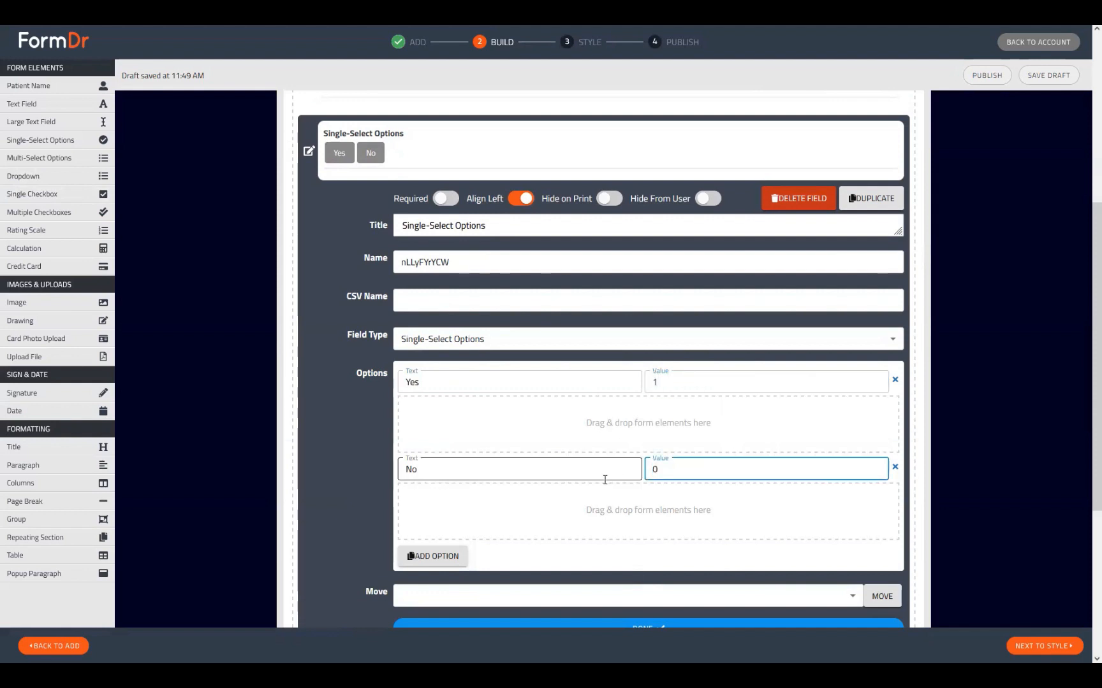
# Step: Copy the Single-Select Options field's name and close its settings
pyautogui.doubleClick(461, 268)
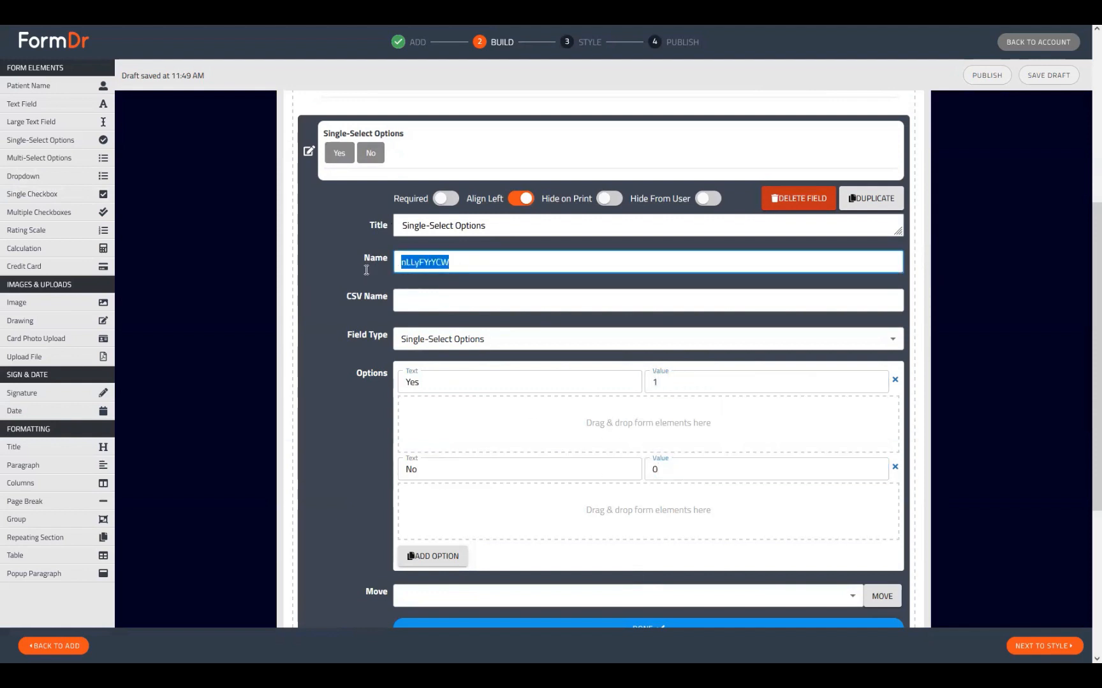
pyautogui.click(429, 247)
pyautogui.doubleClick(435, 260)
pyautogui.hotkey('ctrl', 'c')
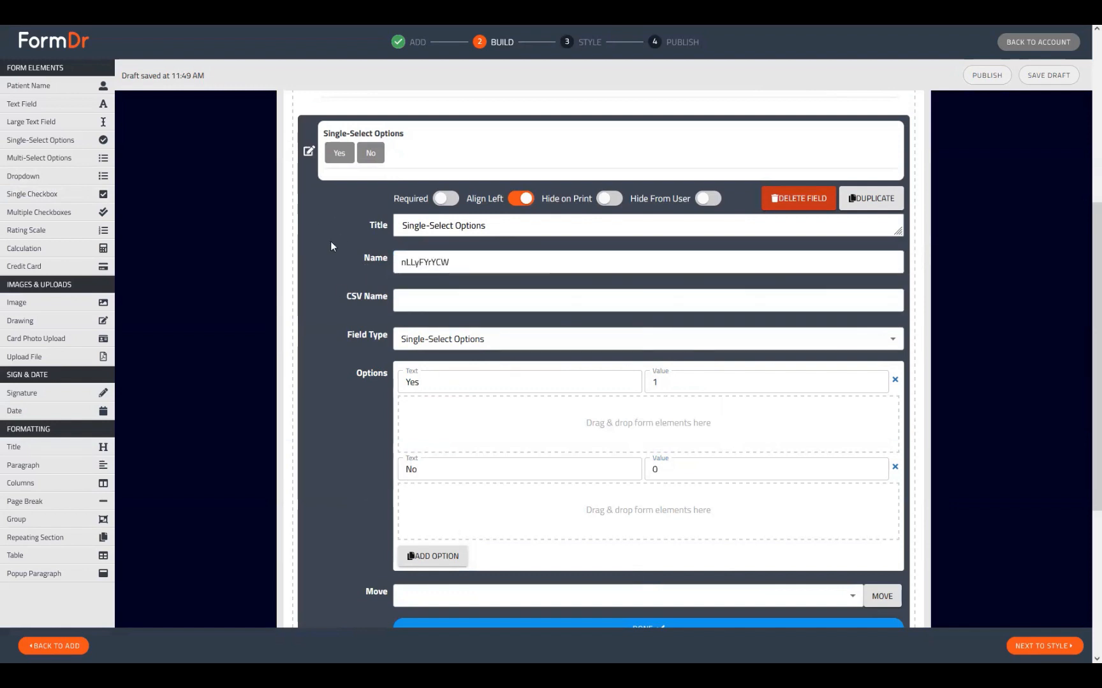
pyautogui.click(309, 151)
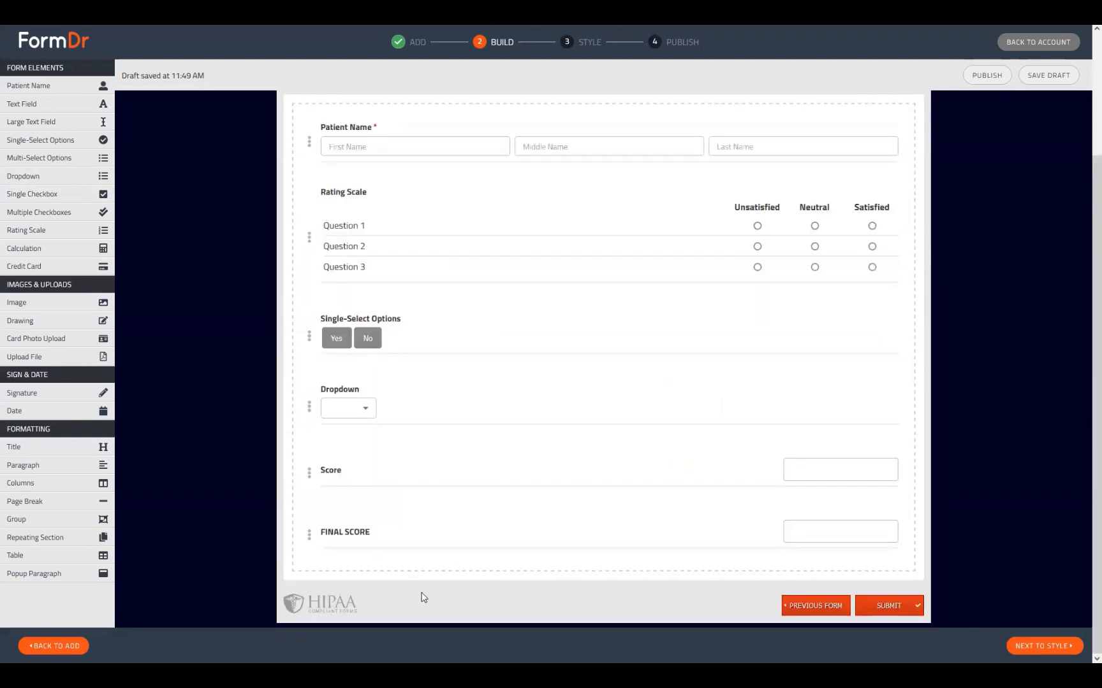
# Step: Extend FINAL SCORE's expression by subtracting the copied Single-Select Options field name in brackets, followed by a division sign
pyautogui.click(306, 537)
pyautogui.click(519, 470)
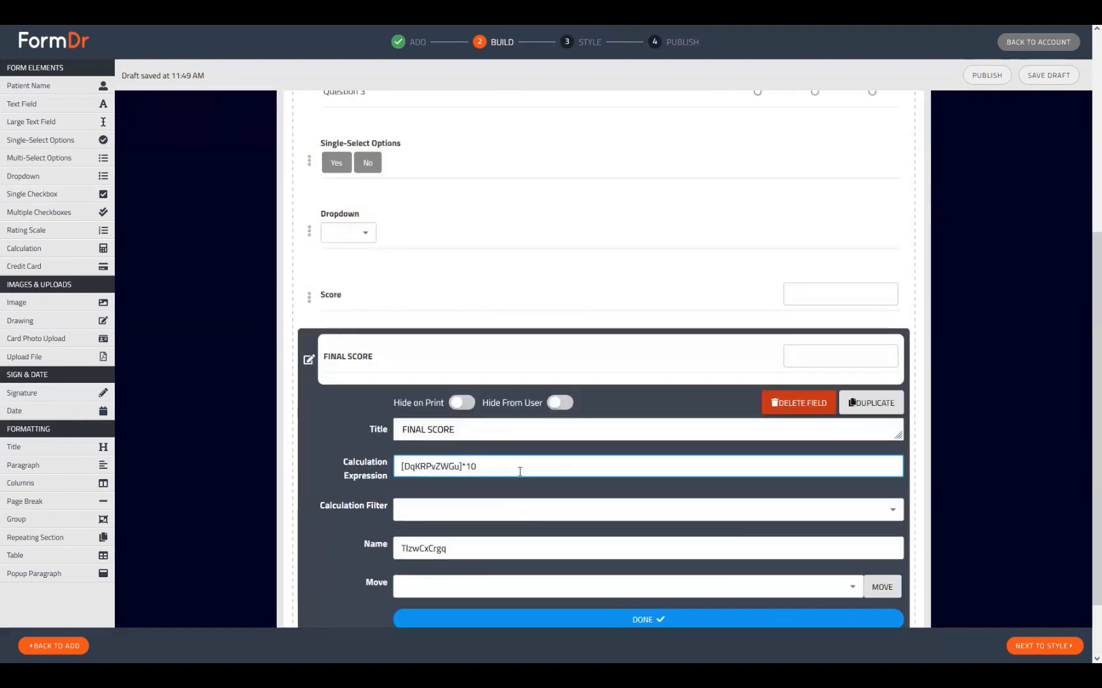
pyautogui.write('-[]')
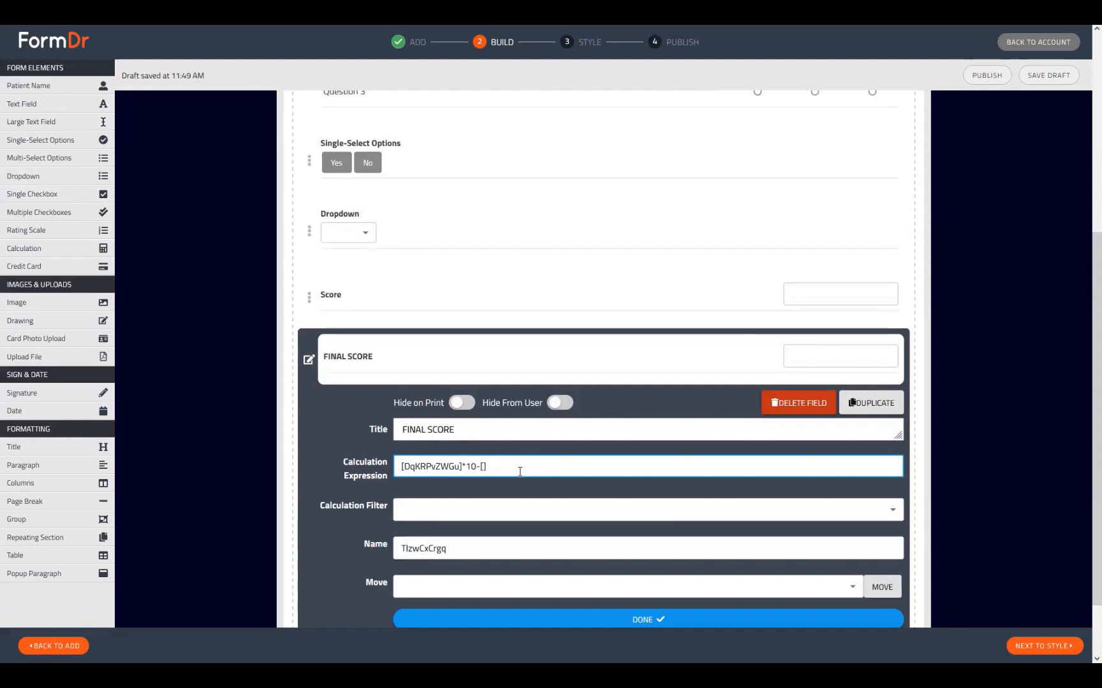
pyautogui.press('Left')
pyautogui.hotkey('ctrl', 'v')
pyautogui.write('/')
# Step: Set the Dropdown's option values to 3 for Option 1 and 4 for Option 2
pyautogui.click(307, 231)
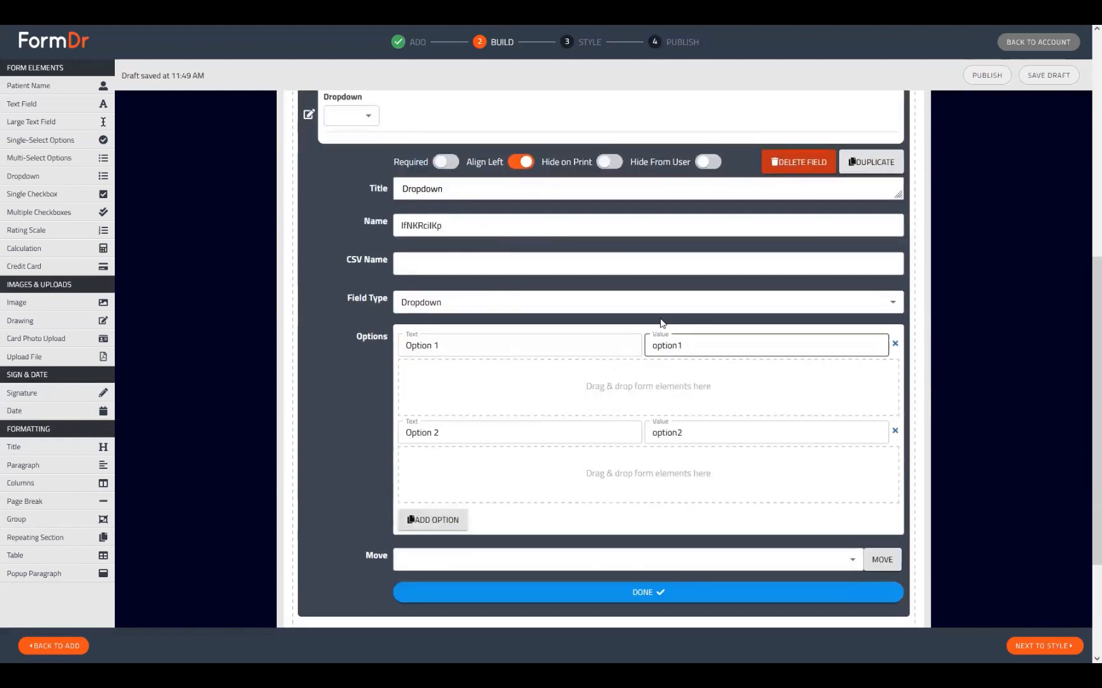
pyautogui.click(668, 346)
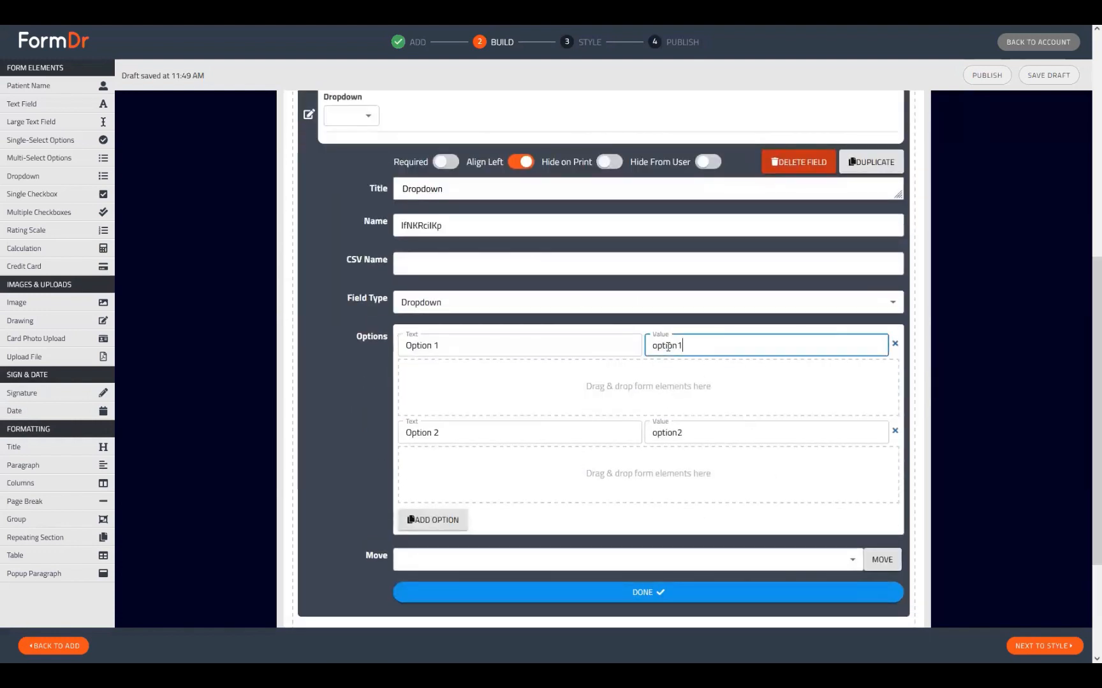
pyautogui.doubleClick(668, 346)
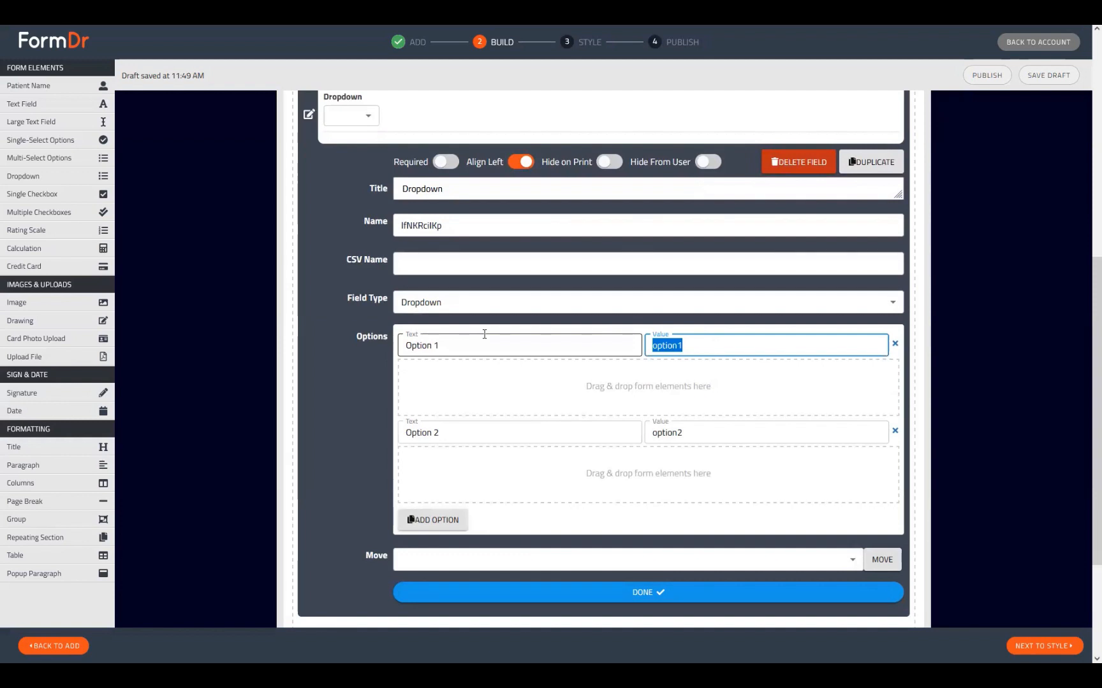
pyautogui.write('3')
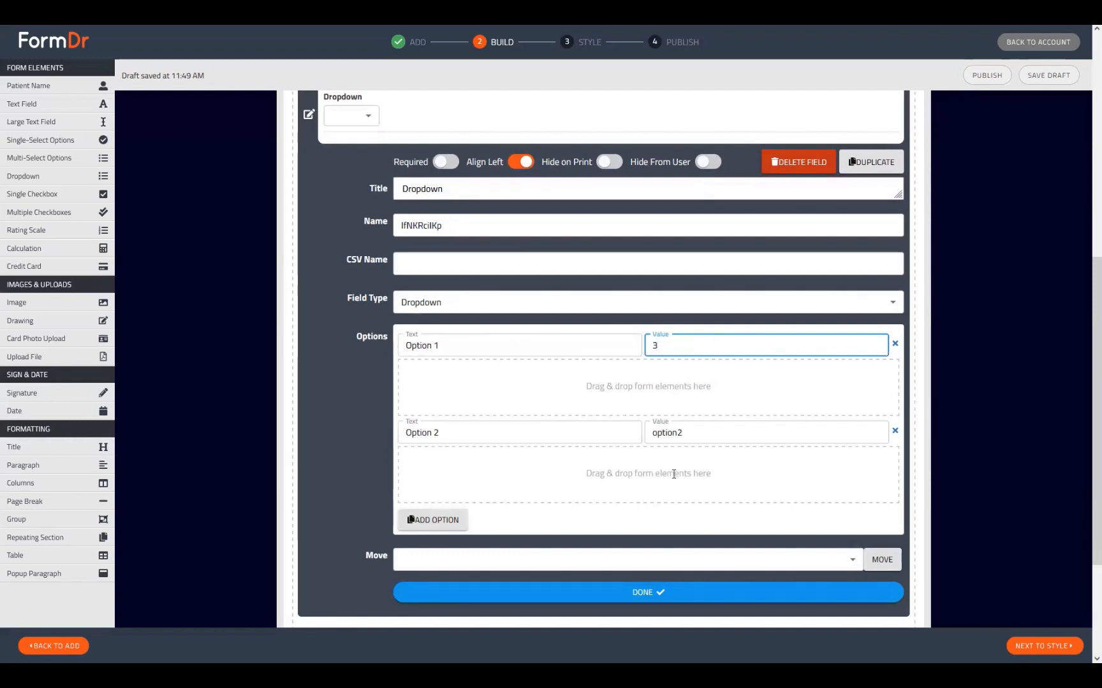
pyautogui.moveTo(689, 434); pyautogui.dragTo(507, 419)
pyautogui.write('4')
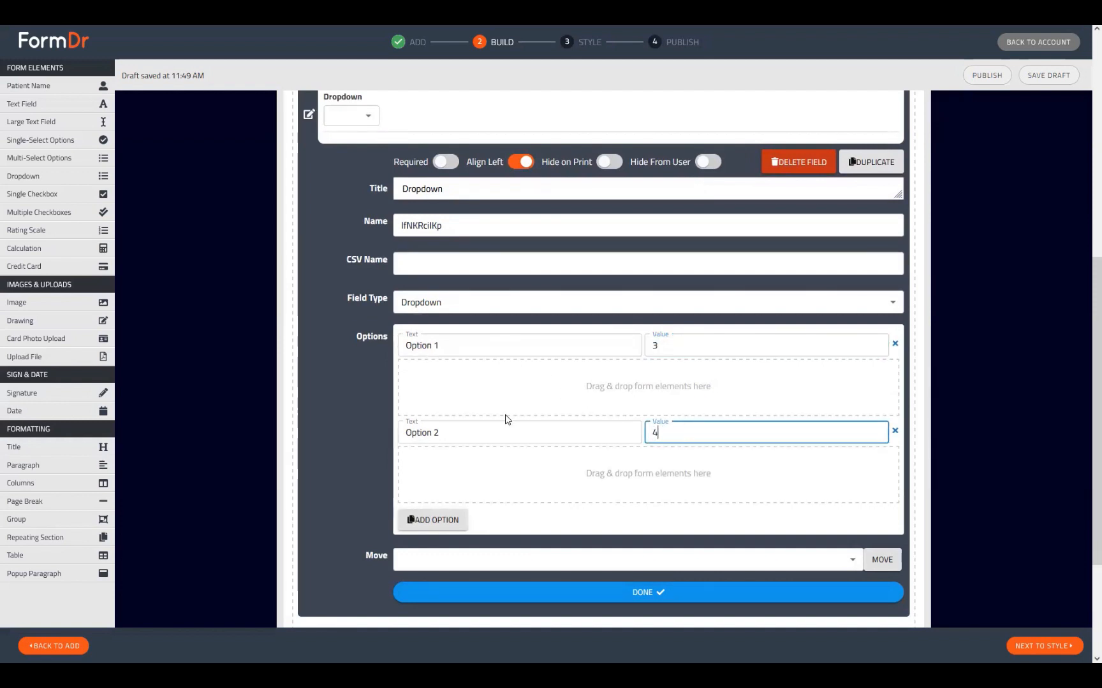
# Step: Copy the Dropdown field's name and close its settings
pyautogui.moveTo(459, 228); pyautogui.dragTo(265, 228)
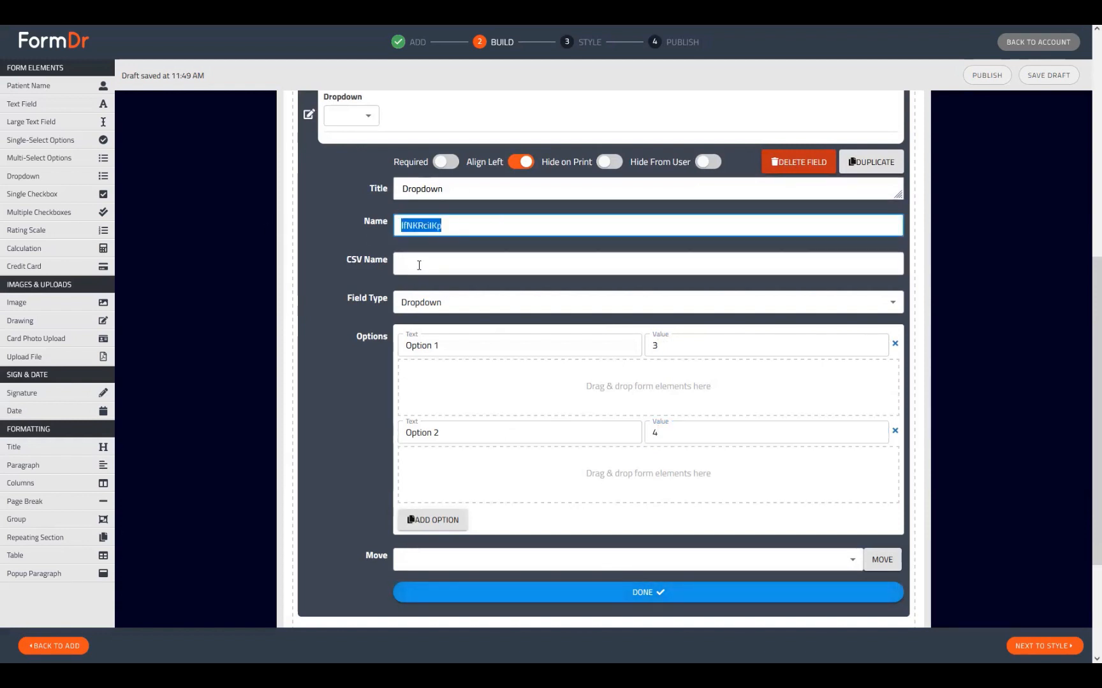
pyautogui.scroll(2, 436, 258)
pyautogui.click(307, 231)
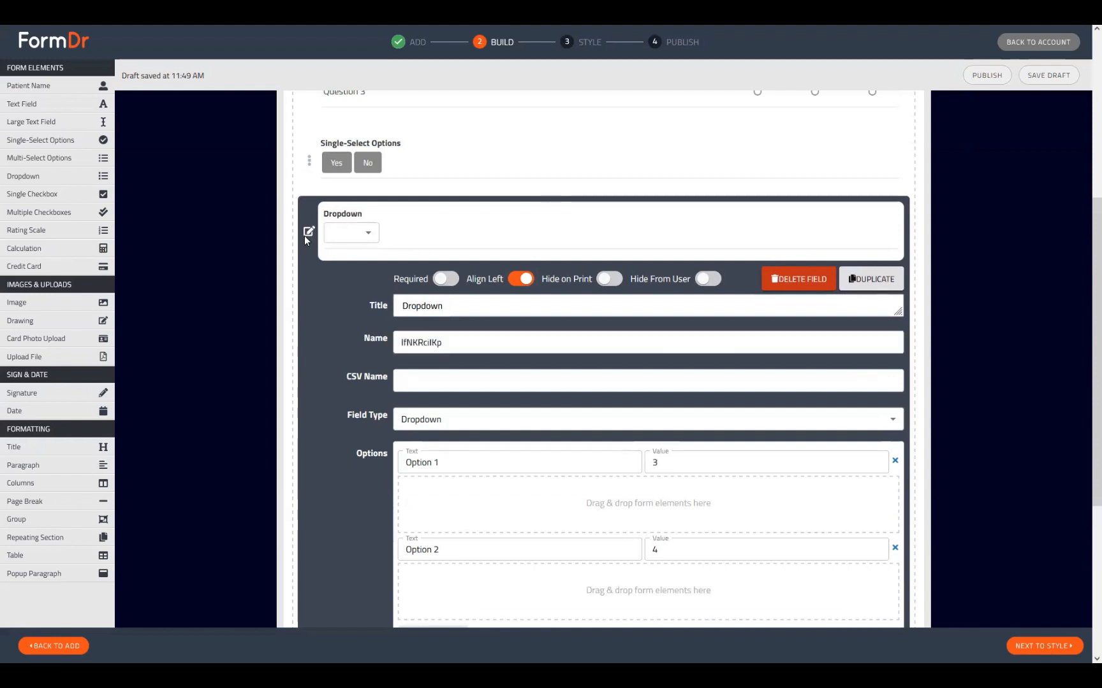
# Step: Insert the copied Dropdown field name into the empty brackets after the division sign in FINAL SCORE's calculation expression
pyautogui.click(309, 534)
pyautogui.scroll(-2, 541, 528)
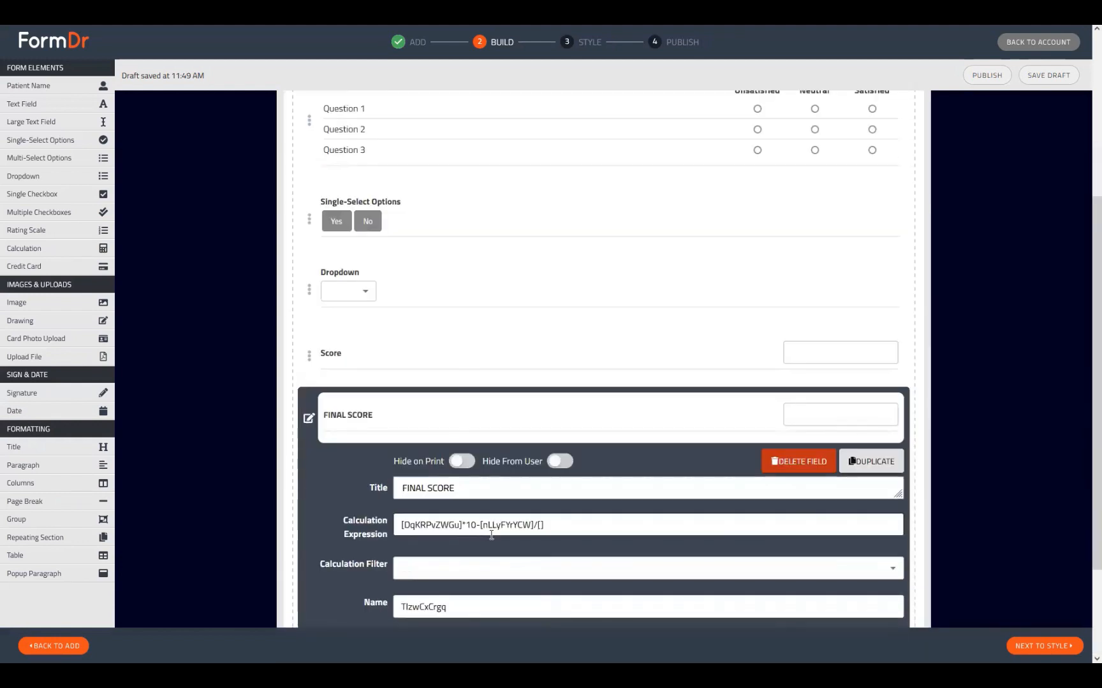
pyautogui.click(541, 527)
pyautogui.write('IfNKRciIKp')
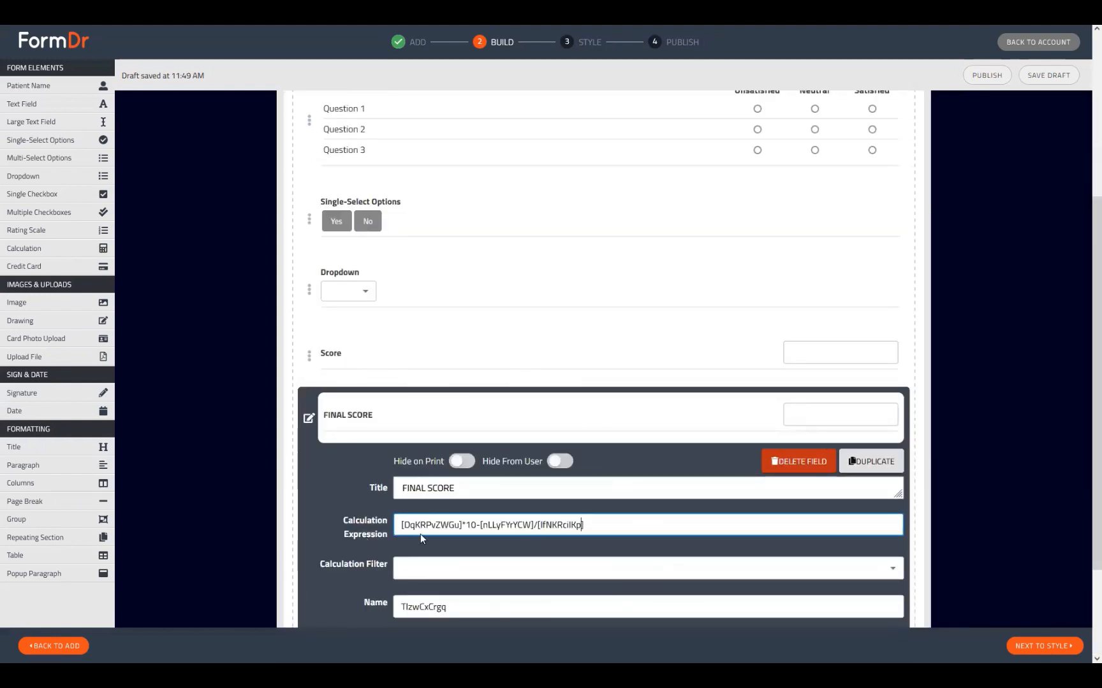
pyautogui.scroll(1, 607, 268)
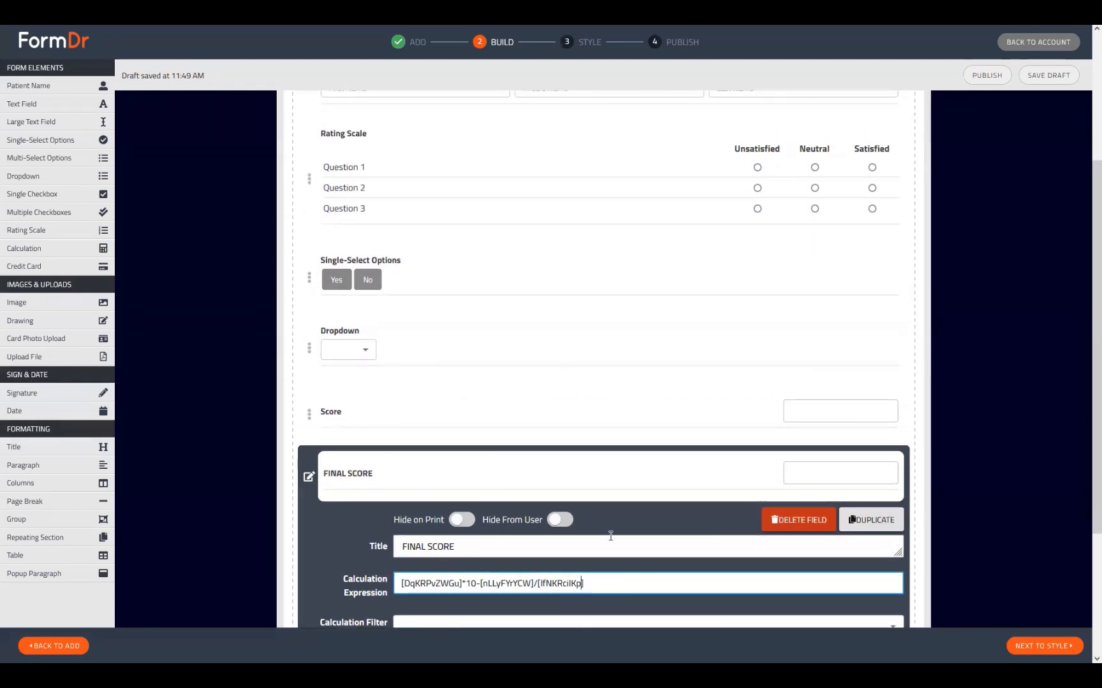
pyautogui.click(307, 517)
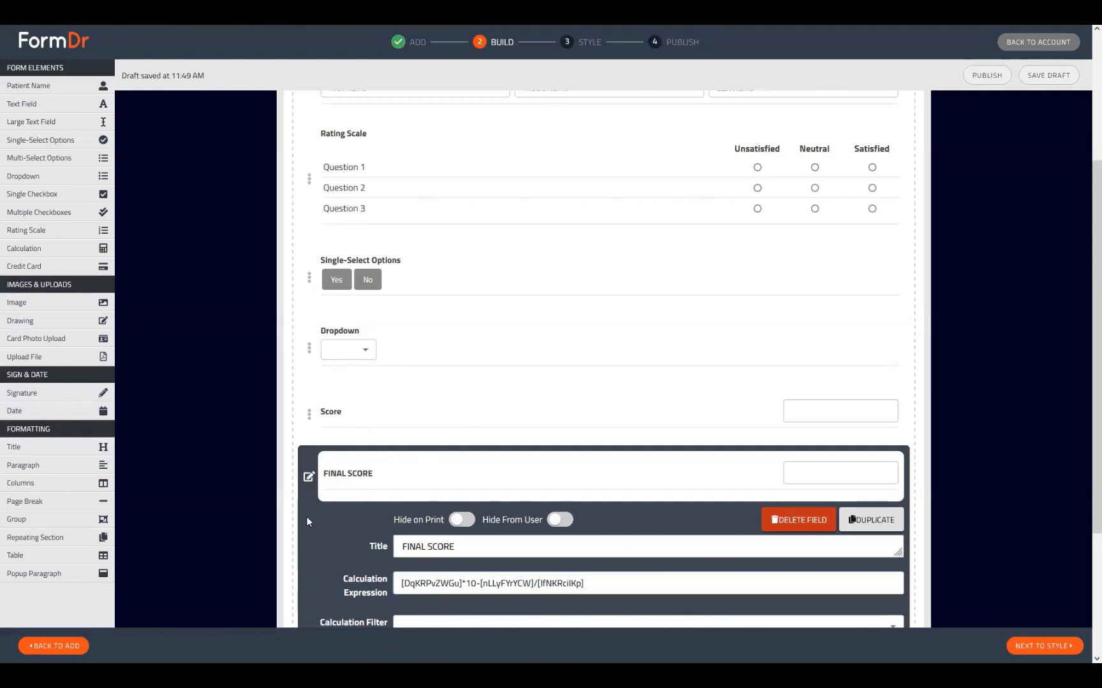
# Step: Proceed through the Style stage, publish the FormDr Training packet and return to the account
pyautogui.click(1050, 646)
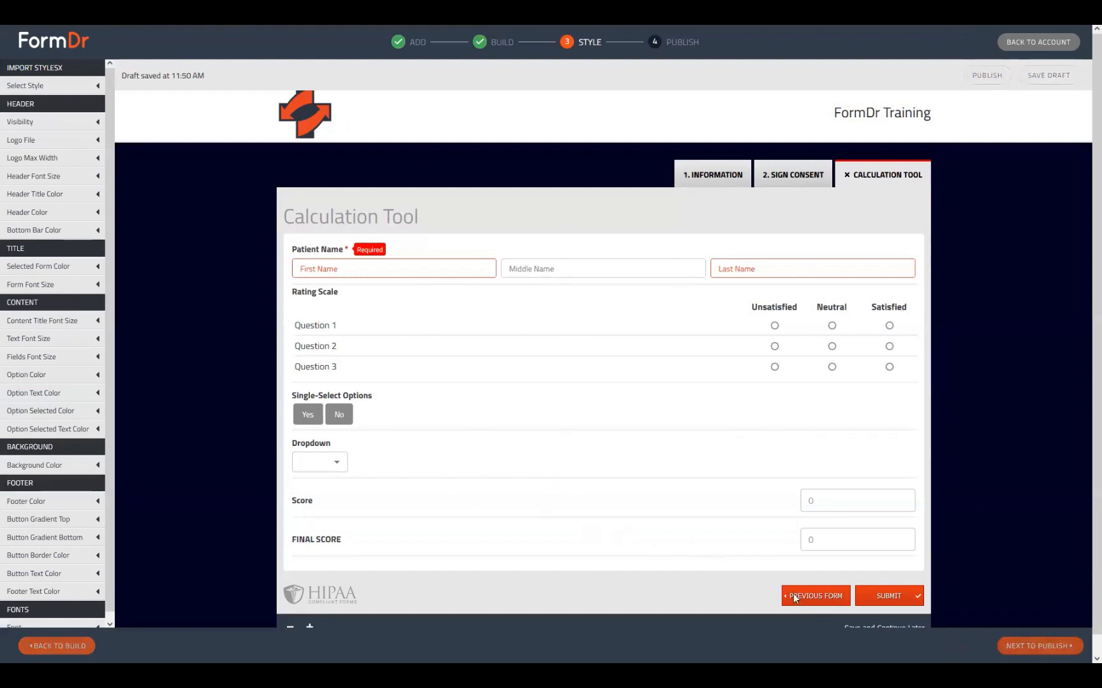
pyautogui.click(1007, 646)
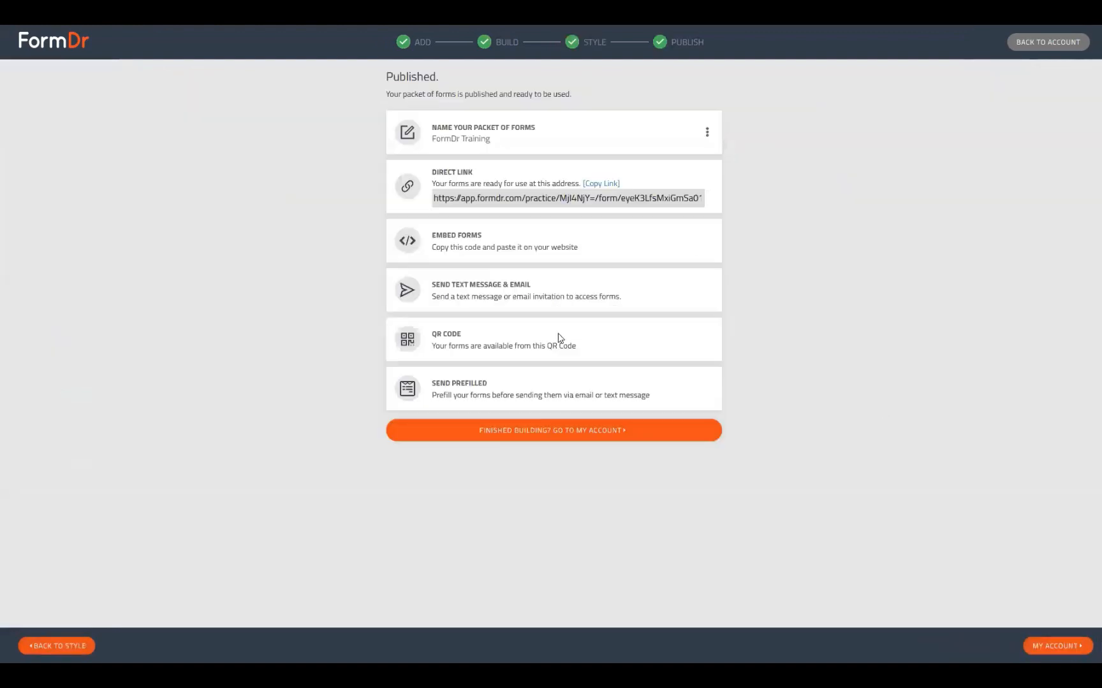
pyautogui.click(535, 439)
# Step: Open the published FormDr Training packet from Packets + Forms and switch to its Calculation Tool form
pyautogui.click(83, 163)
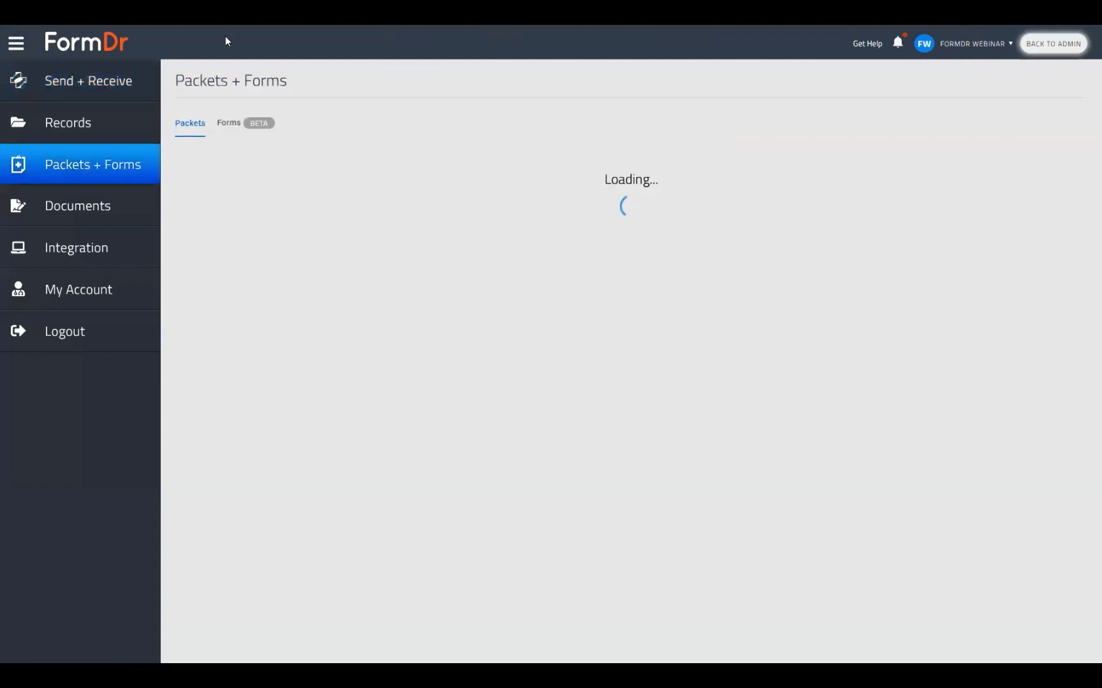
pyautogui.click(280, 179)
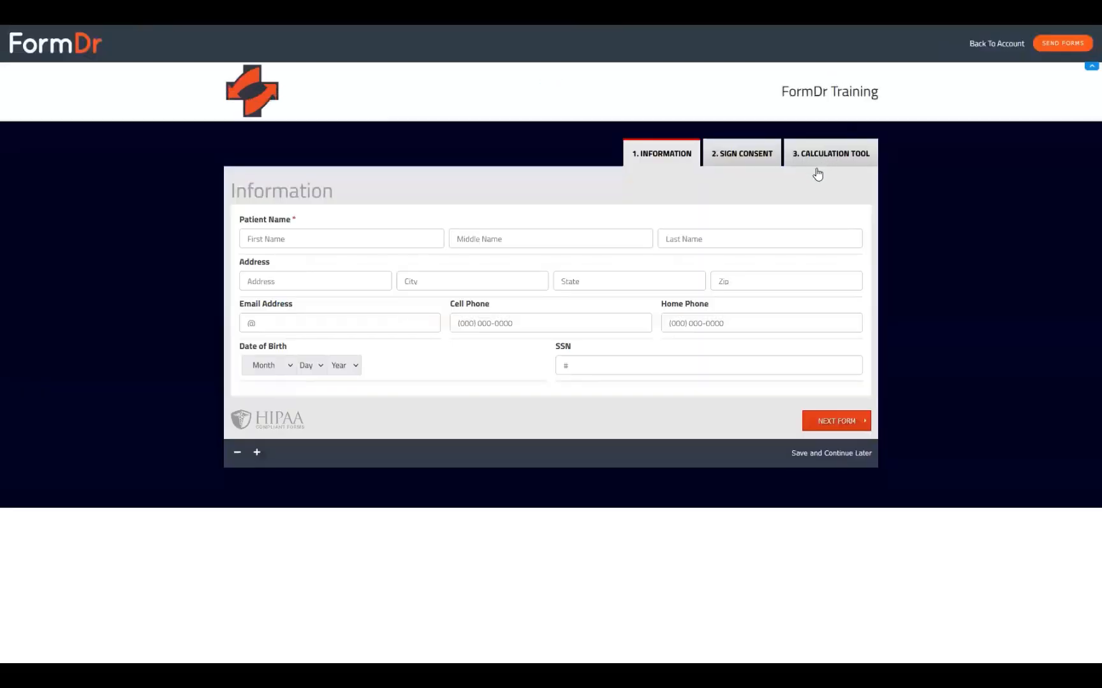
pyautogui.click(822, 158)
# Step: Test FINAL SCORE by answering Questions 1 to 3 as Satisfied, Neutral and Satisfied, with Single-Select Yes and Dropdown Option 2
pyautogui.click(837, 296)
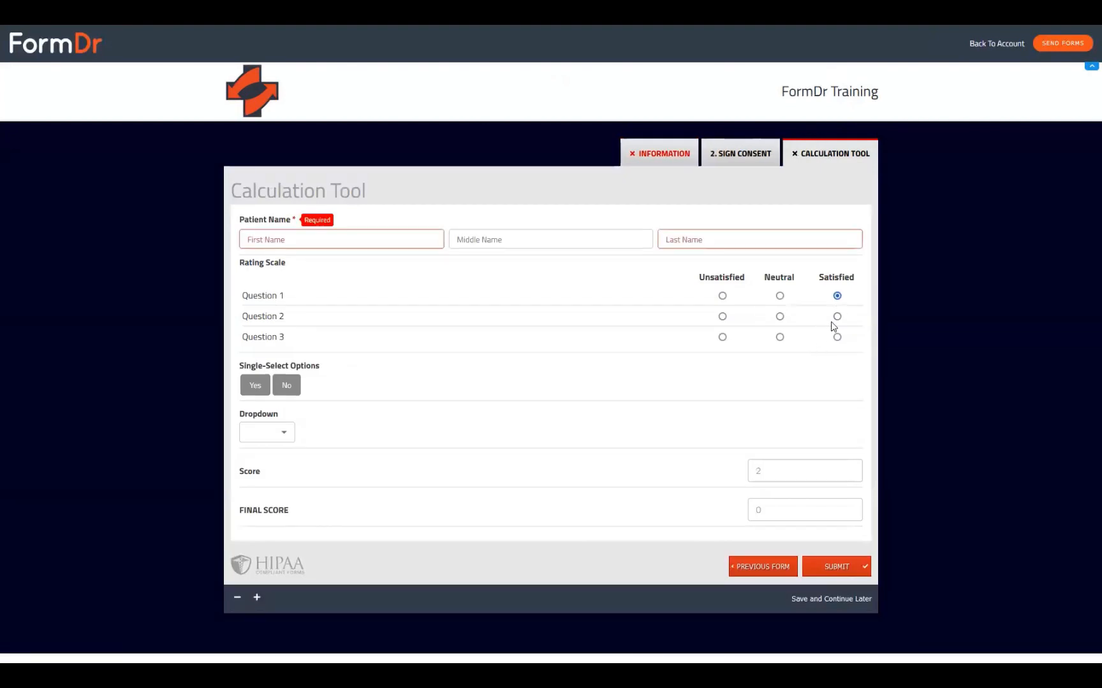
pyautogui.click(780, 317)
pyautogui.click(837, 337)
pyautogui.click(255, 385)
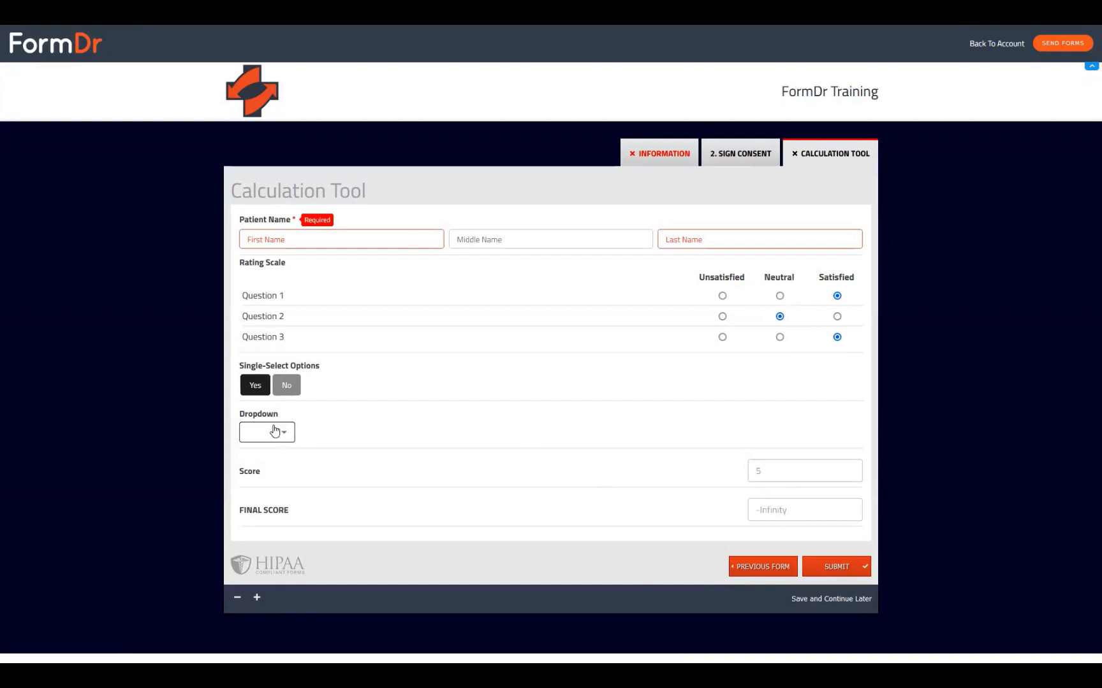
pyautogui.click(275, 433)
pyautogui.click(271, 454)
pyautogui.moveTo(799, 509); pyautogui.dragTo(736, 519)
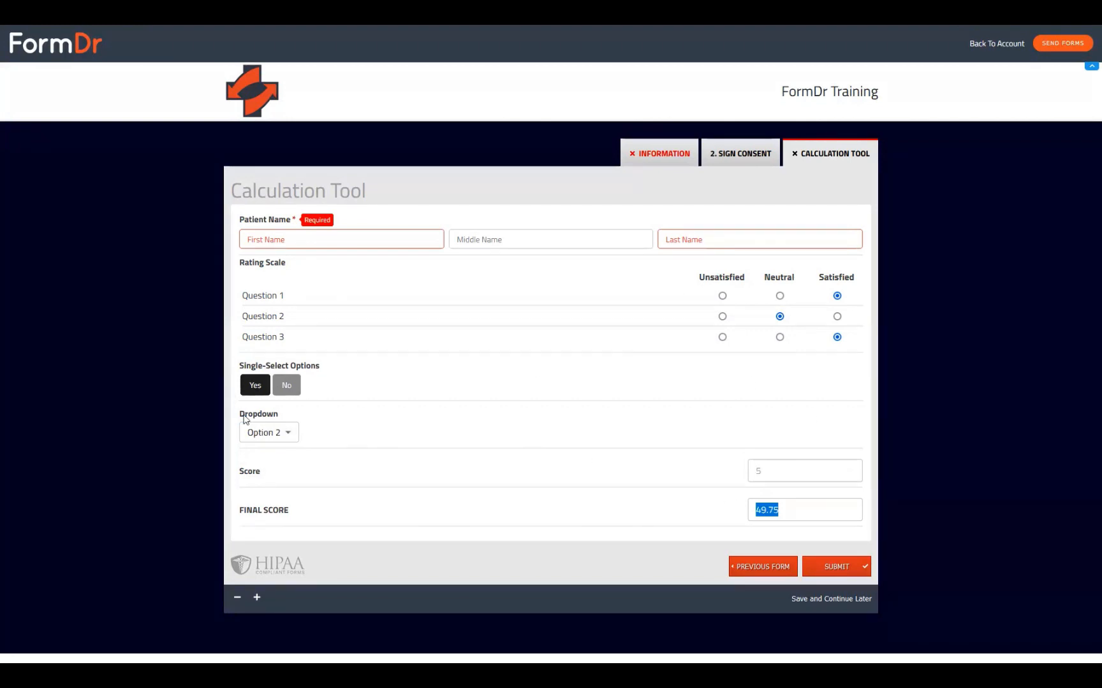
pyautogui.click(512, 444)
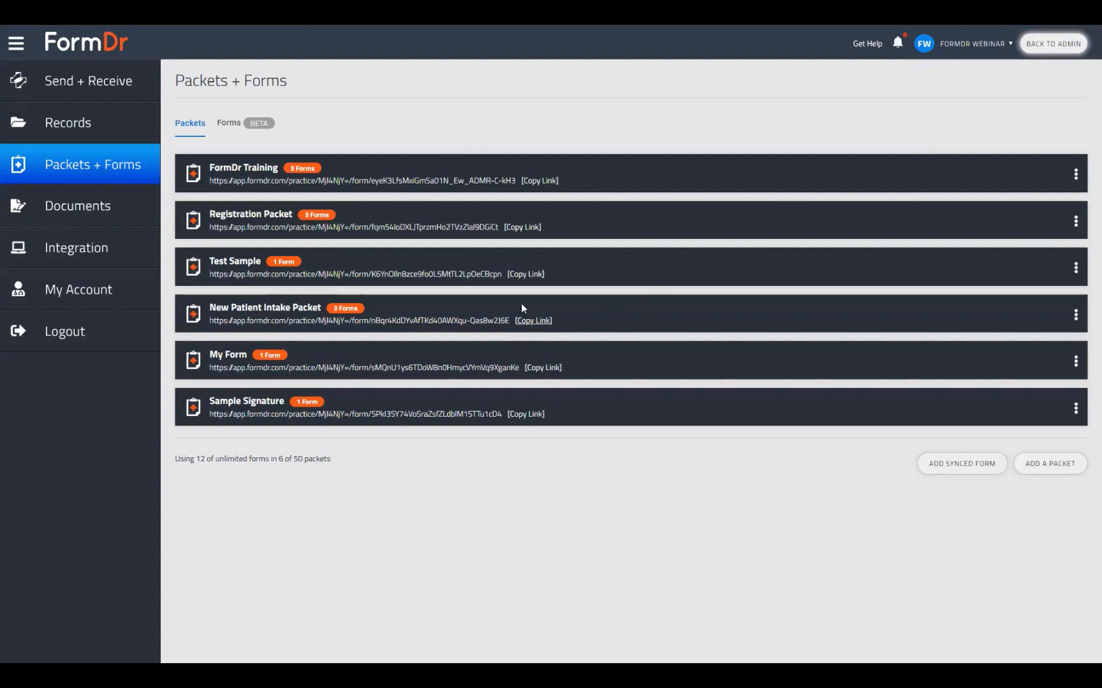
# Step: Open the FormDr Product Guide from the Support section of the account settings
pyautogui.click(72, 288)
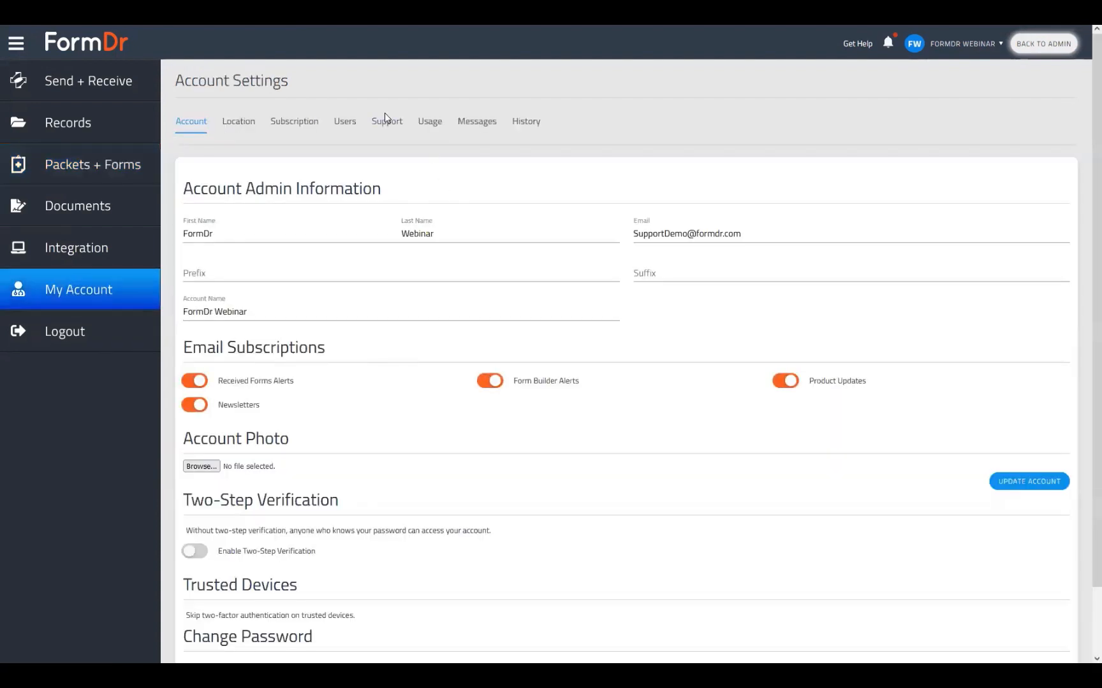
pyautogui.click(384, 123)
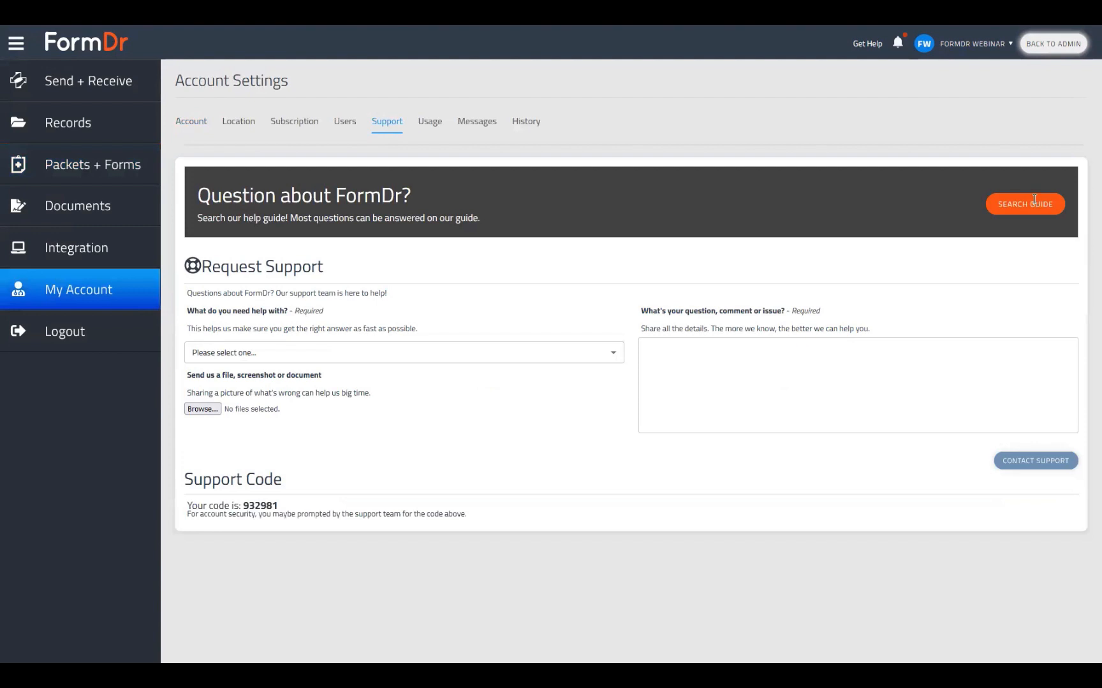
pyautogui.click(1034, 200)
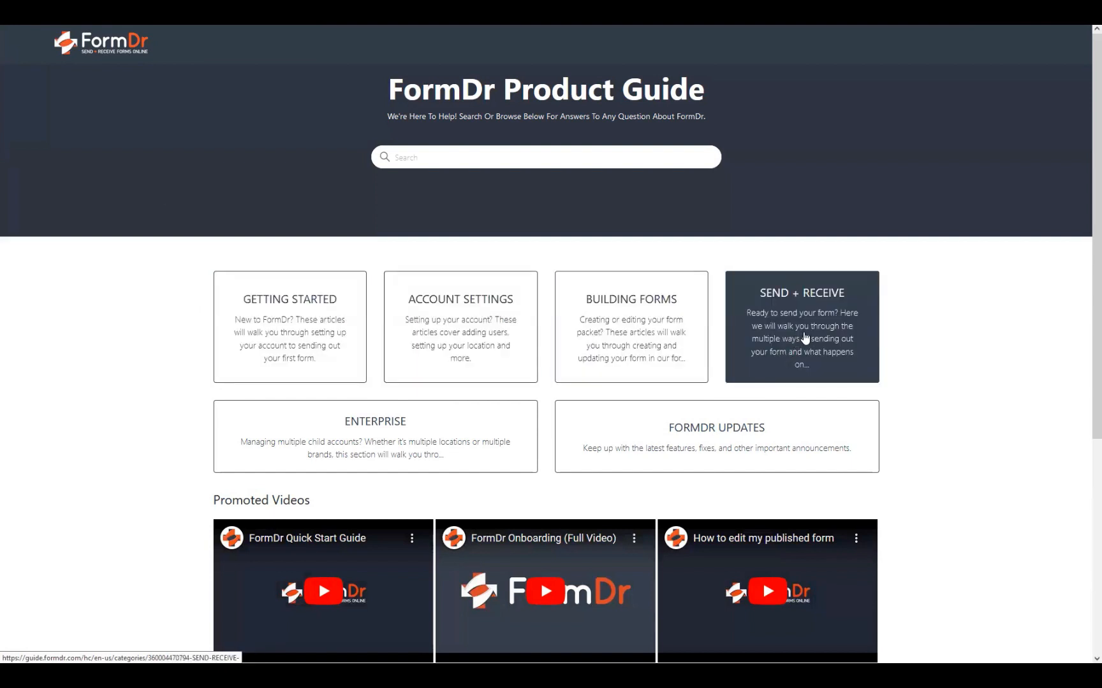
# Step: Open the Send + Receive article on exporting PDF files to Google Drive and look through its instructions
pyautogui.click(761, 380)
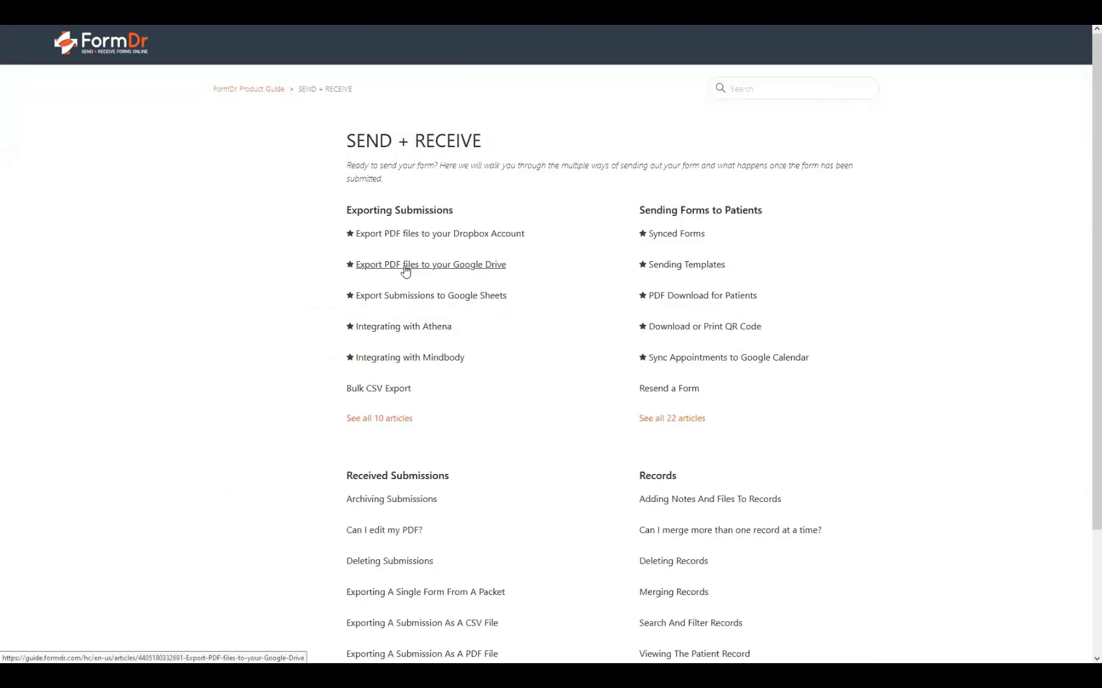
pyautogui.click(405, 271)
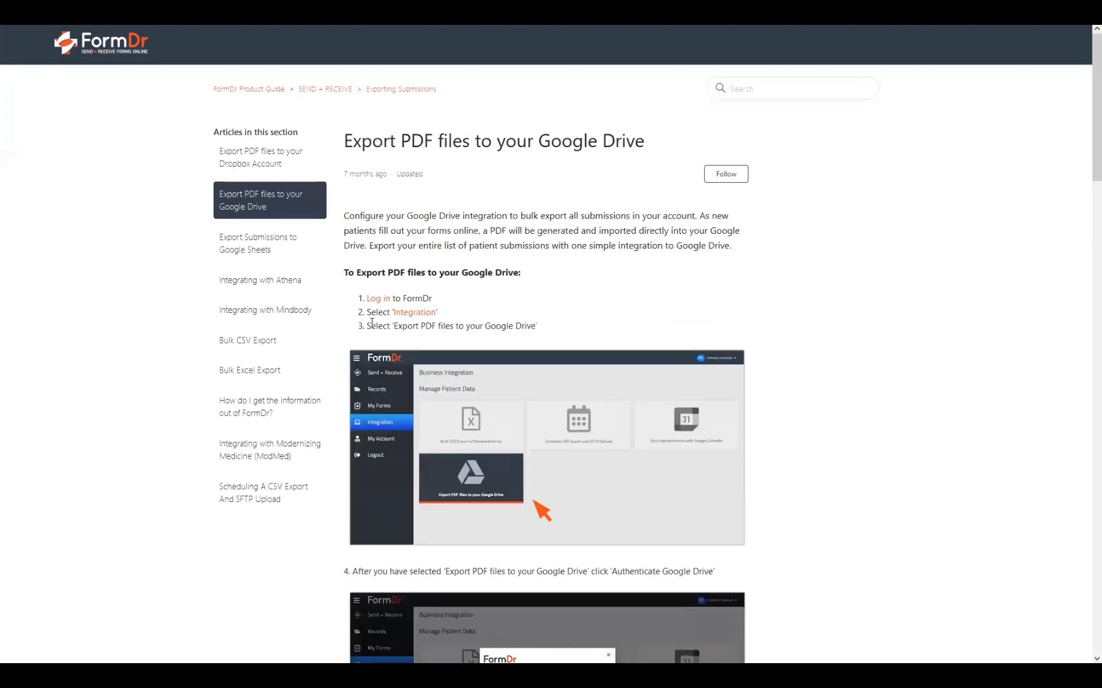
pyautogui.scroll(-7, 418, 327)
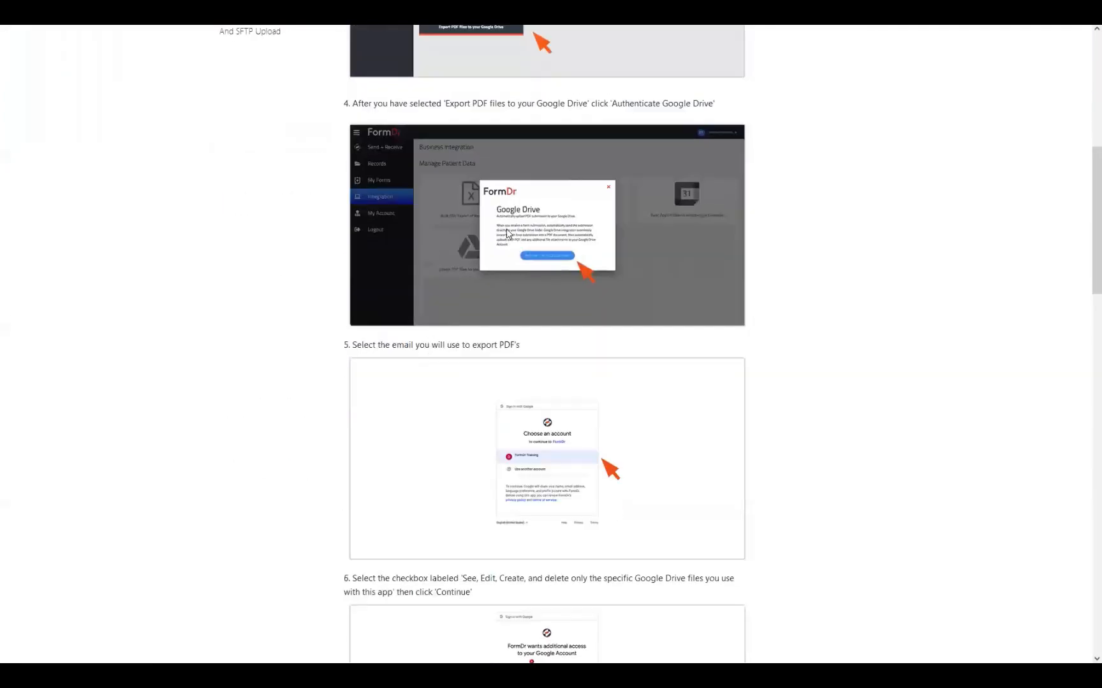
pyautogui.scroll(-8, 423, 293)
pyautogui.scroll(-5, 502, 283)
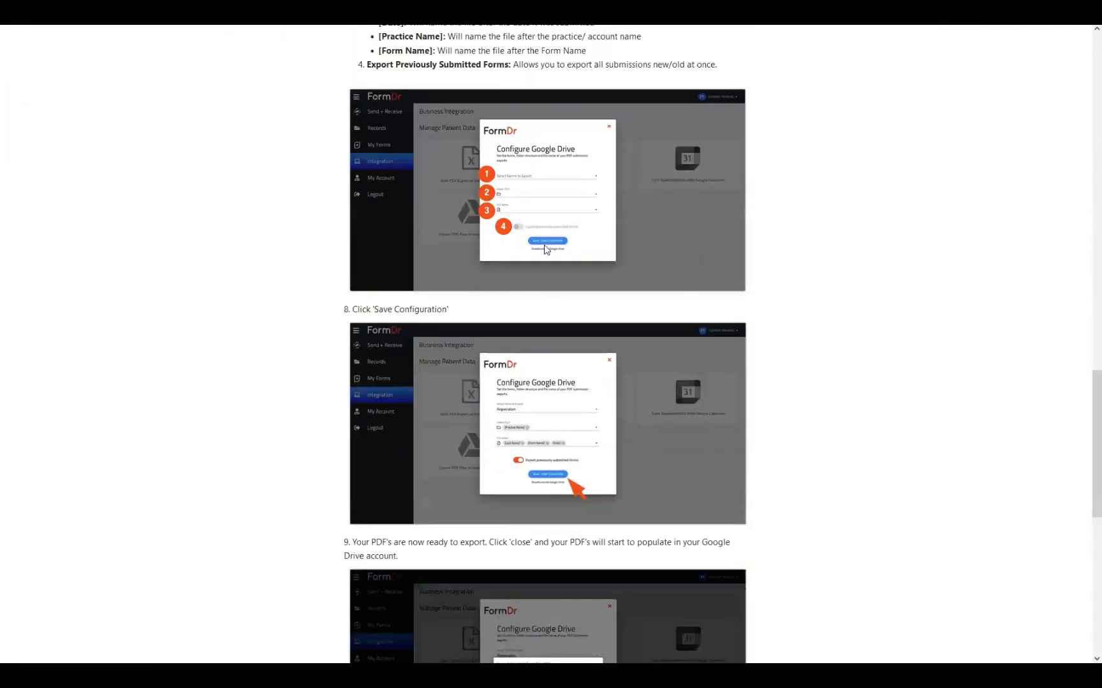
pyautogui.scroll(-6, 491, 391)
pyautogui.scroll(20, 533, 385)
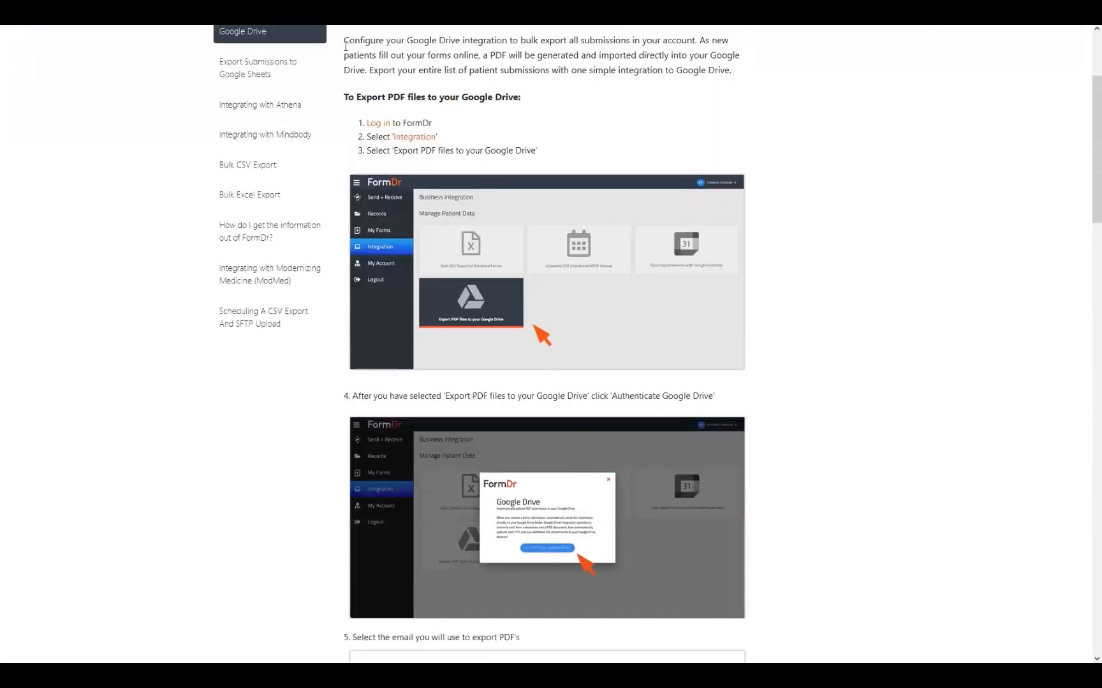
# Step: Return to the Product Guide home page and open the May 2023 Webinar Schedule under FormDr Updates
pyautogui.click(1, 24)
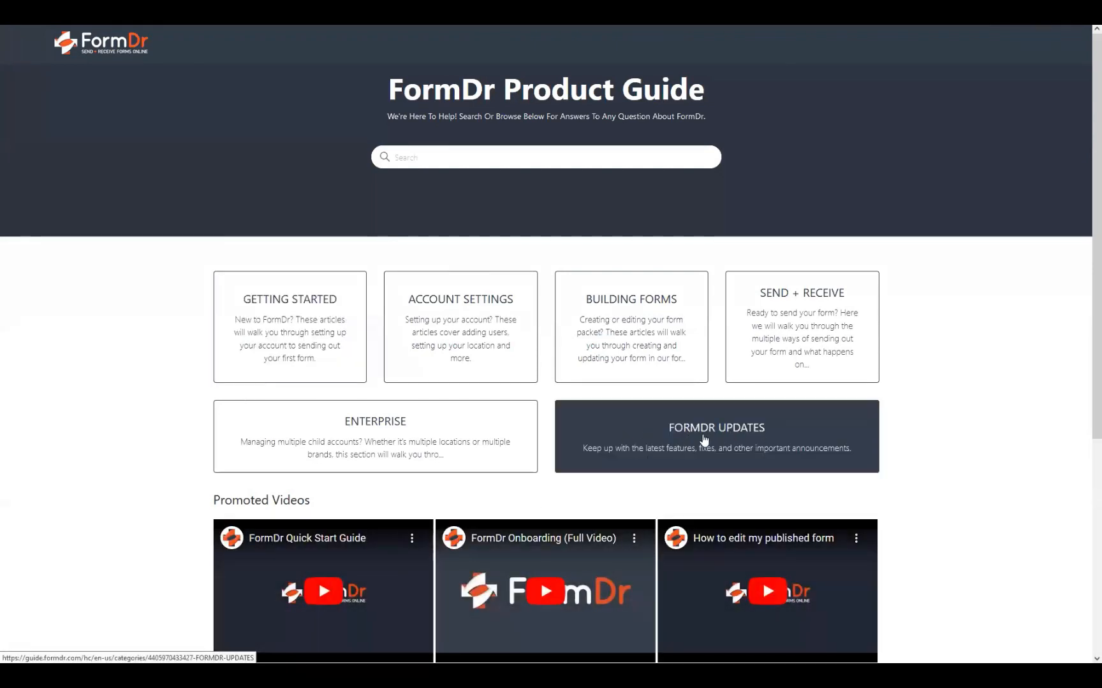
pyautogui.click(703, 440)
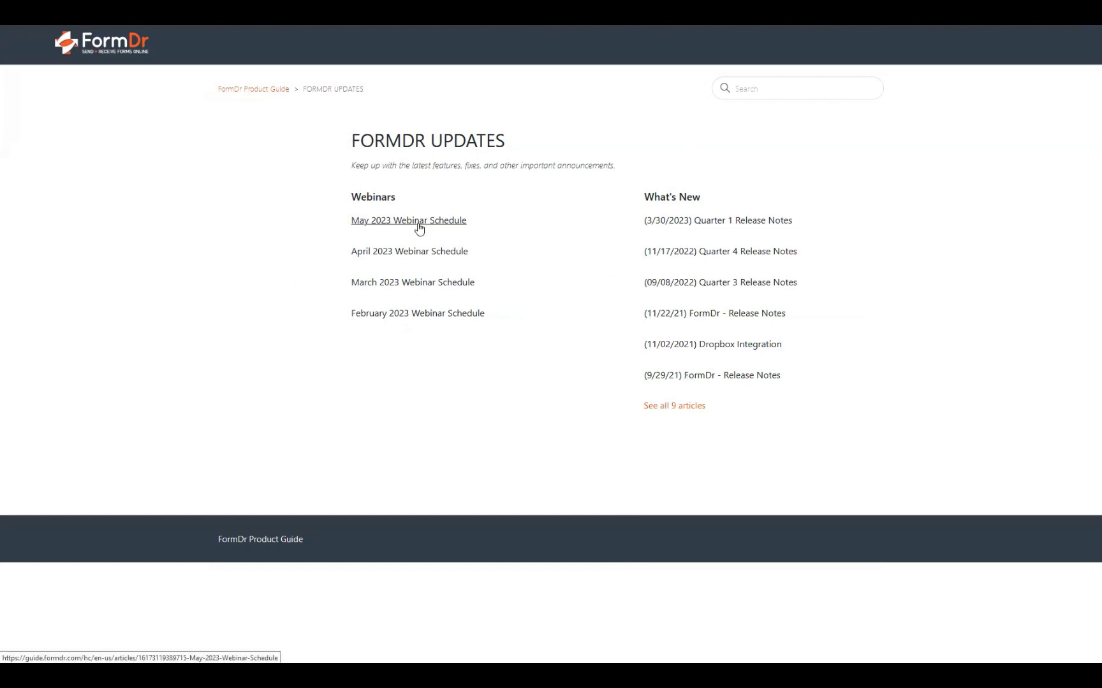
pyautogui.click(370, 222)
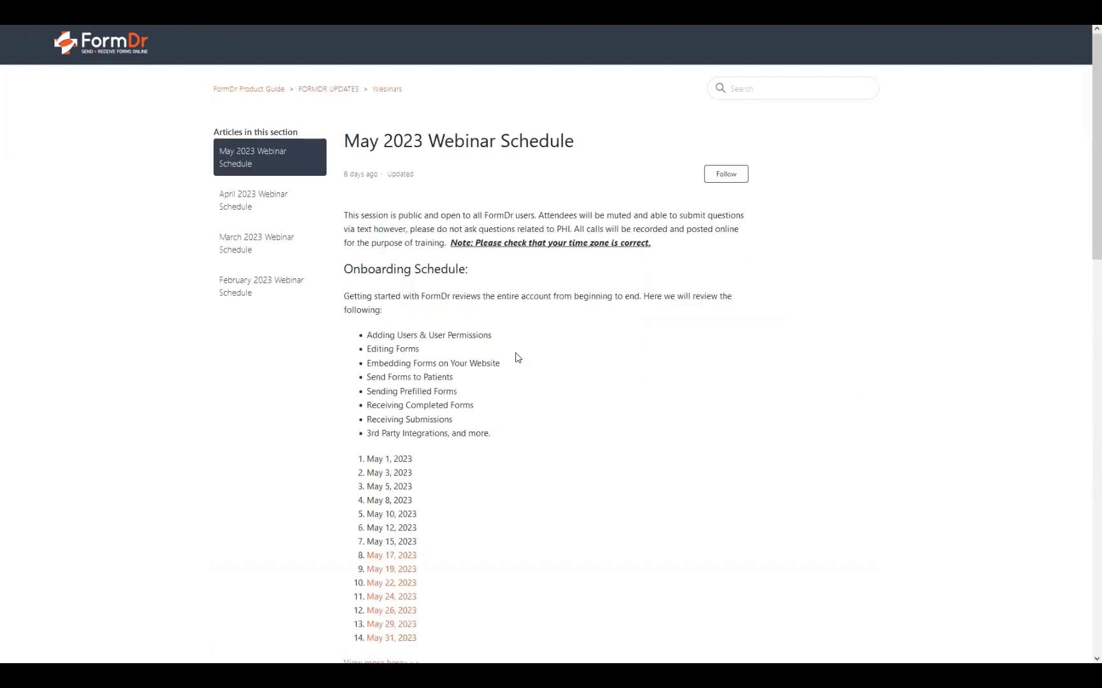
# Step: Read through the onboarding, beginner and advanced form building sessions in the May 2023 Webinar Schedule
pyautogui.scroll(-3, 498, 392)
pyautogui.scroll(1, 666, 356)
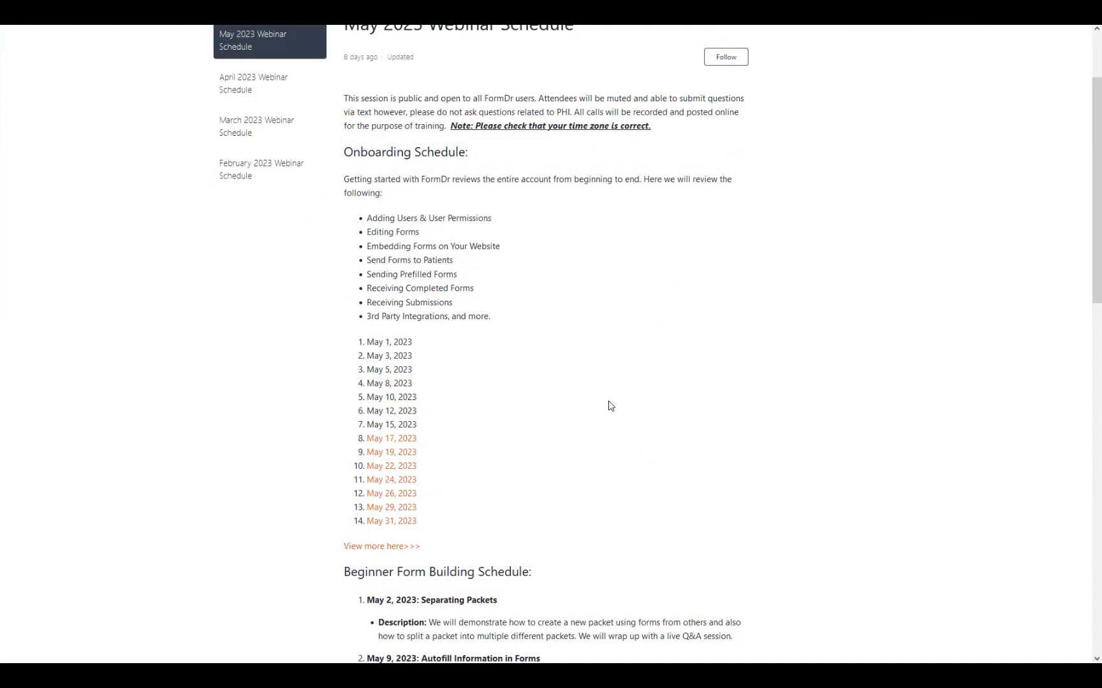
pyautogui.scroll(-1, 612, 439)
pyautogui.scroll(-5, 612, 439)
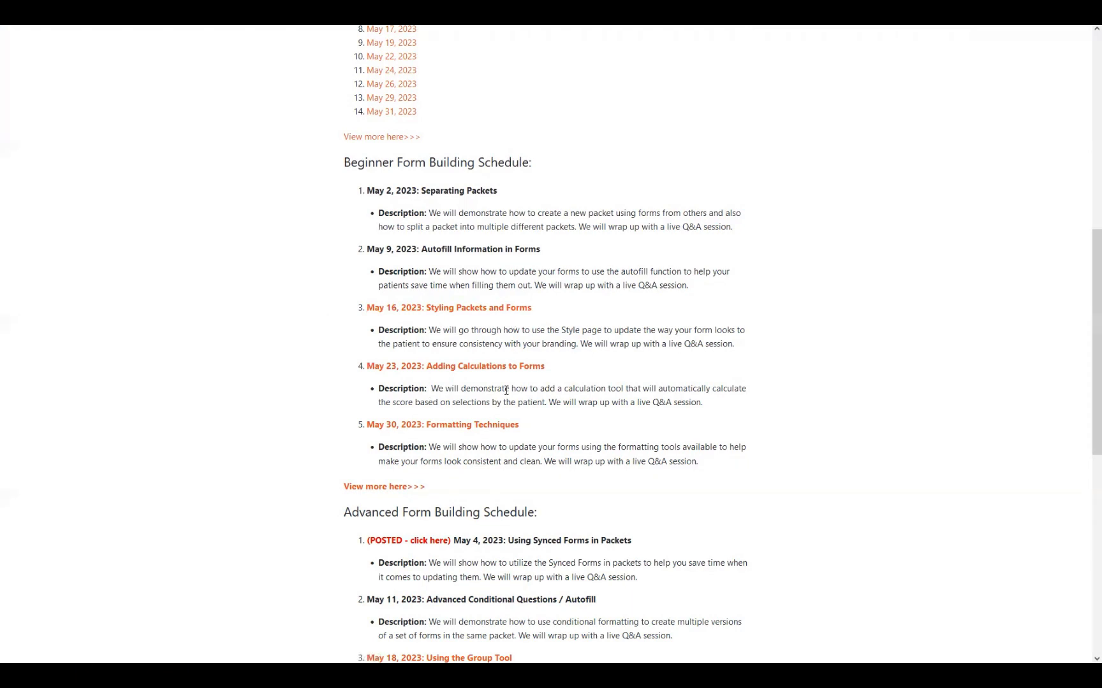
pyautogui.scroll(-2, 516, 380)
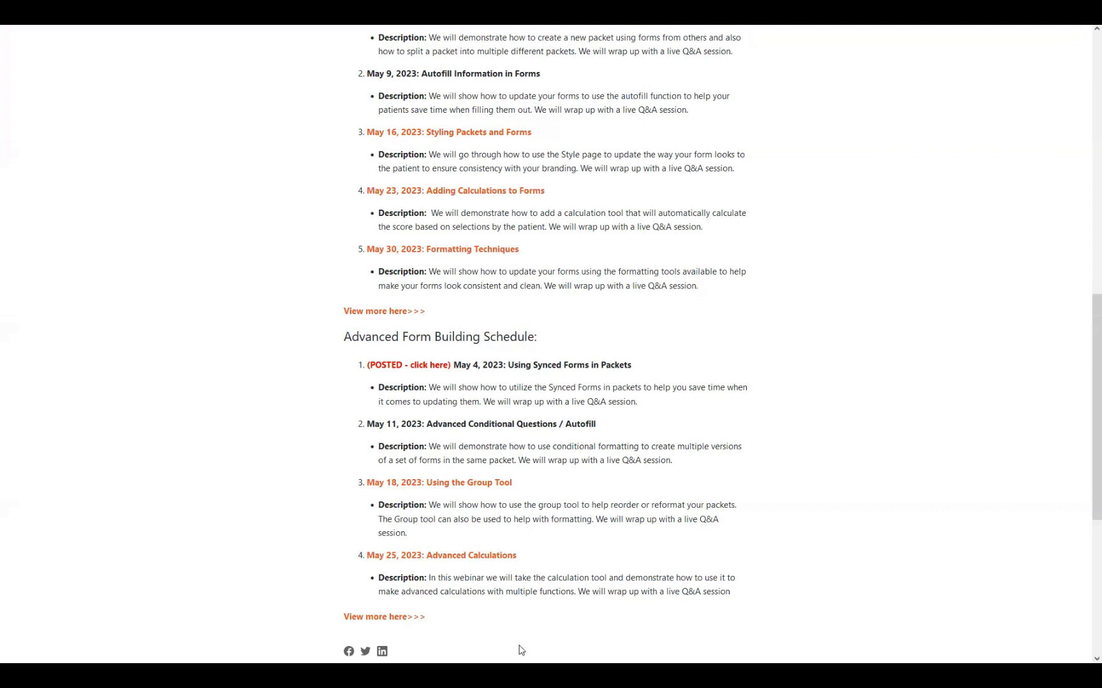
pyautogui.scroll(-2, 413, 546)
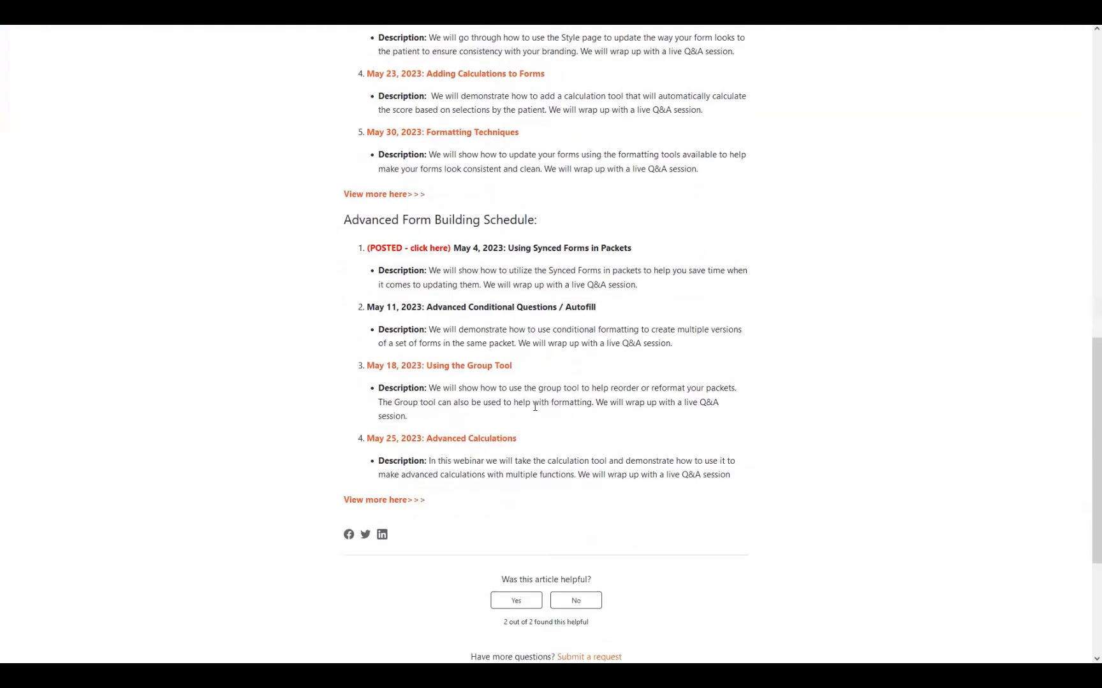